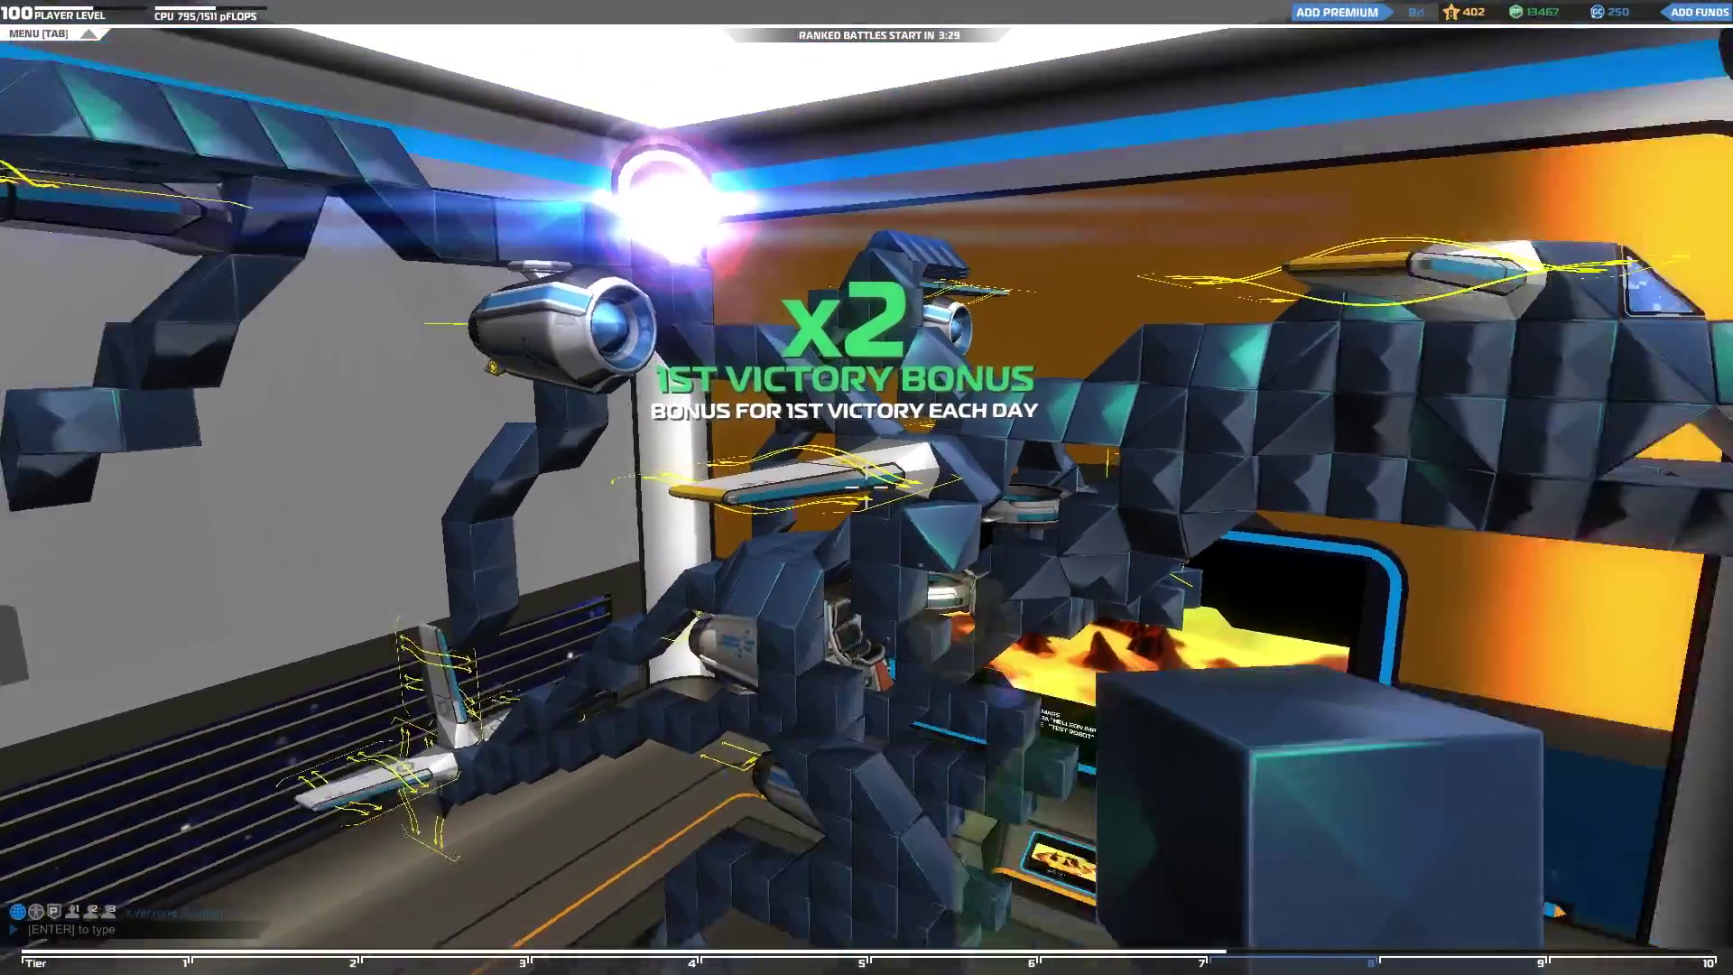
Step: Examine the dragon robot's head from the side and below, including its eyes, white teeth and jaws
key("w")
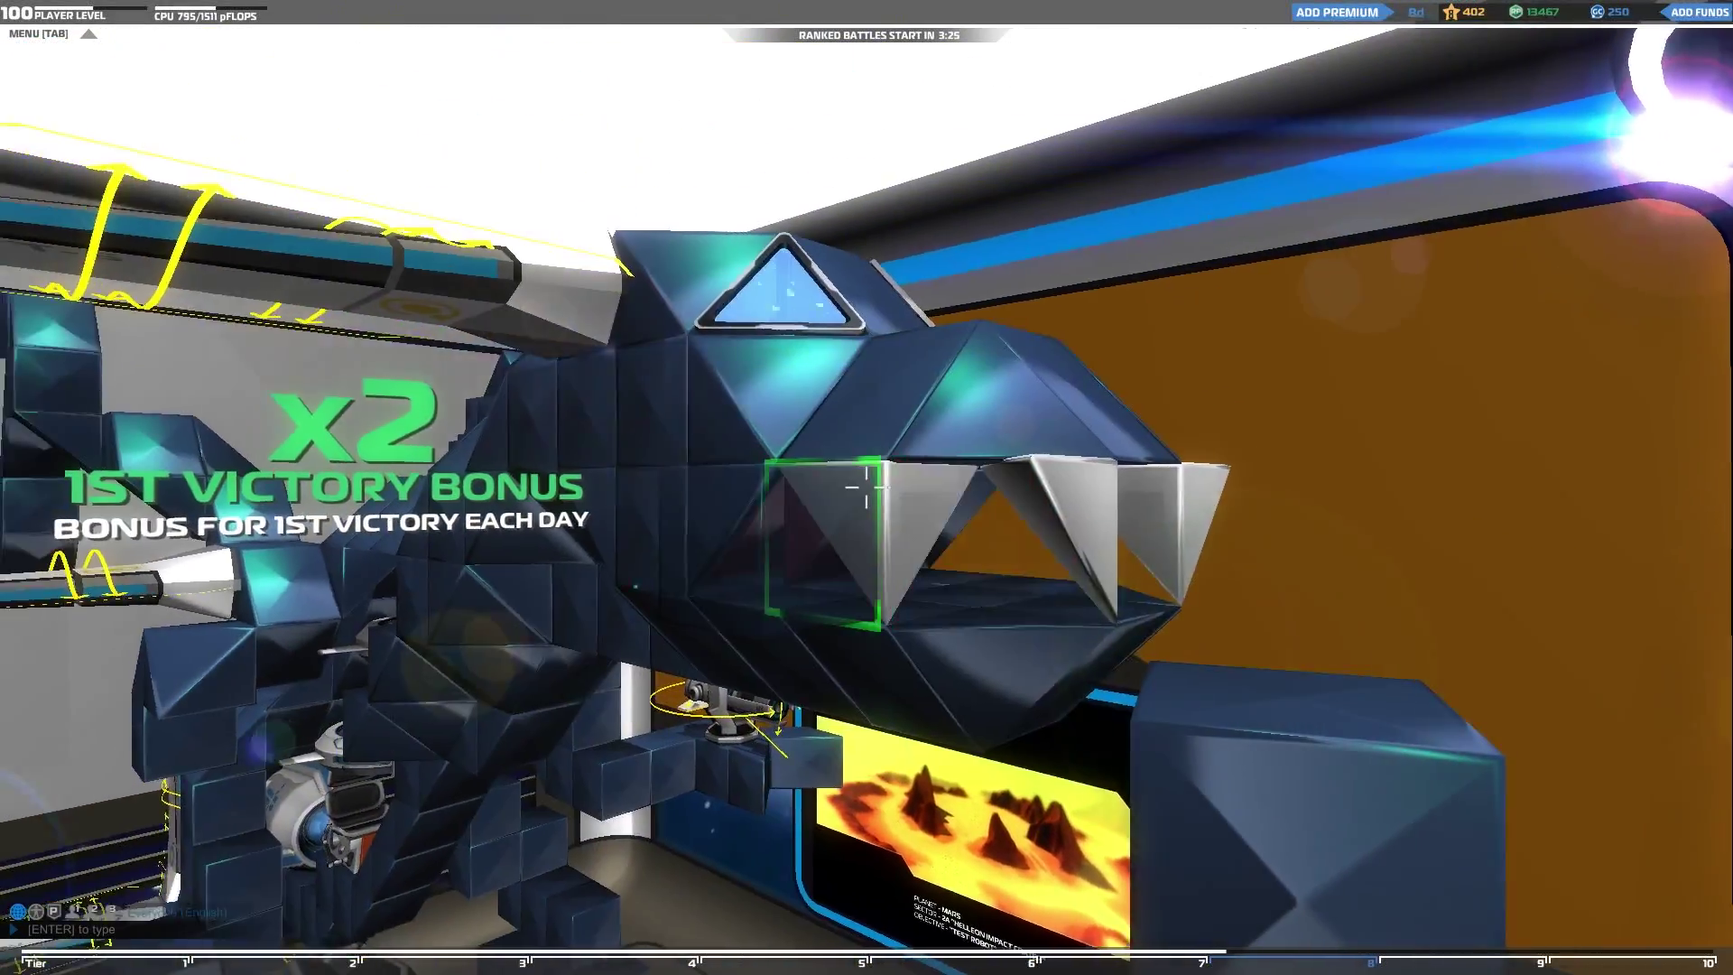
key("d")
key("a")
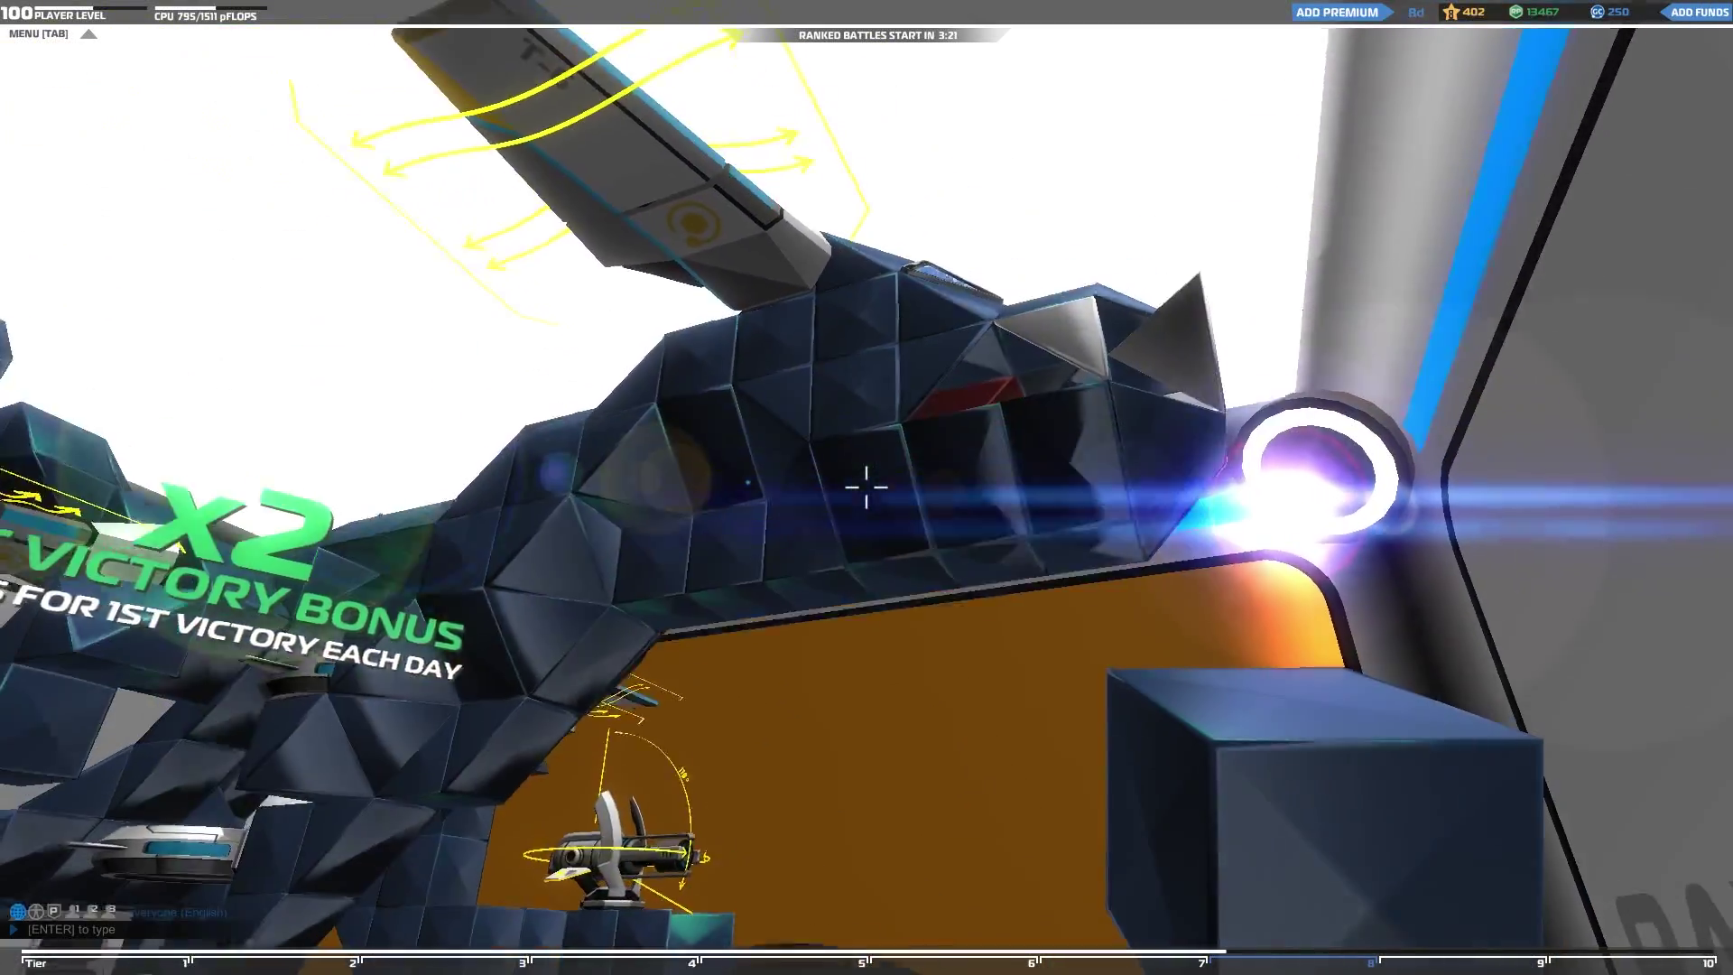
key("d")
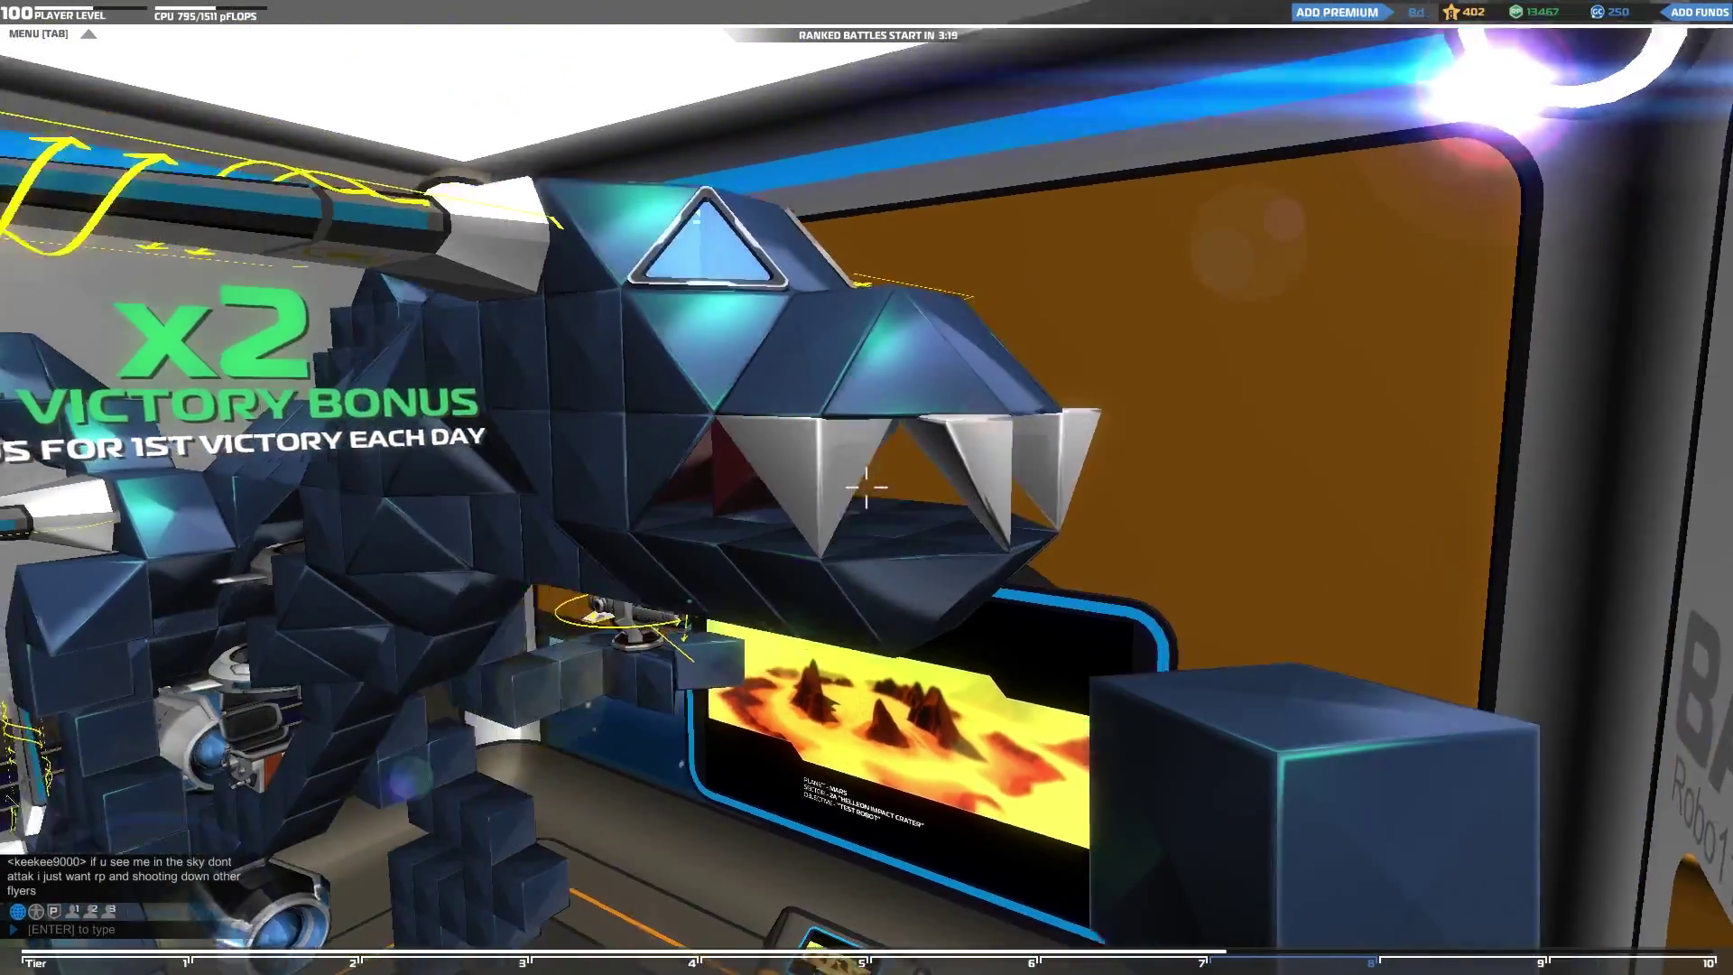
key("shift")
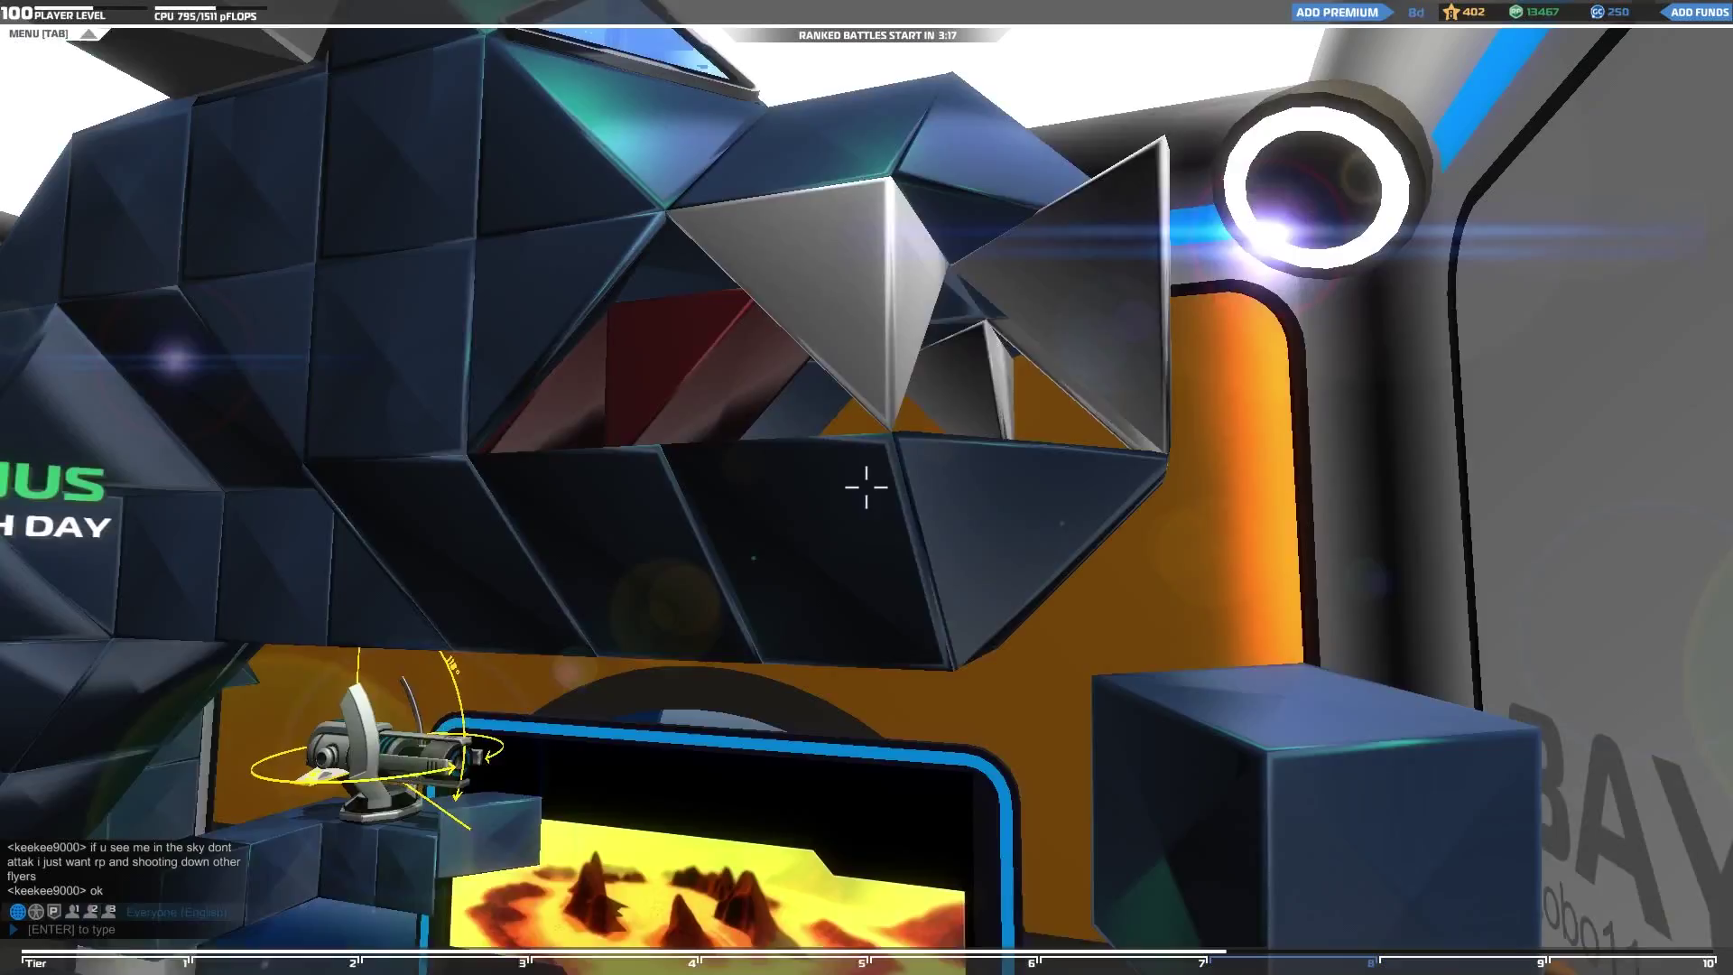
key("space")
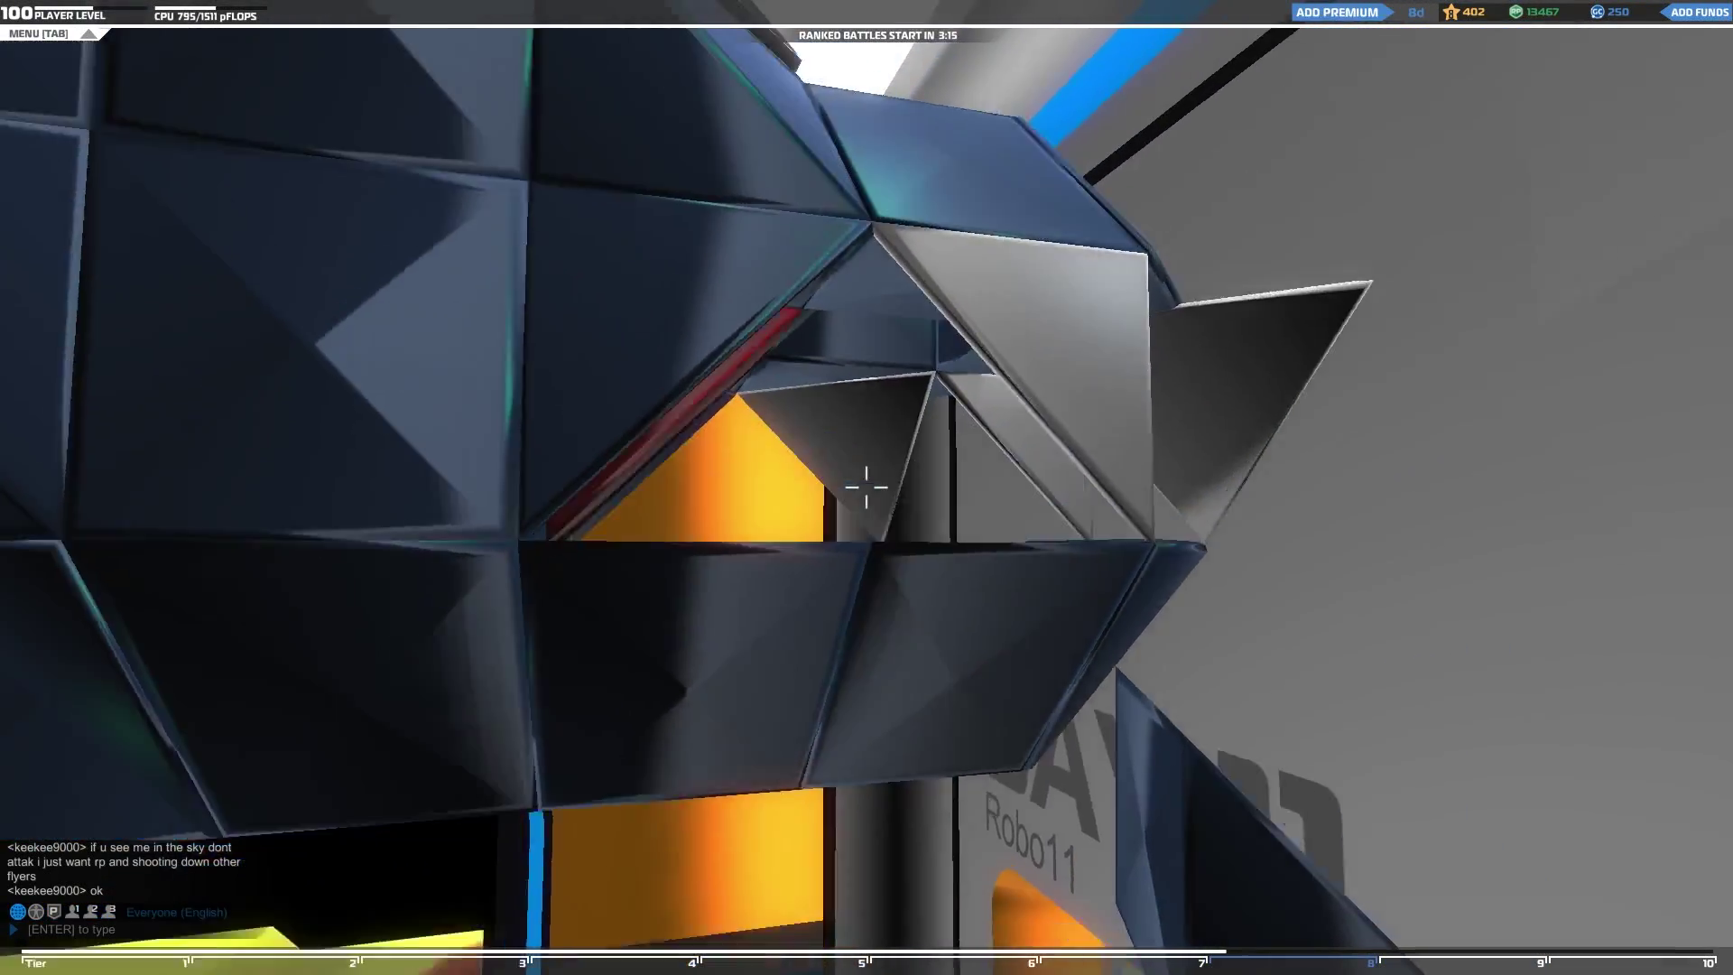
key("s")
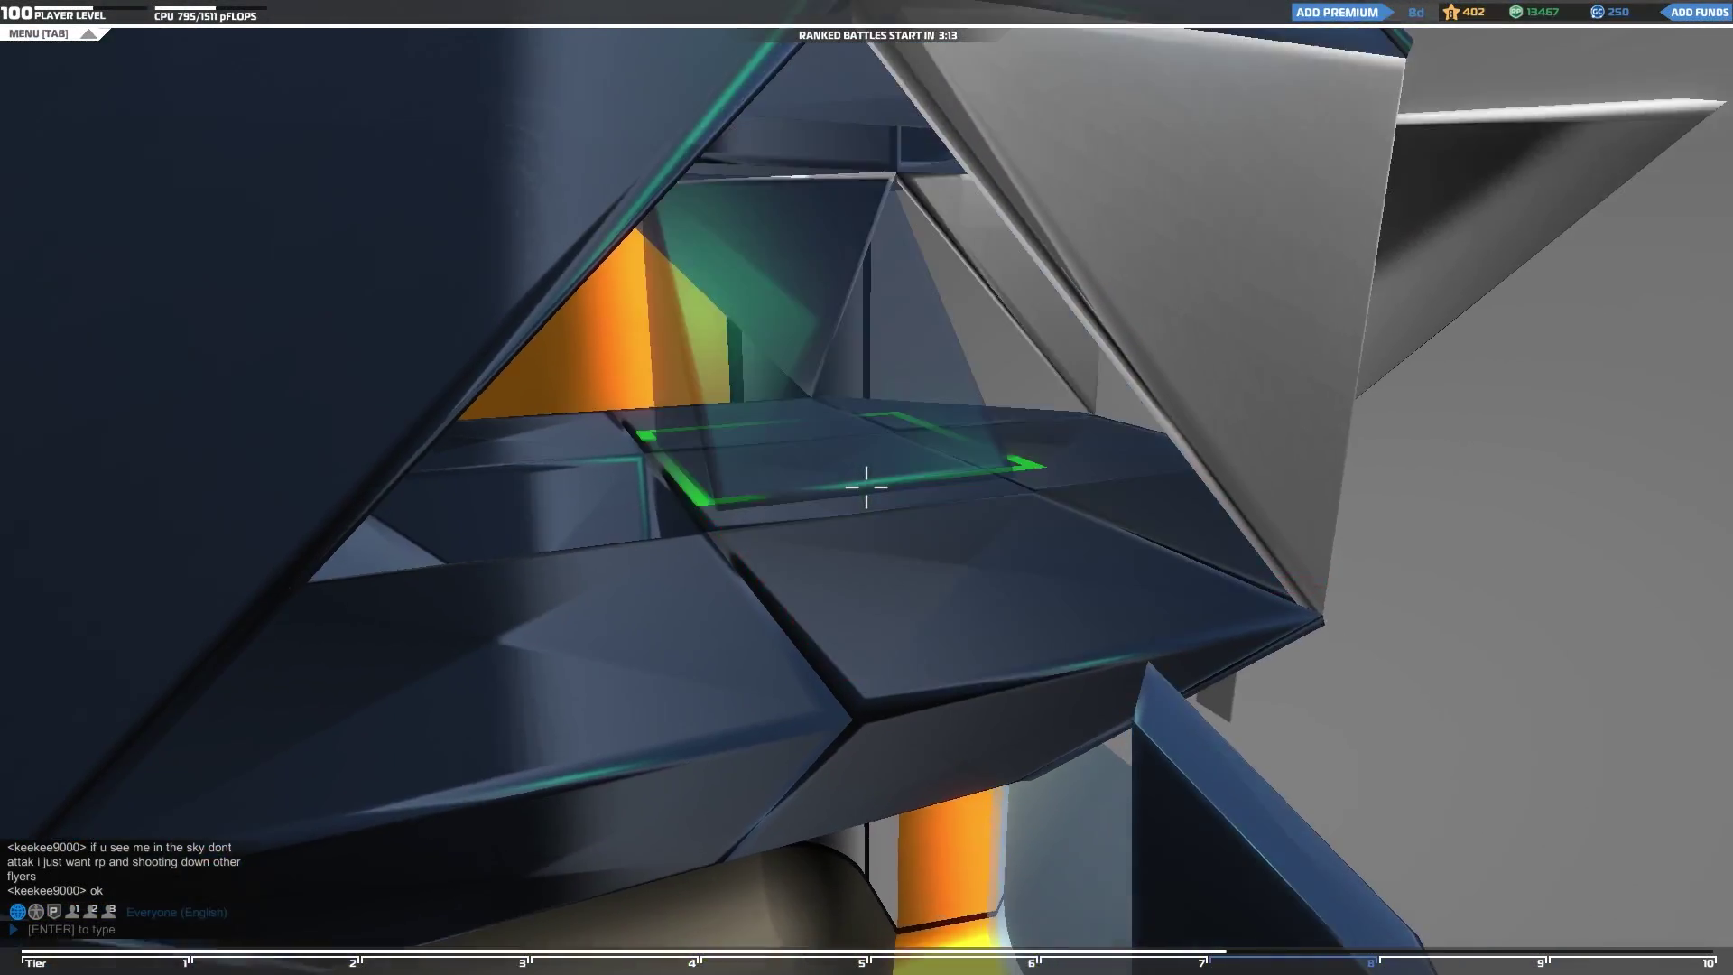
key("shift")
key("space")
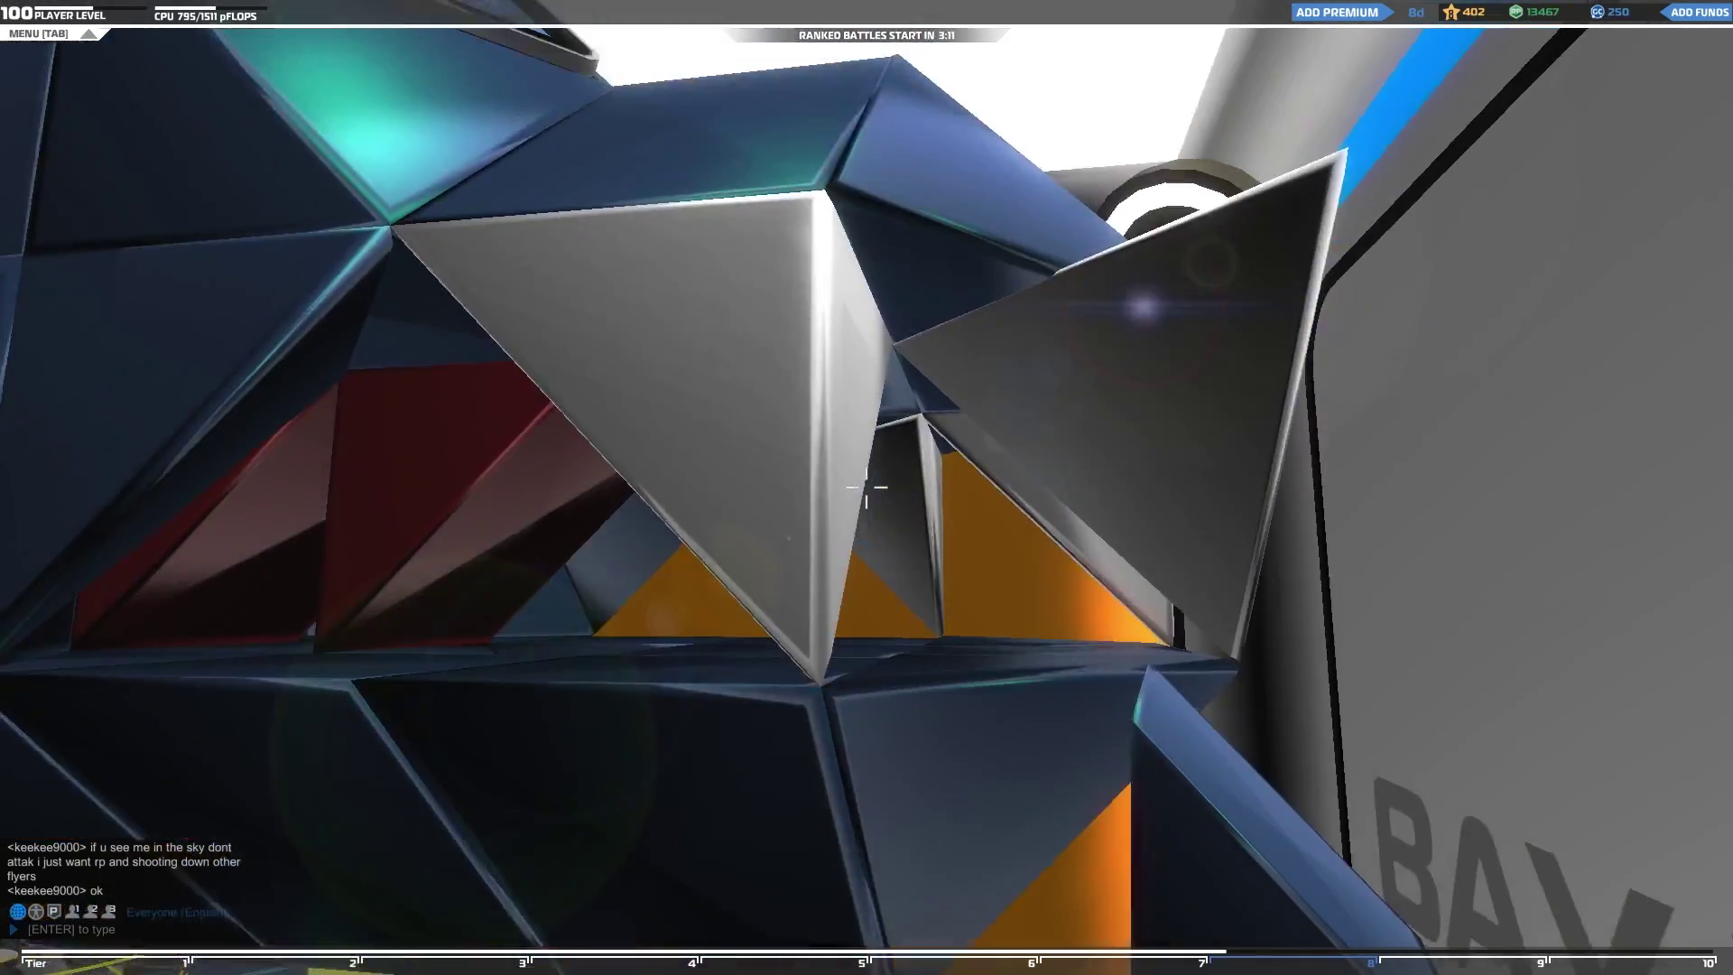
Step: Examine the inside of the dragon's mouth, from the red blocks at the back to the lower jaw's floor
key("w")
key("w")
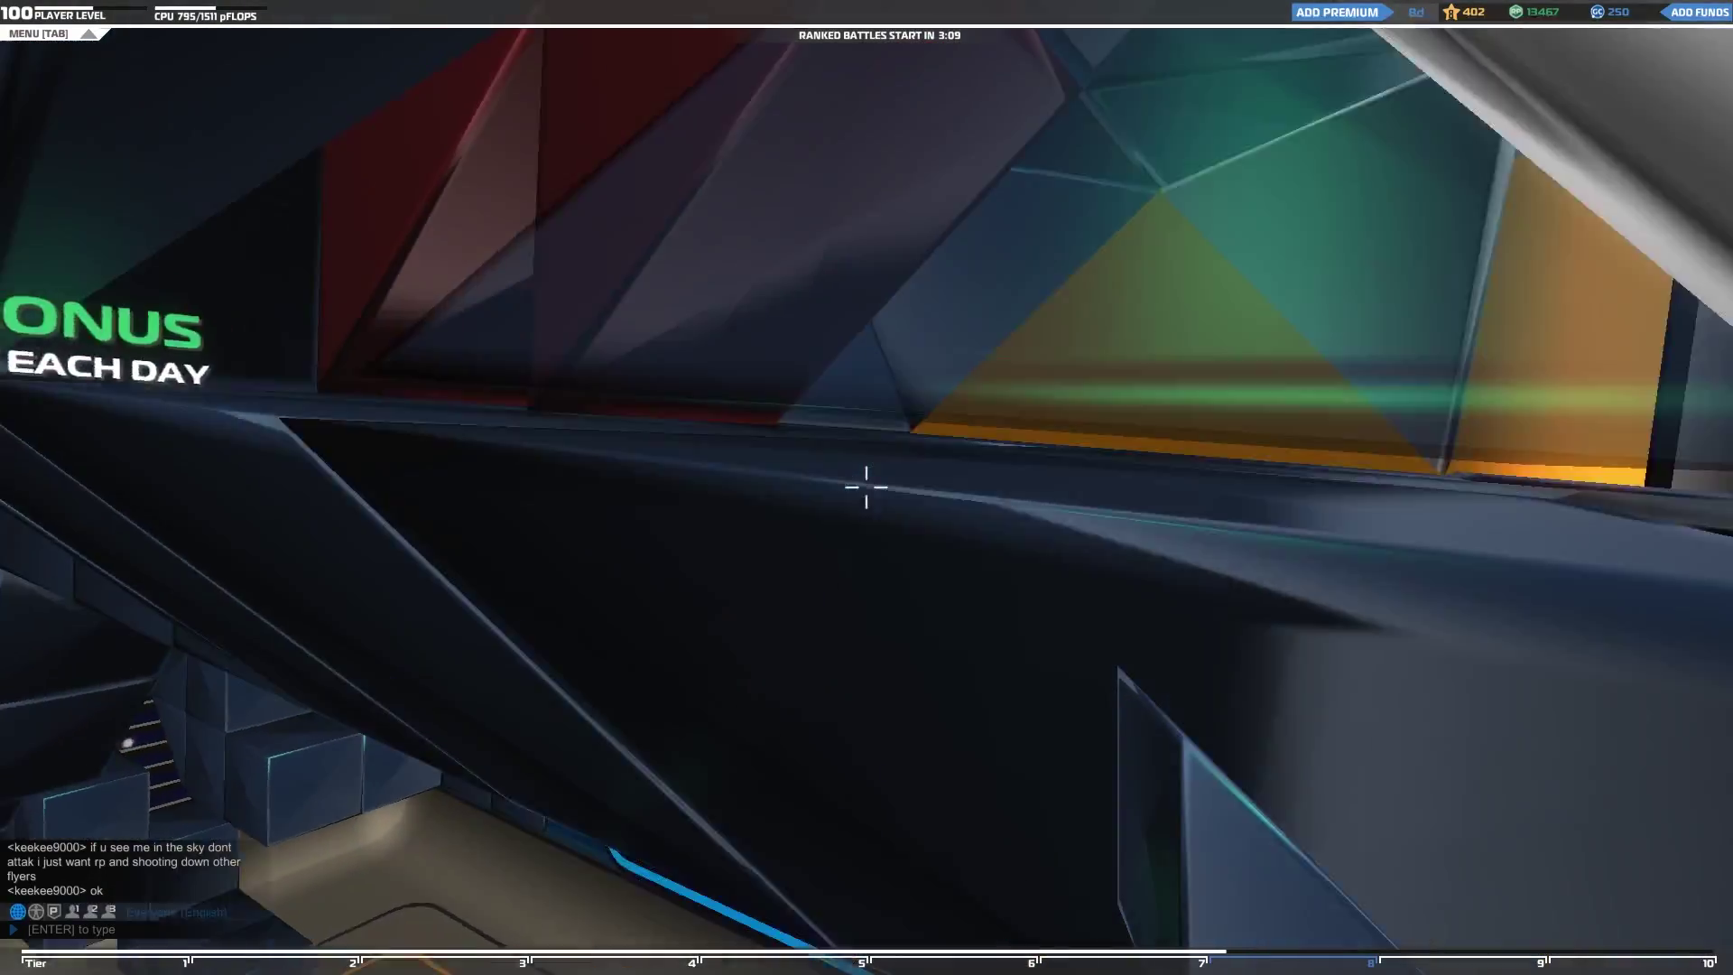
key("s")
key("s")
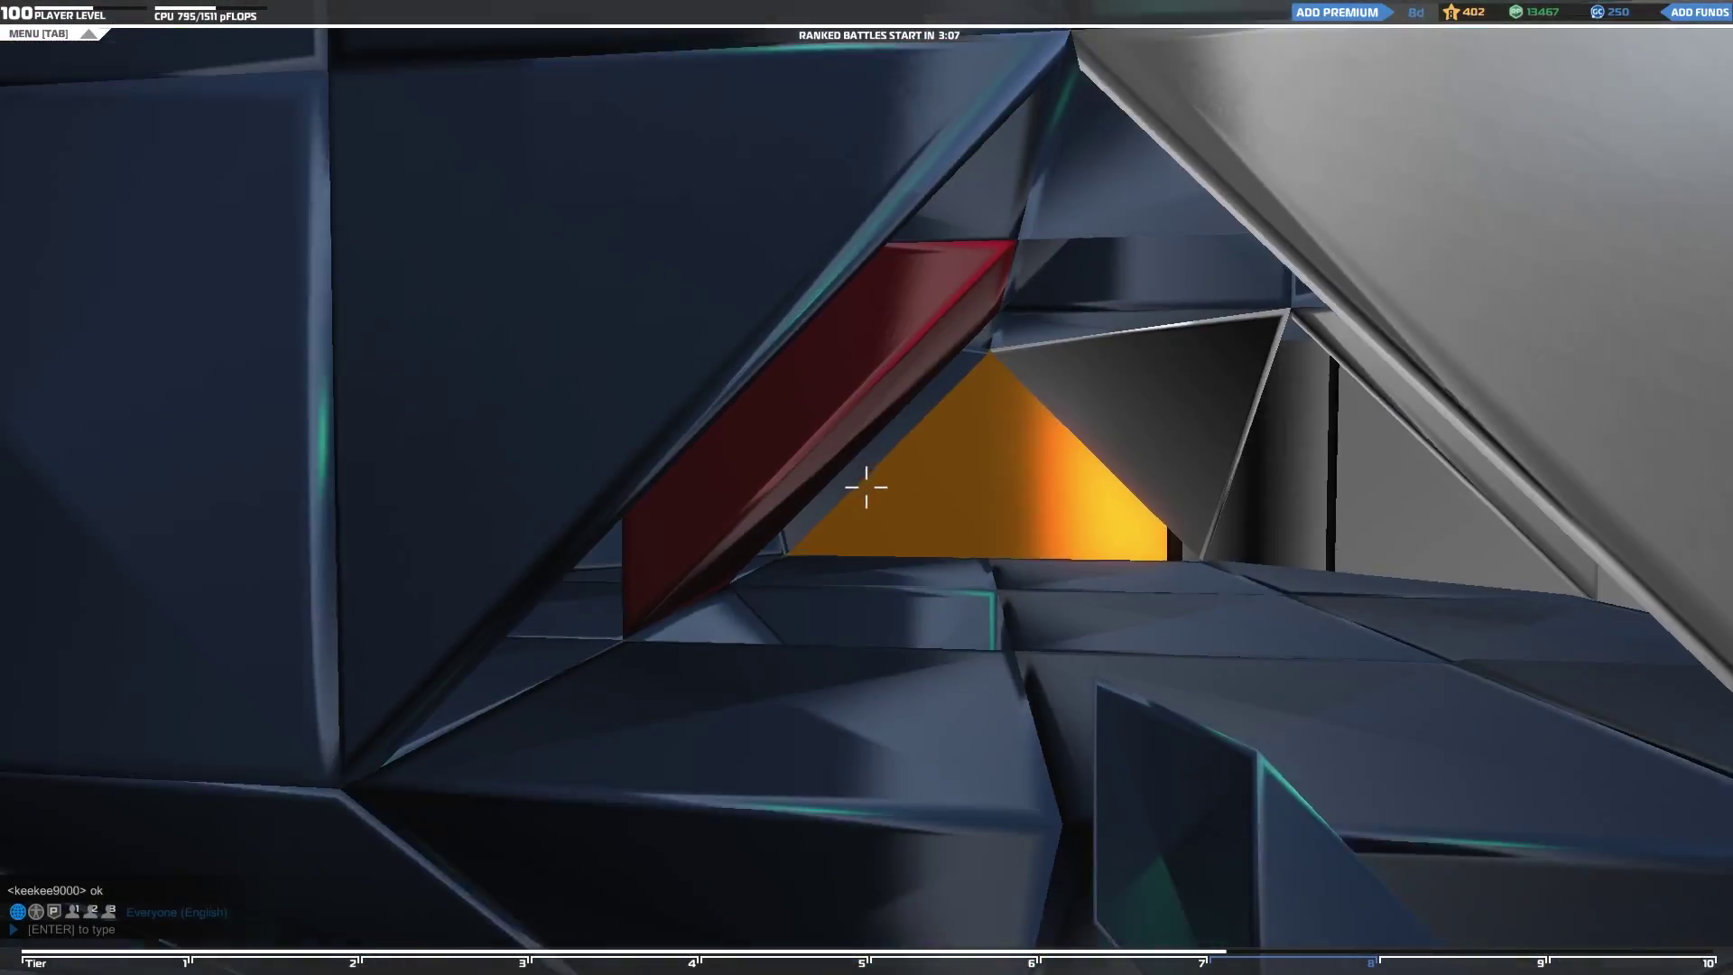
key("w")
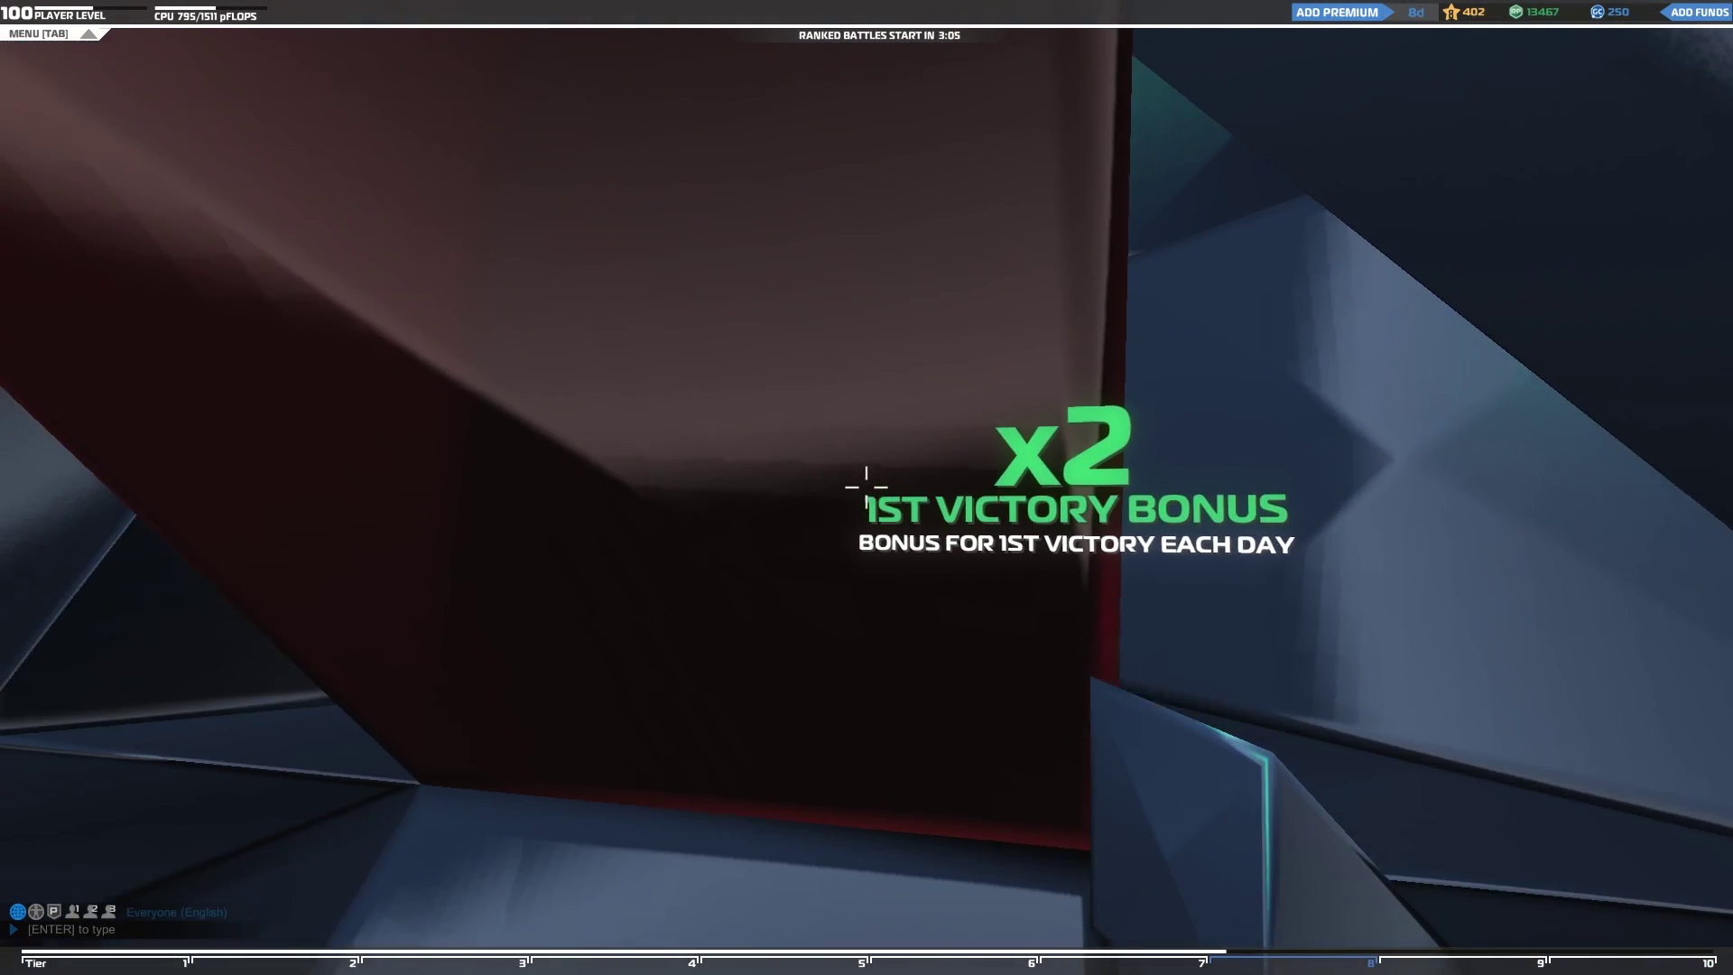
key("s")
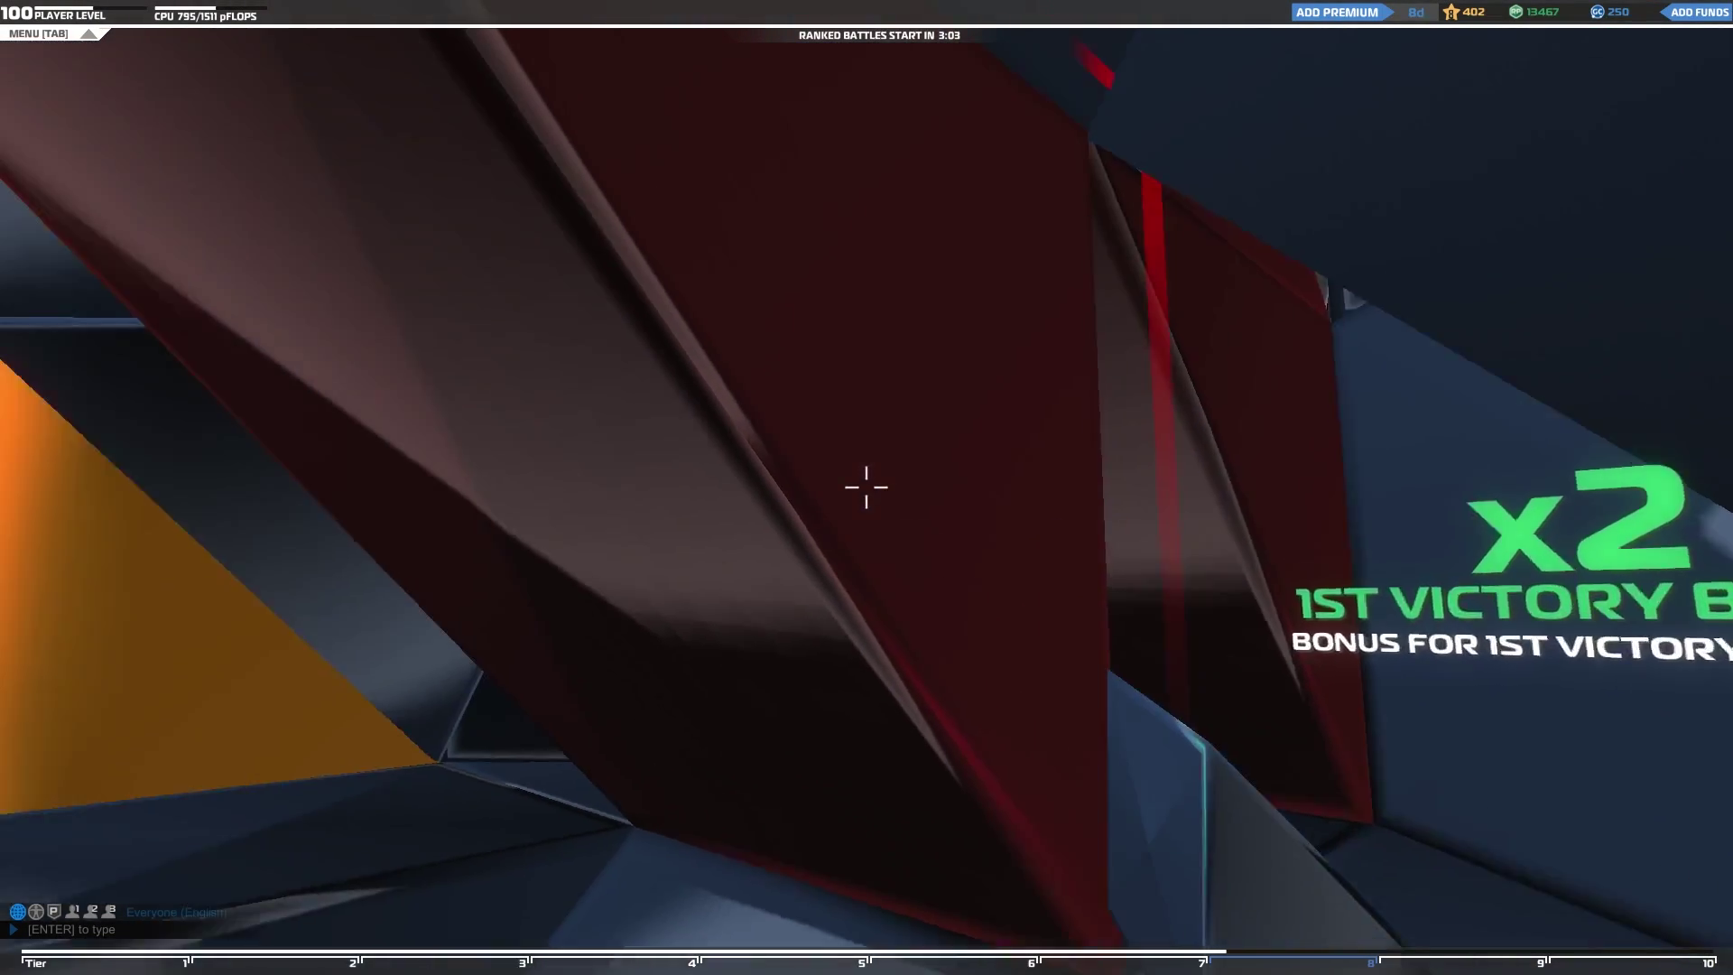
key("s")
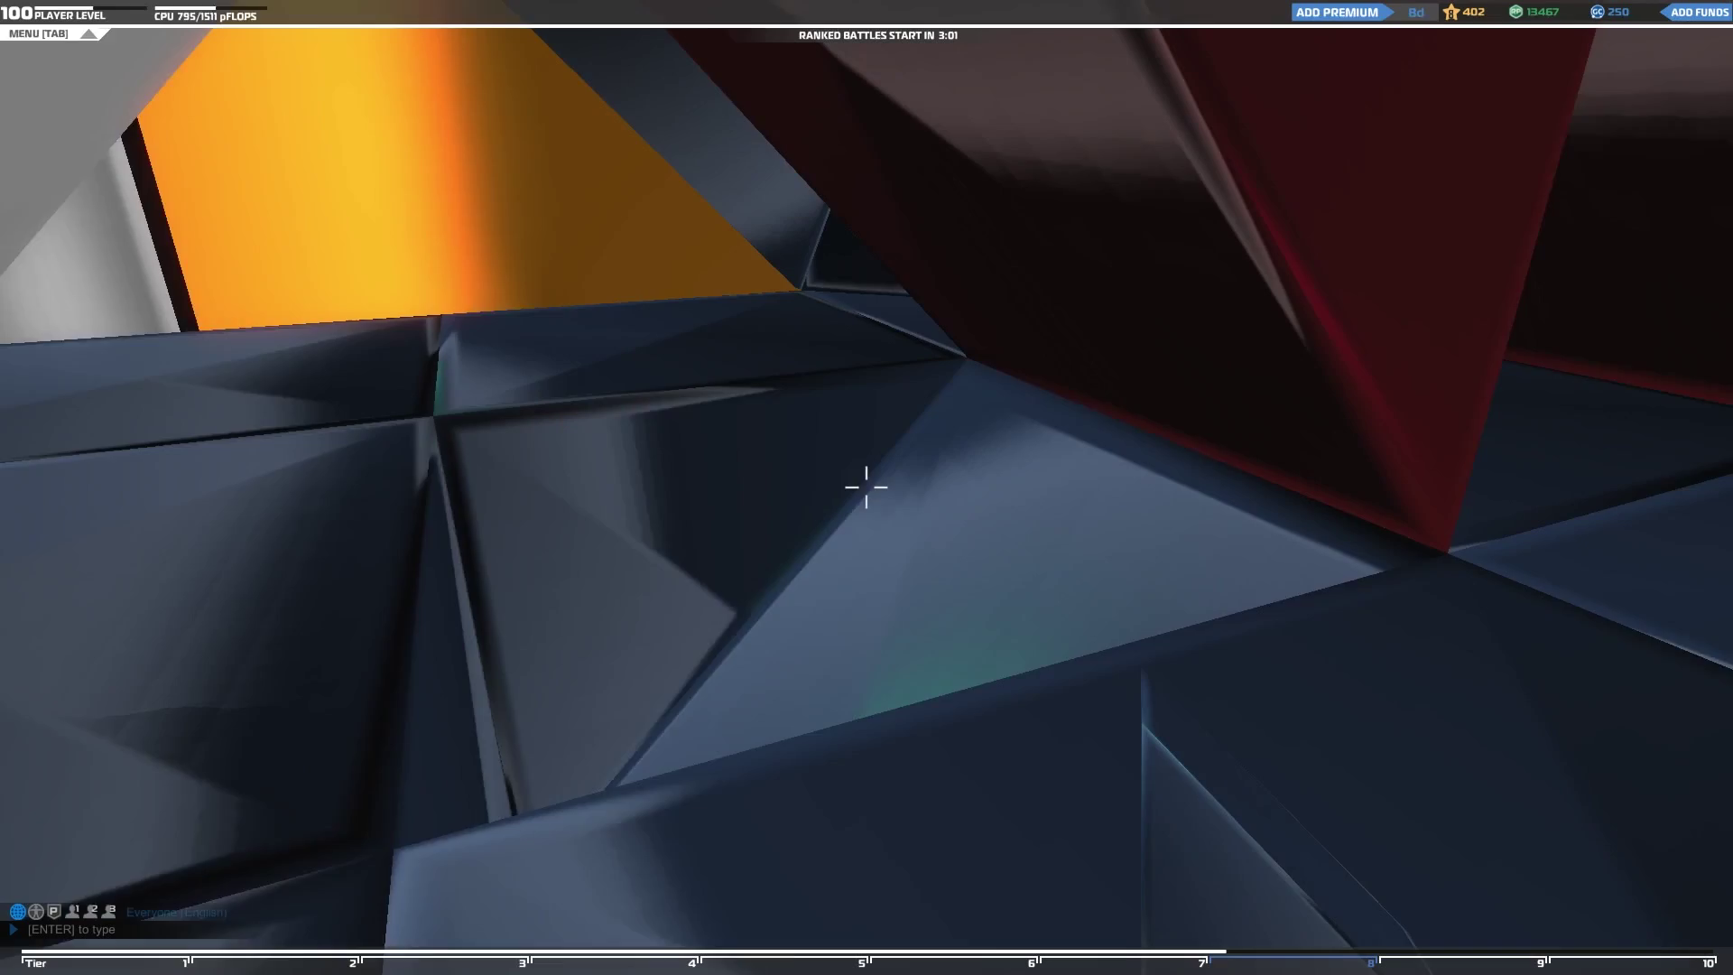
Step: Remove a block from the floor of the lower jaw and put it back in place
key("w")
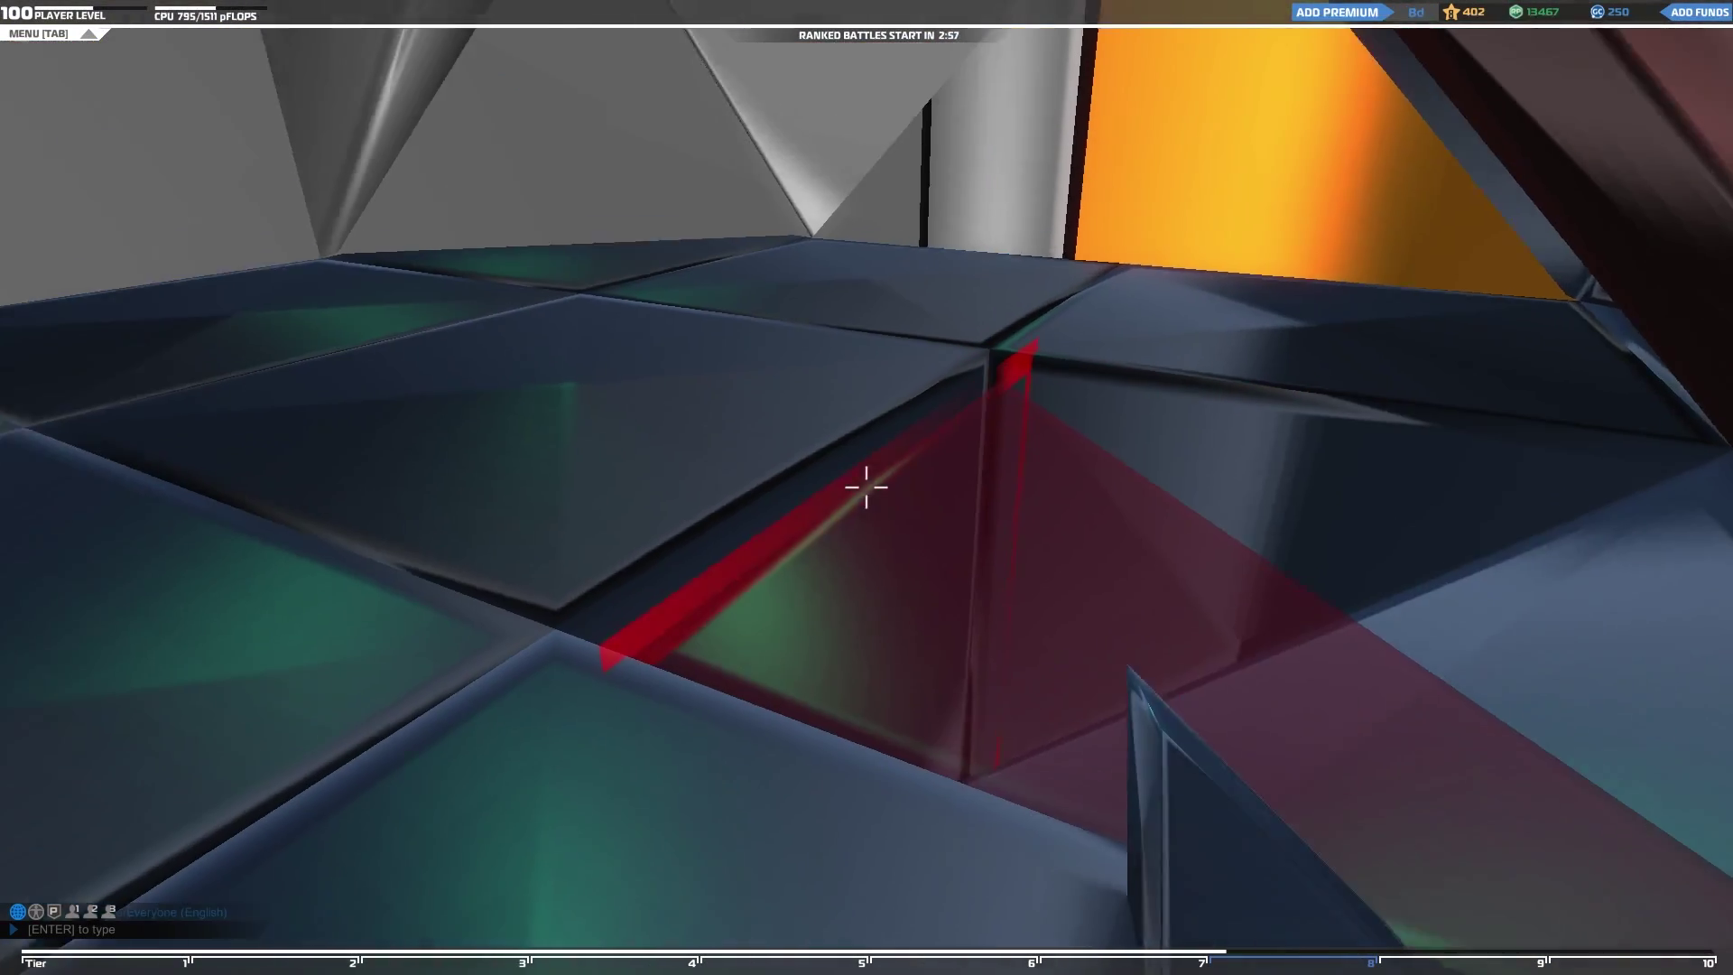
right_click(867, 488)
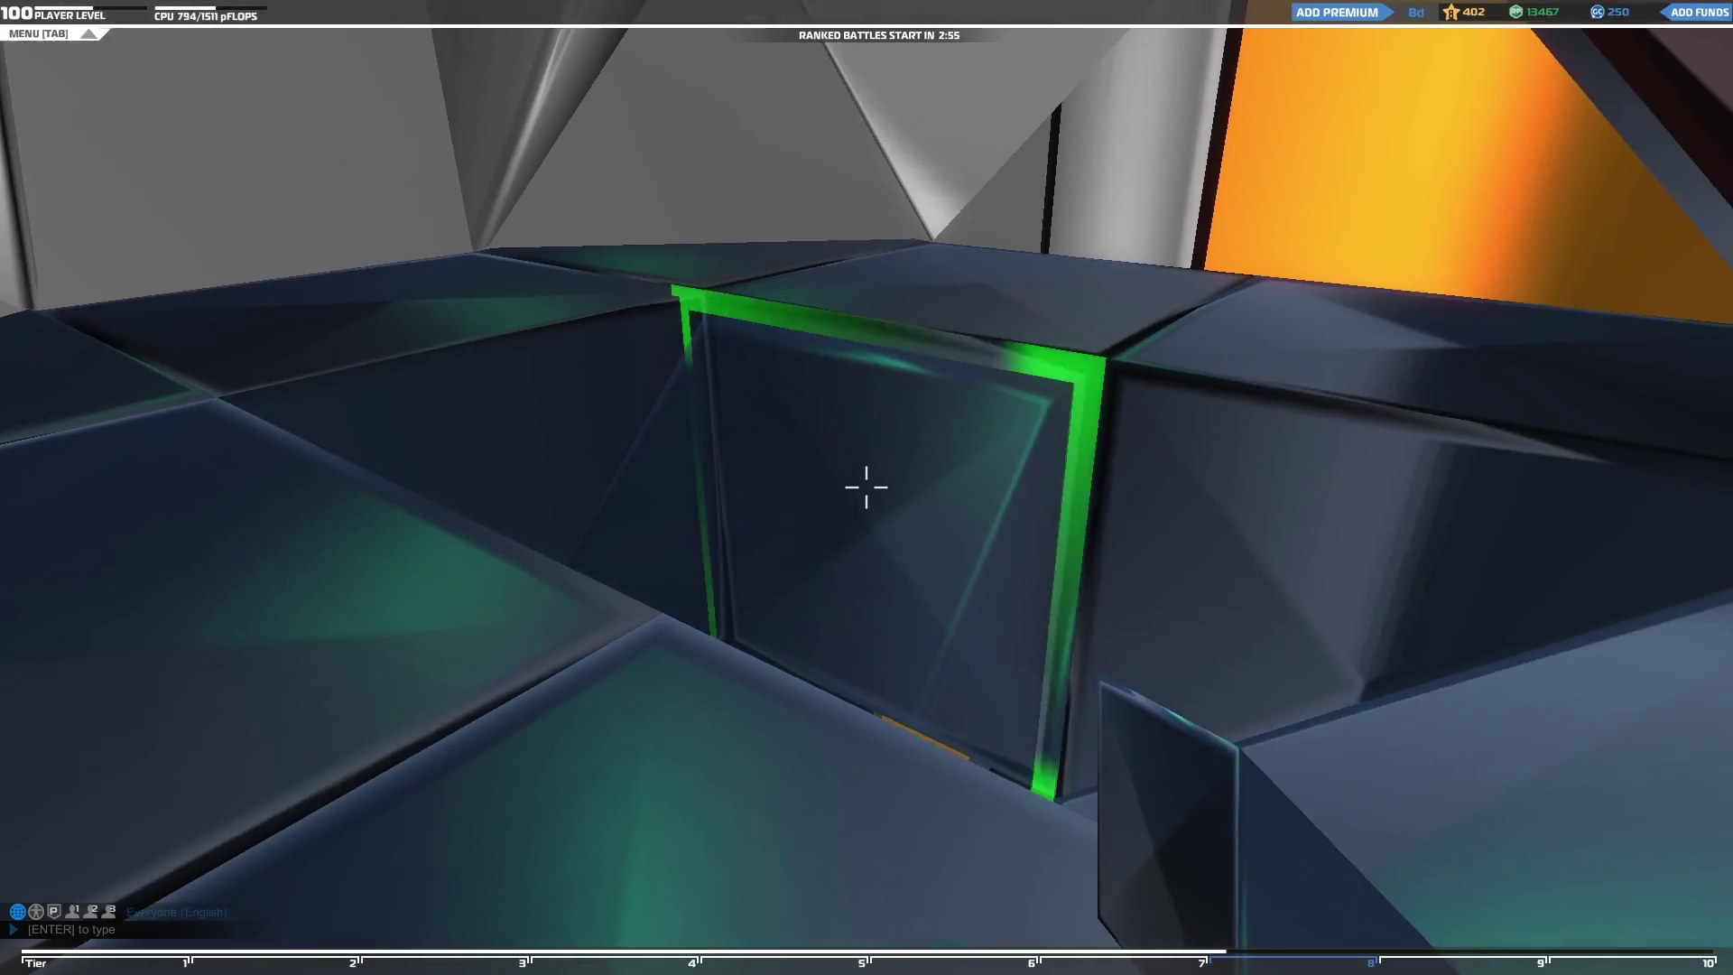
left_click(867, 487)
Step: Examine the jaws and teeth from the front, and the mouth opening from the opposite side of the head
key("w")
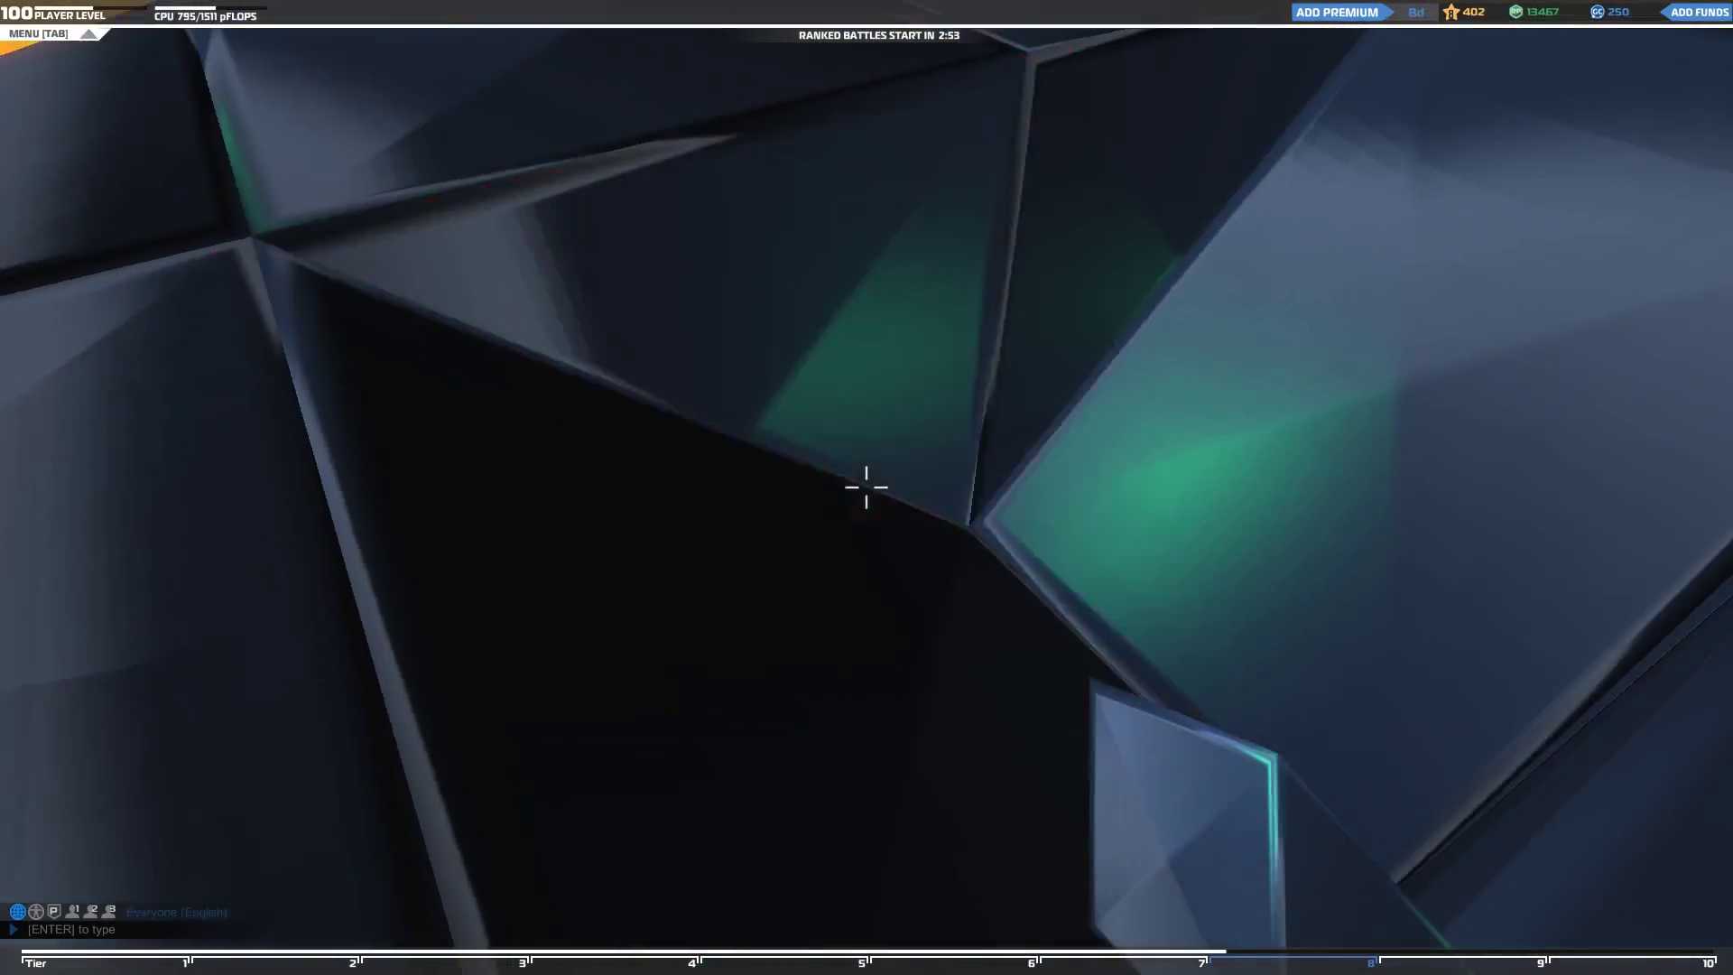
key("s")
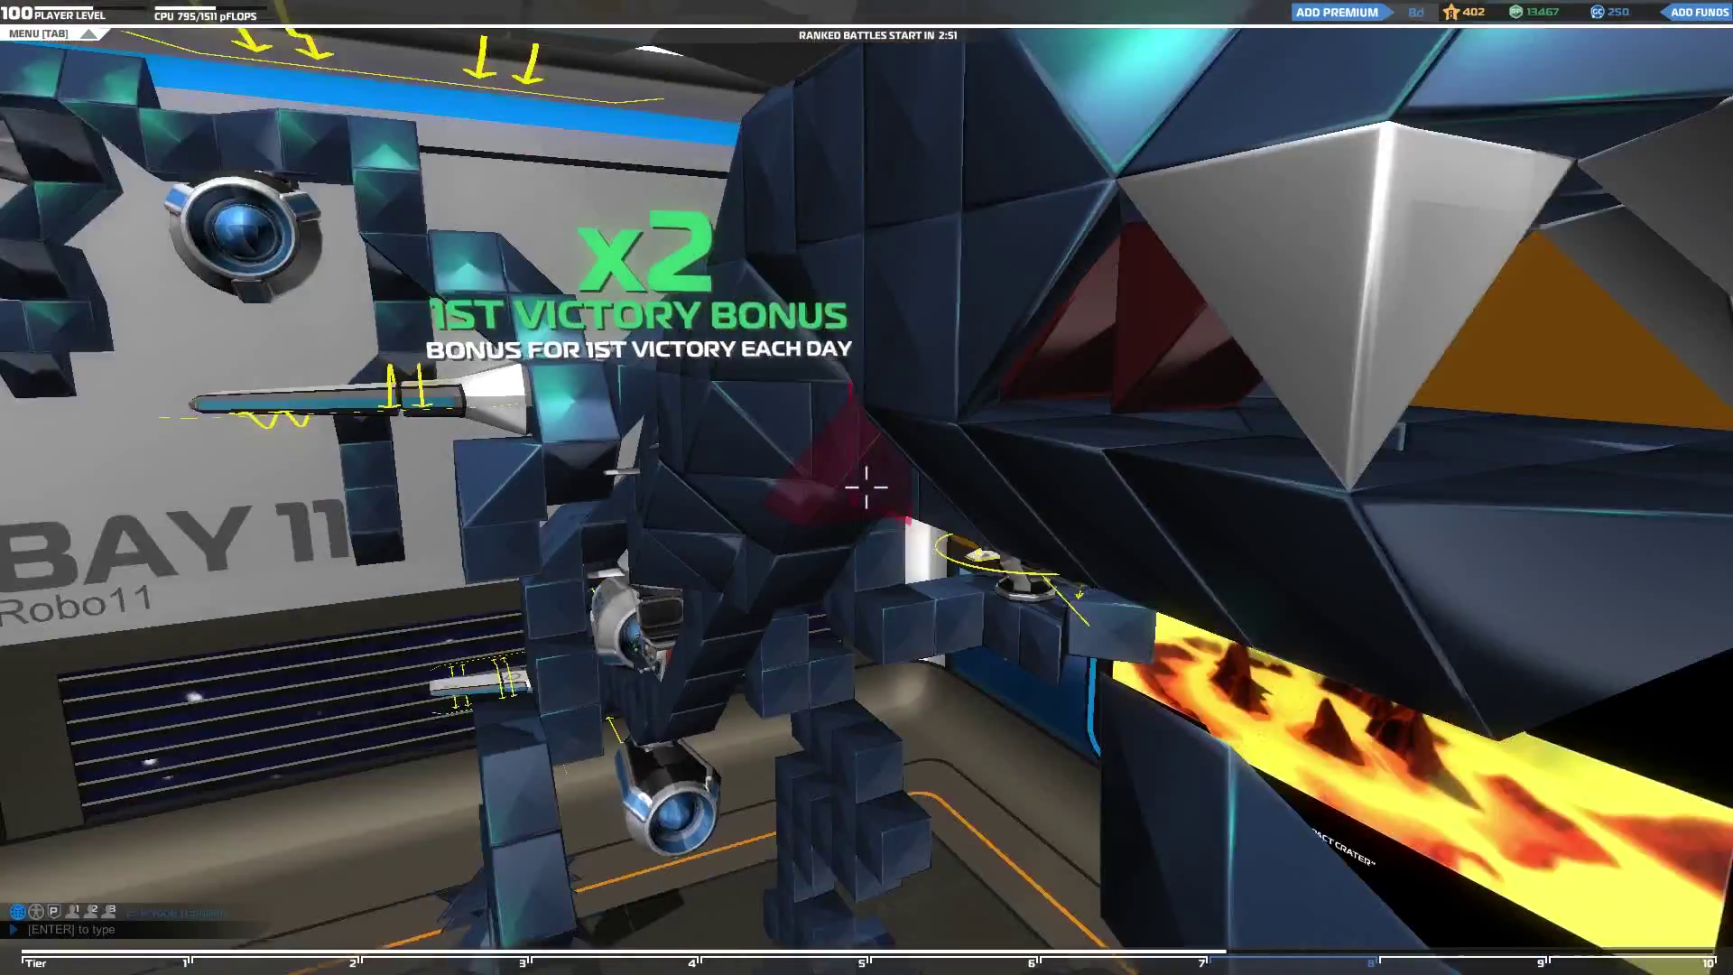
key("w")
key("d")
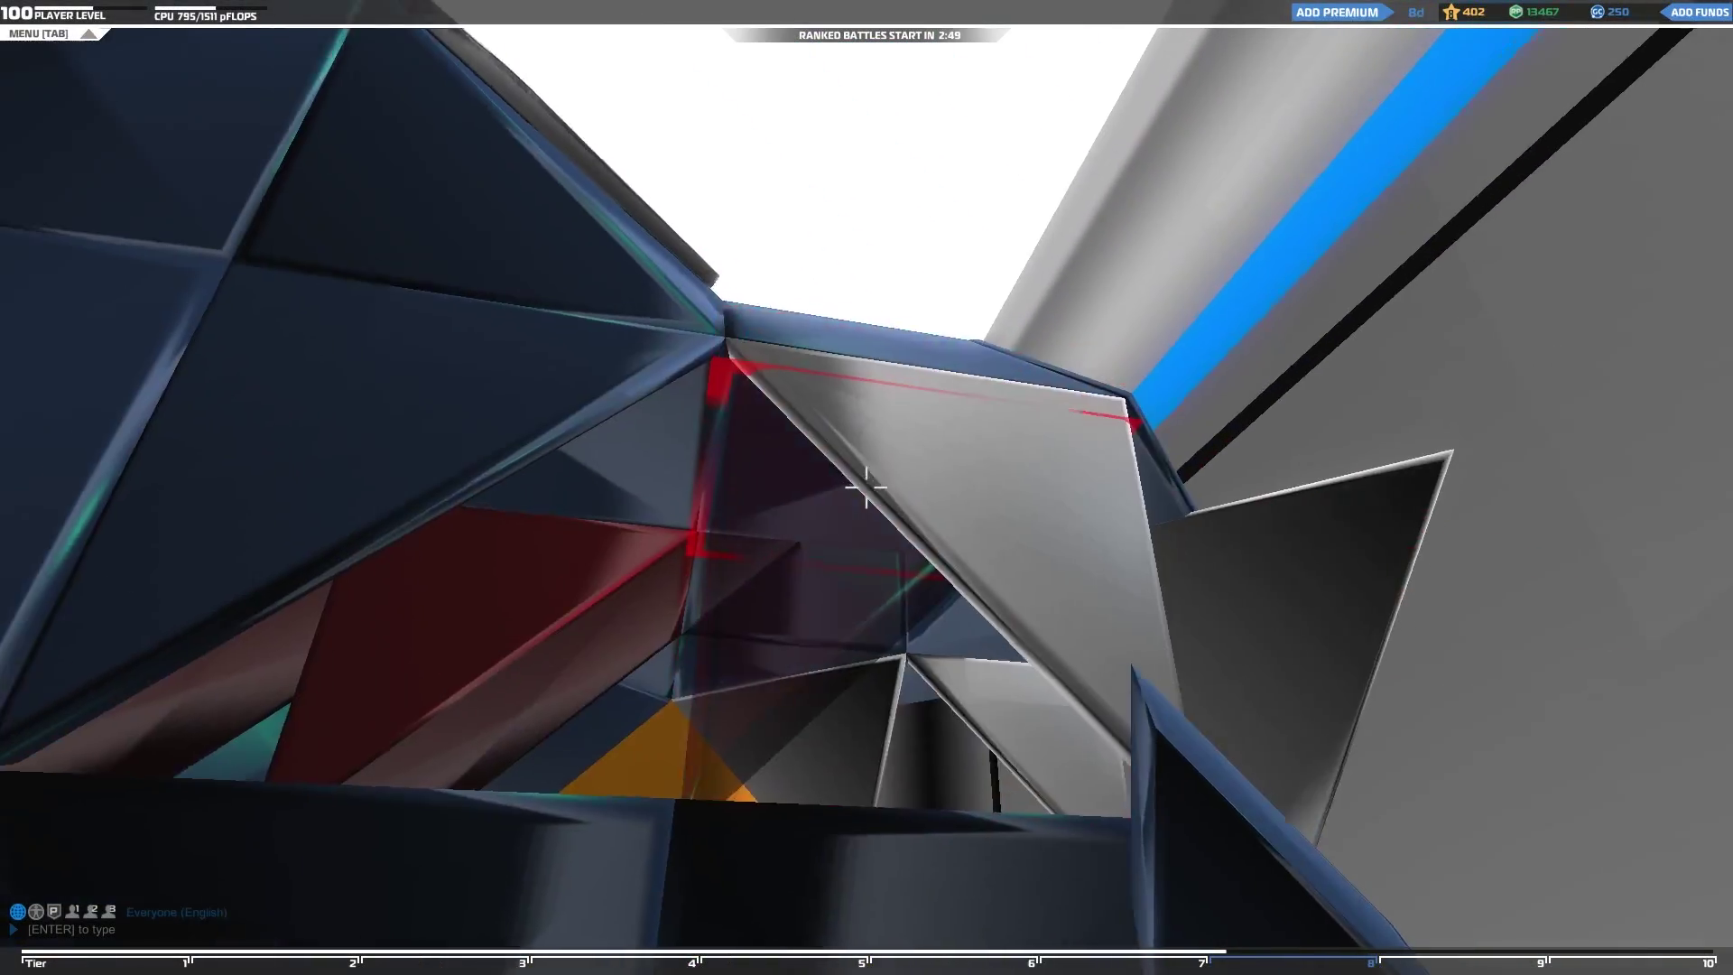
key("d")
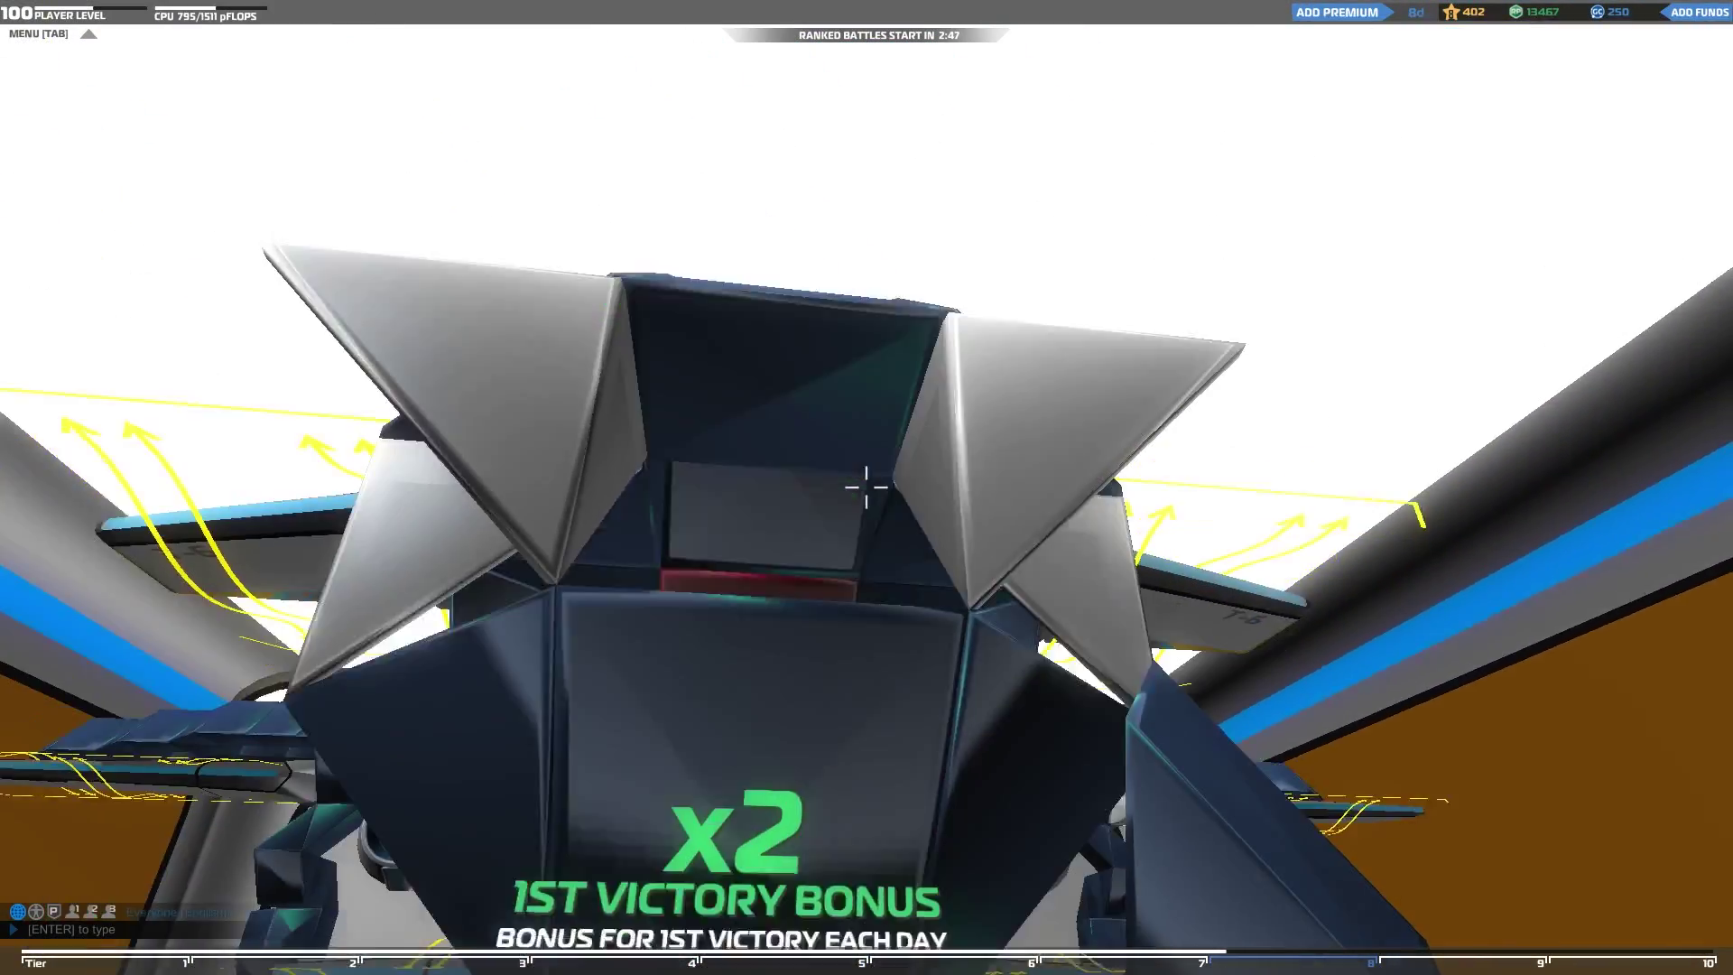
key("s")
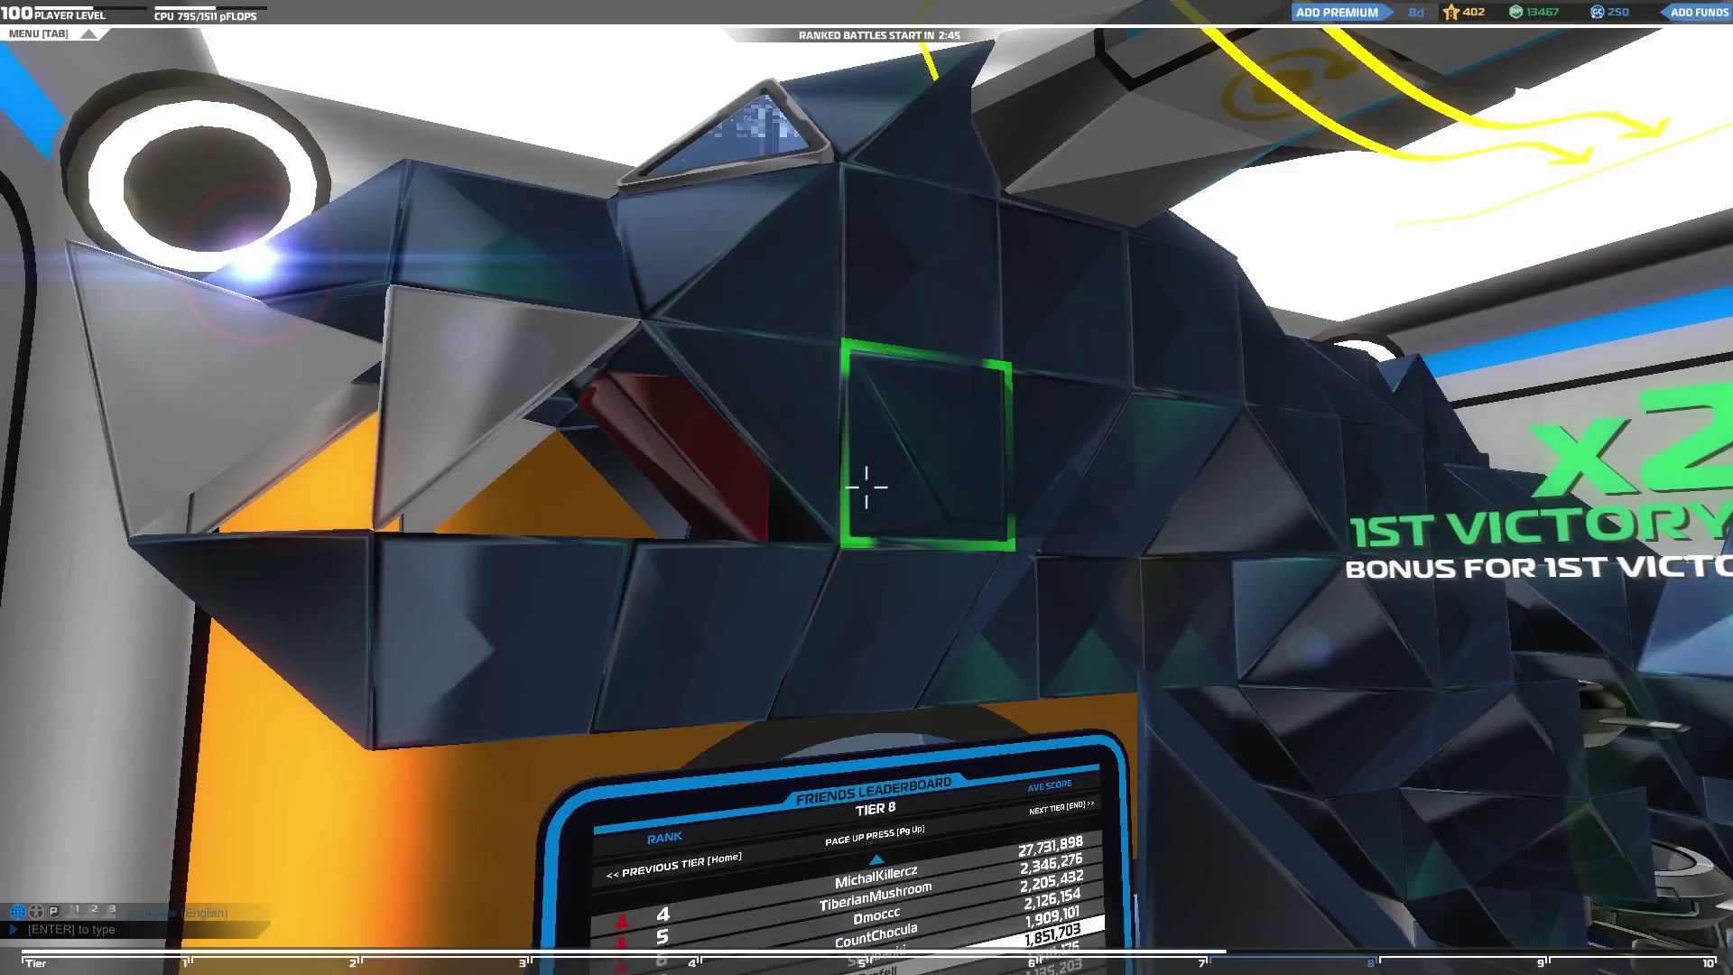
key("w")
key("s")
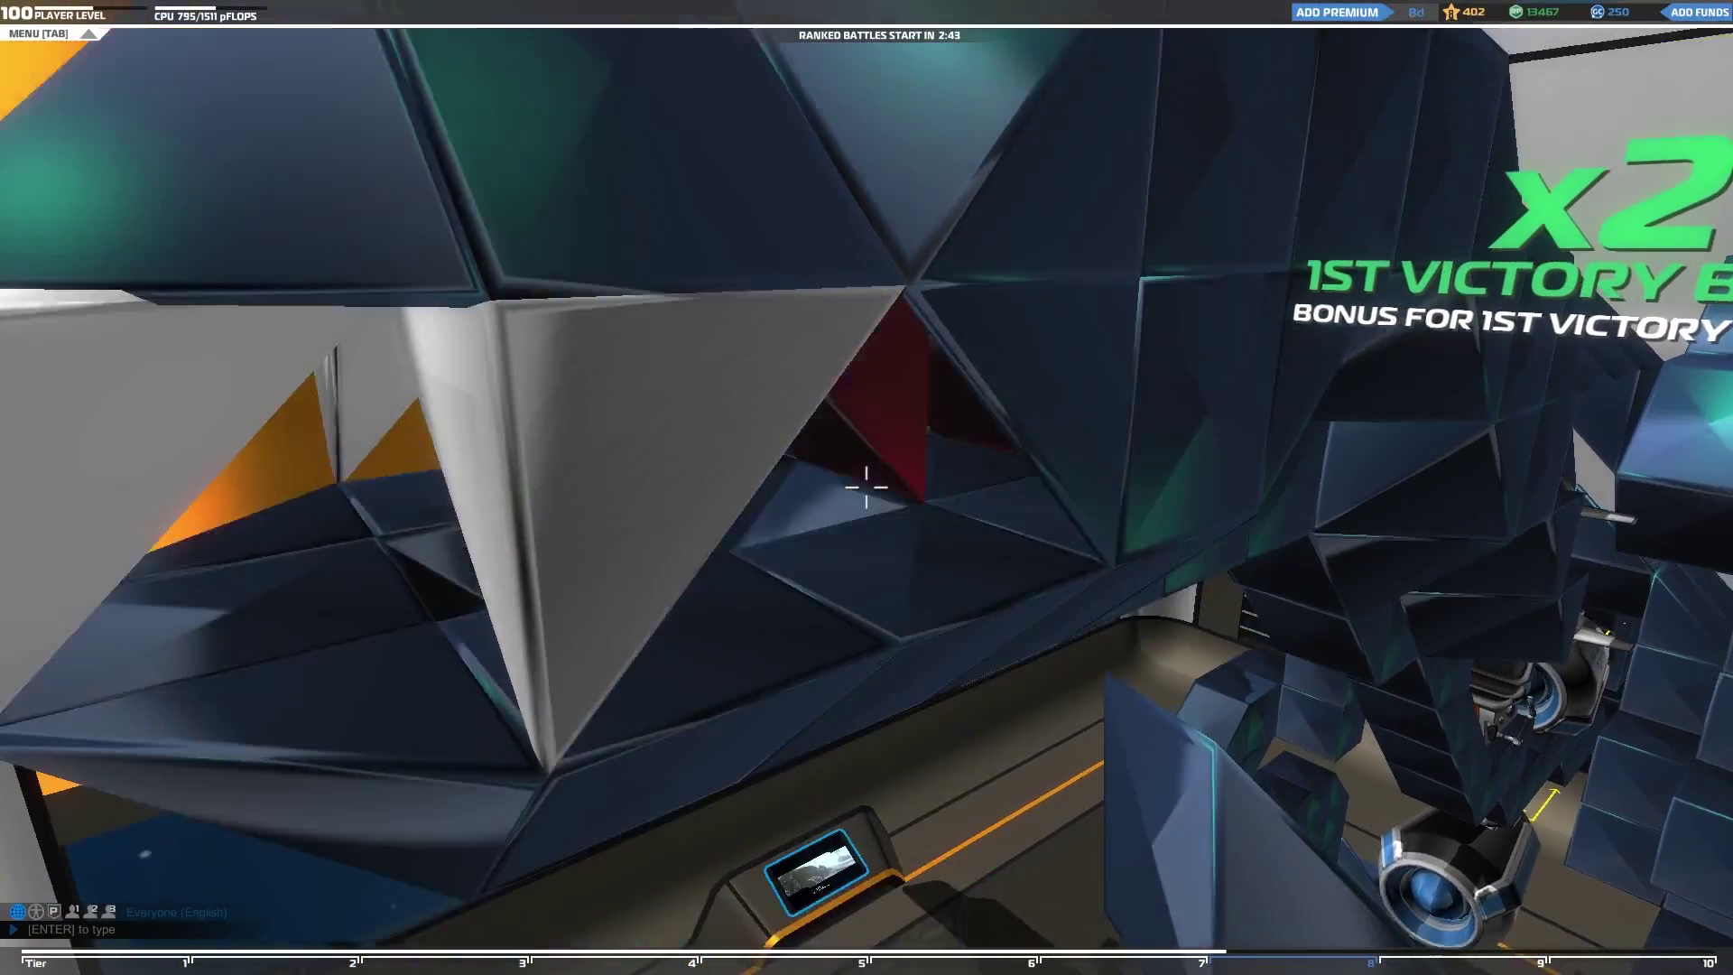
key("w")
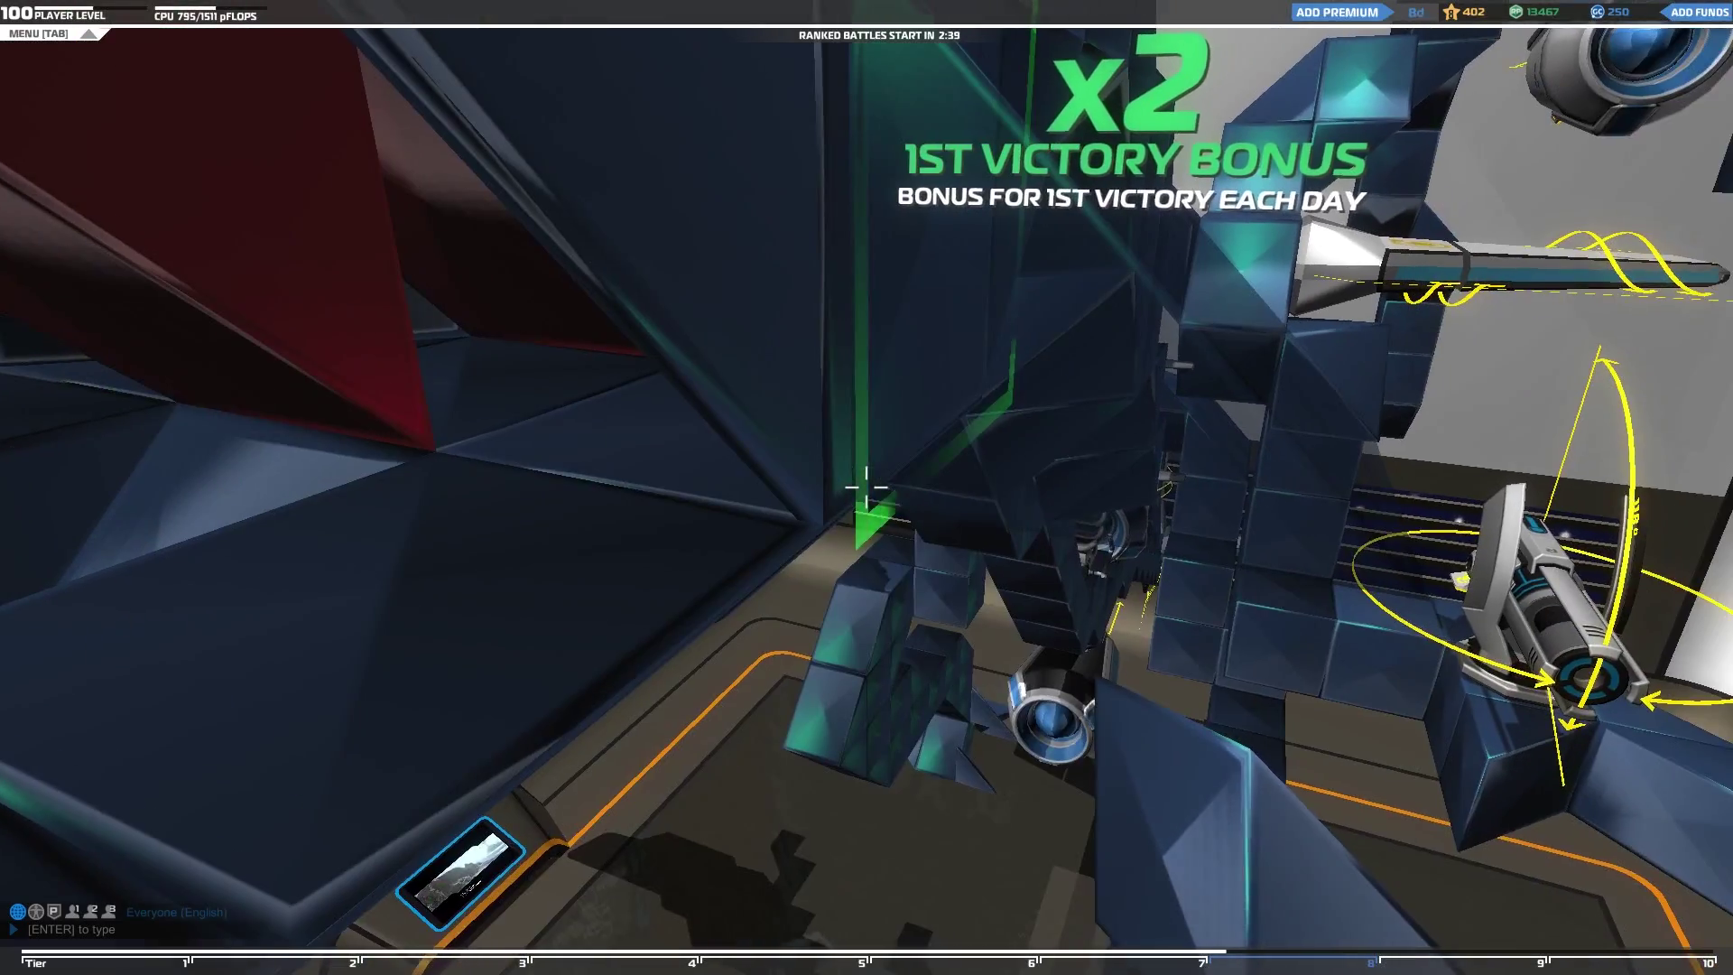
key("shift")
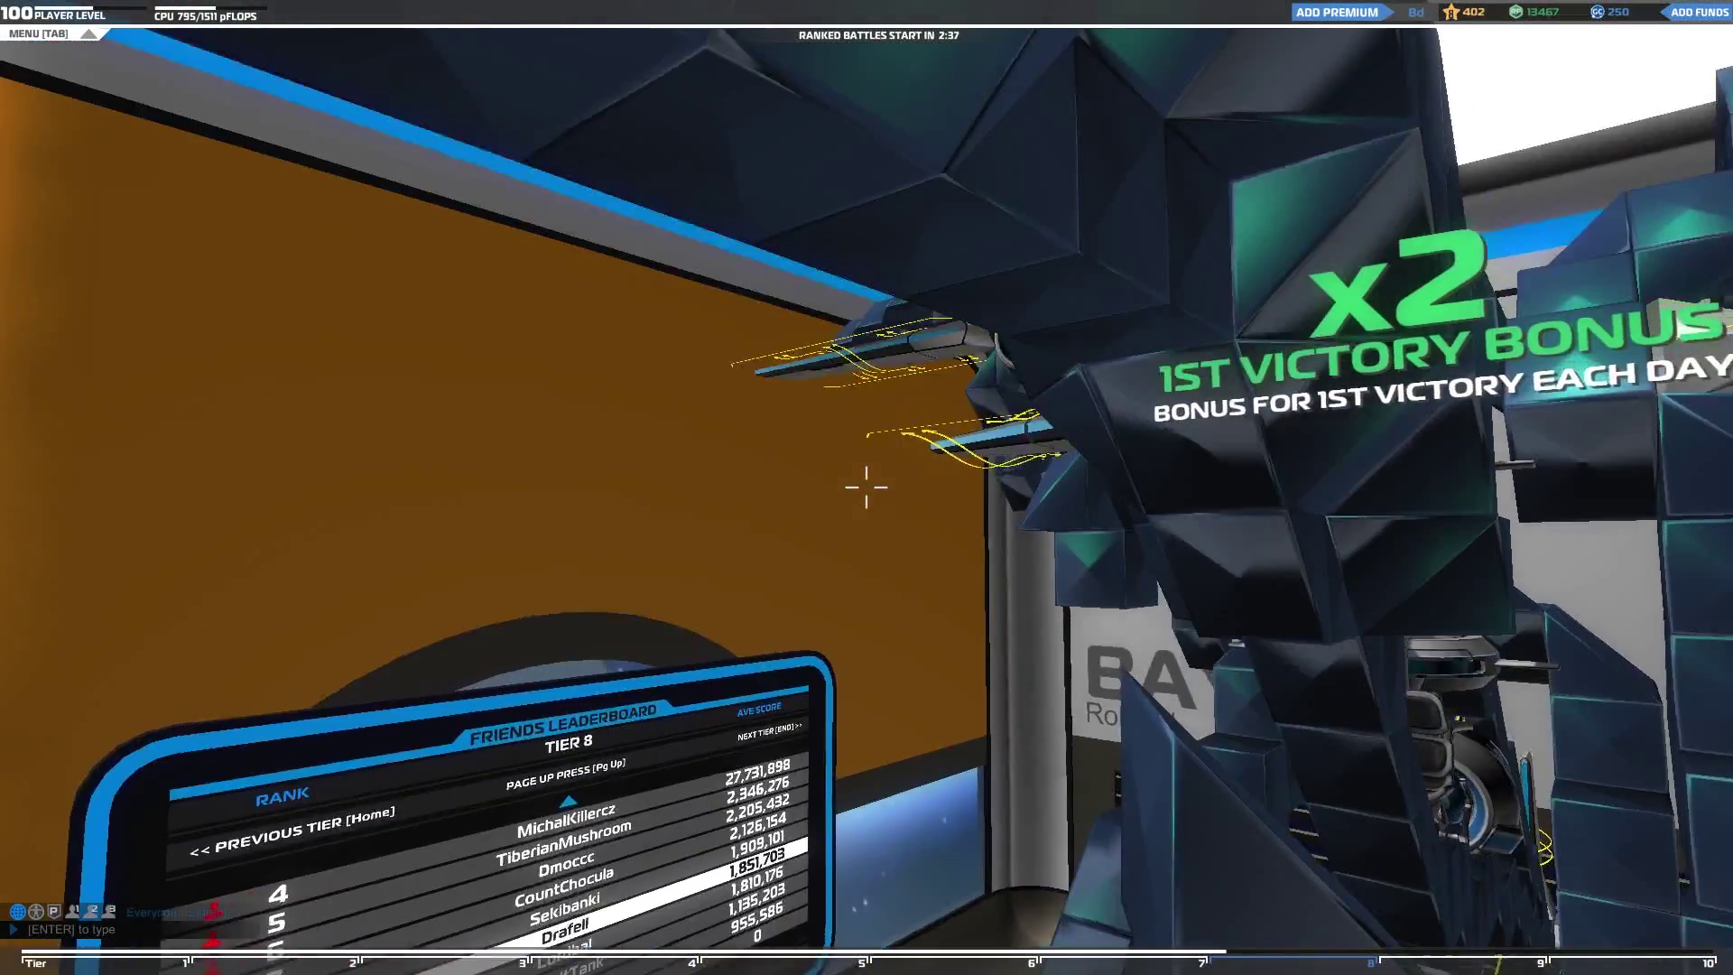
key("space")
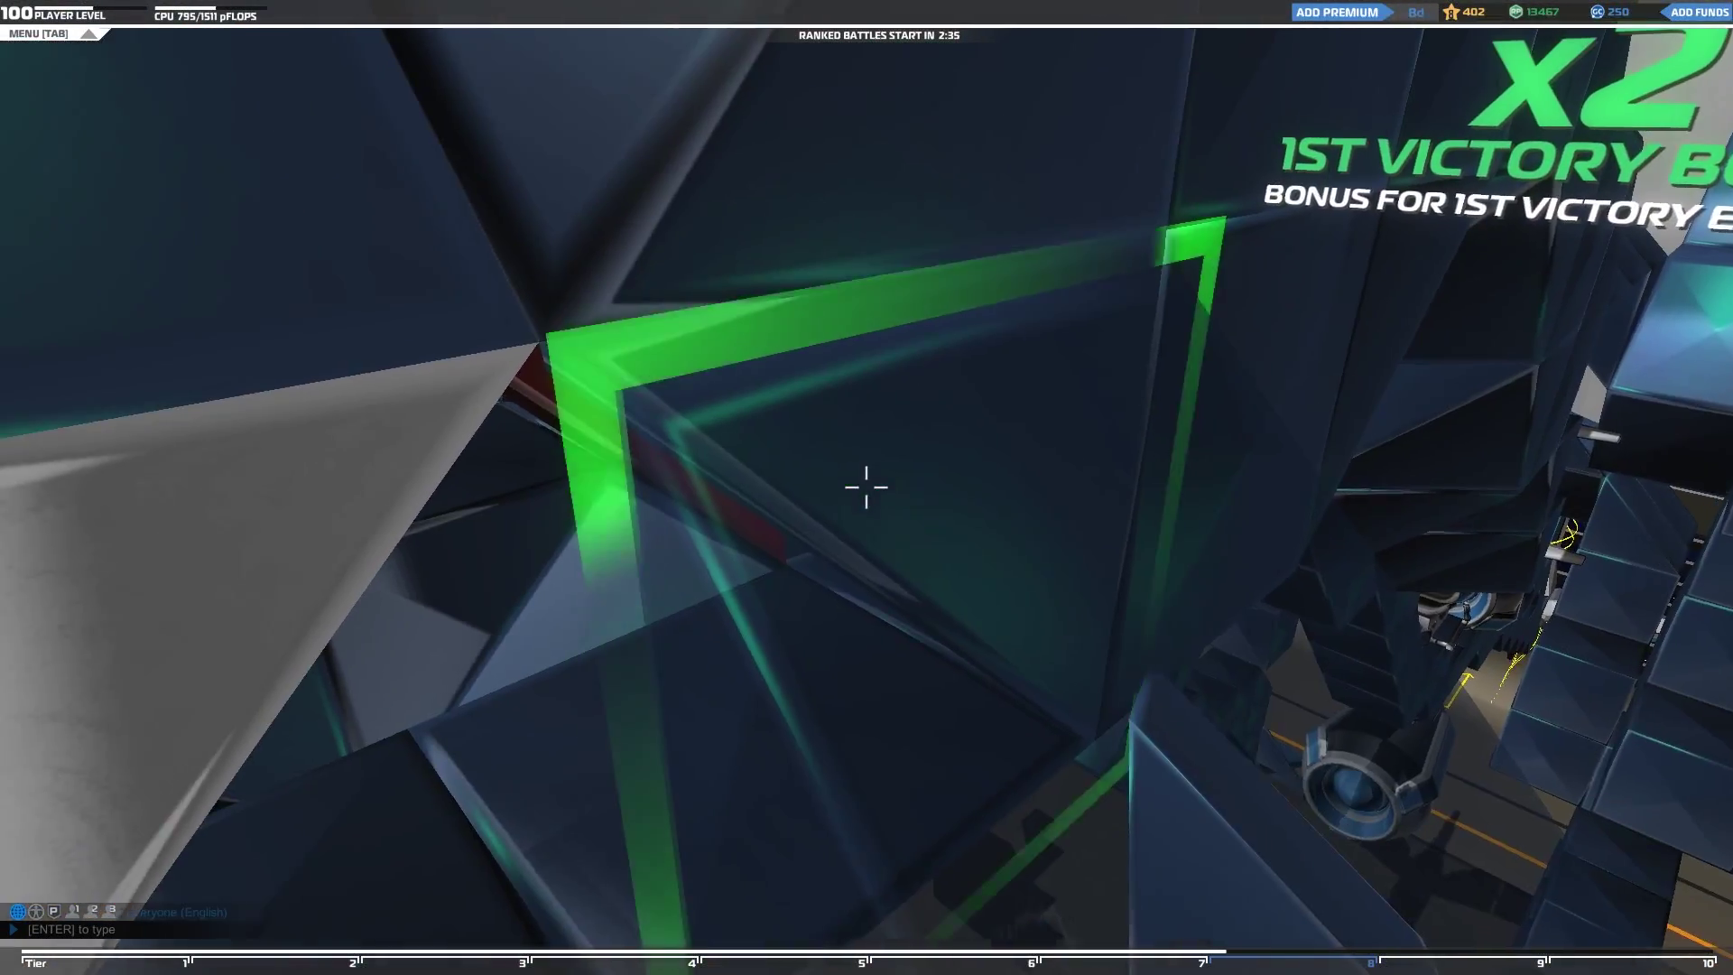
Step: Examine the corner of the mouth, the cheek blocks and the area around the eye on the head's side
key("a")
key("d")
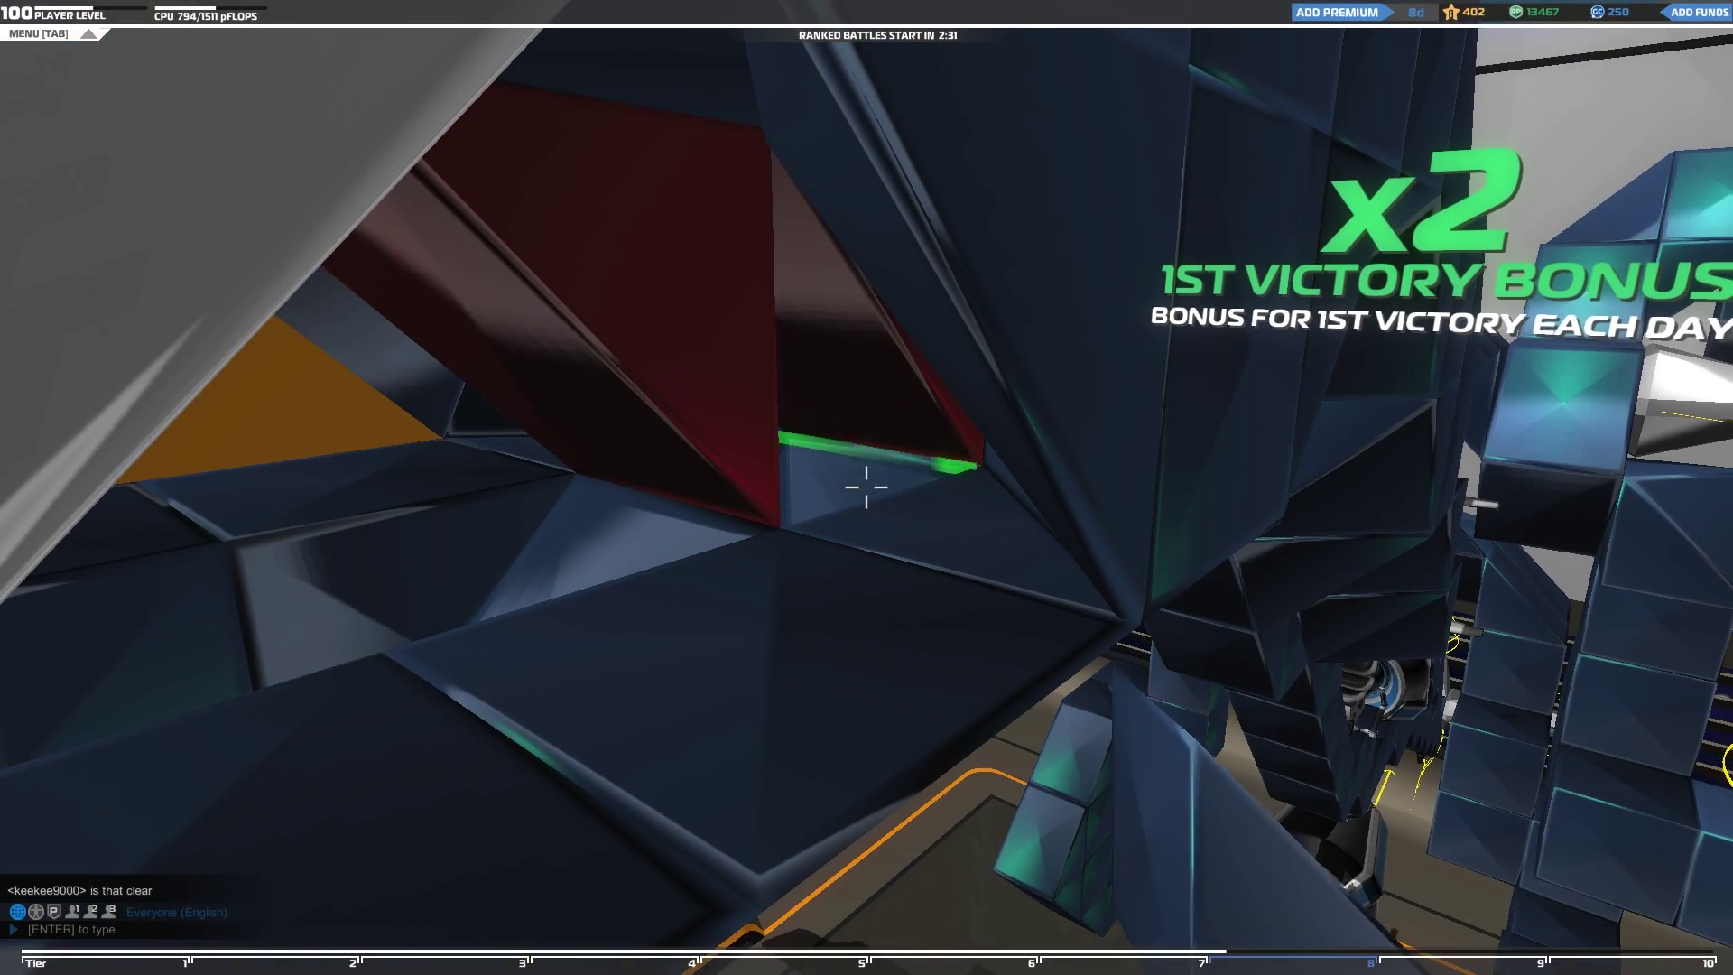
key("s")
key("shift")
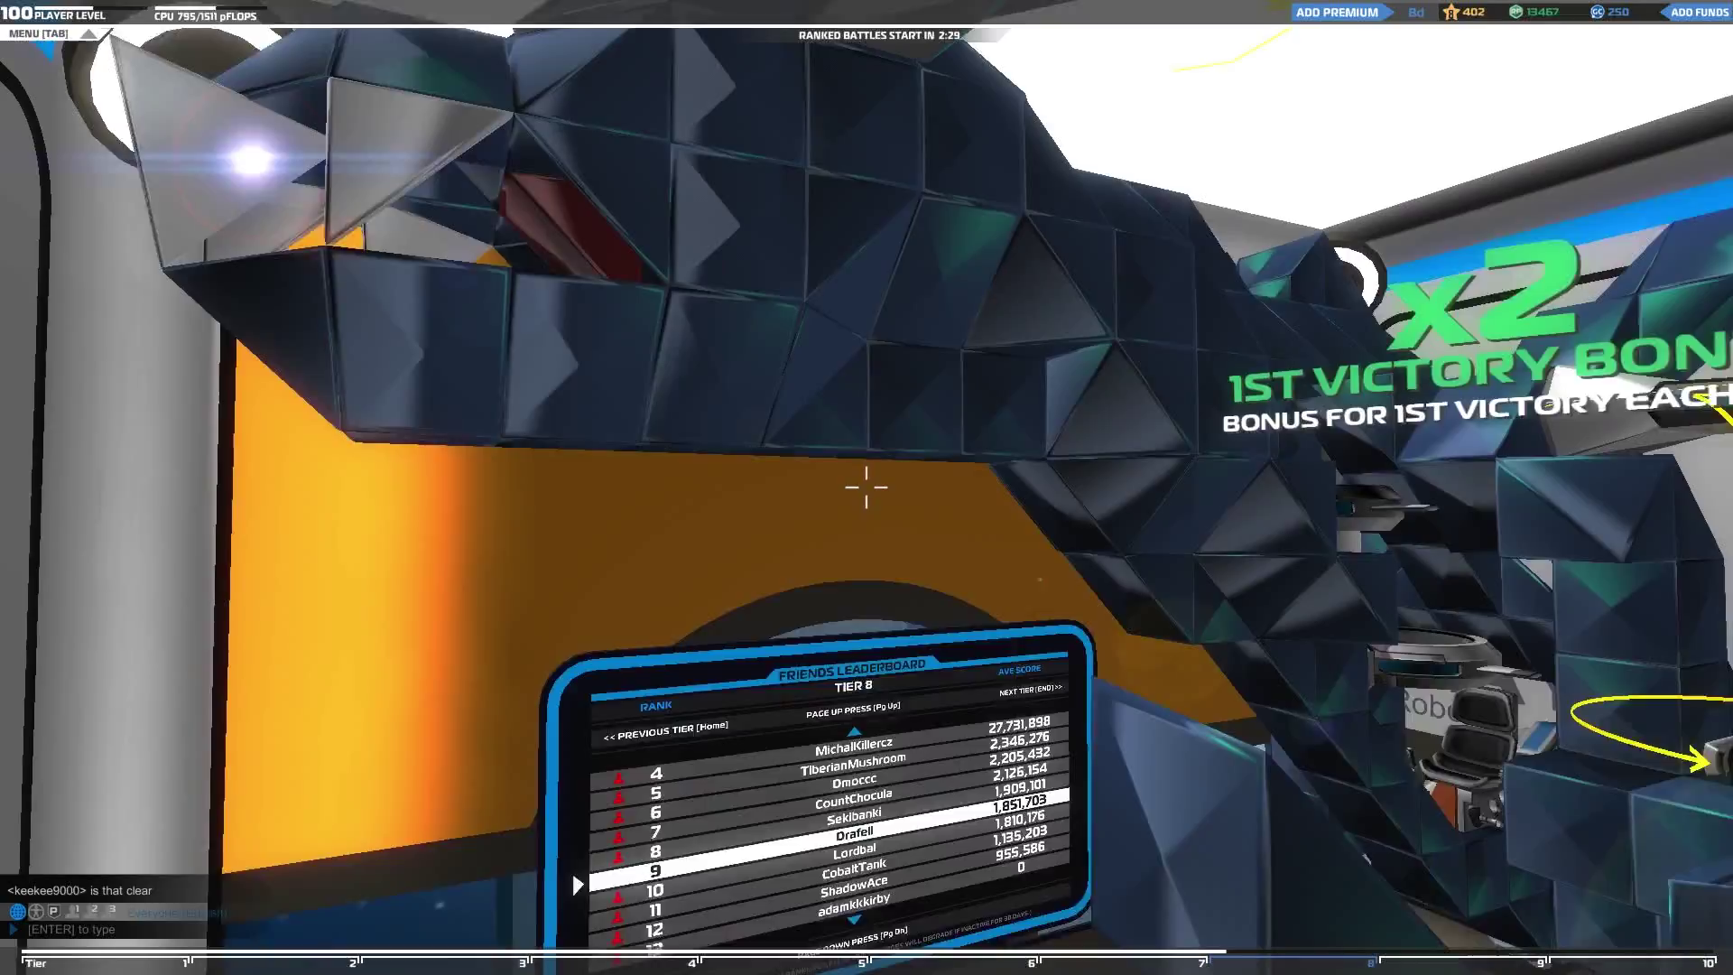
key("a")
key("space")
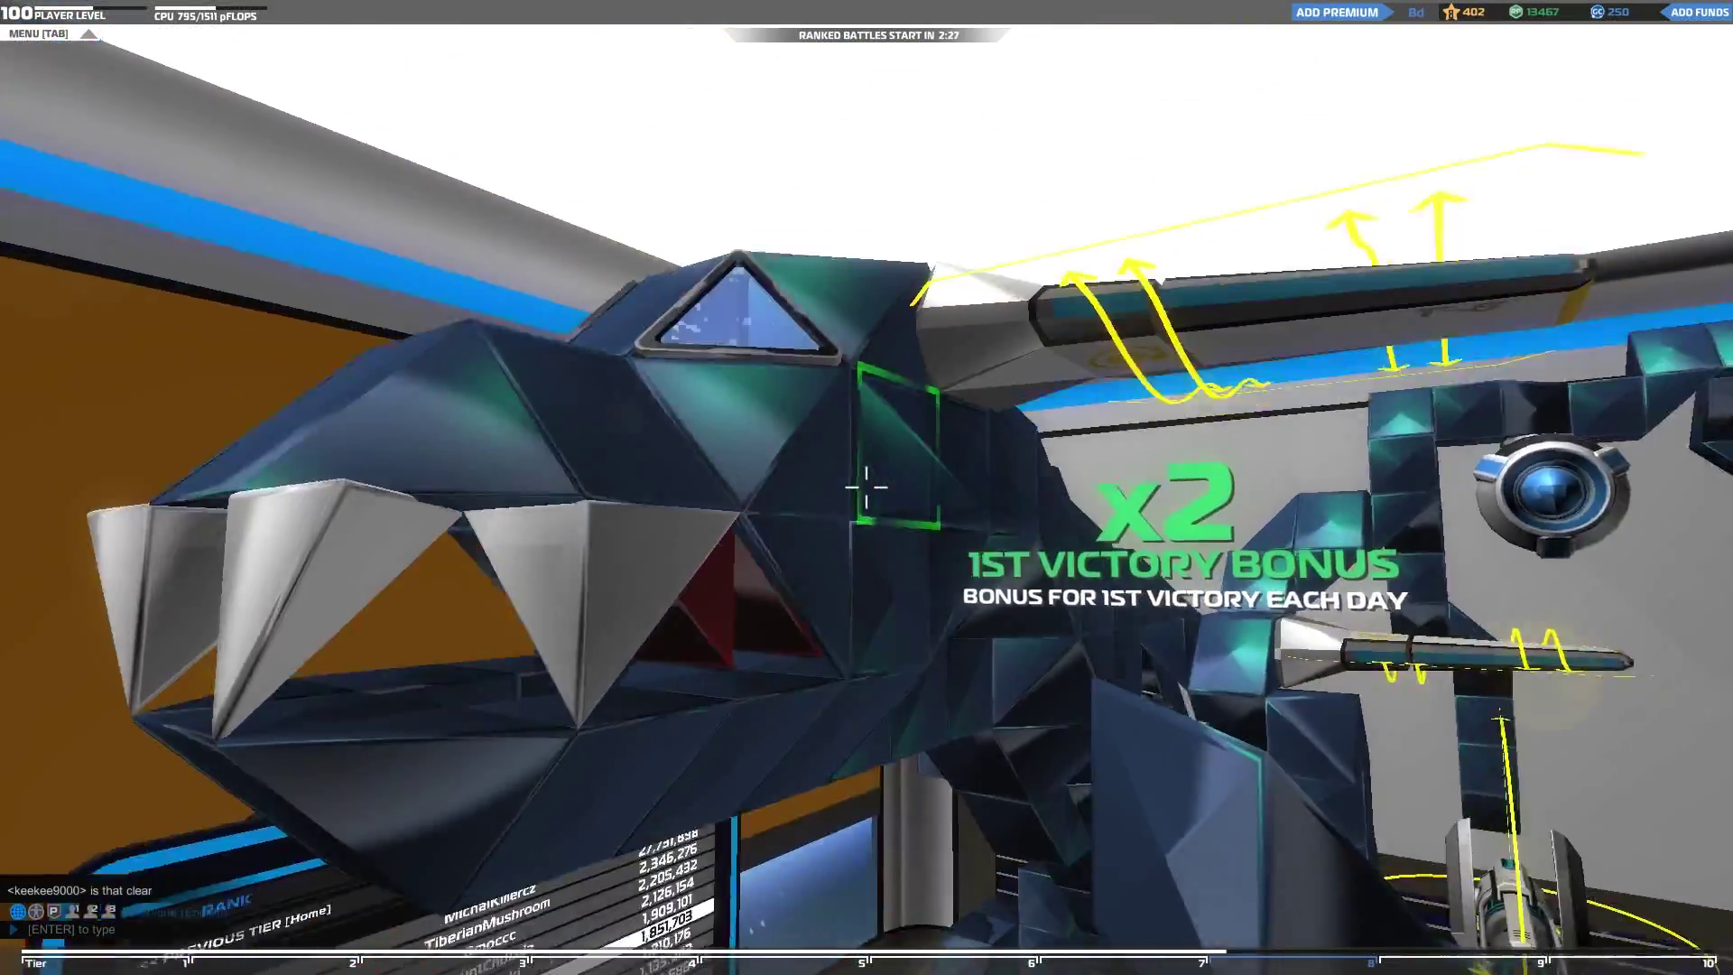
key("w")
key("s")
key("d")
key("w")
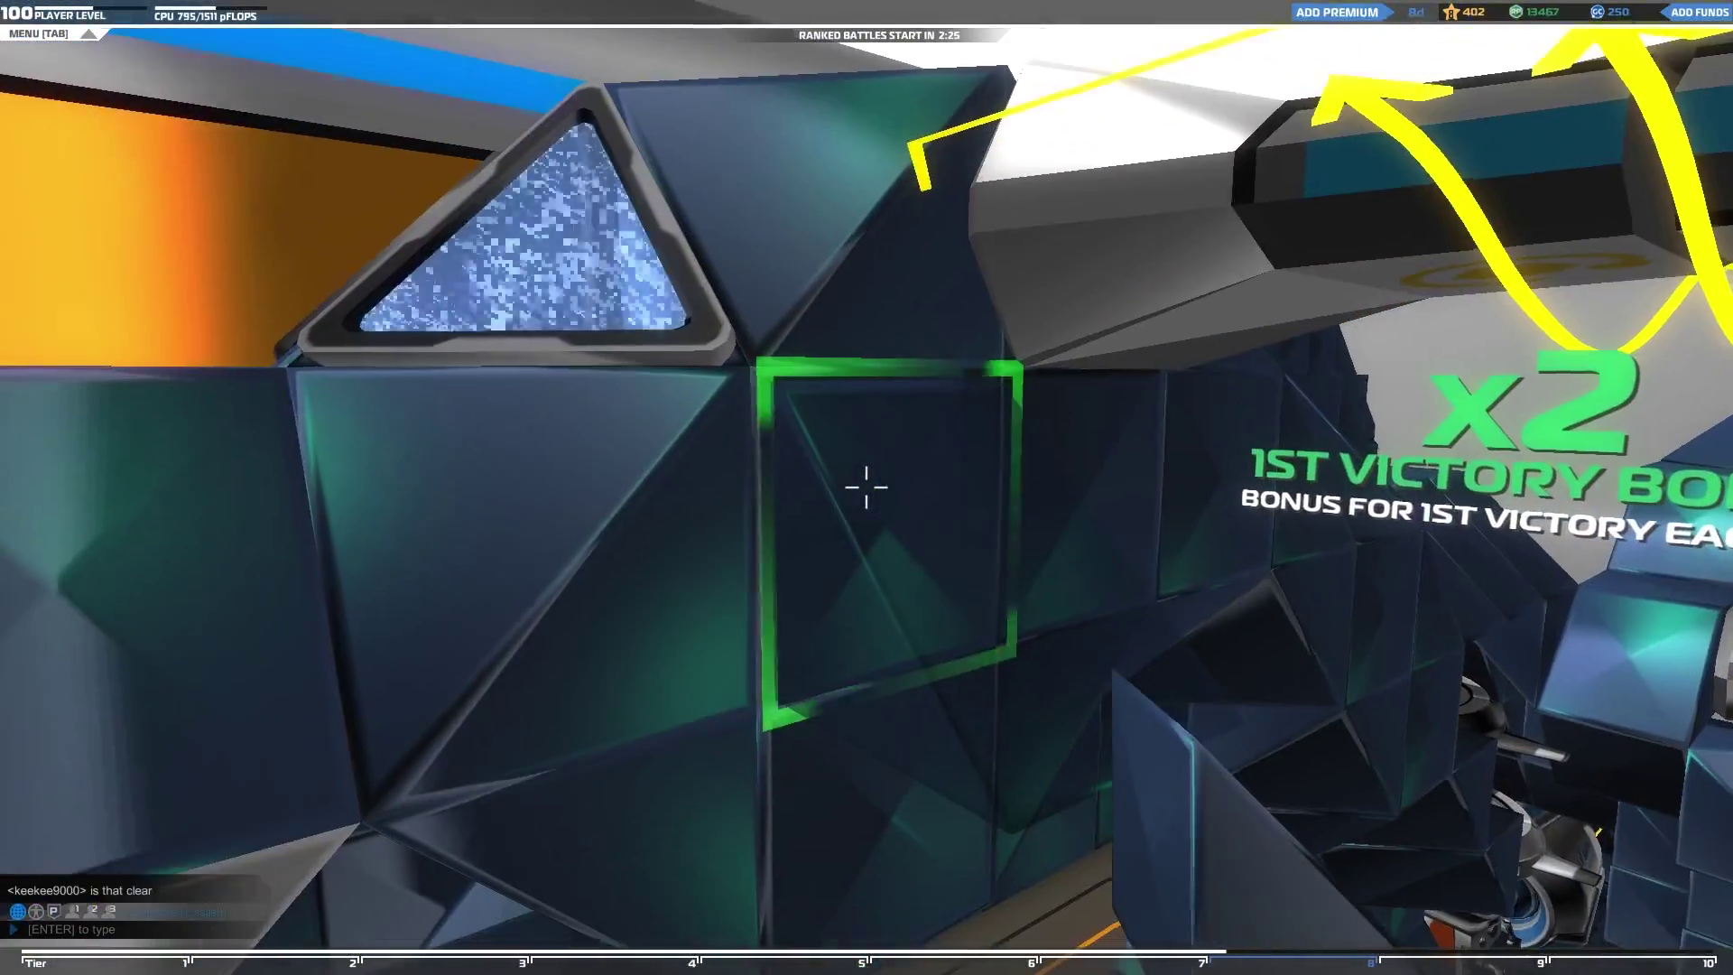
key("s")
key("d")
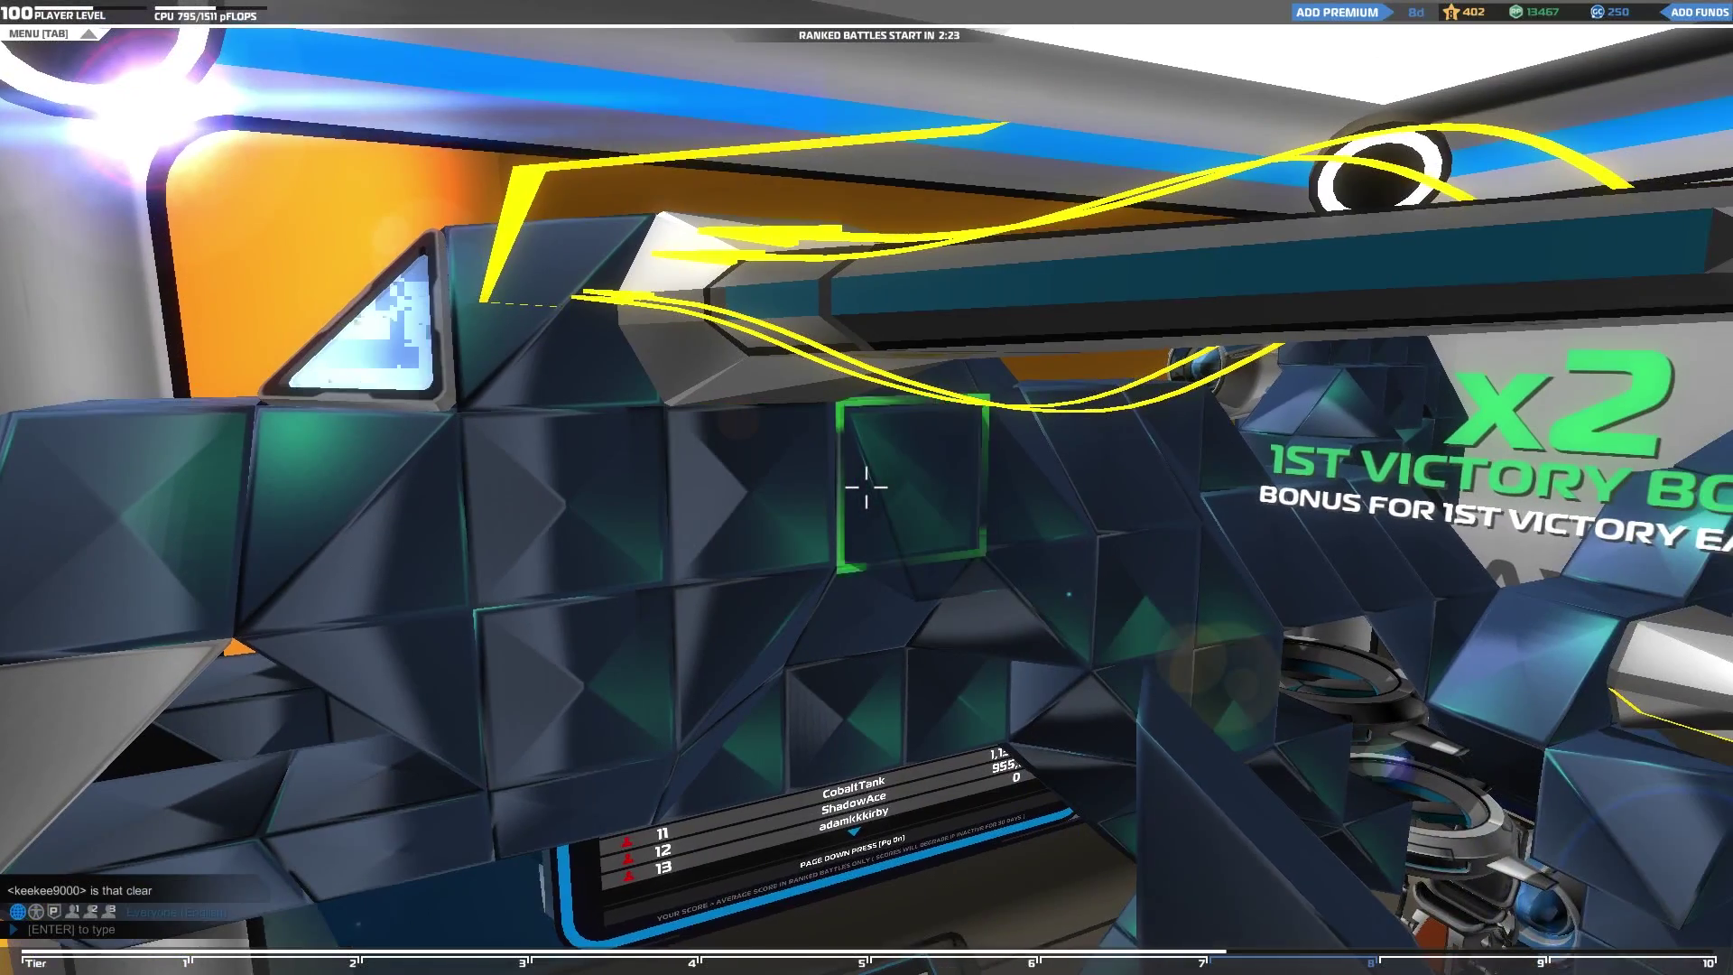
Step: Examine the side of the head and how its blocks join the neck behind the jaw
key("d")
key("d")
key("space")
key("a")
key("shift")
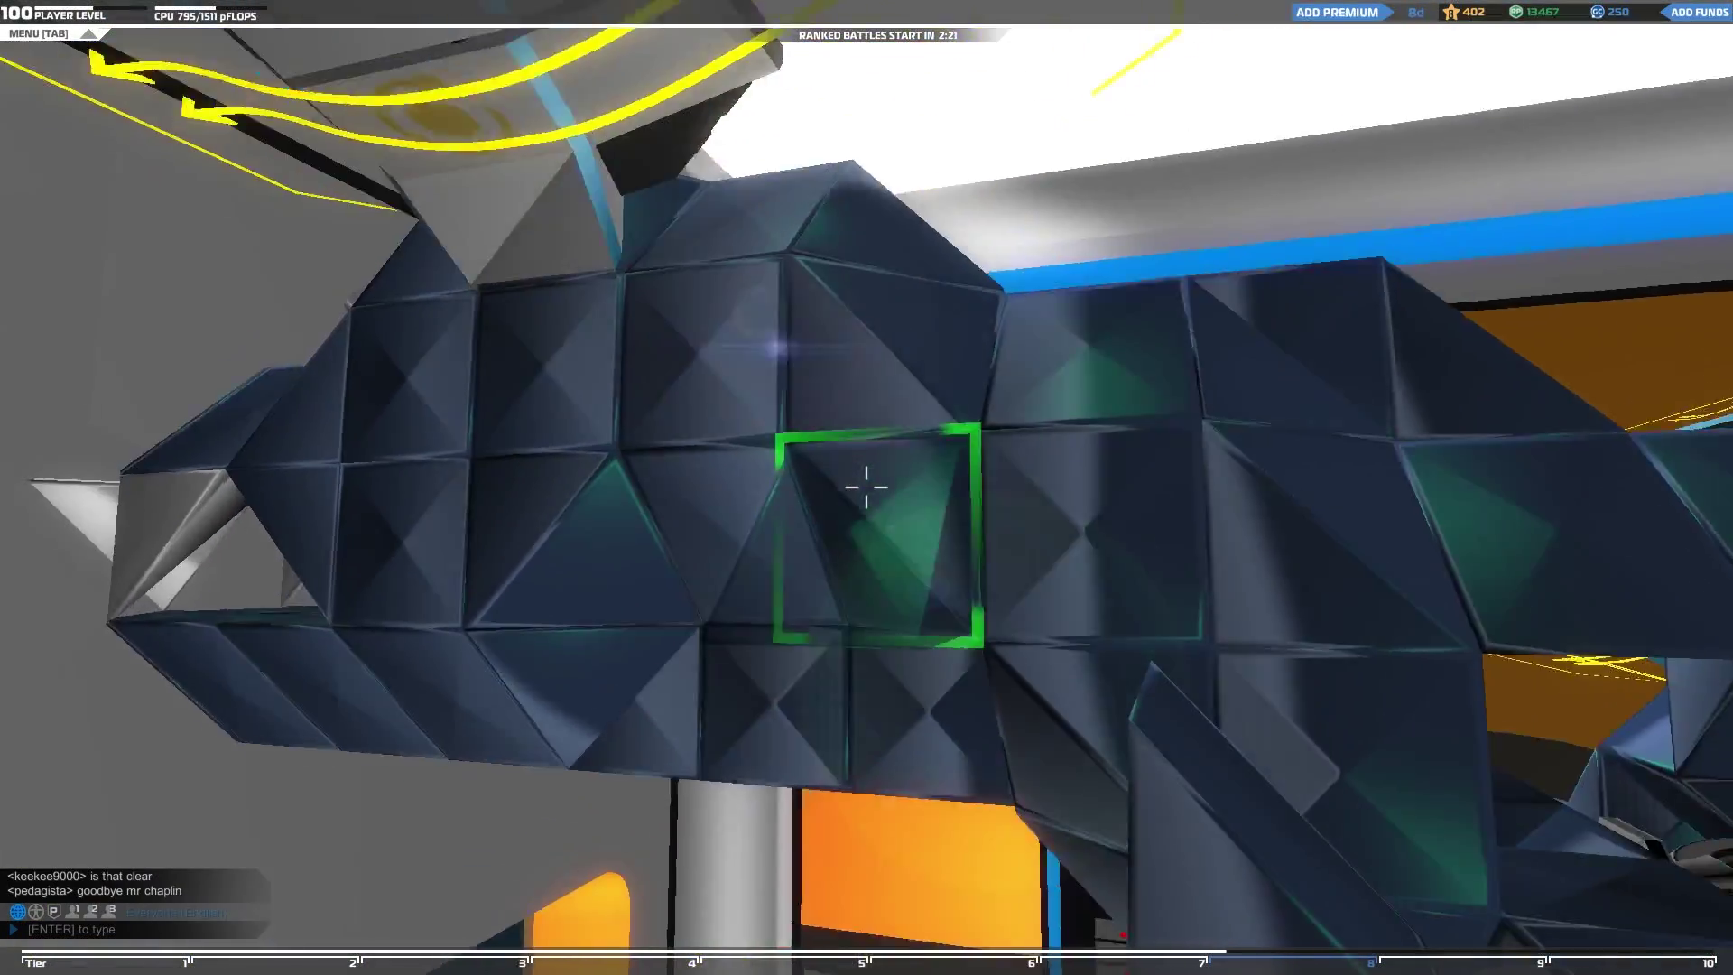
key("space")
key("shift")
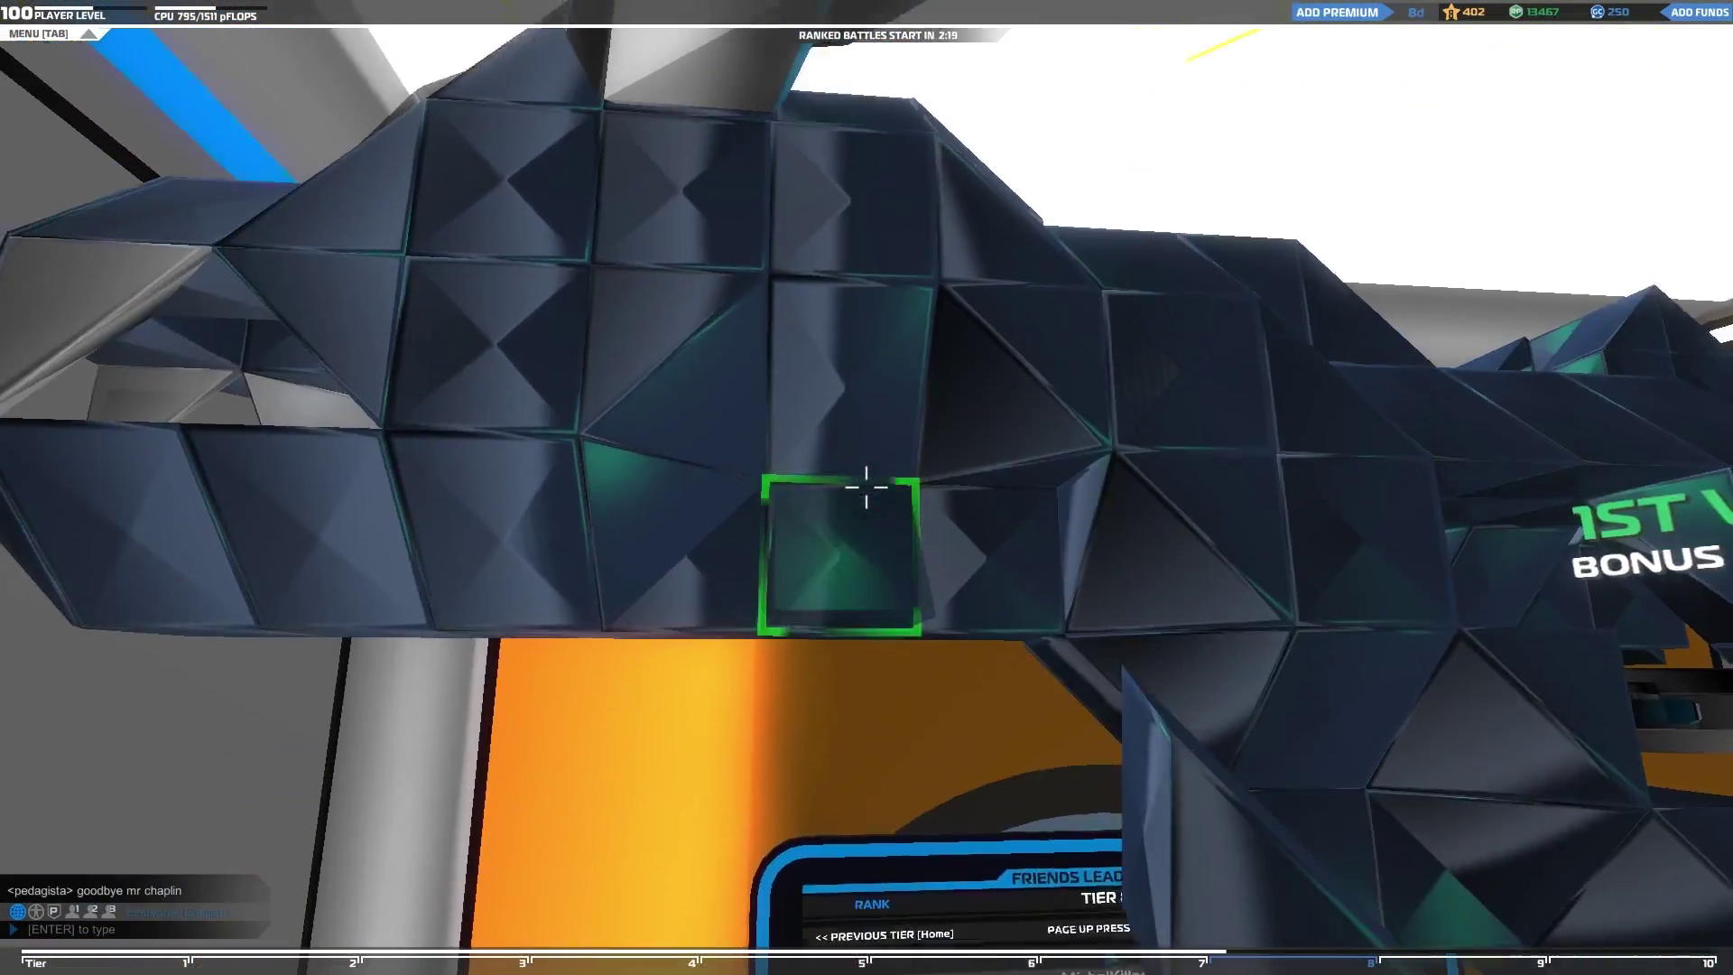
key("space")
Step: Examine the top of the head and the upper neck blocks between the two wing-shaped ears
key("a")
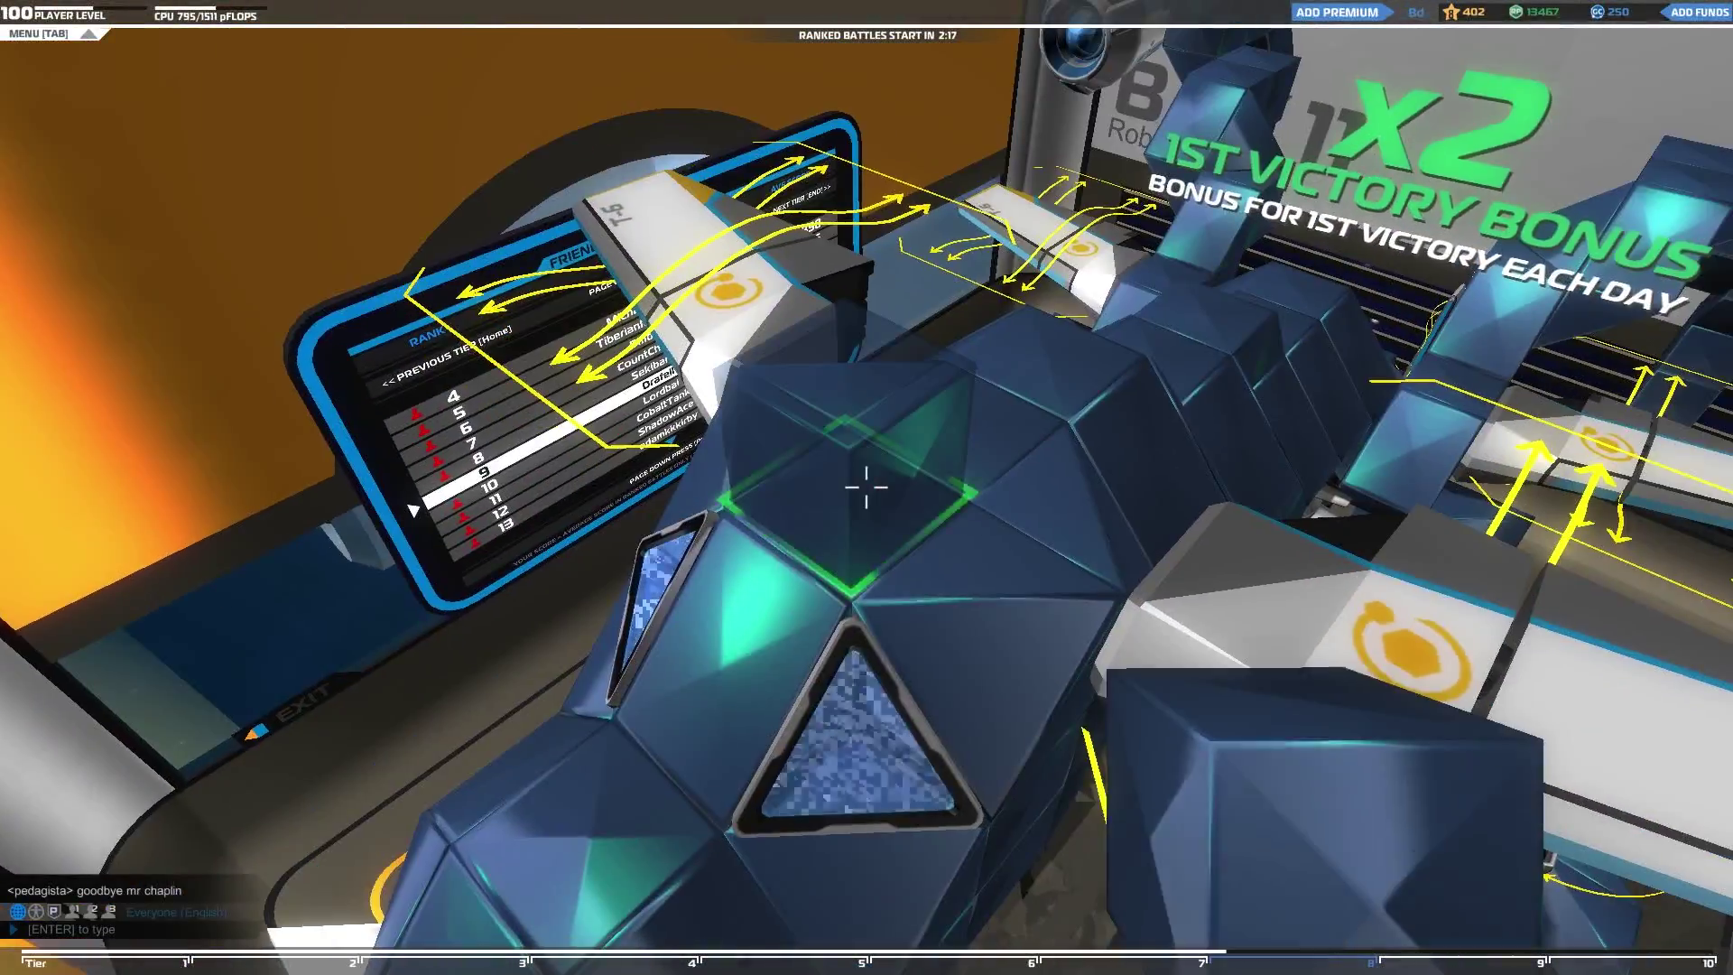
key("d")
key("shift")
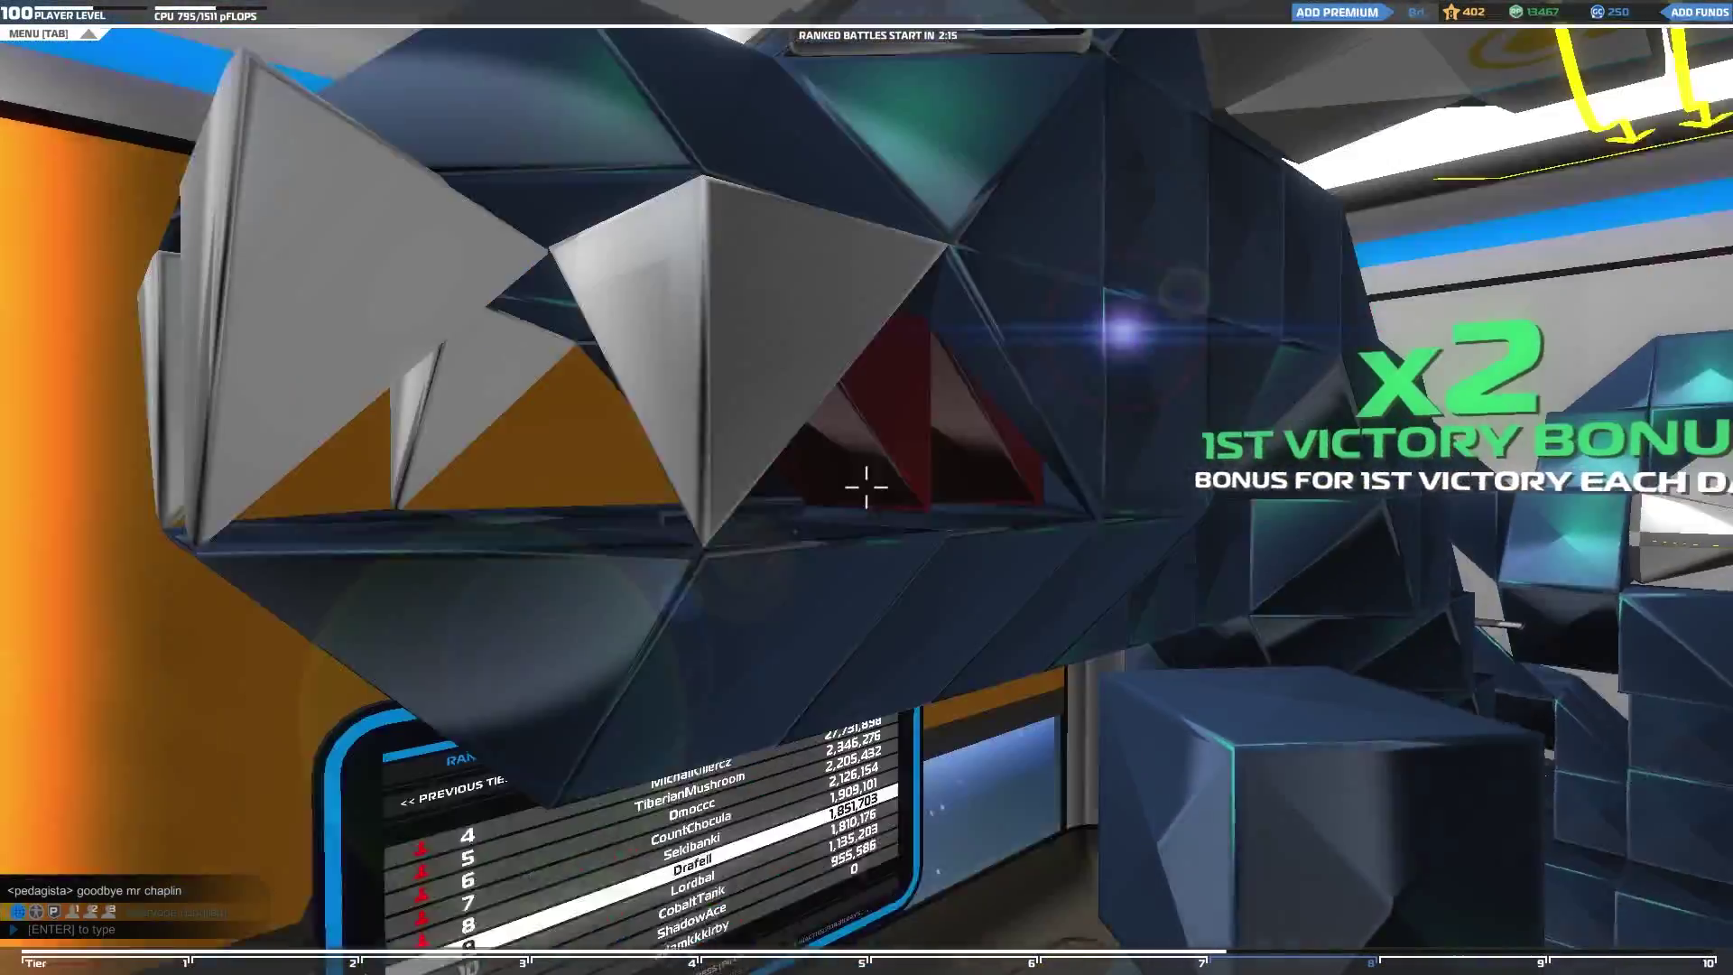
key("s")
key("space")
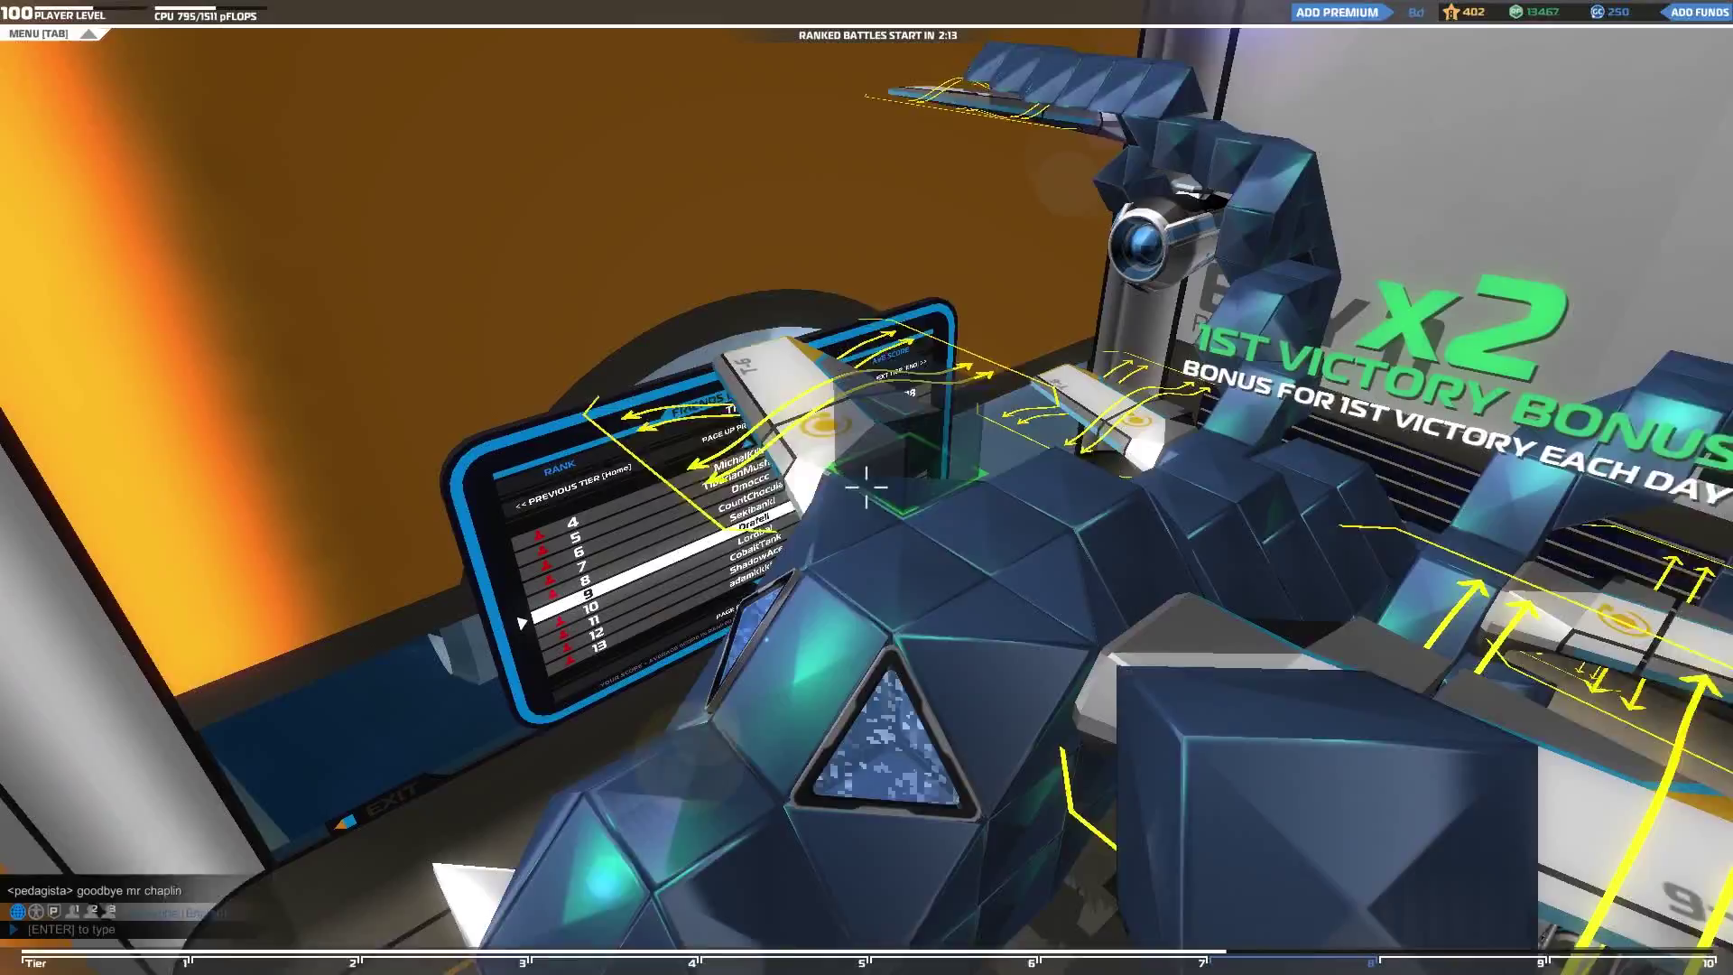
key("d")
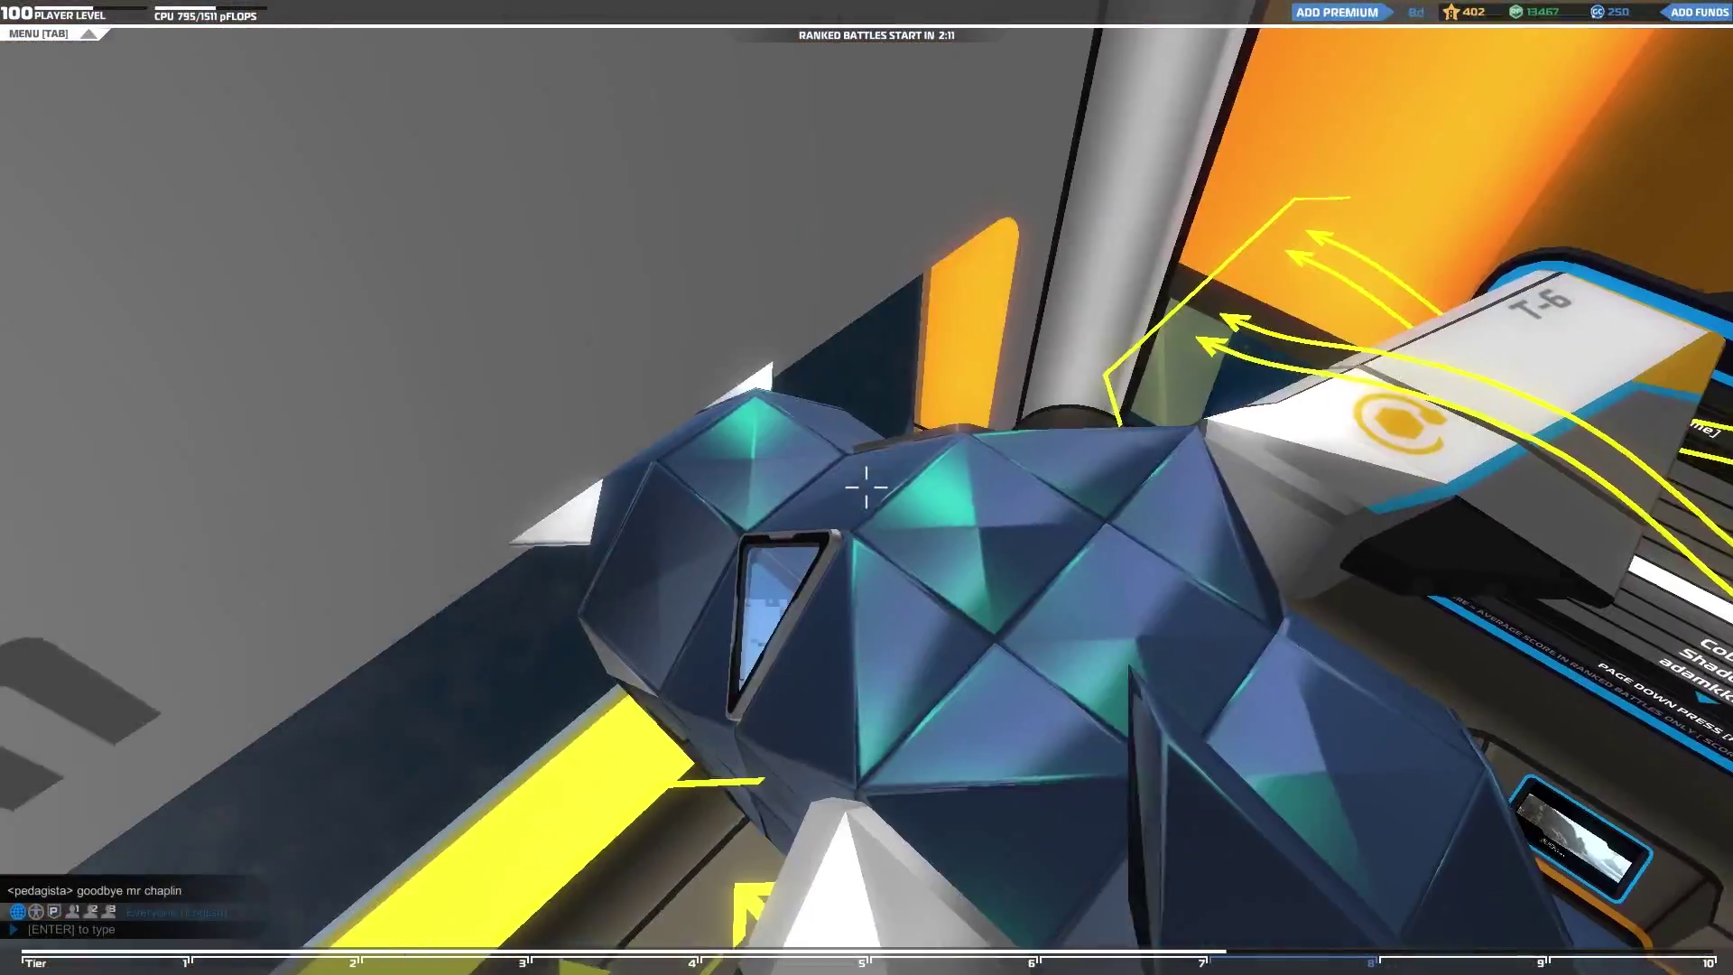
key("a")
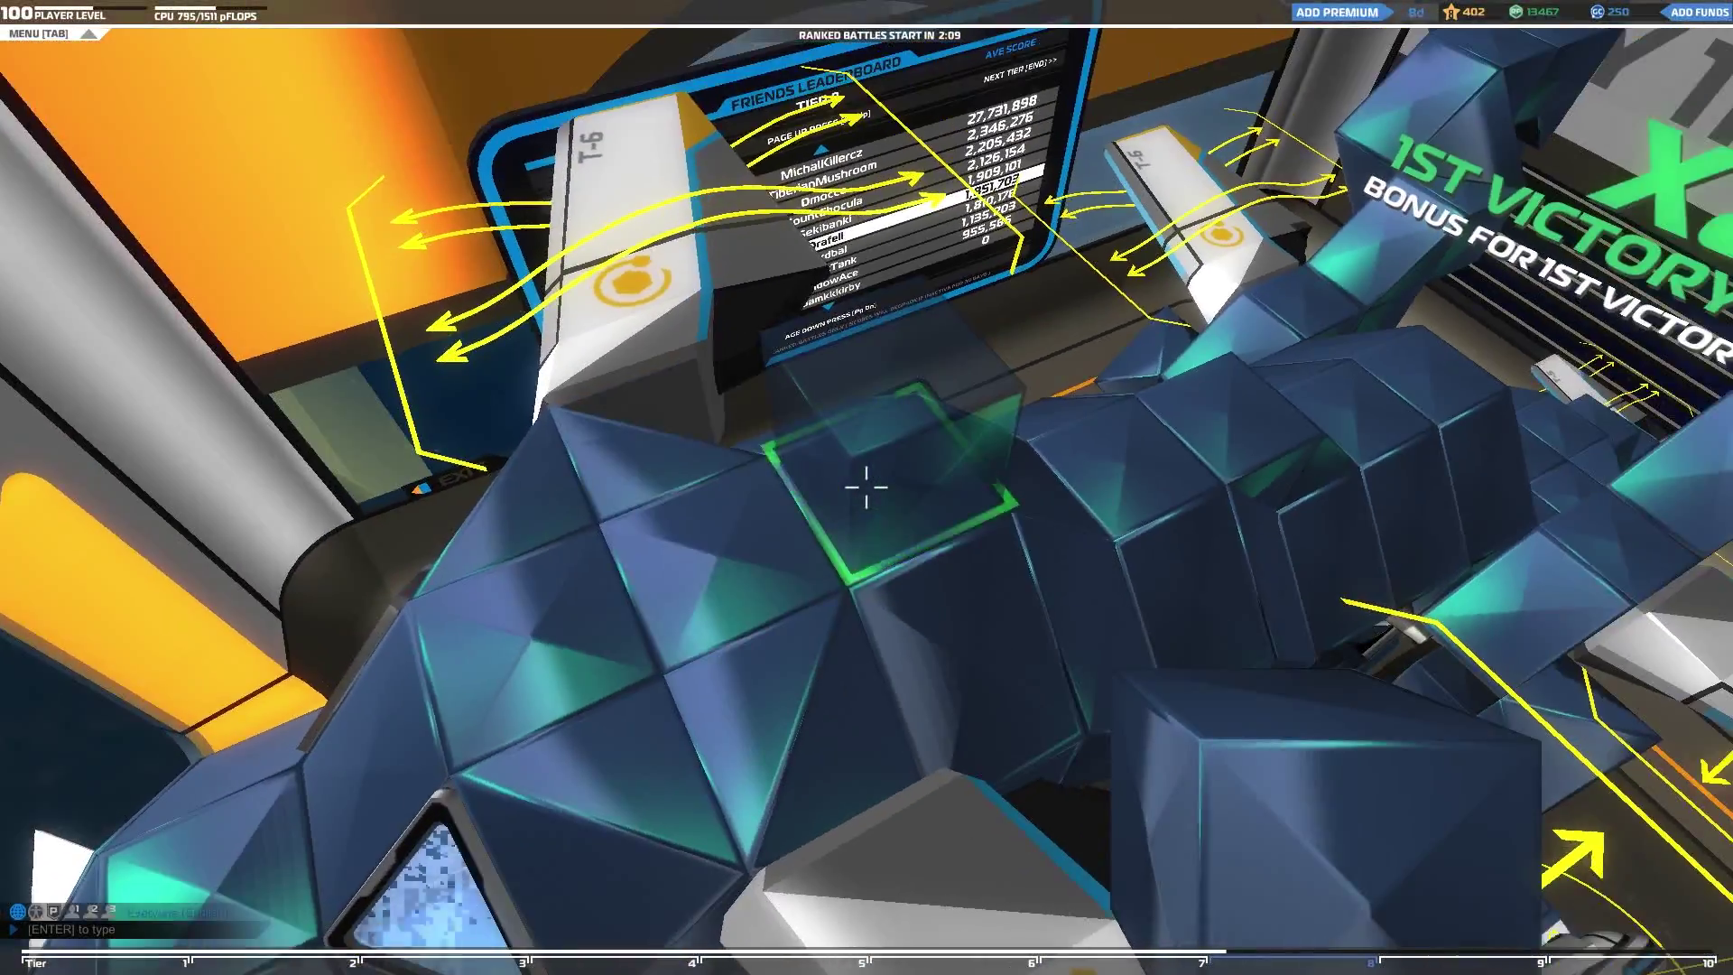
Step: Remove the top block just behind the eyes and look through the opening at the red blocks inside the mouth
key("space")
key("d")
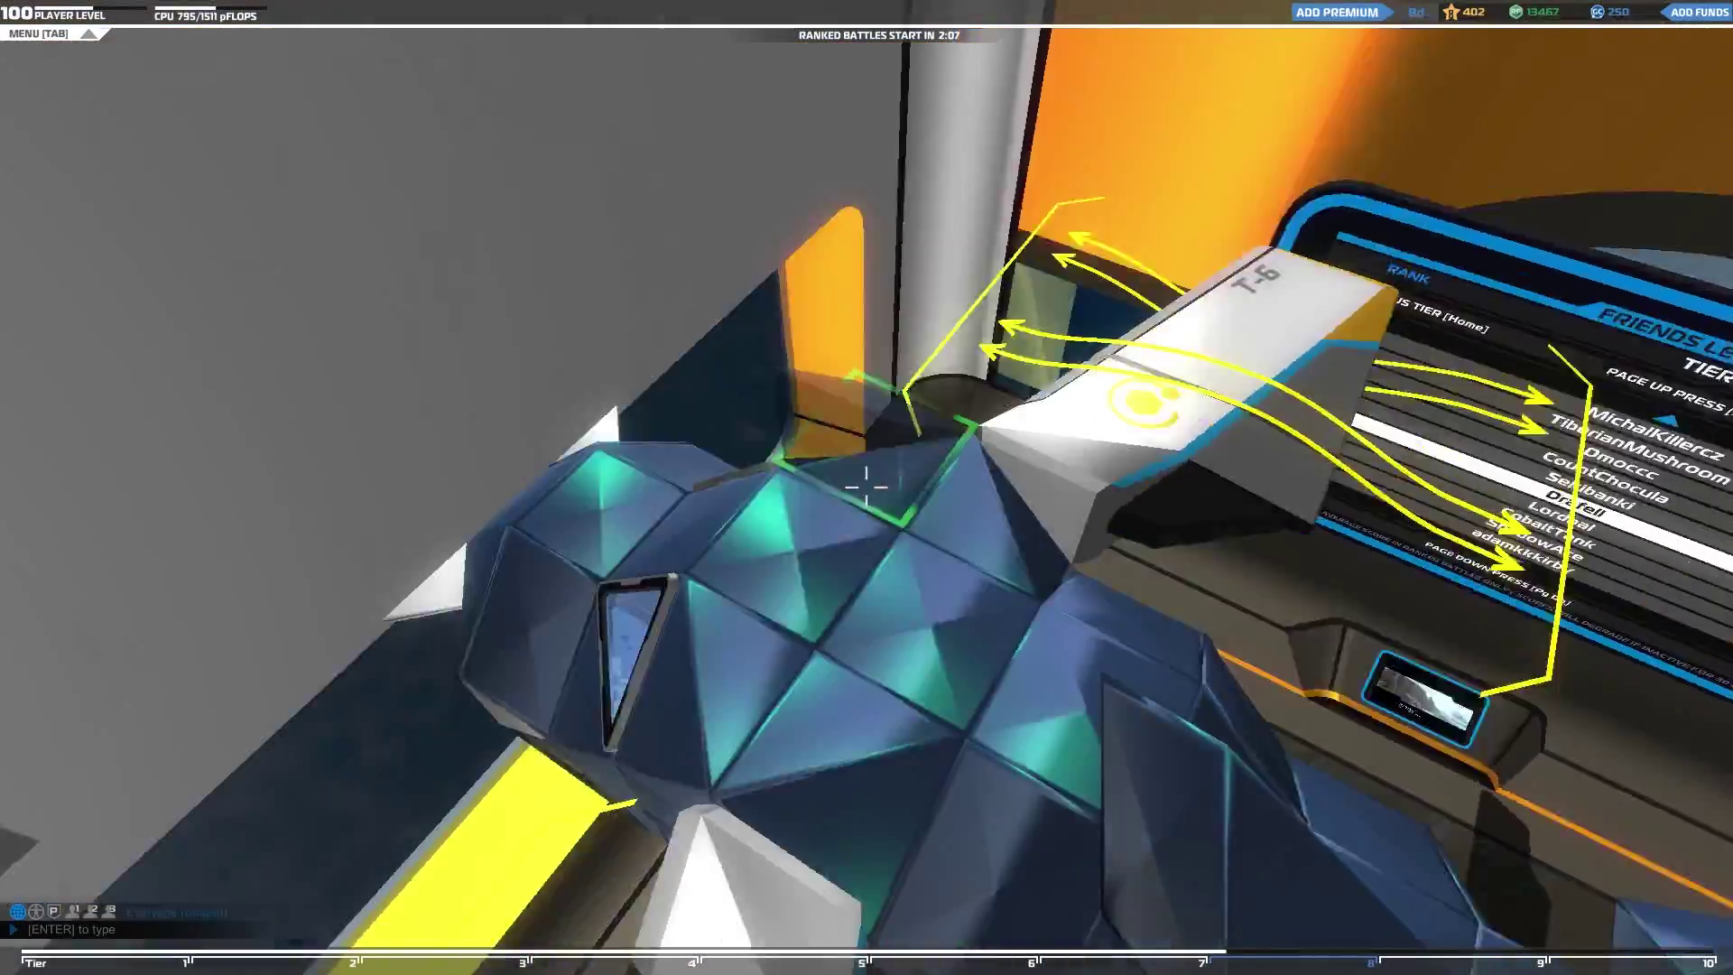
key("a")
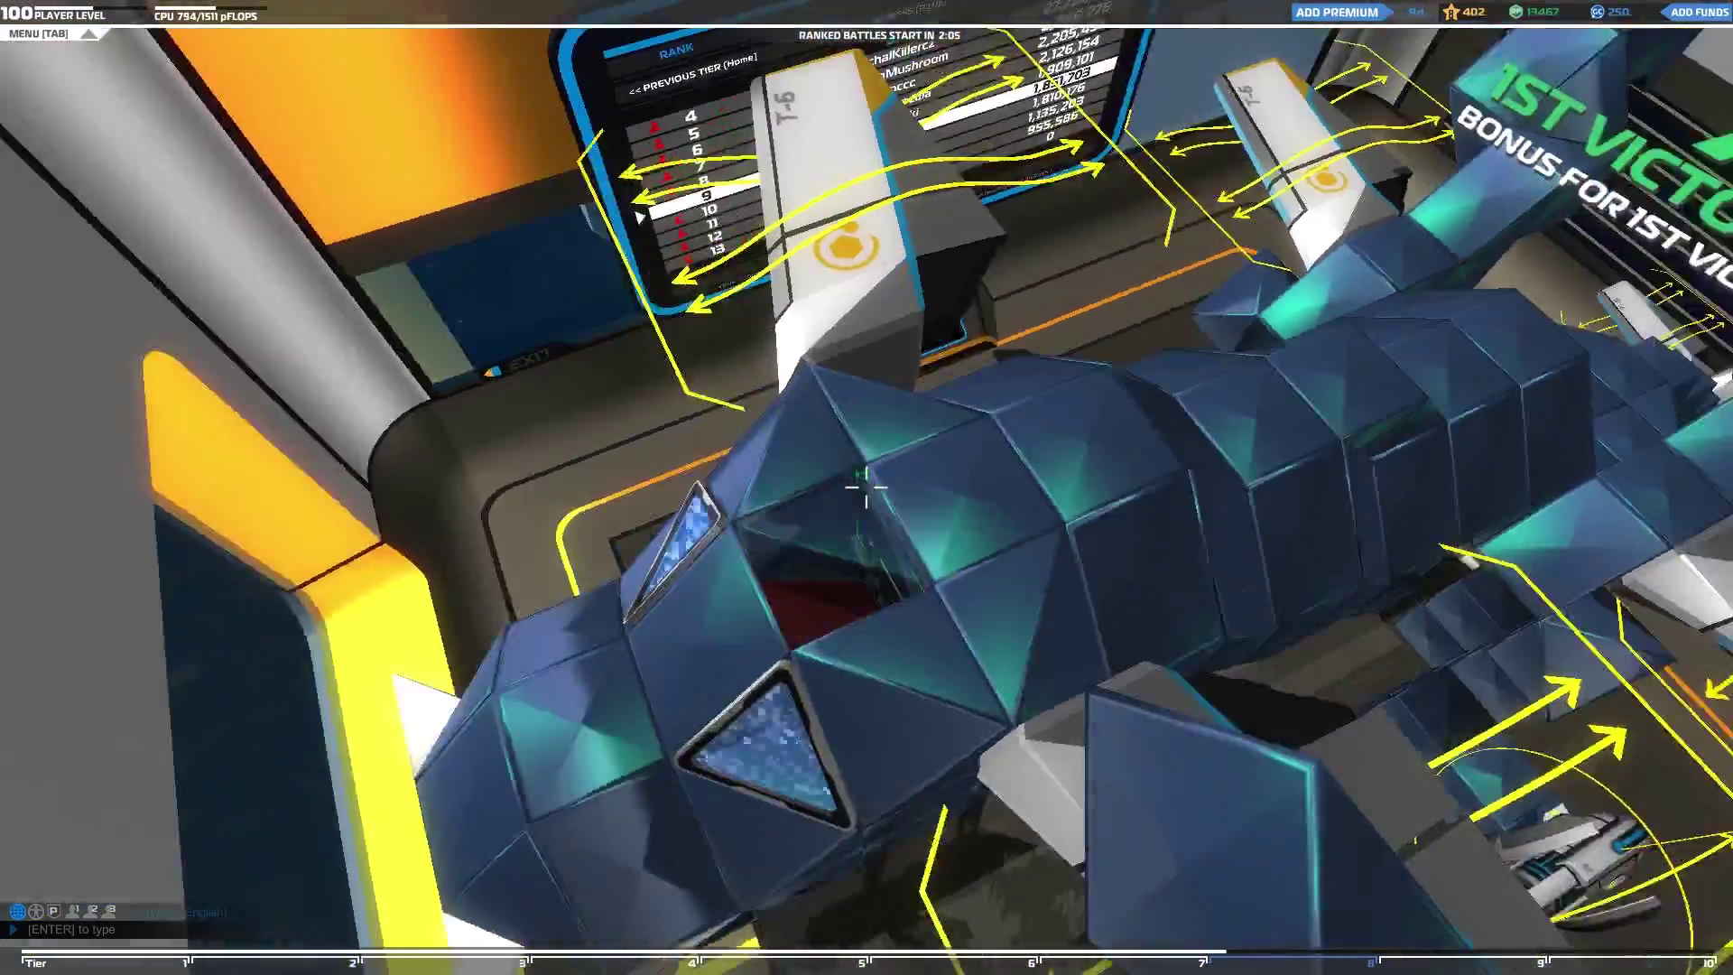
key("d")
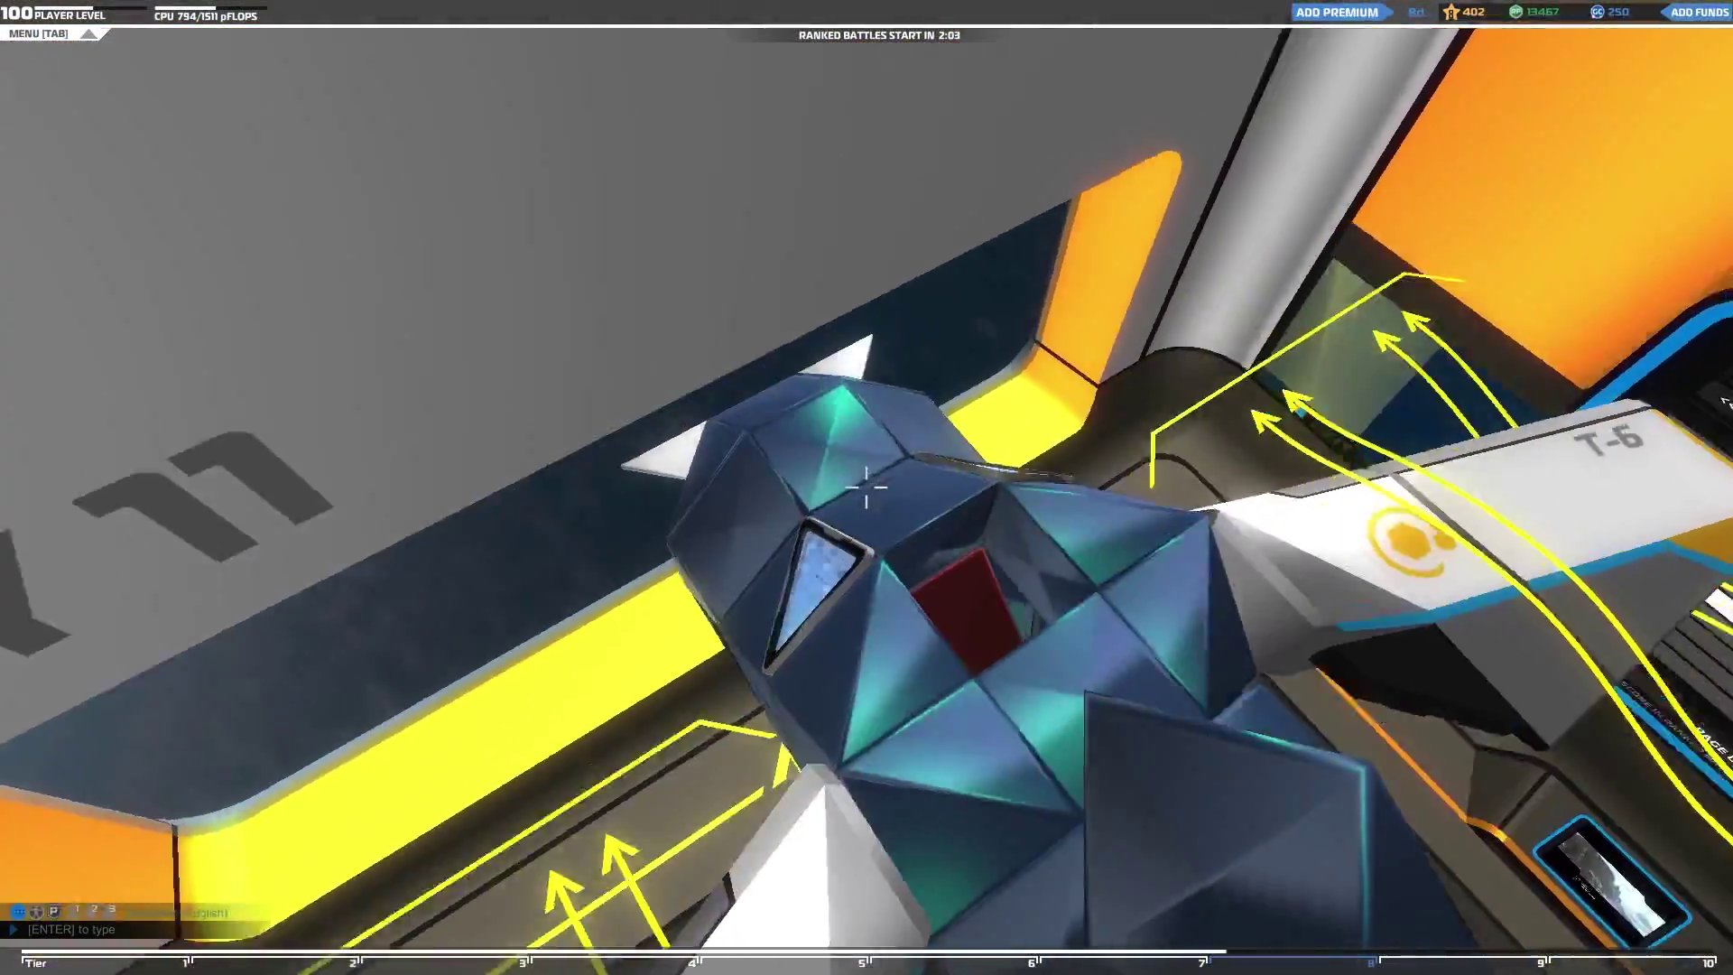
key("a")
key("shift")
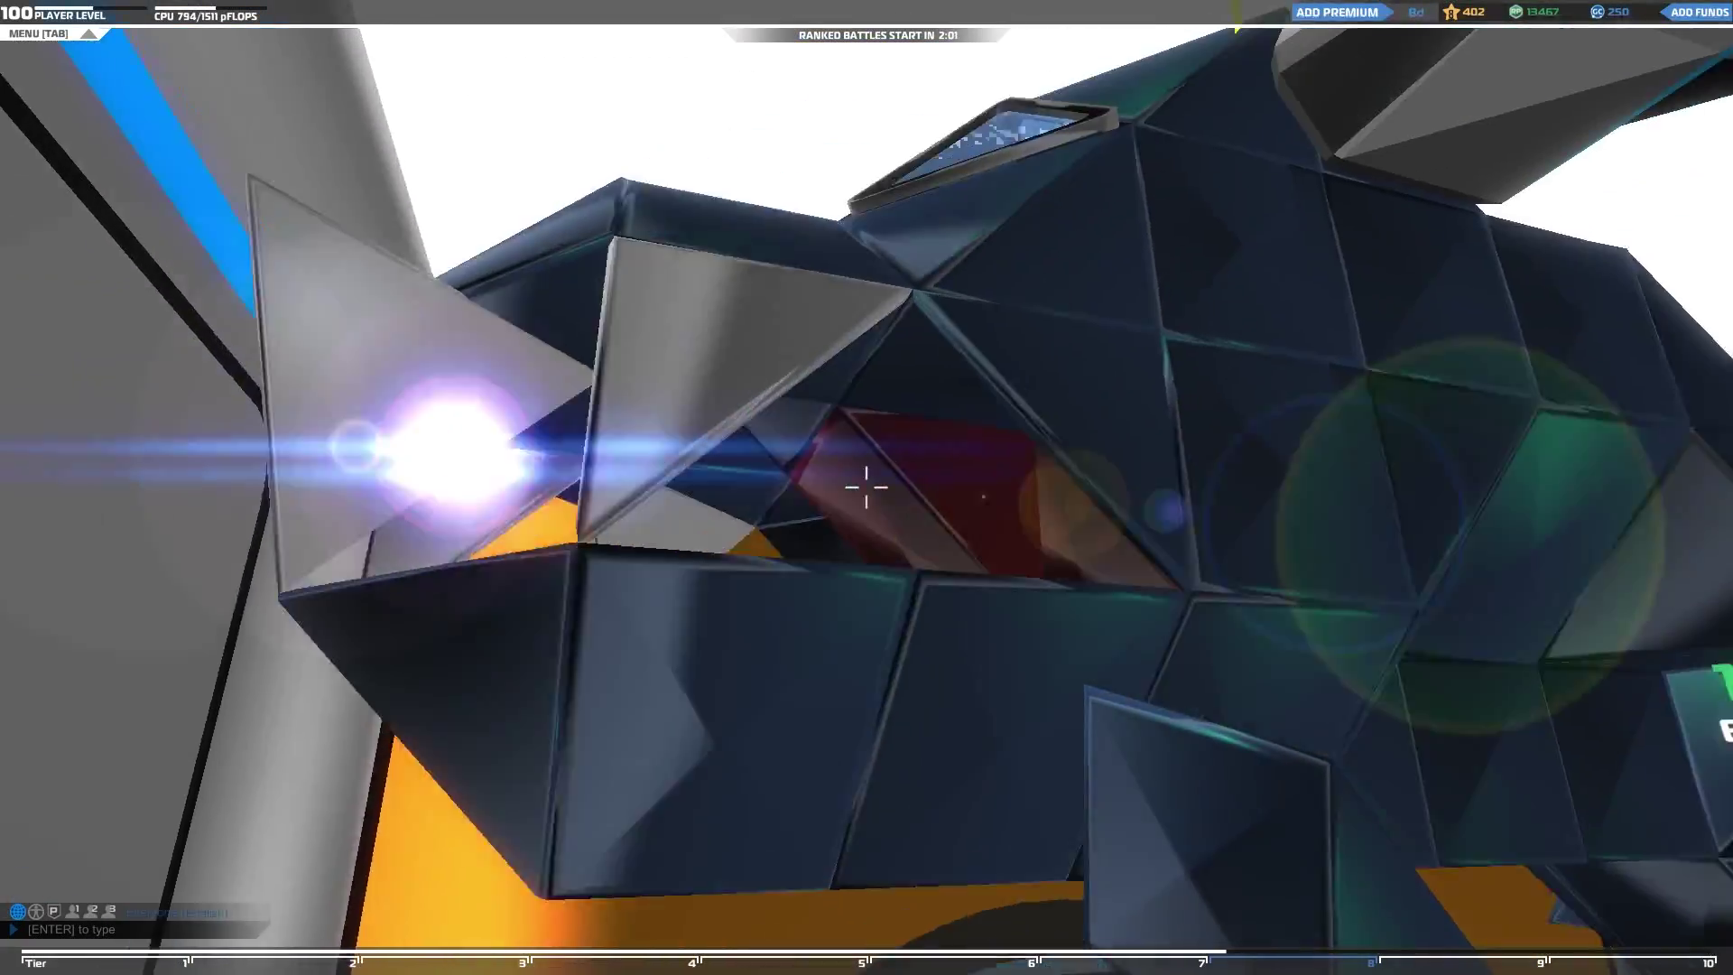
key("space")
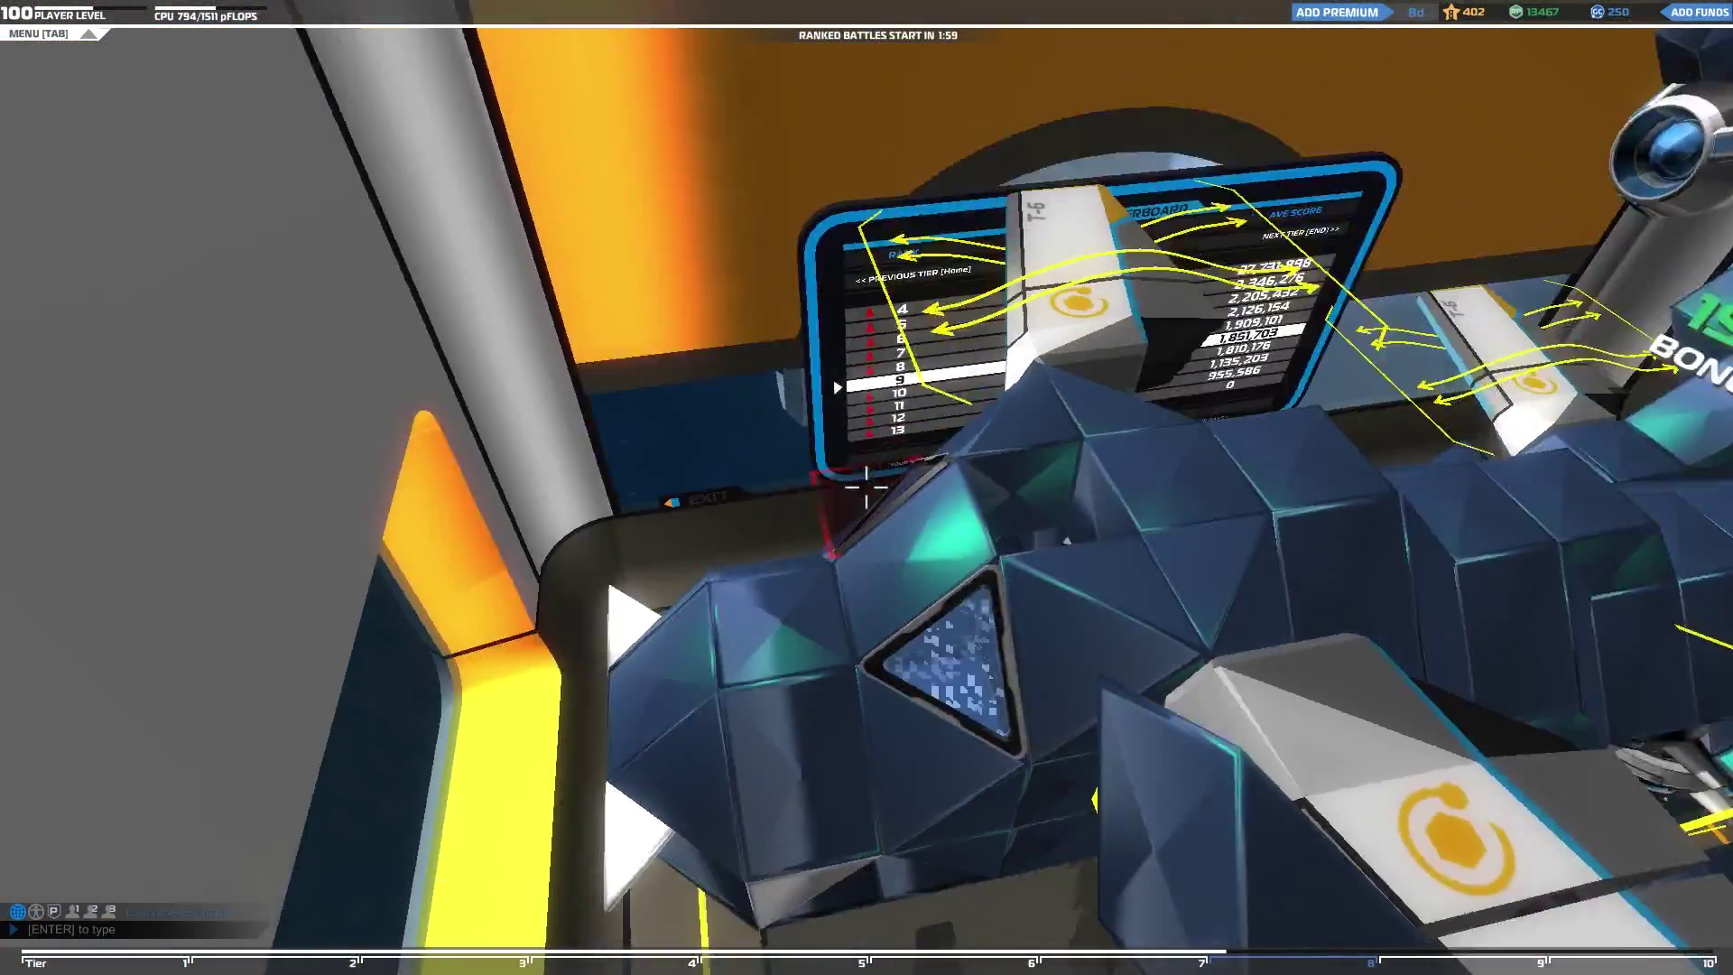
Step: Put a matching block back into the opening on top of the head behind the eyes
key("w")
key("d")
key("s")
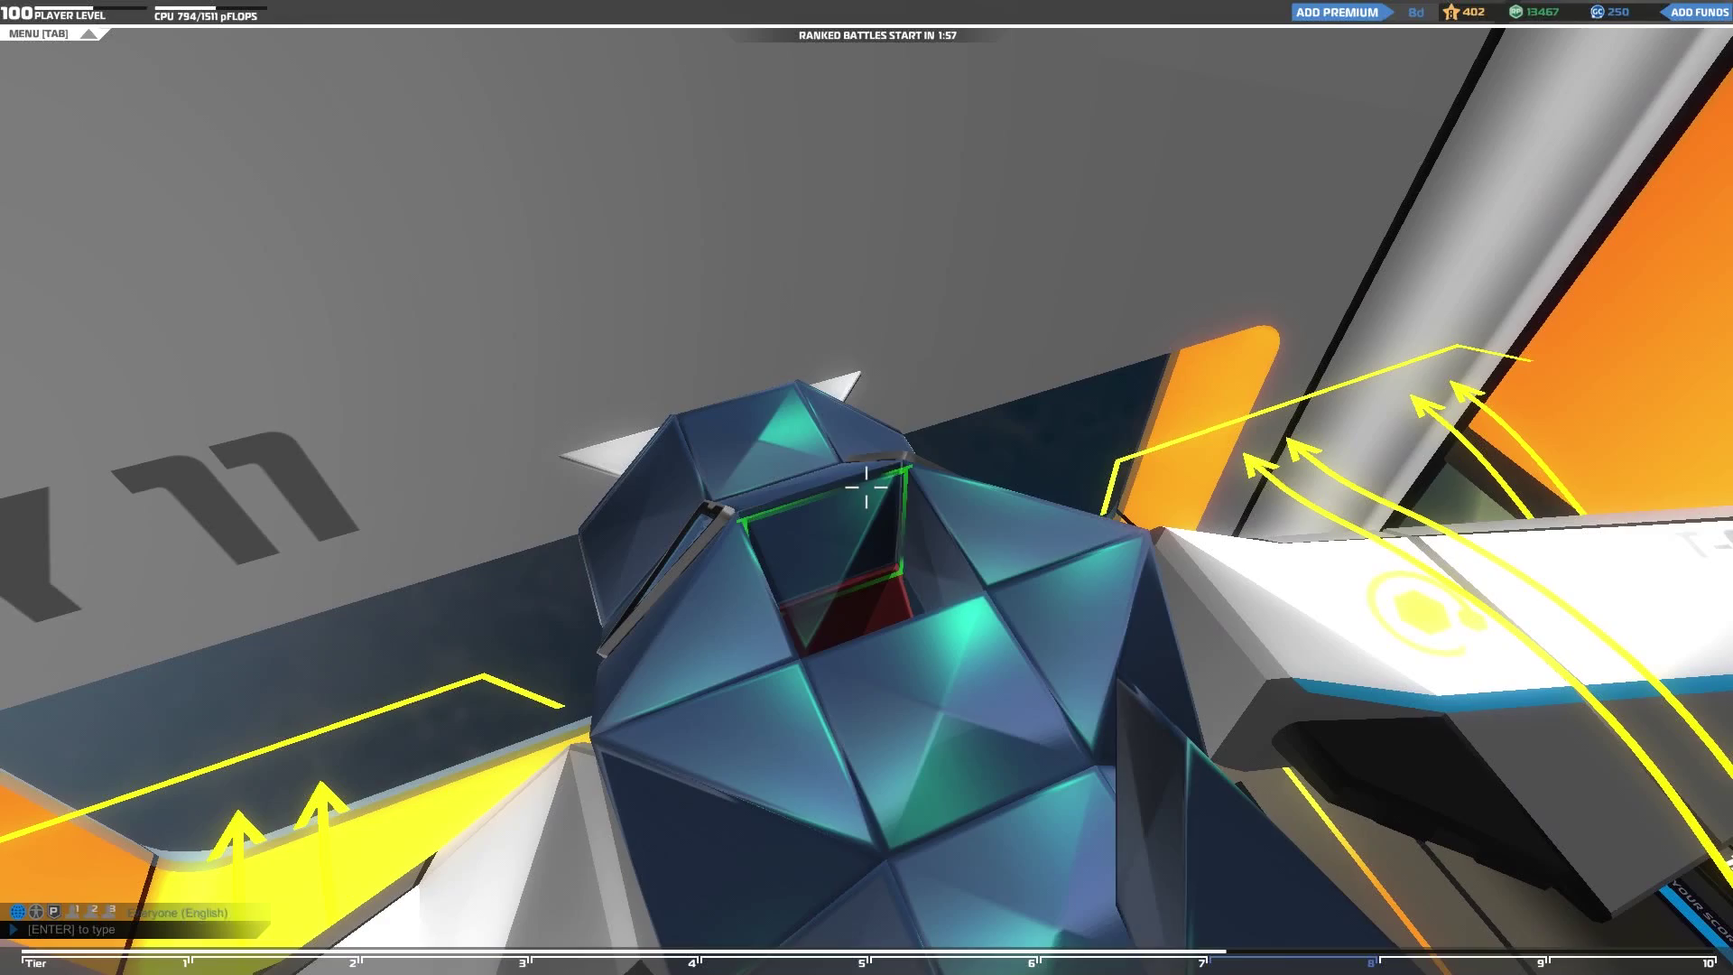
left_click(867, 489)
key("a")
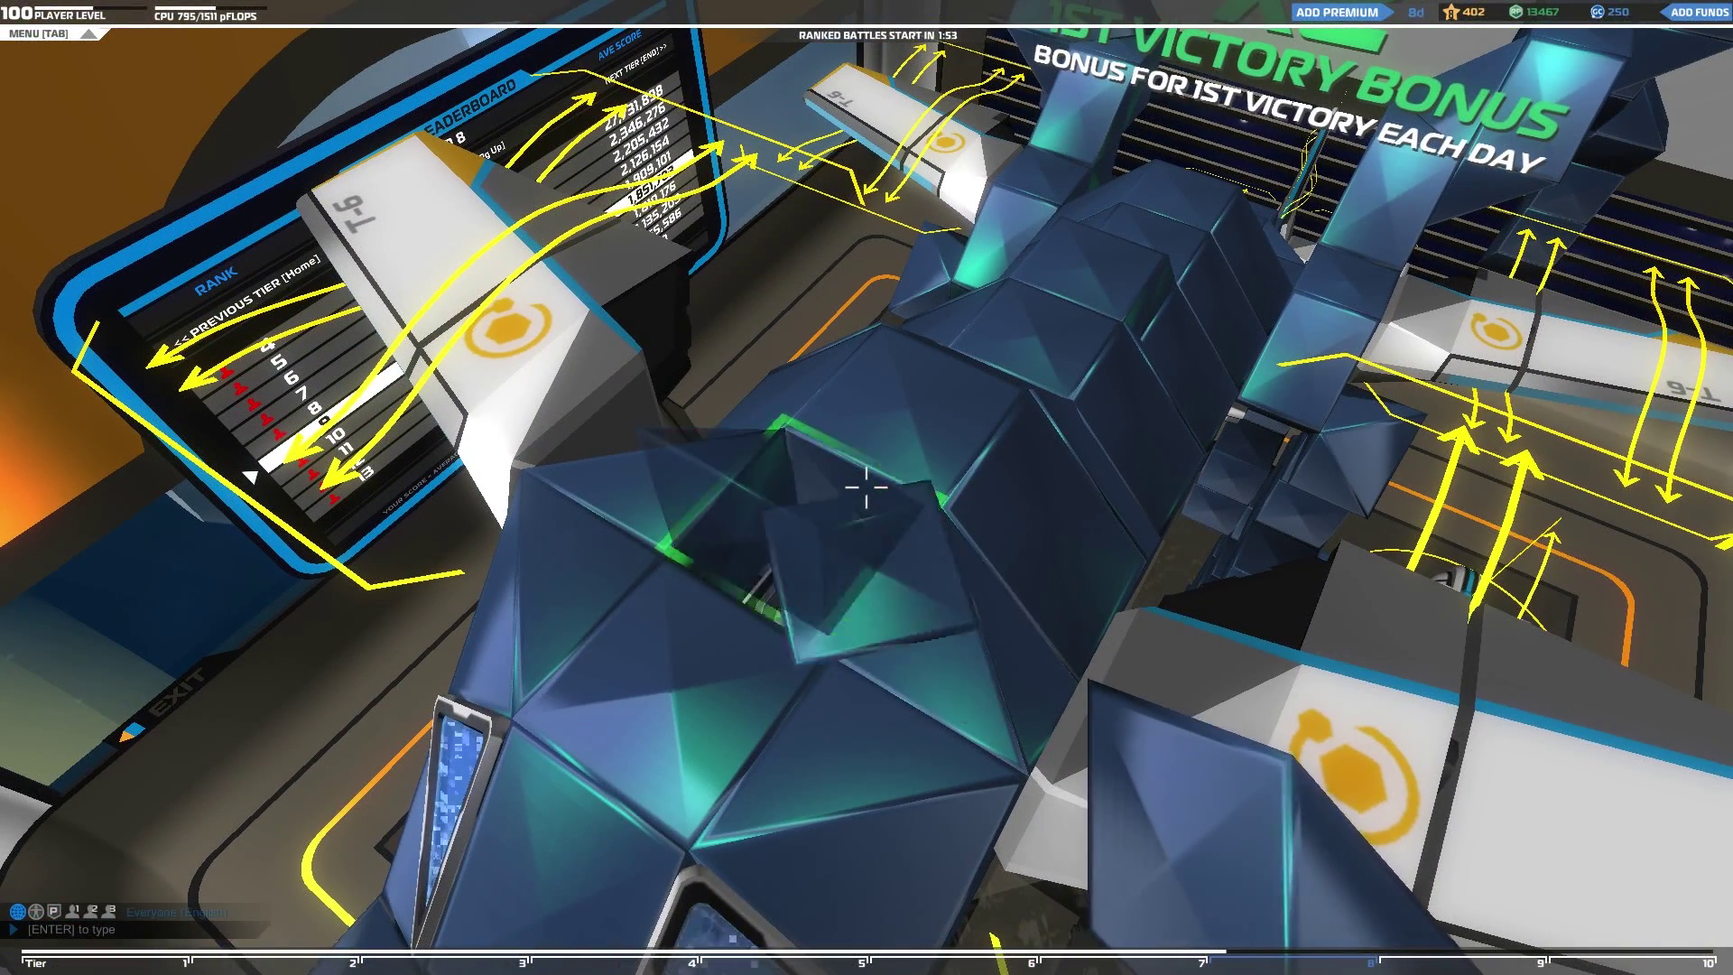
Step: Take out and put back one top block at the back of the head and one on top of the neck
right_click(867, 488)
key("d")
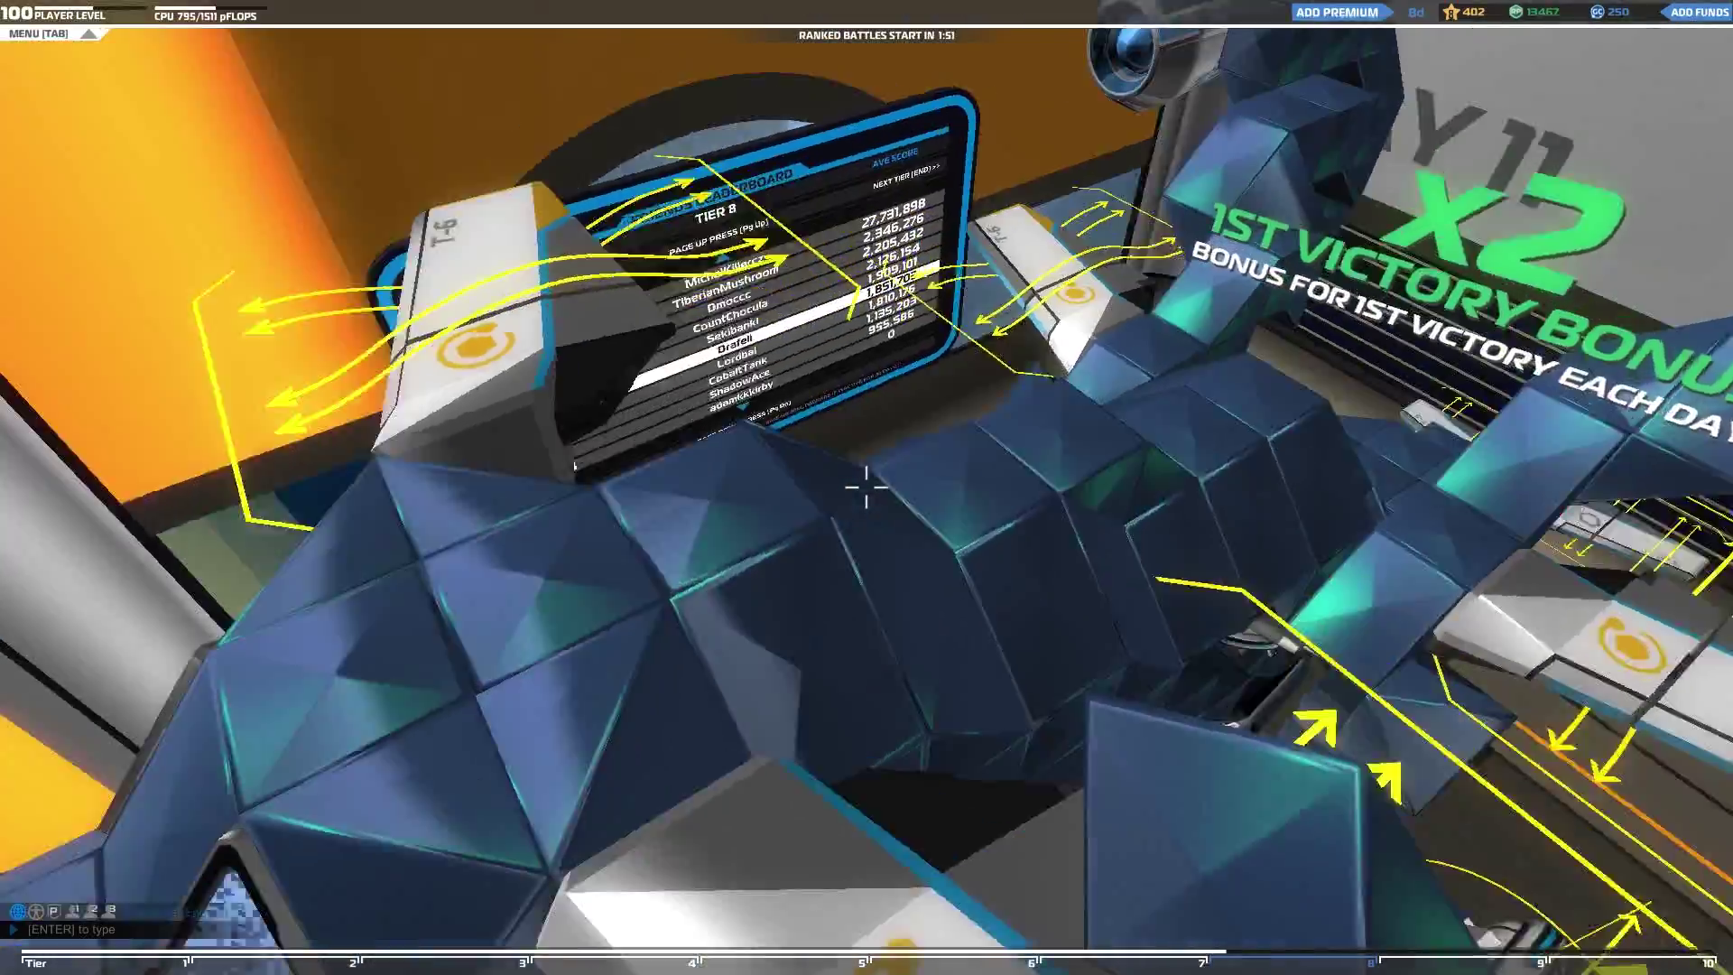
key("a")
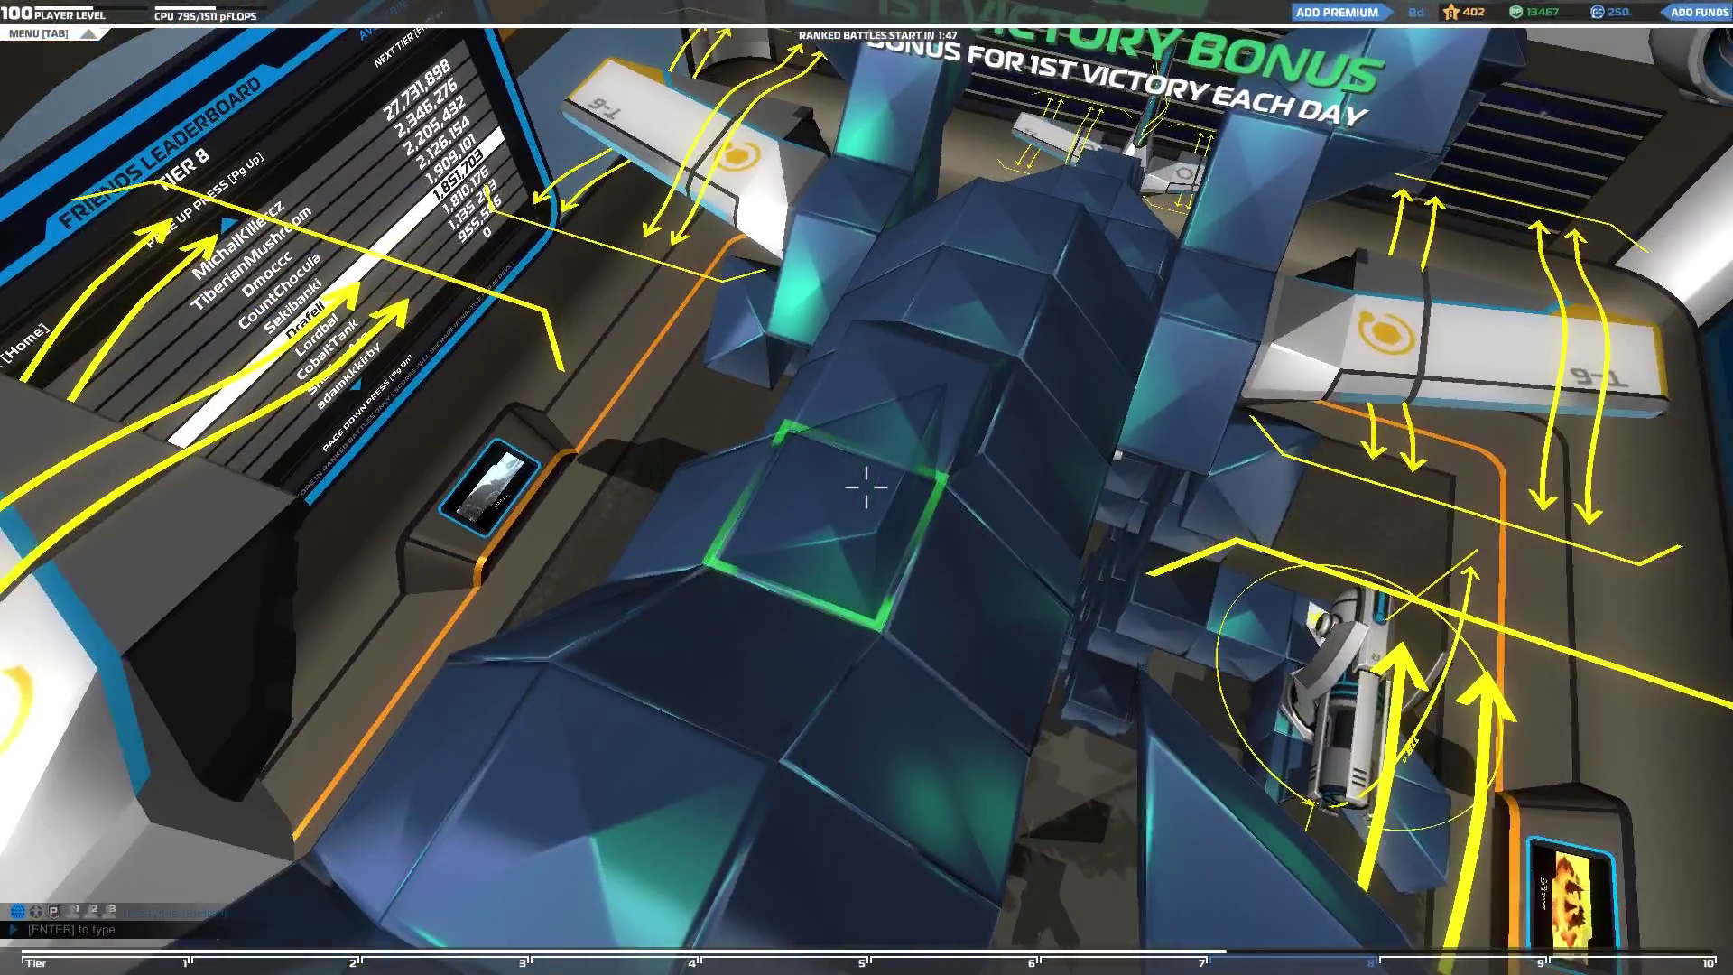
middle_click(866, 487)
right_click(868, 489)
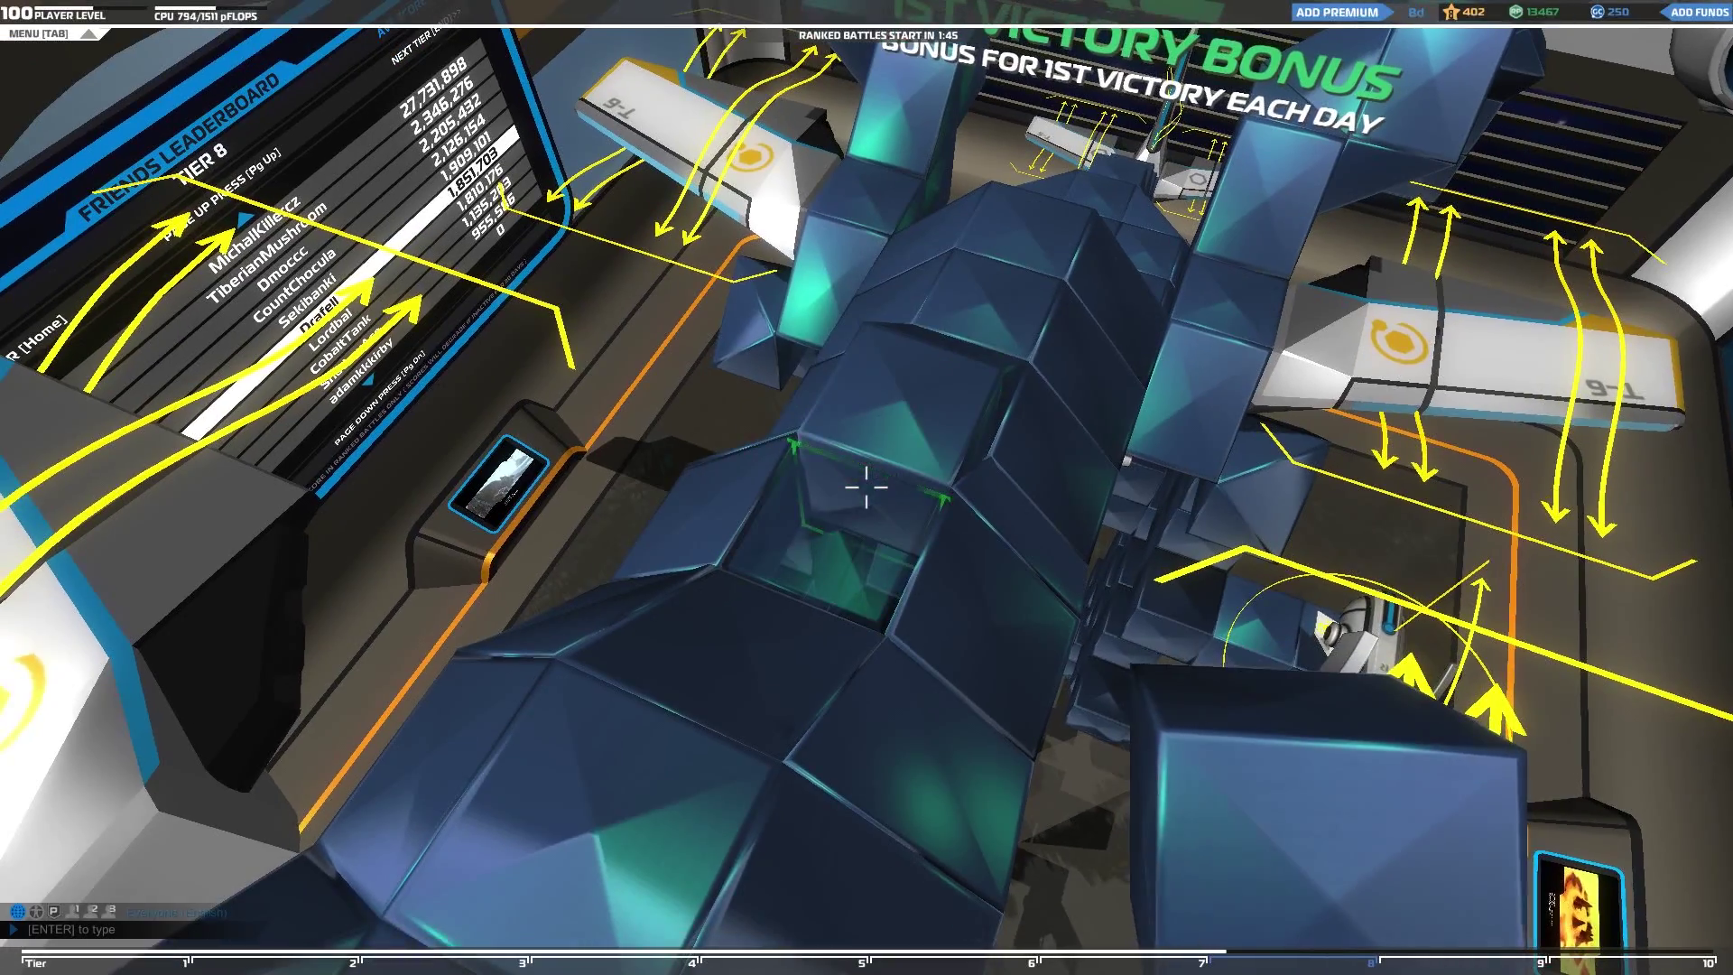
left_click(867, 487)
key("d")
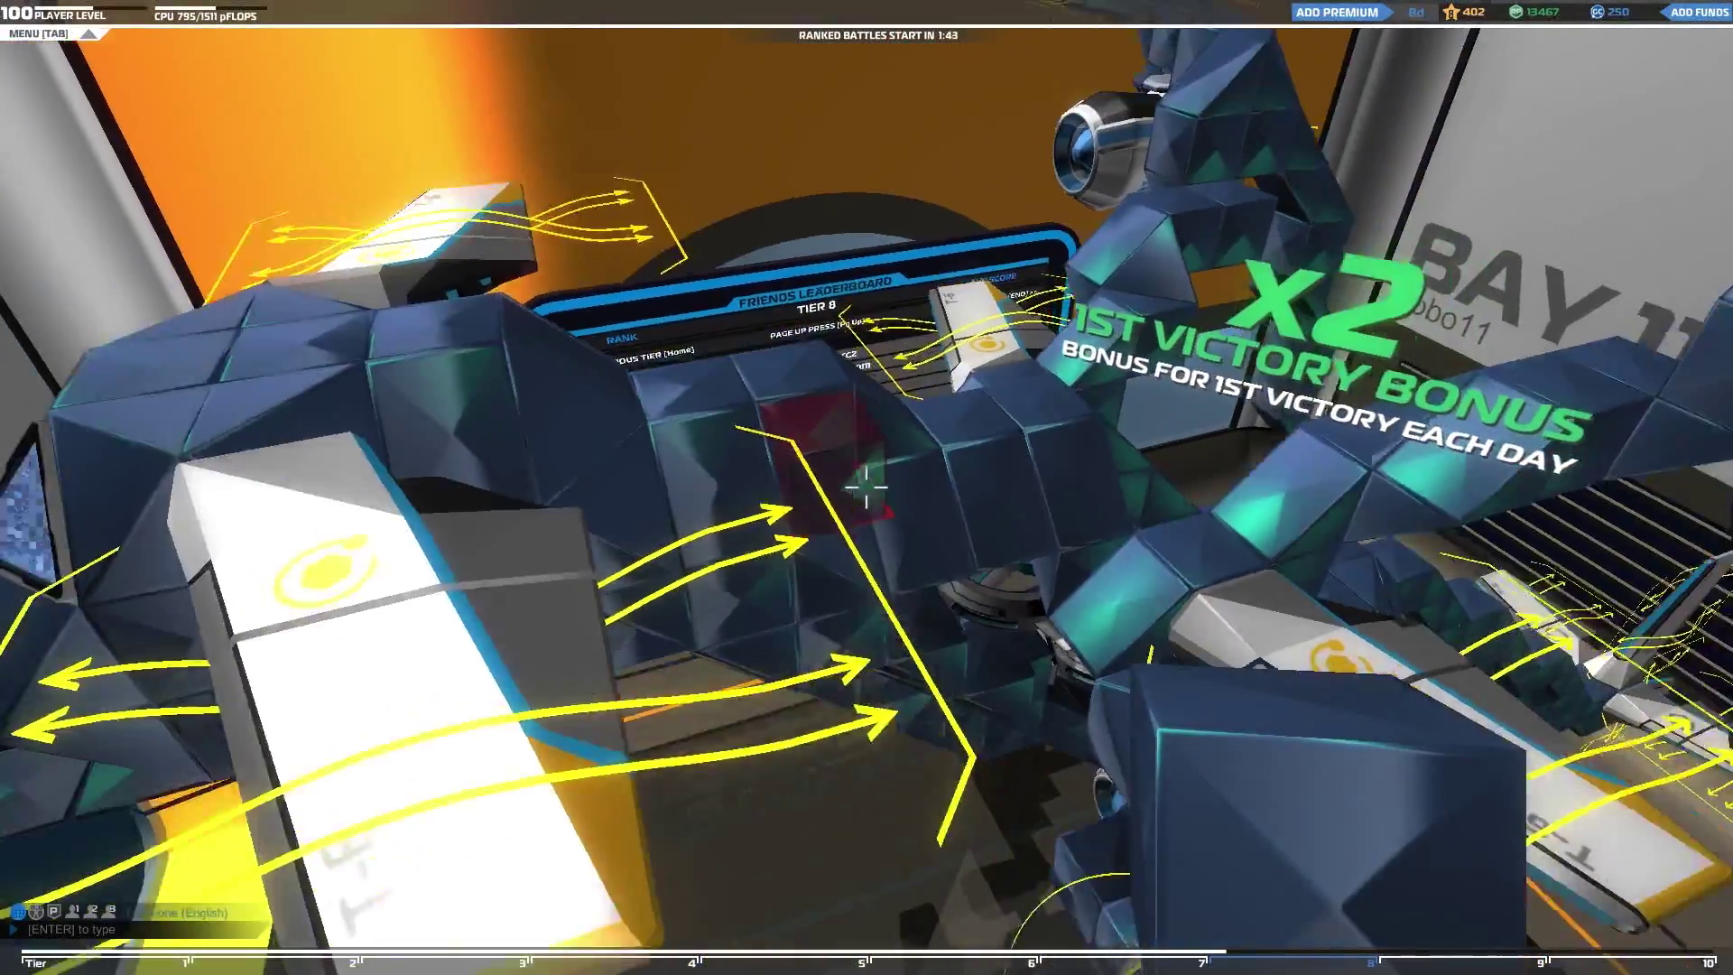
Step: Examine the side of the neck and the lower blocks where the jaw curves down into it
key("shift")
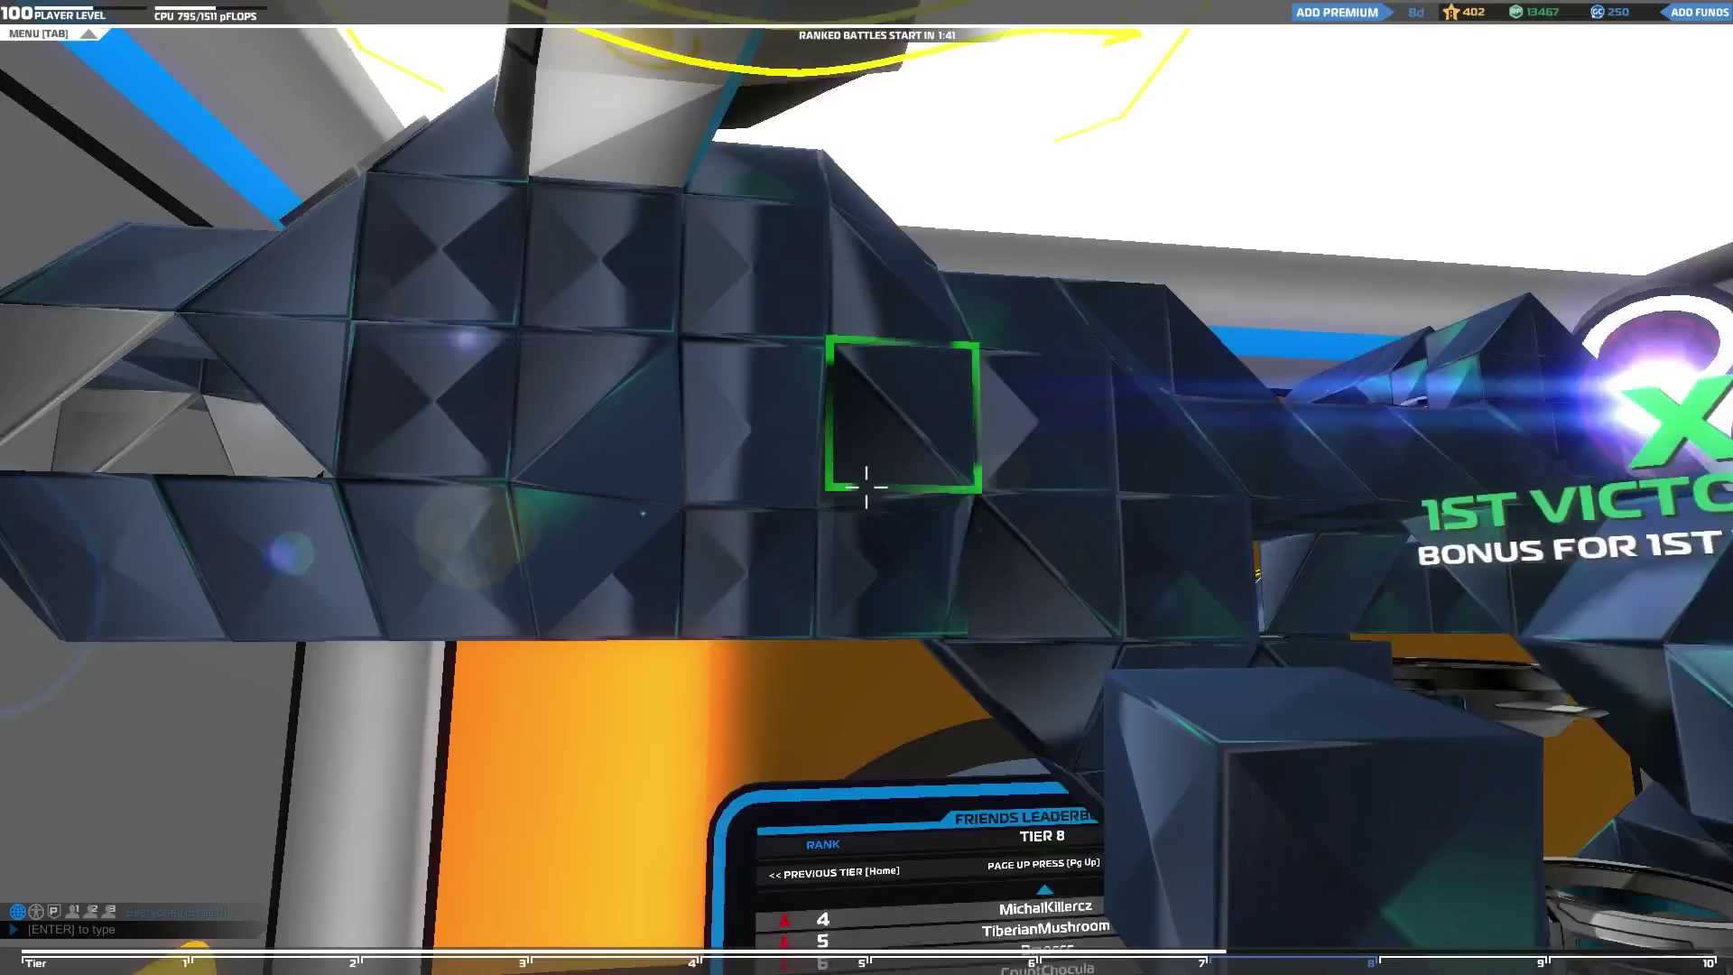
key("w")
key("space")
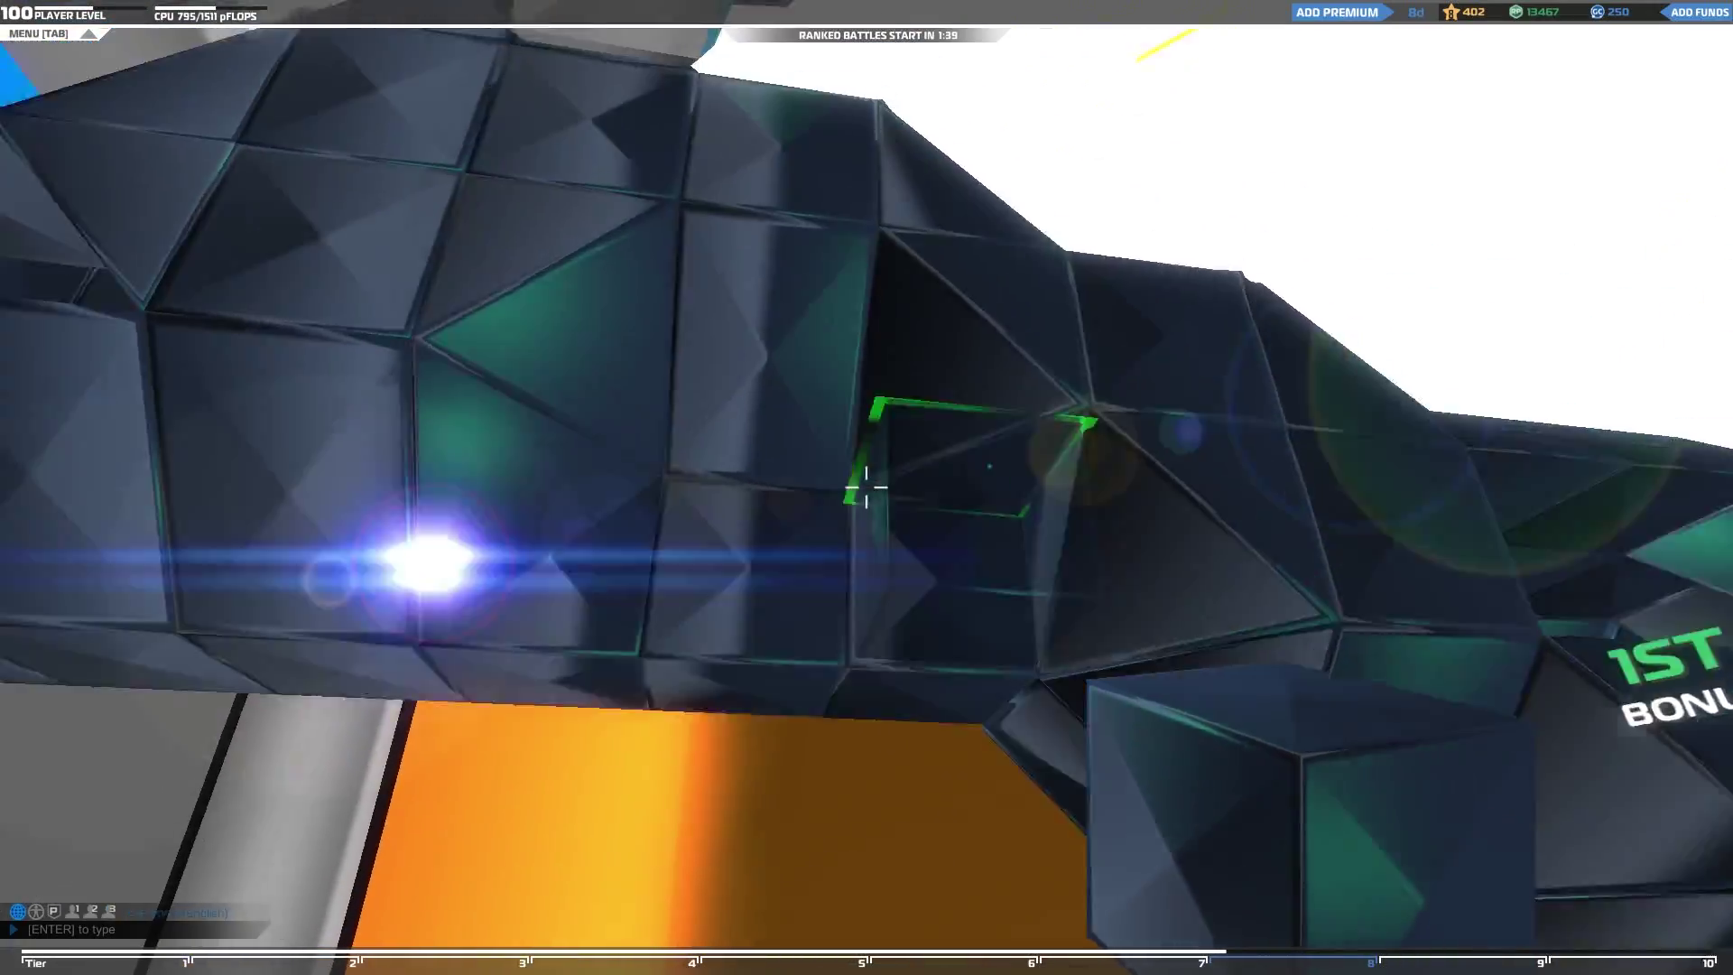
key("s")
key("w")
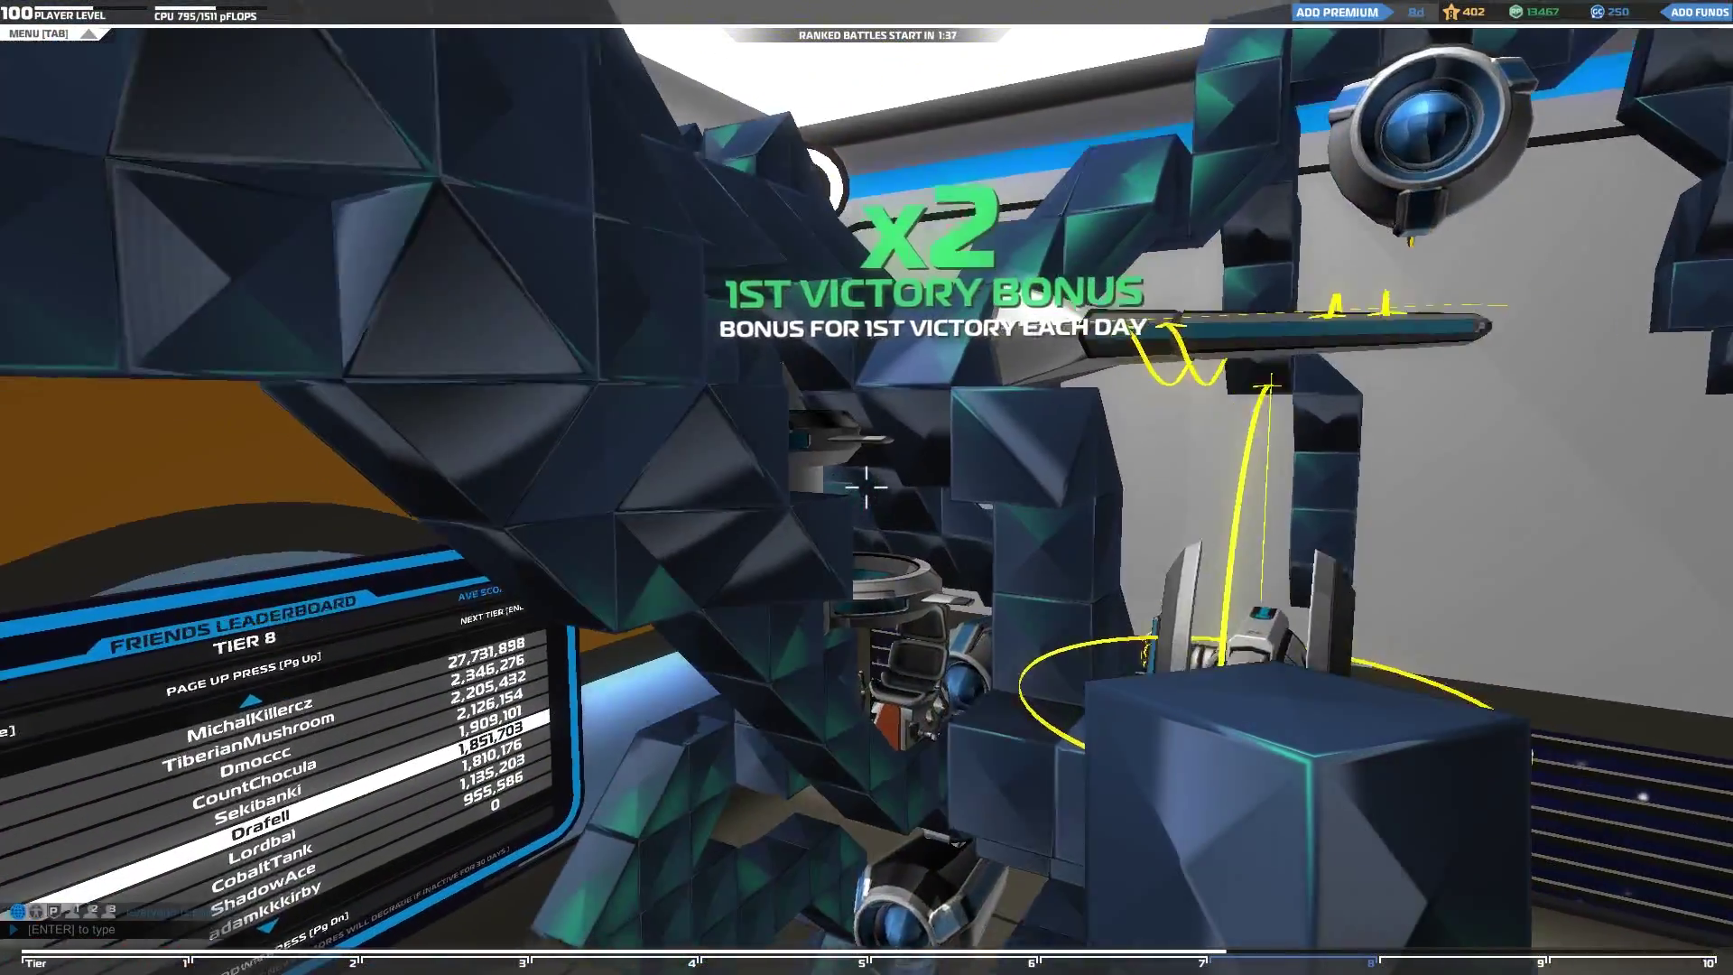
key("s")
key("w")
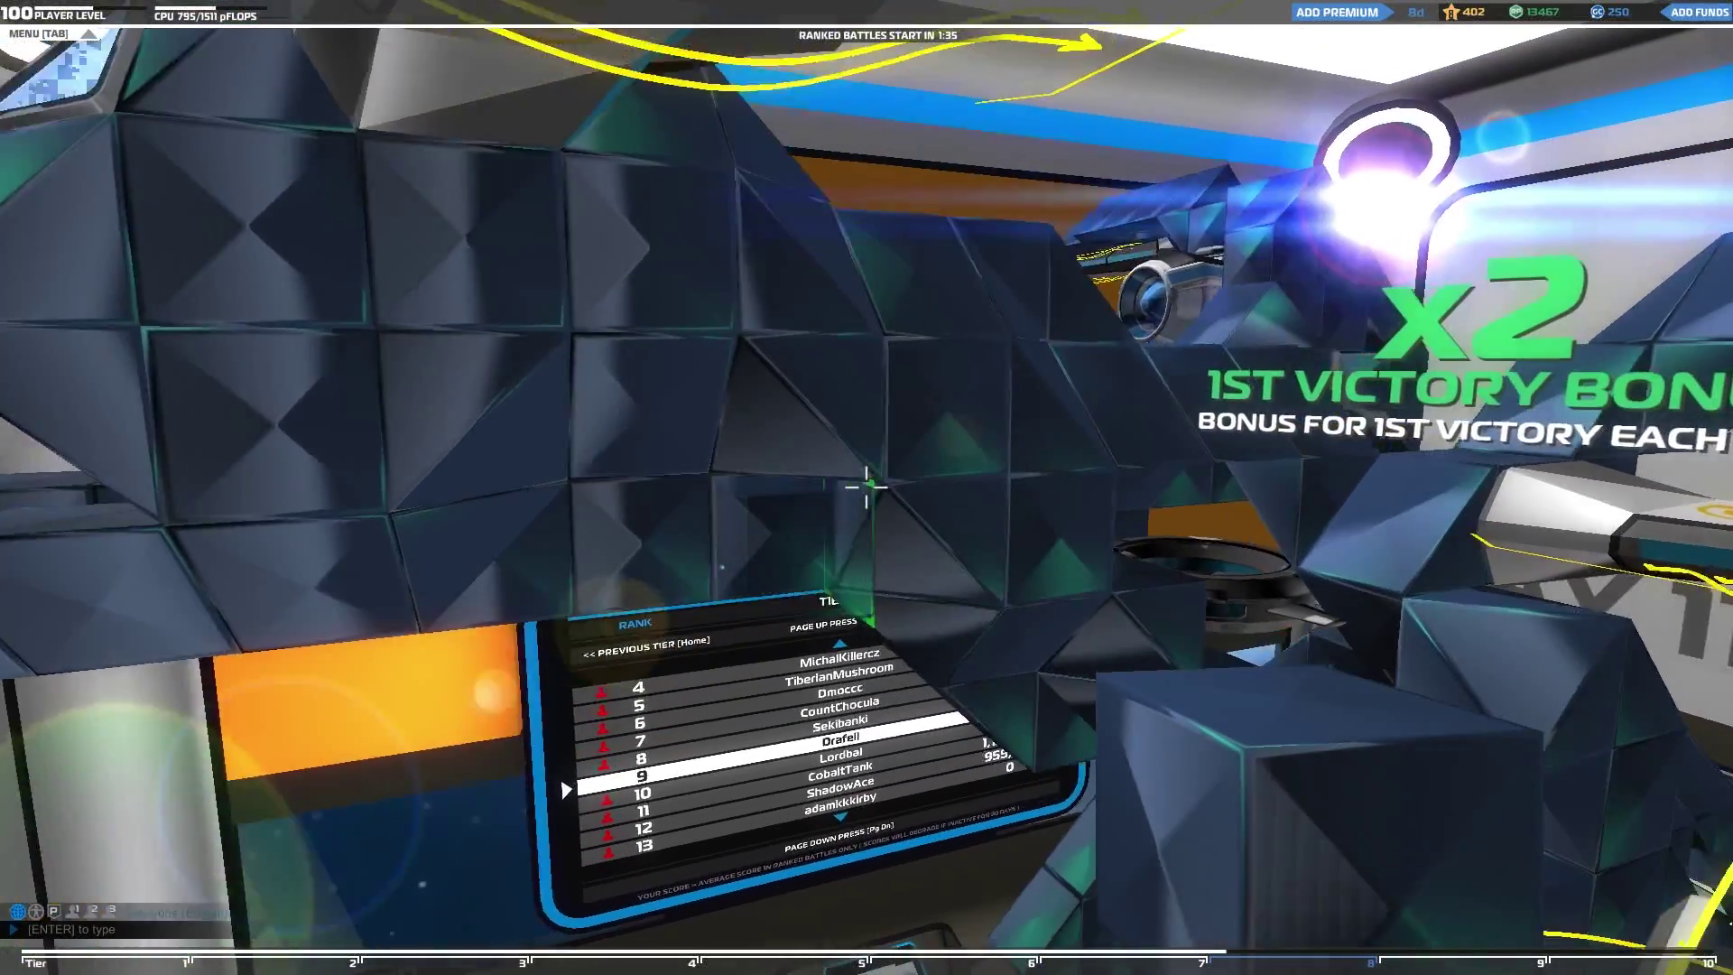
key("shift")
key("w")
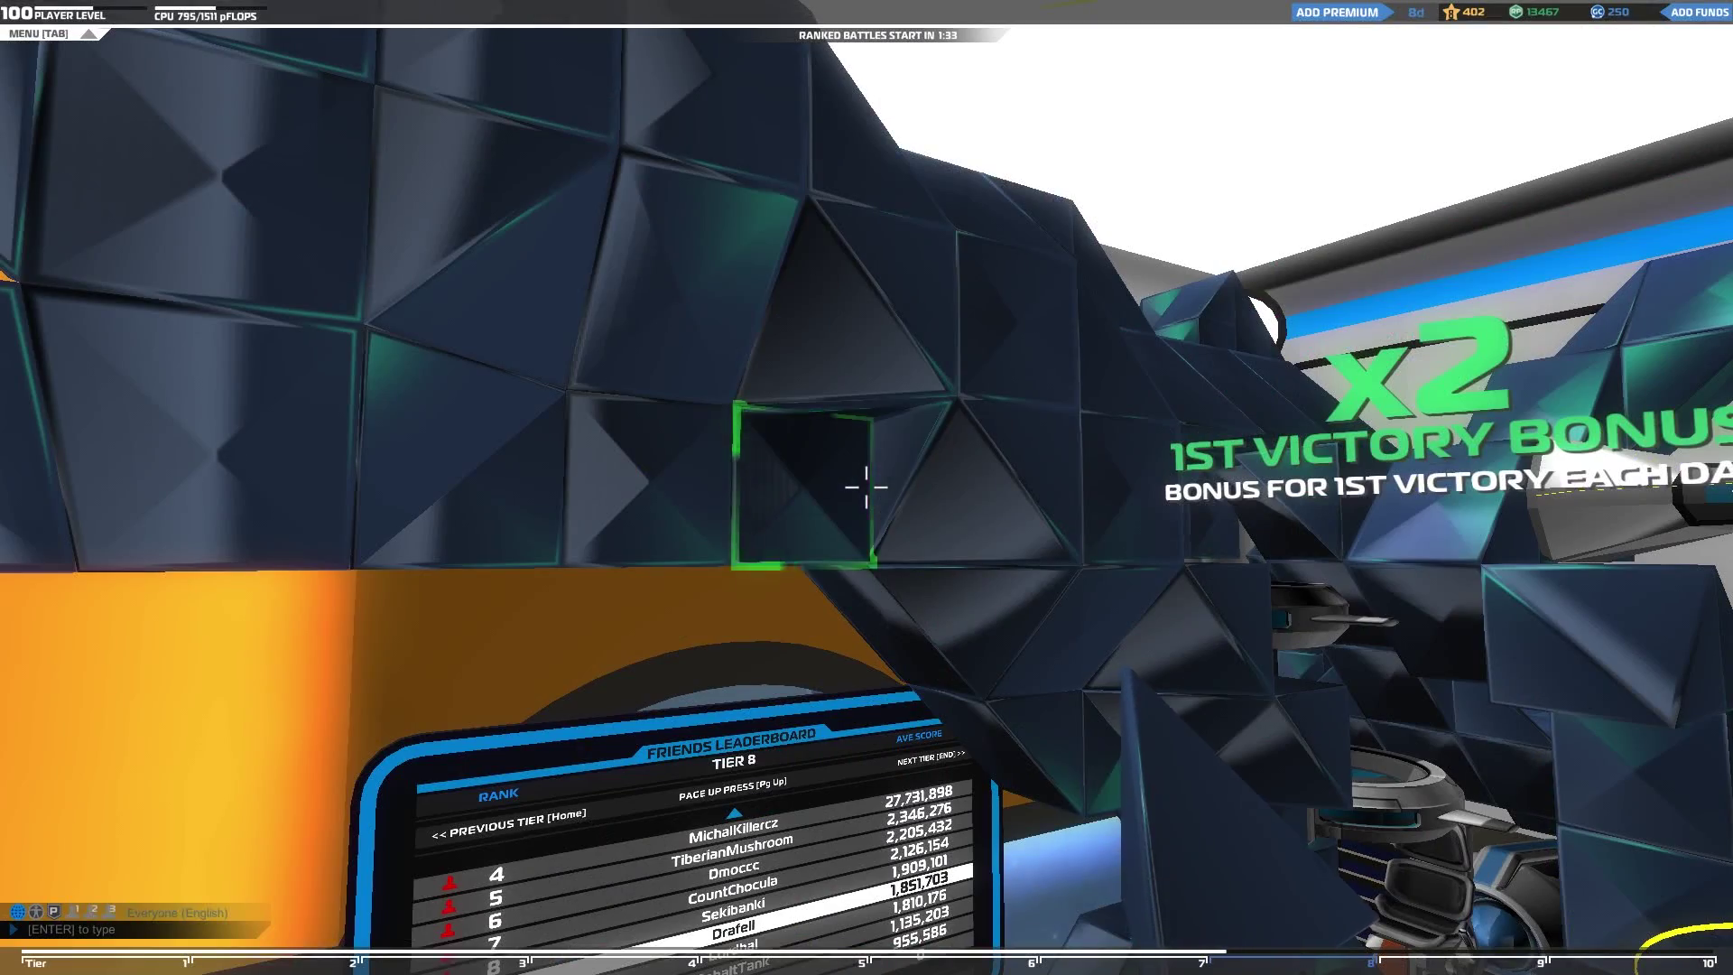
Step: Fill the corners where the underside of the jaw meets the neck with angled blocks
key("a")
left_click(866, 488)
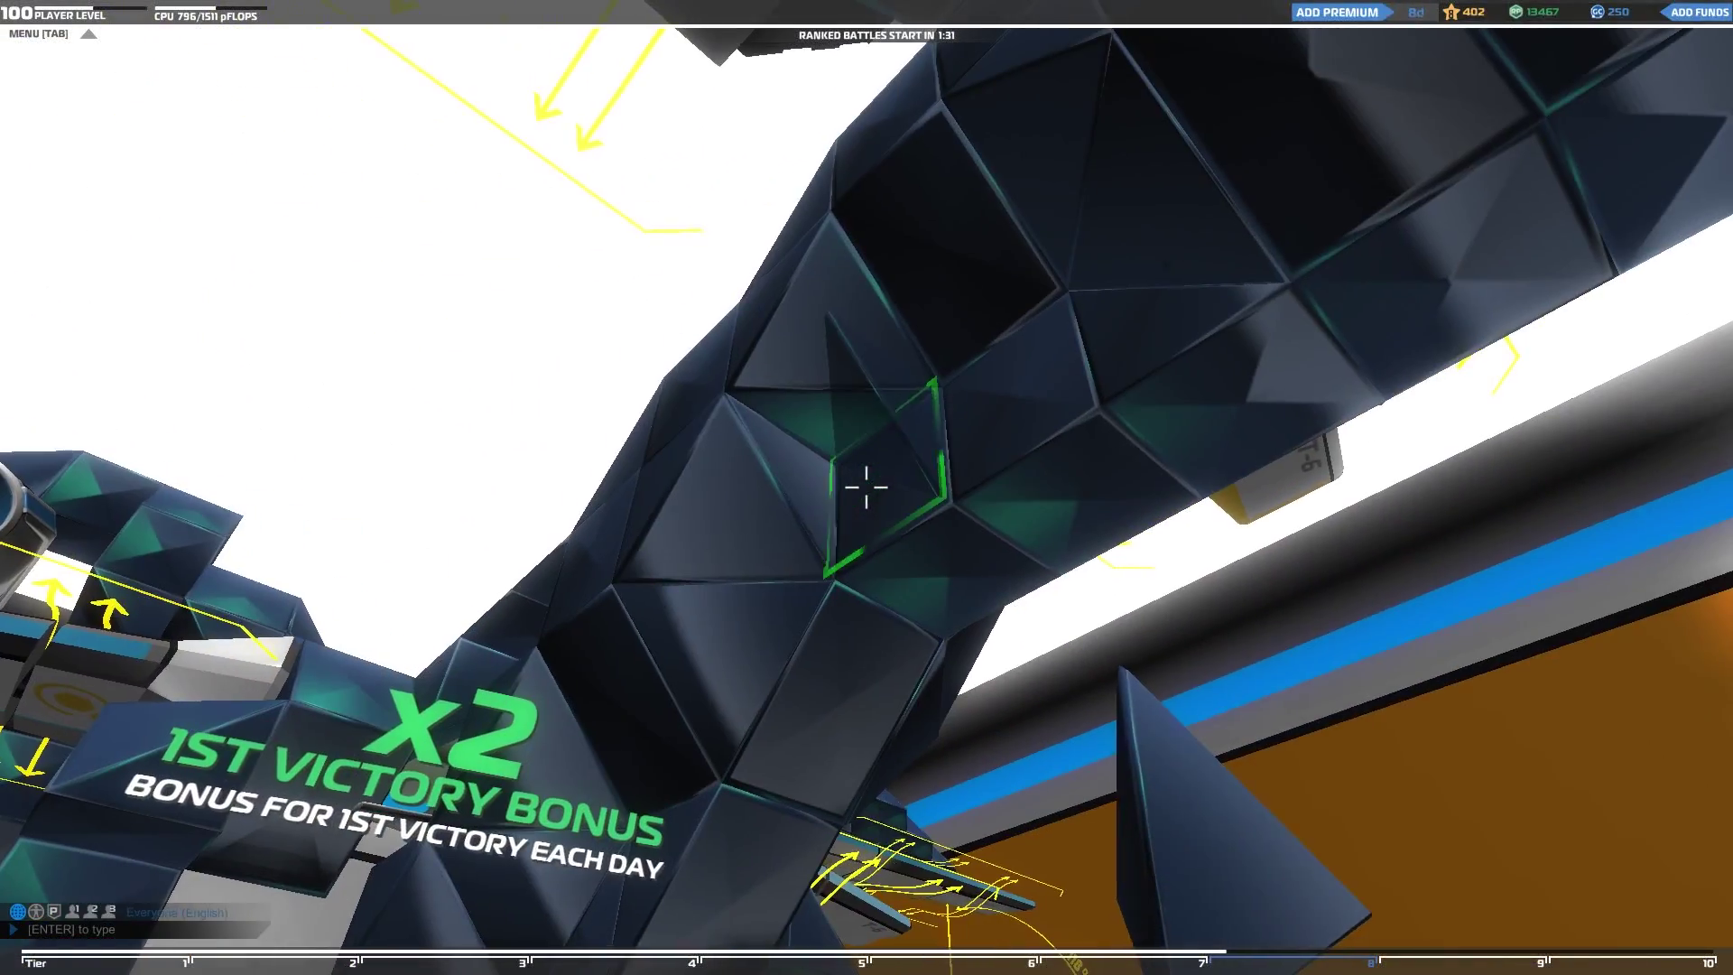
key("d")
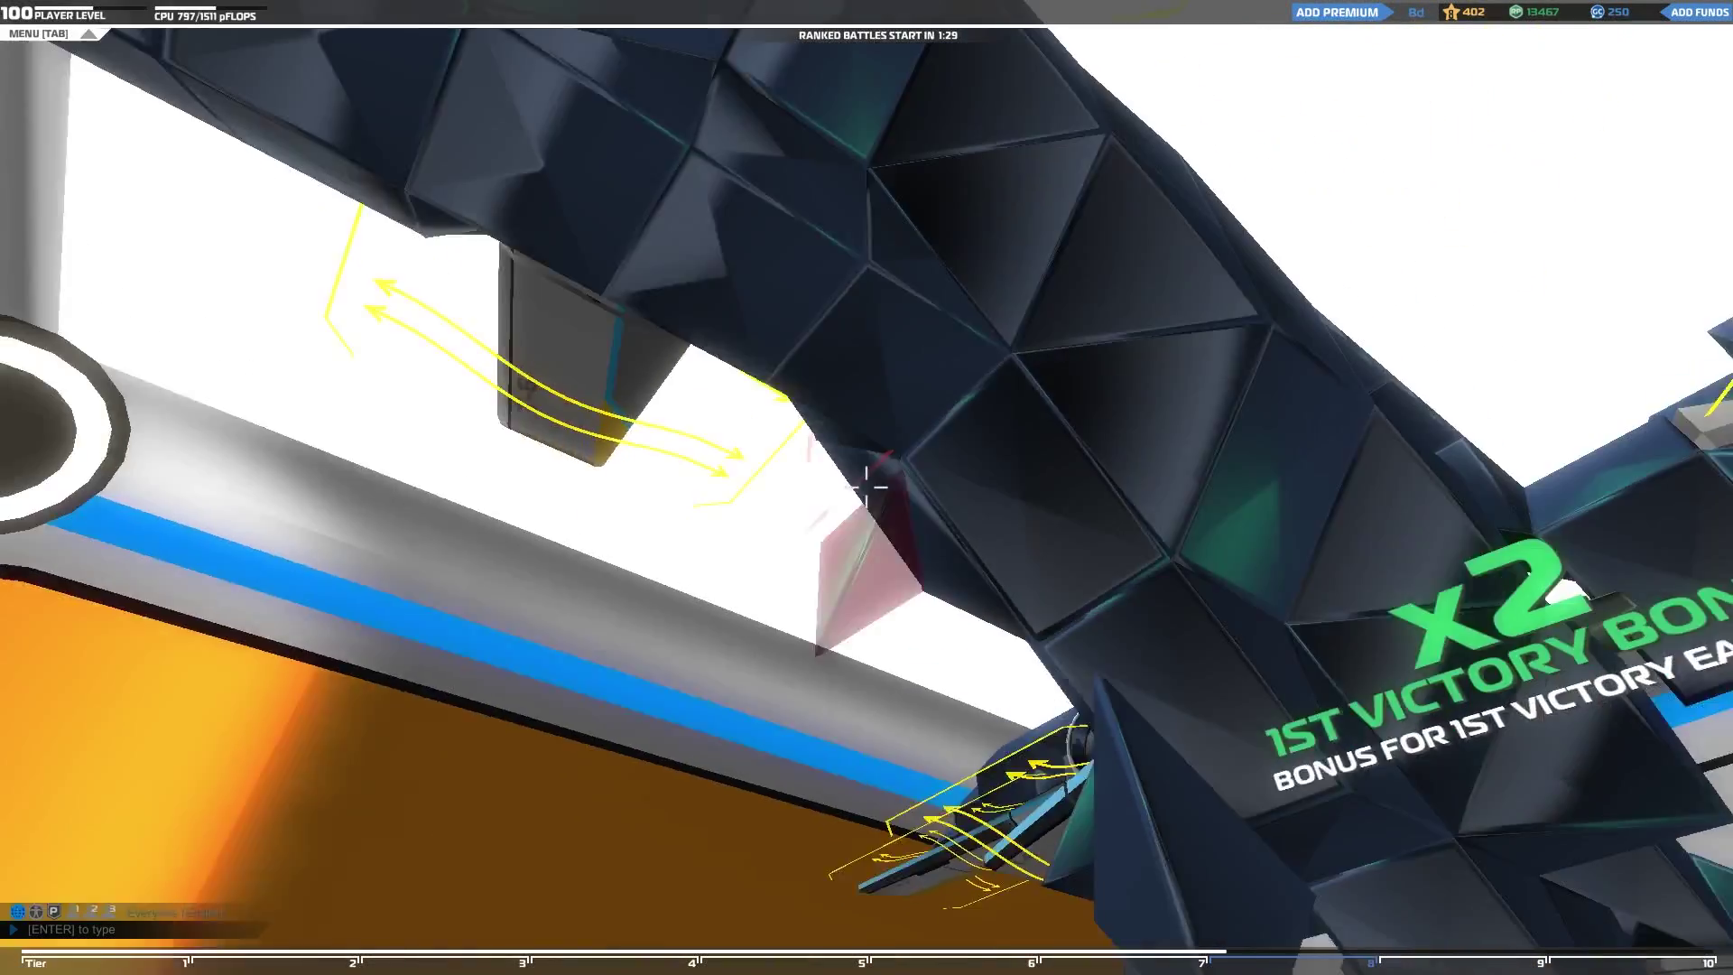
key("w")
key("s")
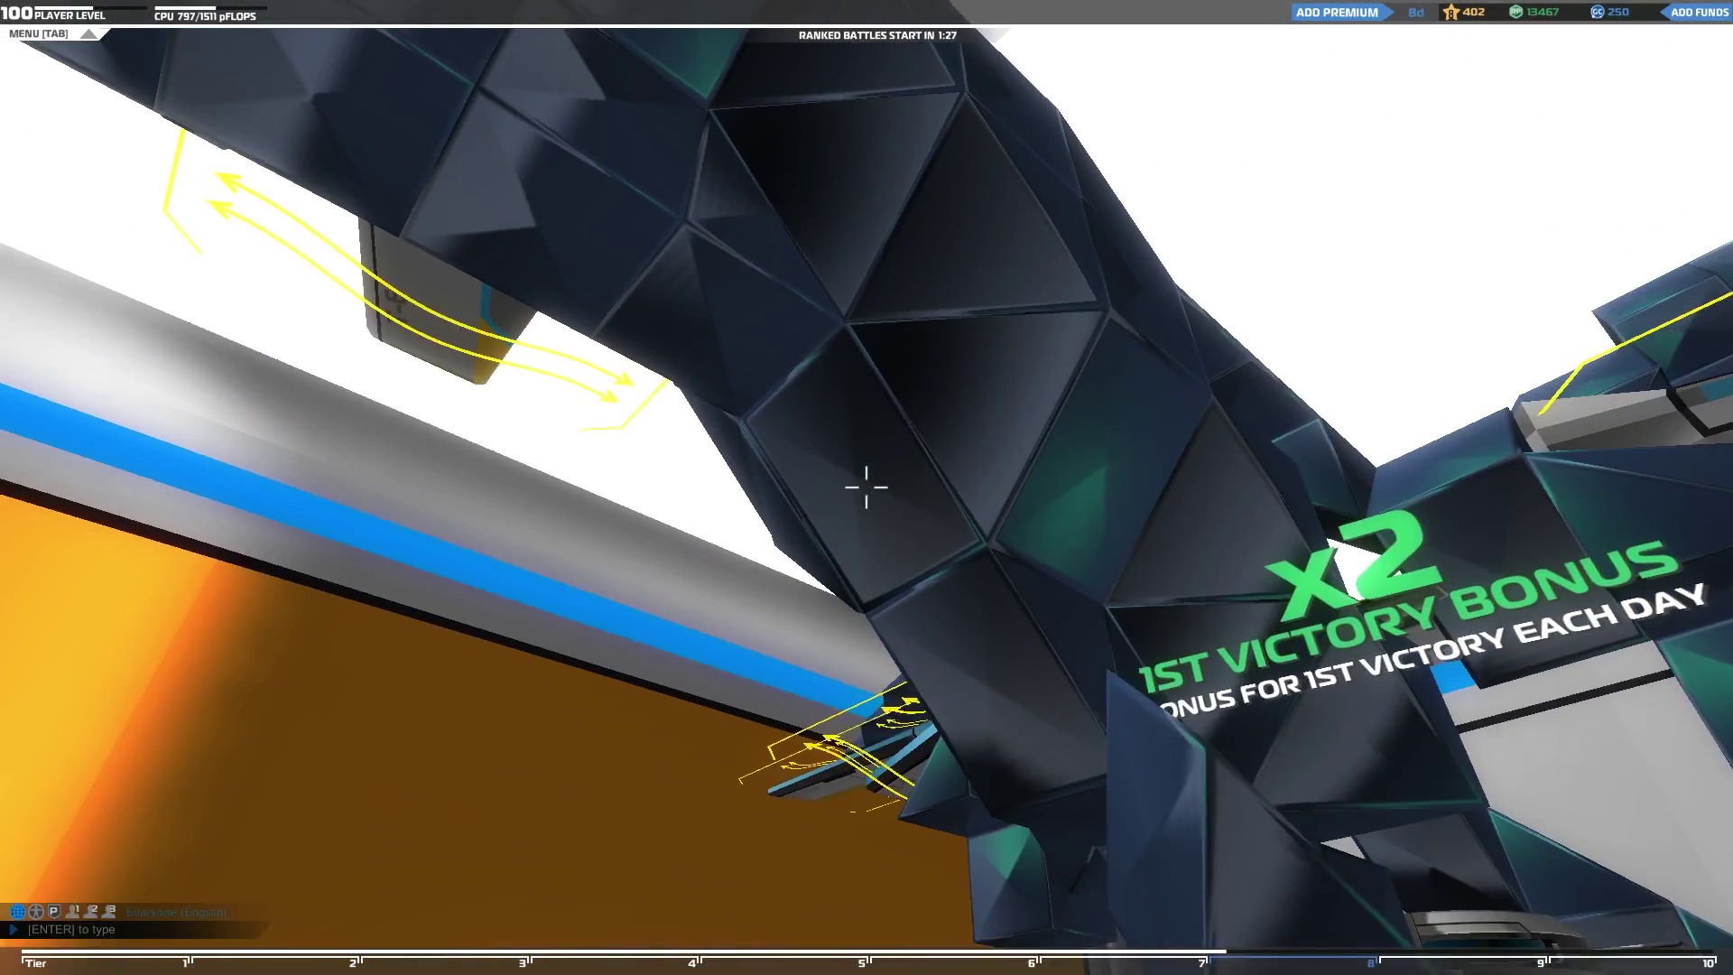
Step: Remove an angled block beneath the throat to look inside the head, and put it back
key("w")
right_click(866, 488)
key("d")
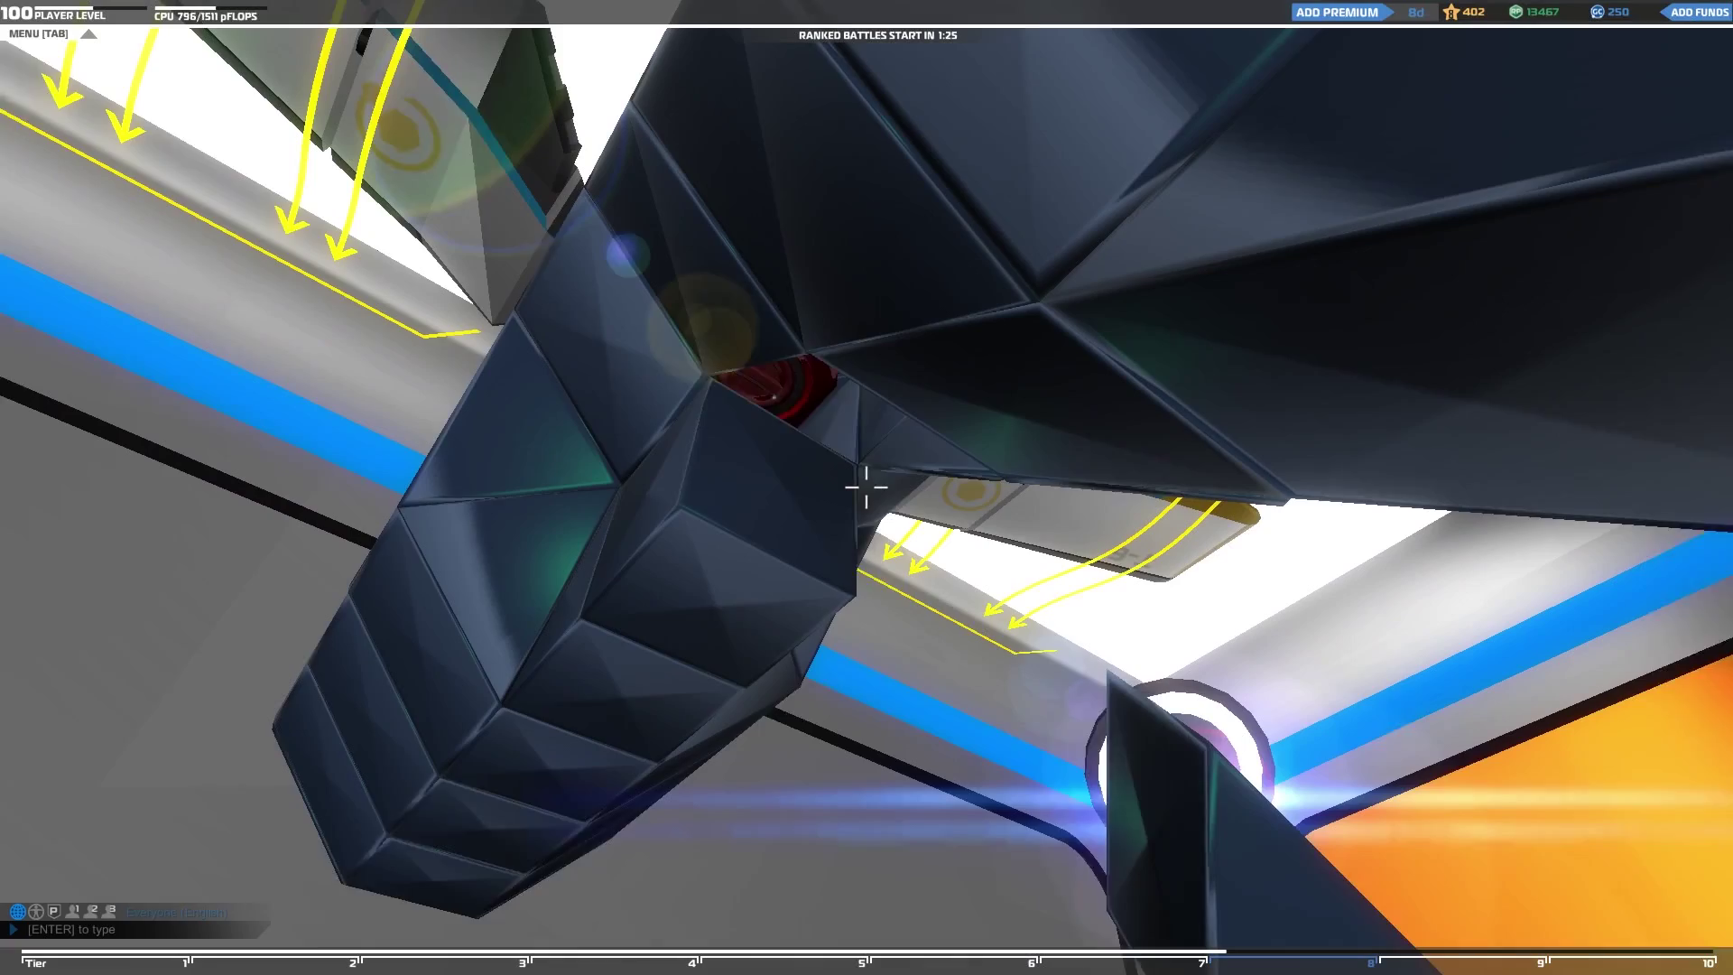
key("s")
key("a")
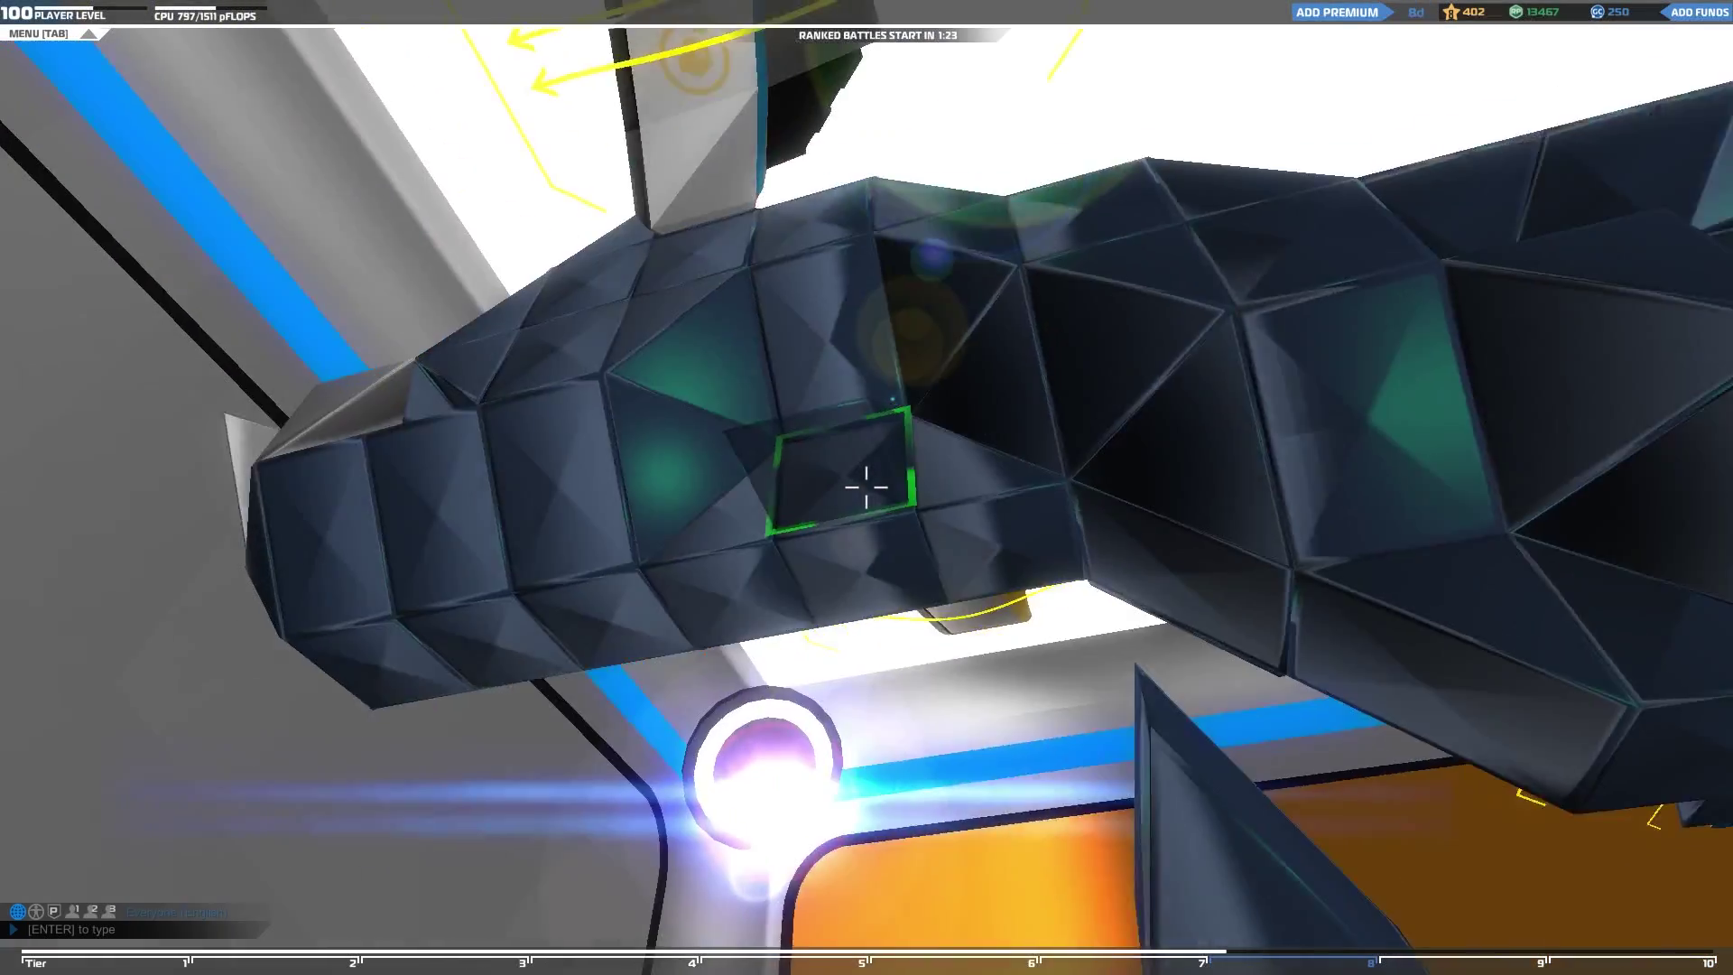
Step: Take out the angled block at the rear lower edge of the far side of the jaw and refit it
key("shift")
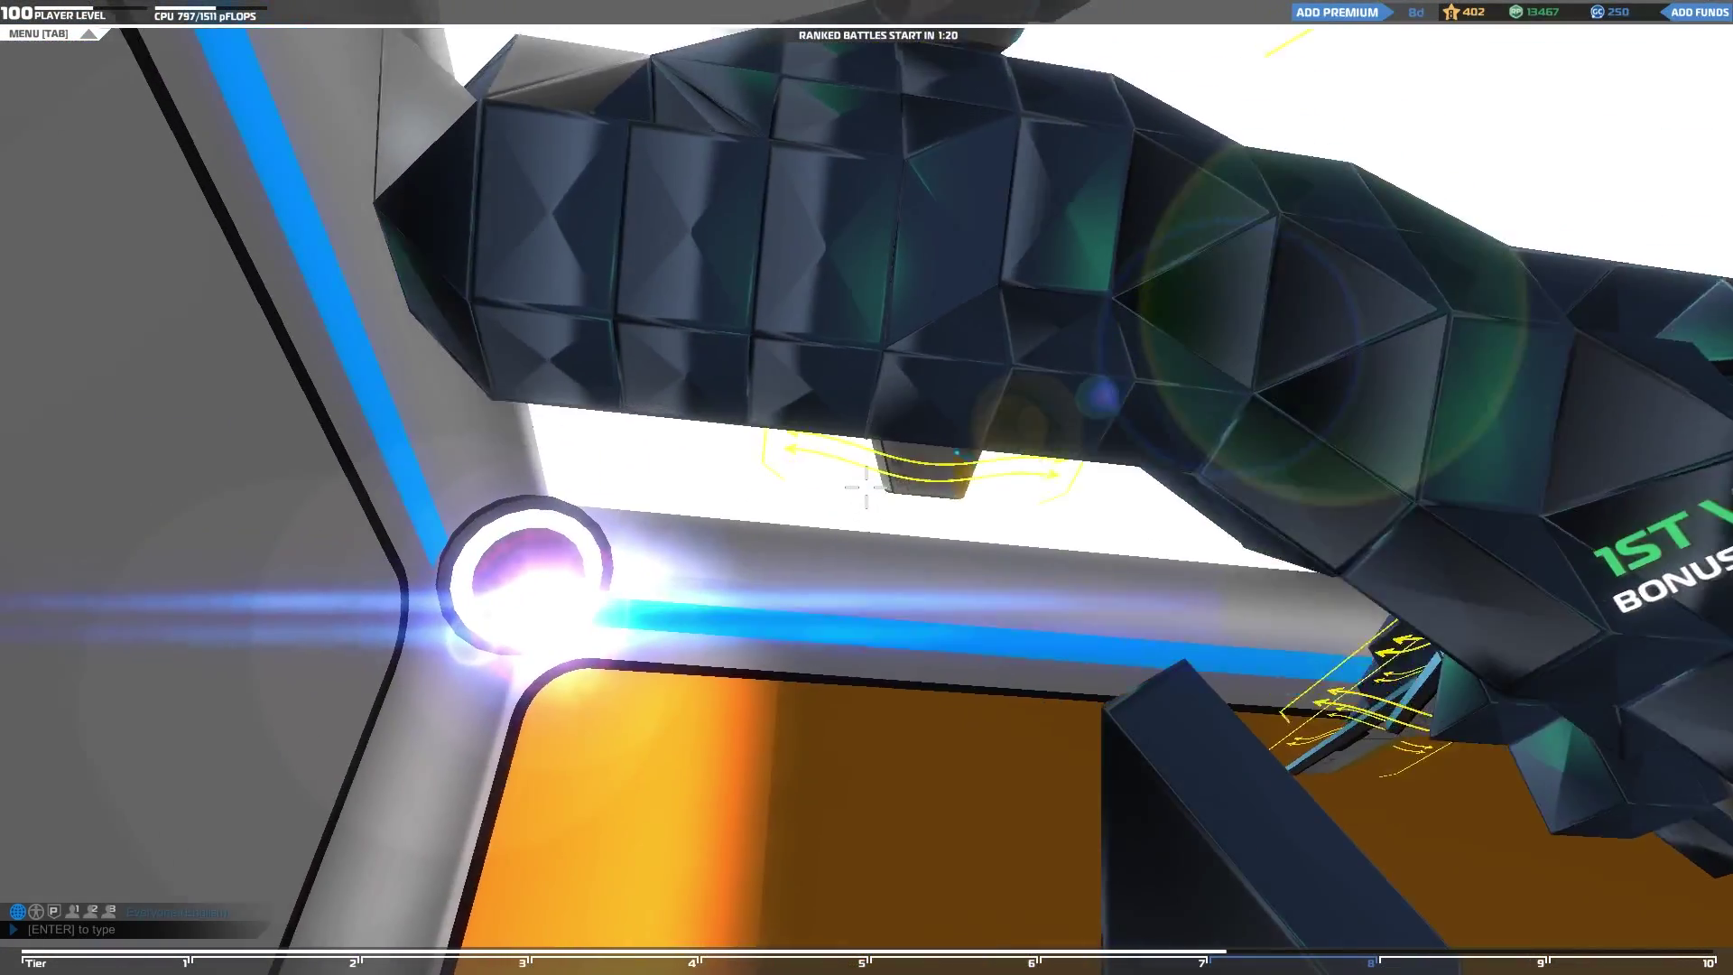
key("w")
right_click(867, 489)
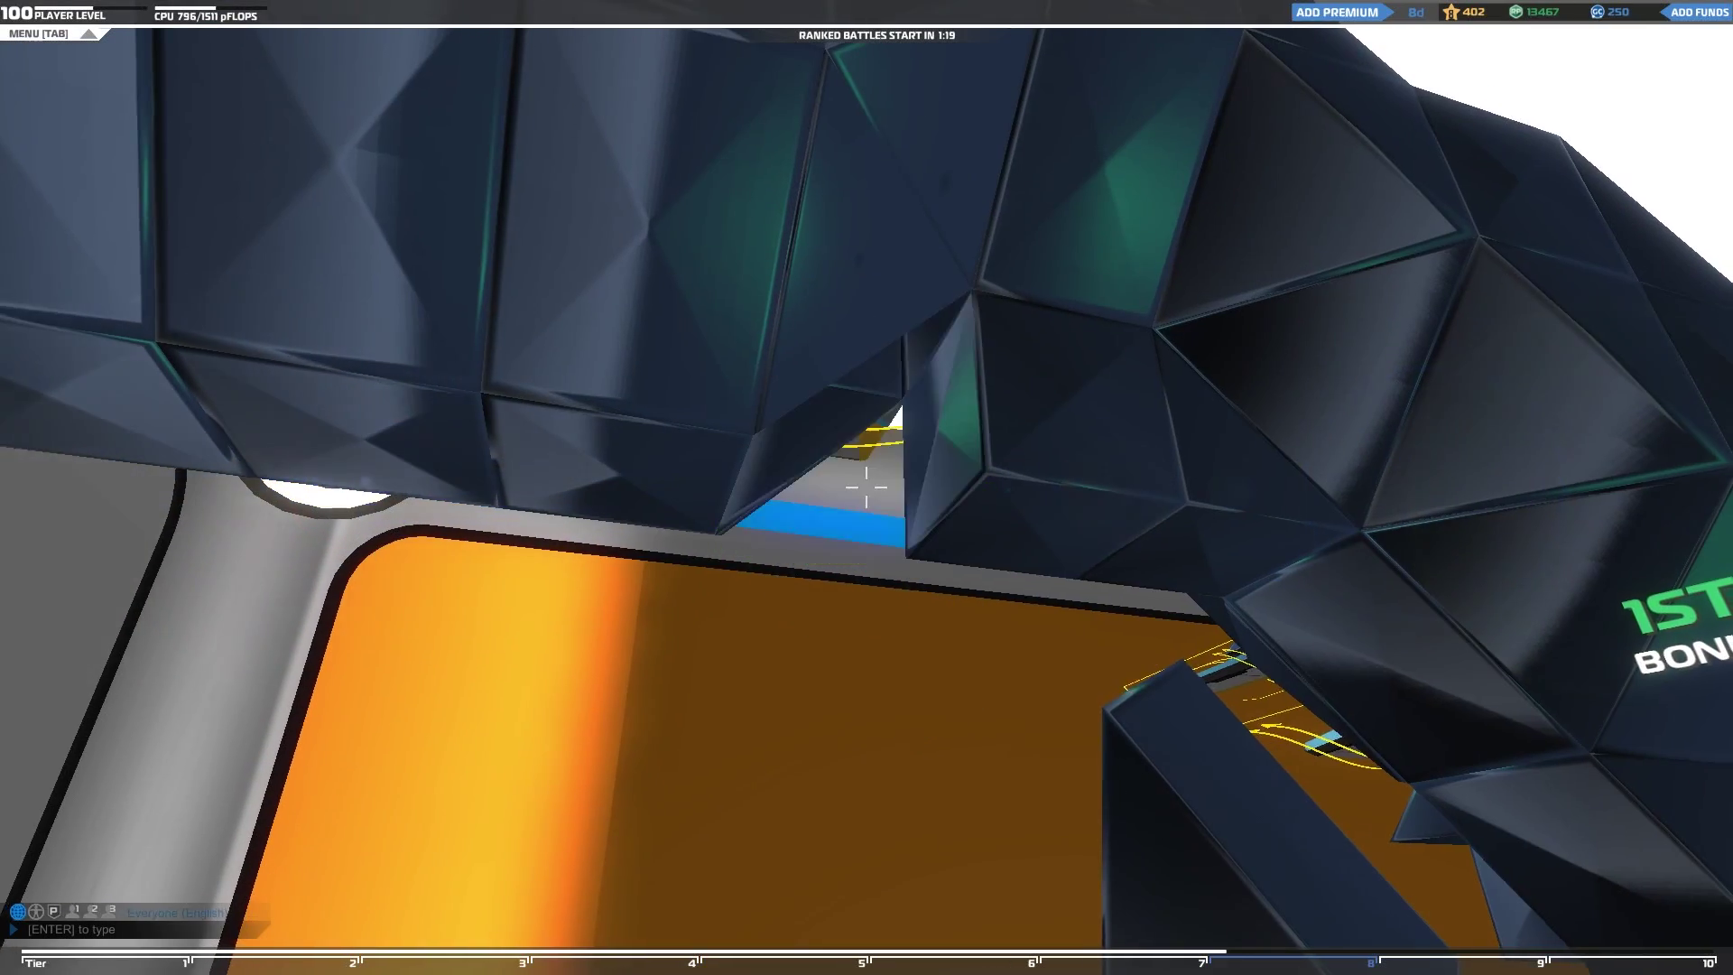
key("d")
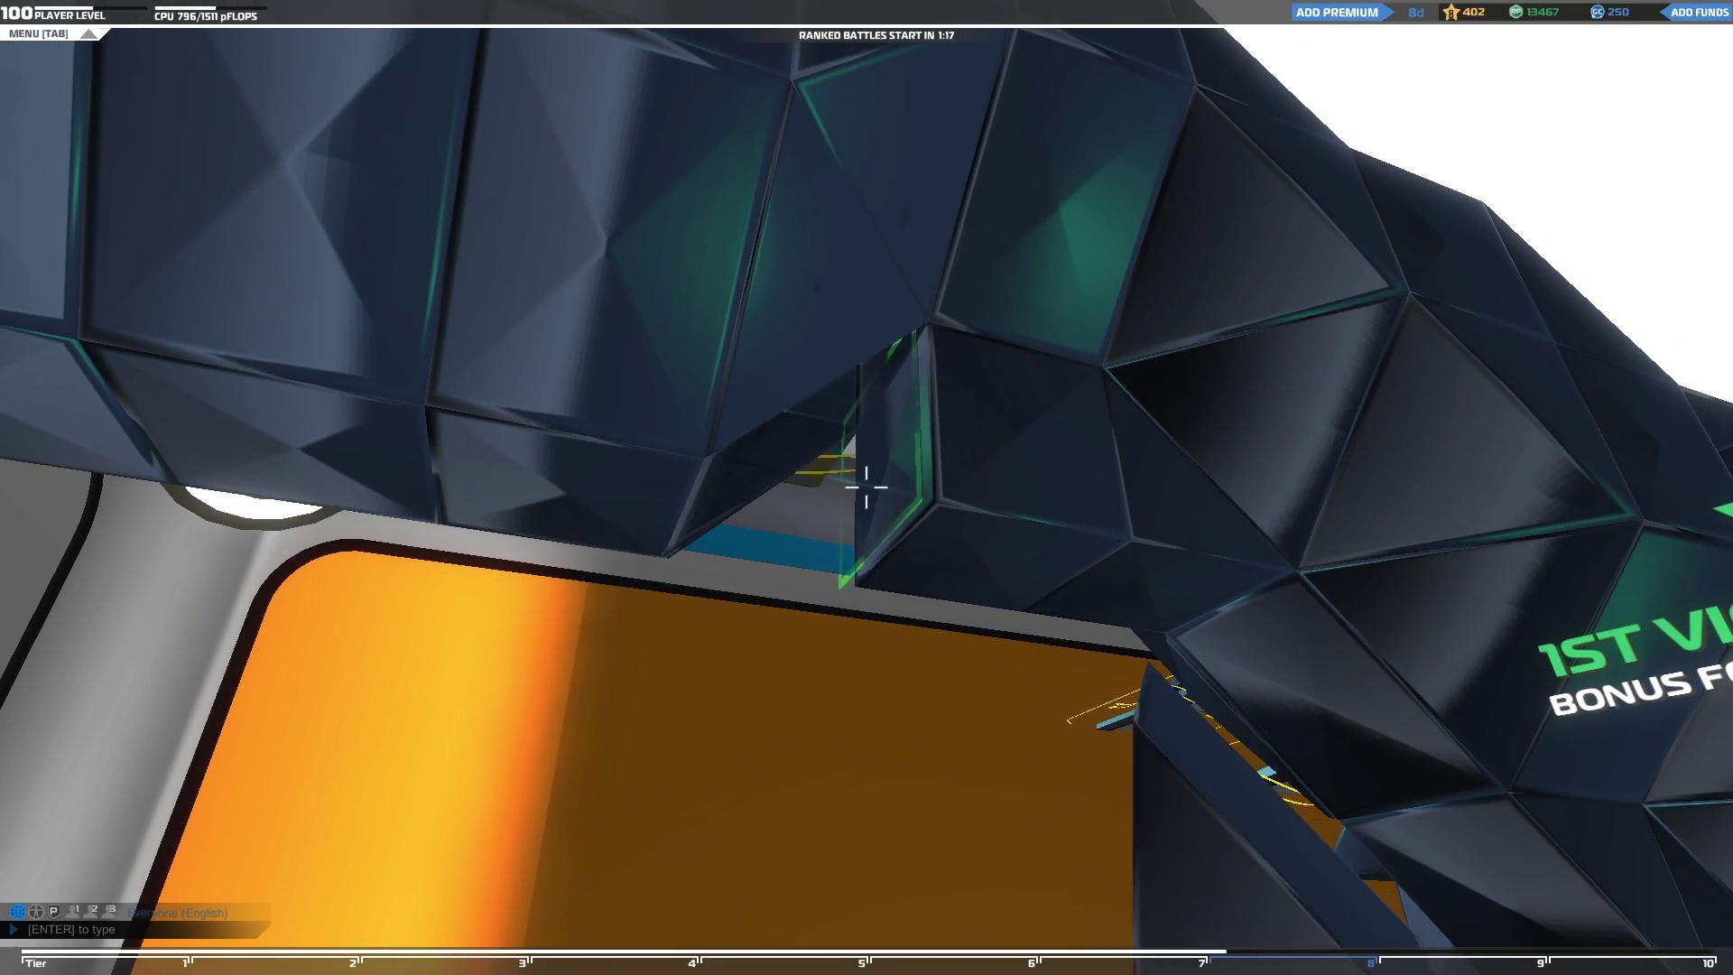
key("s")
key("space")
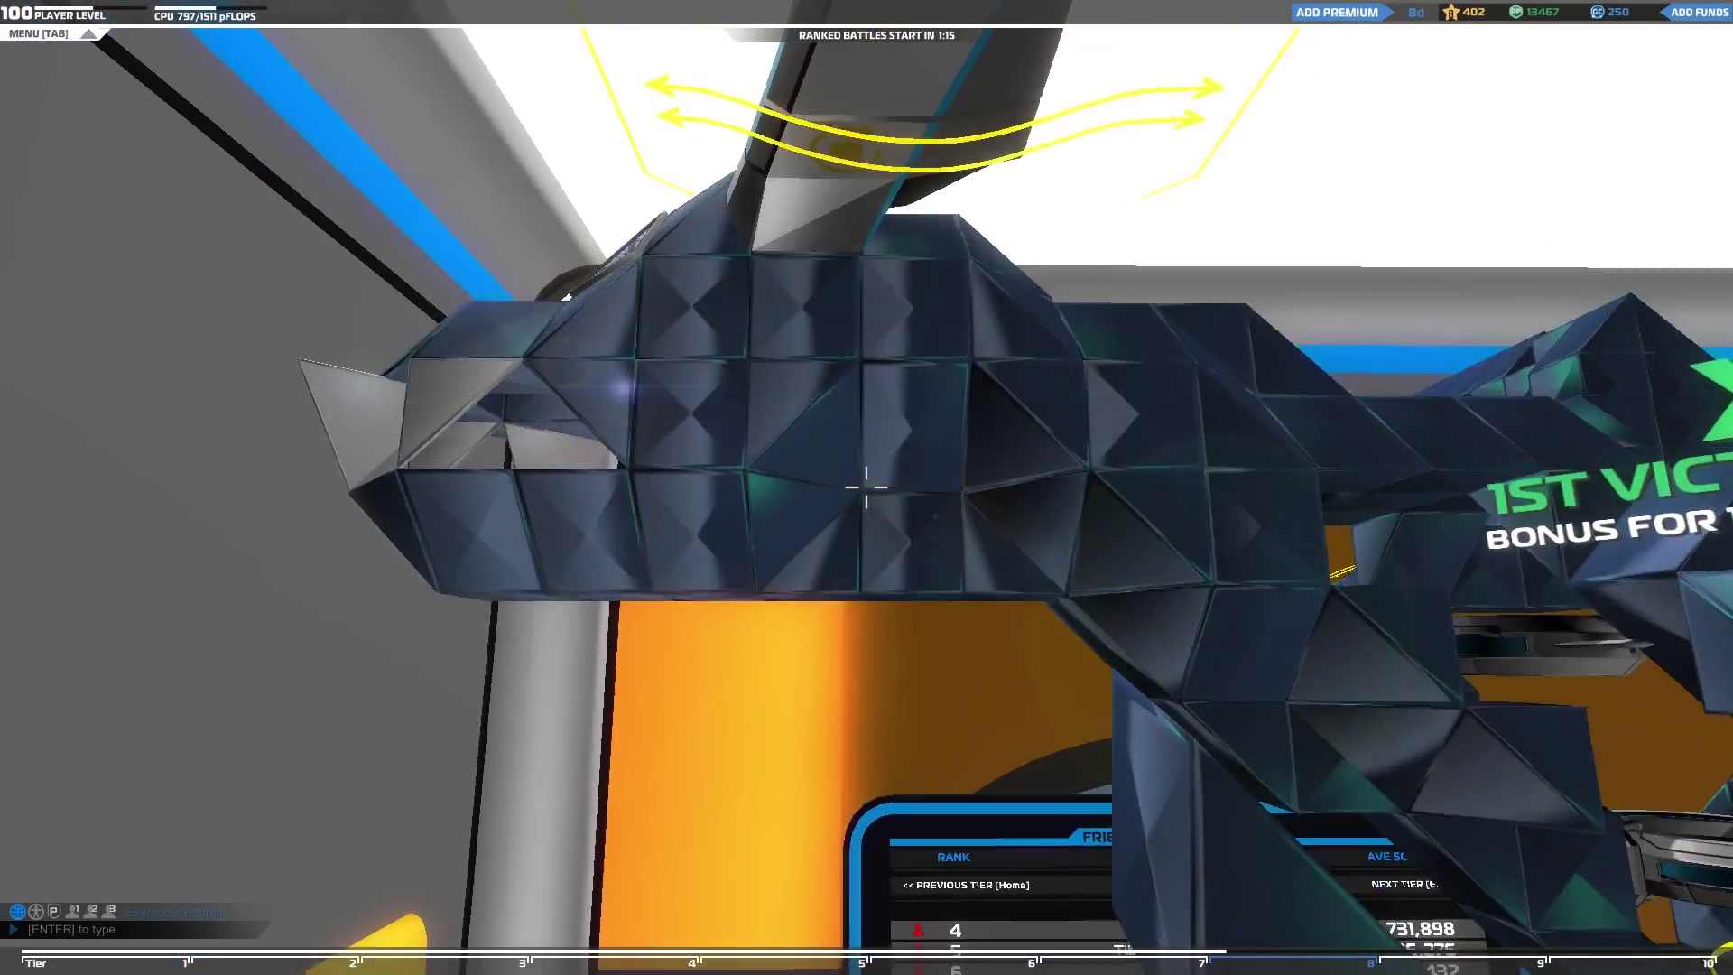
Step: Examine the whole head and neck profile from the front, from below and from the side
key("a")
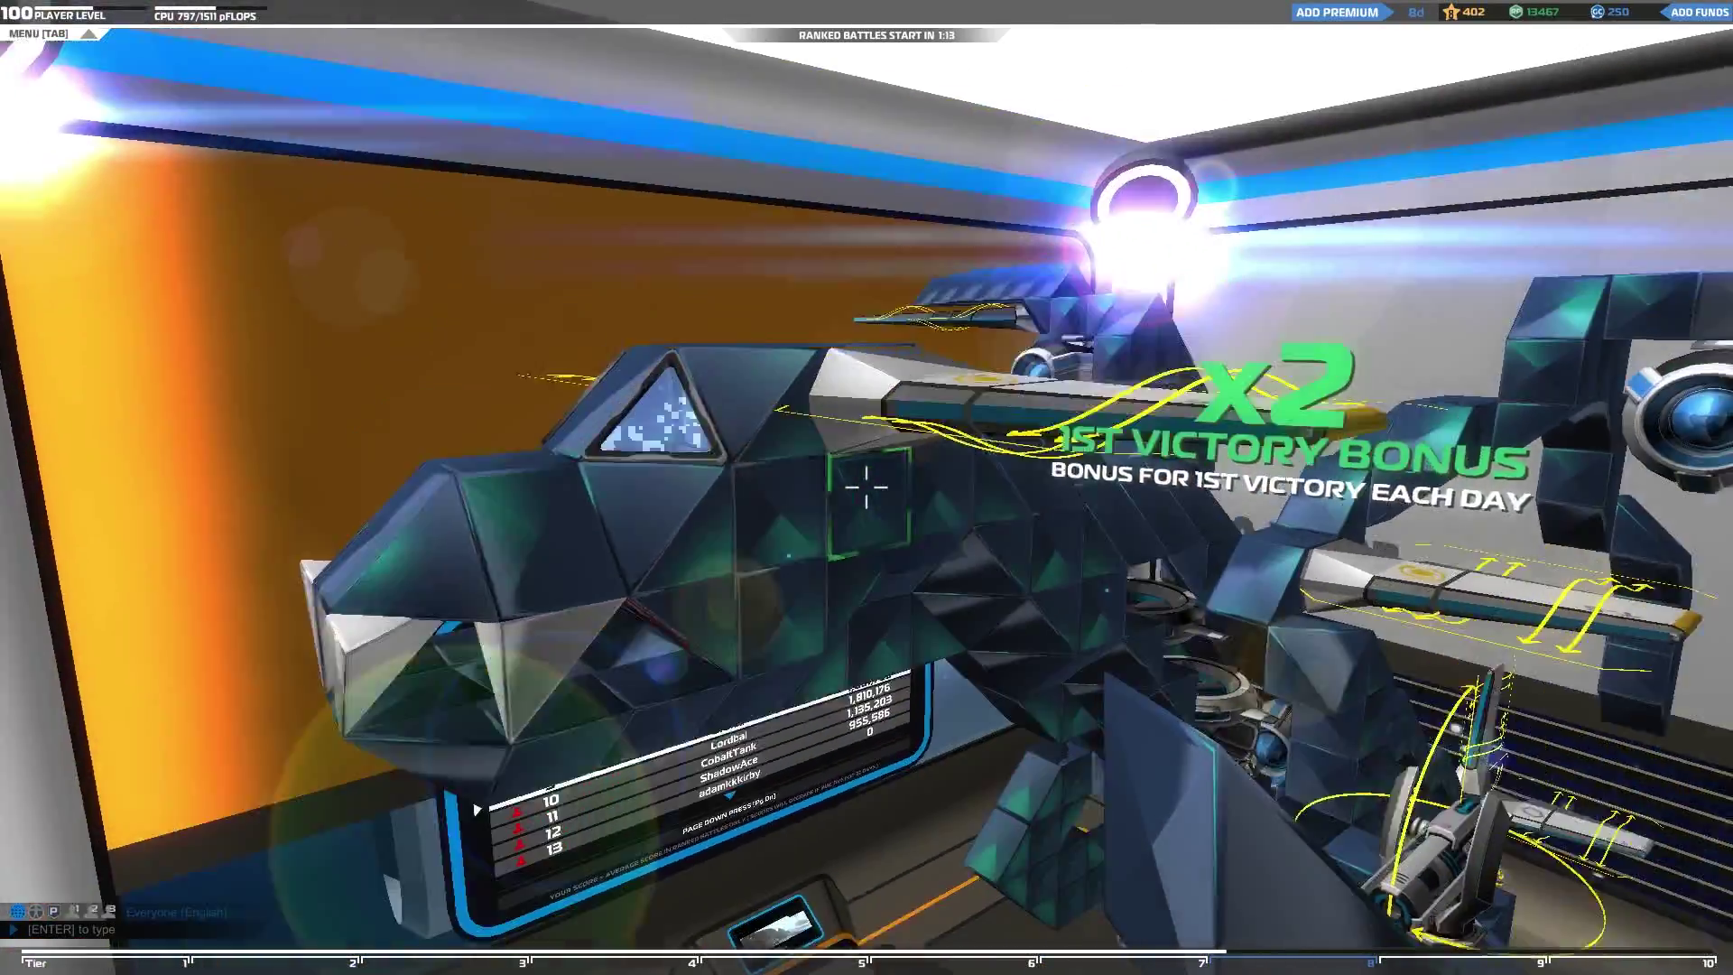
key("shift")
key("d")
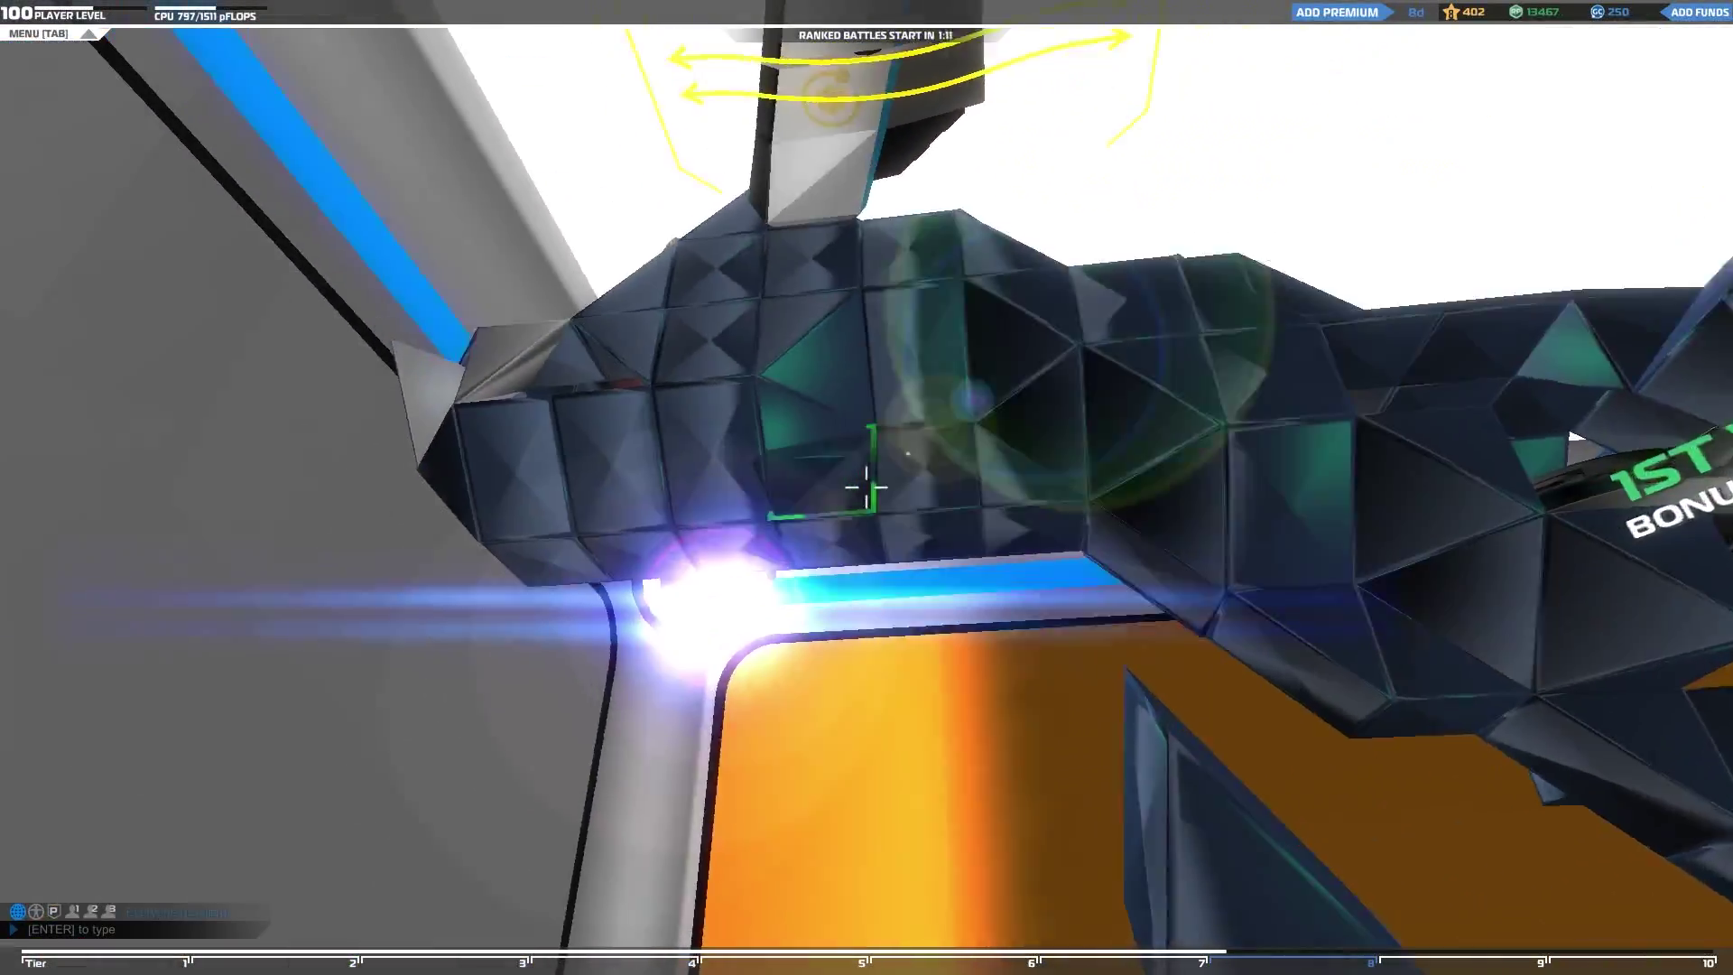
key("a")
key("a")
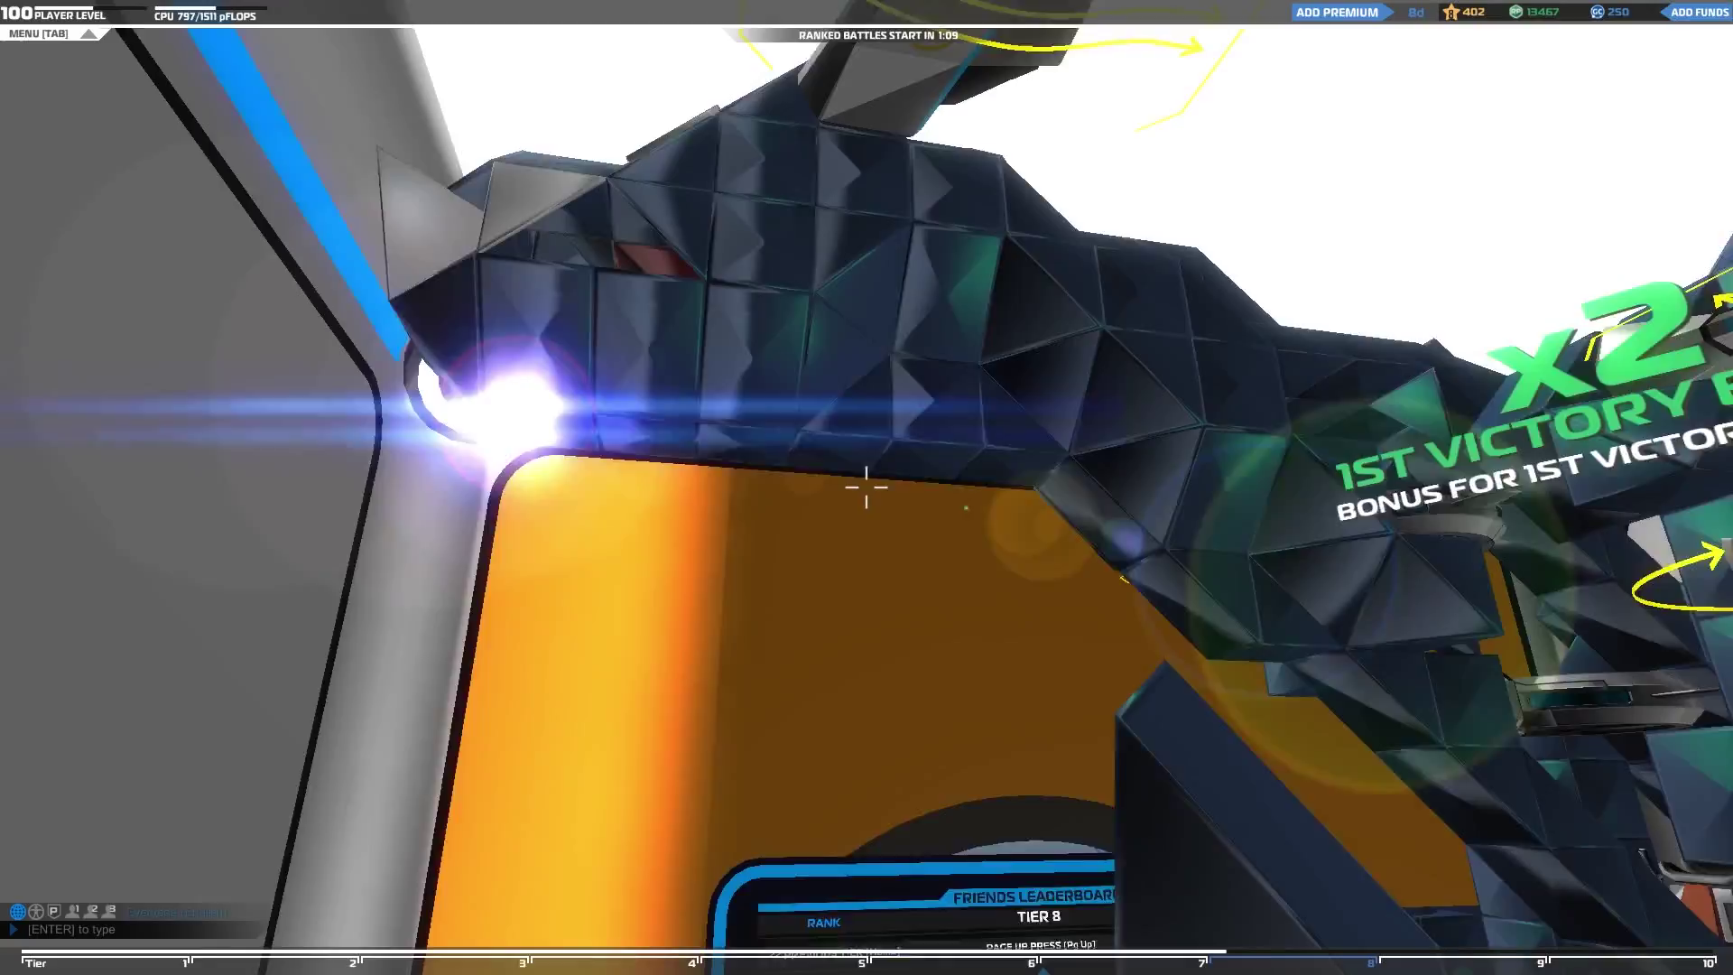
key("space")
key("shift")
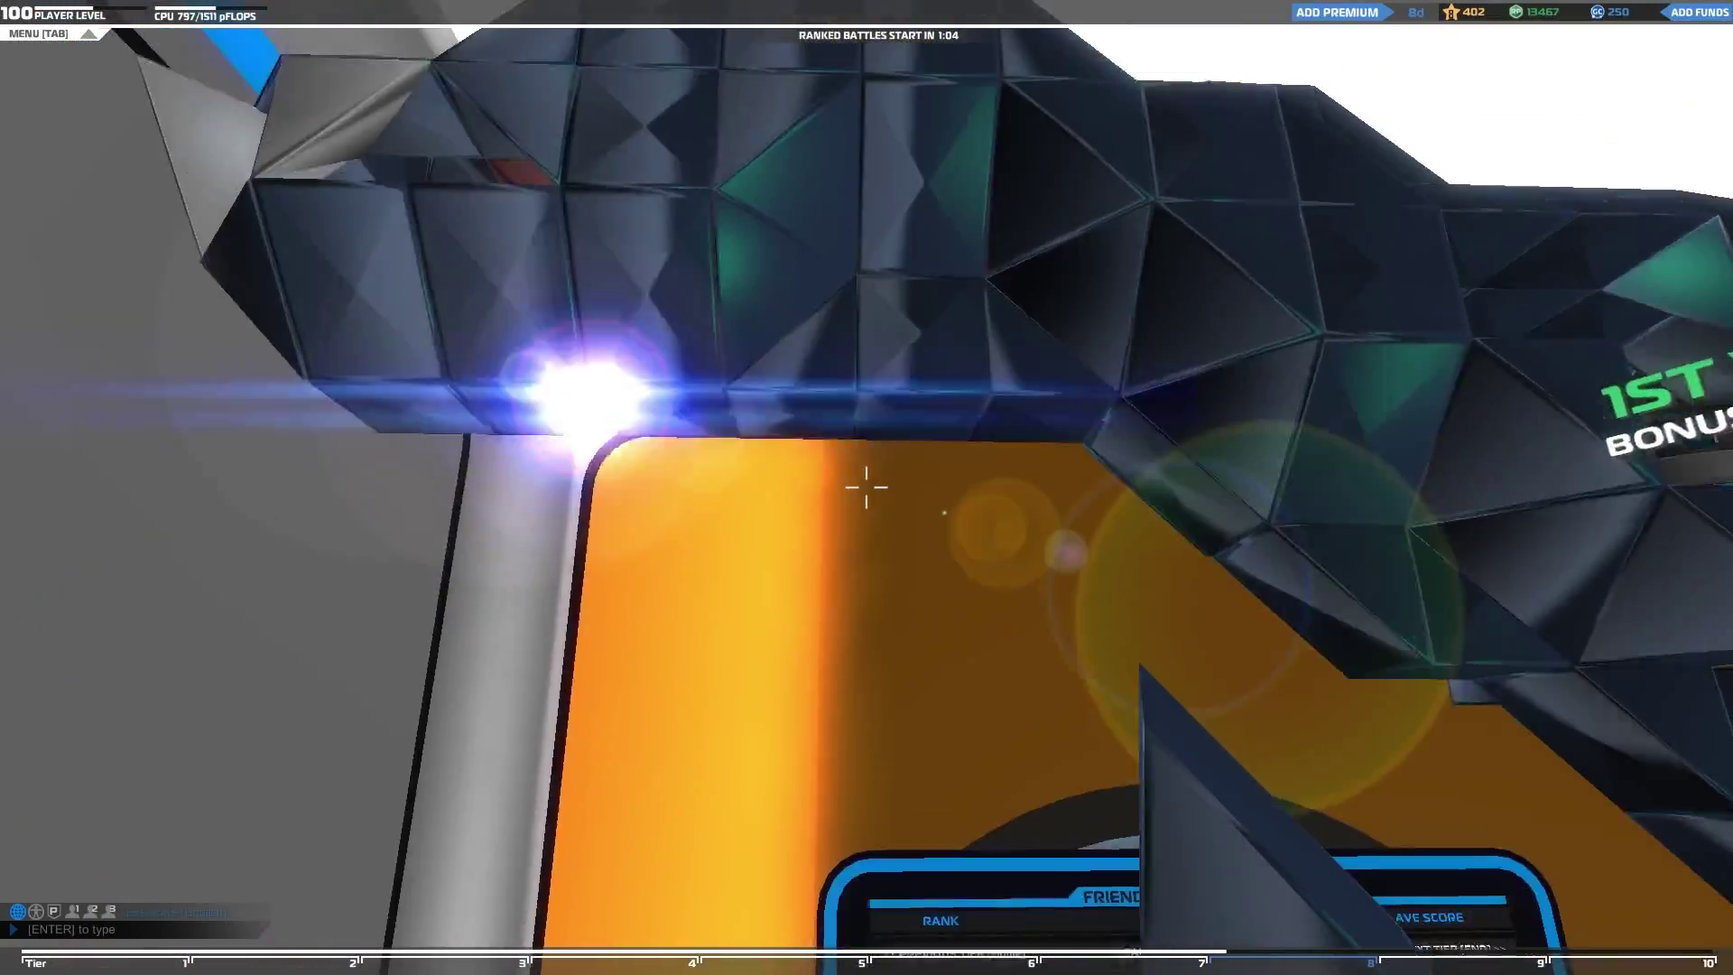
key("space")
key("space")
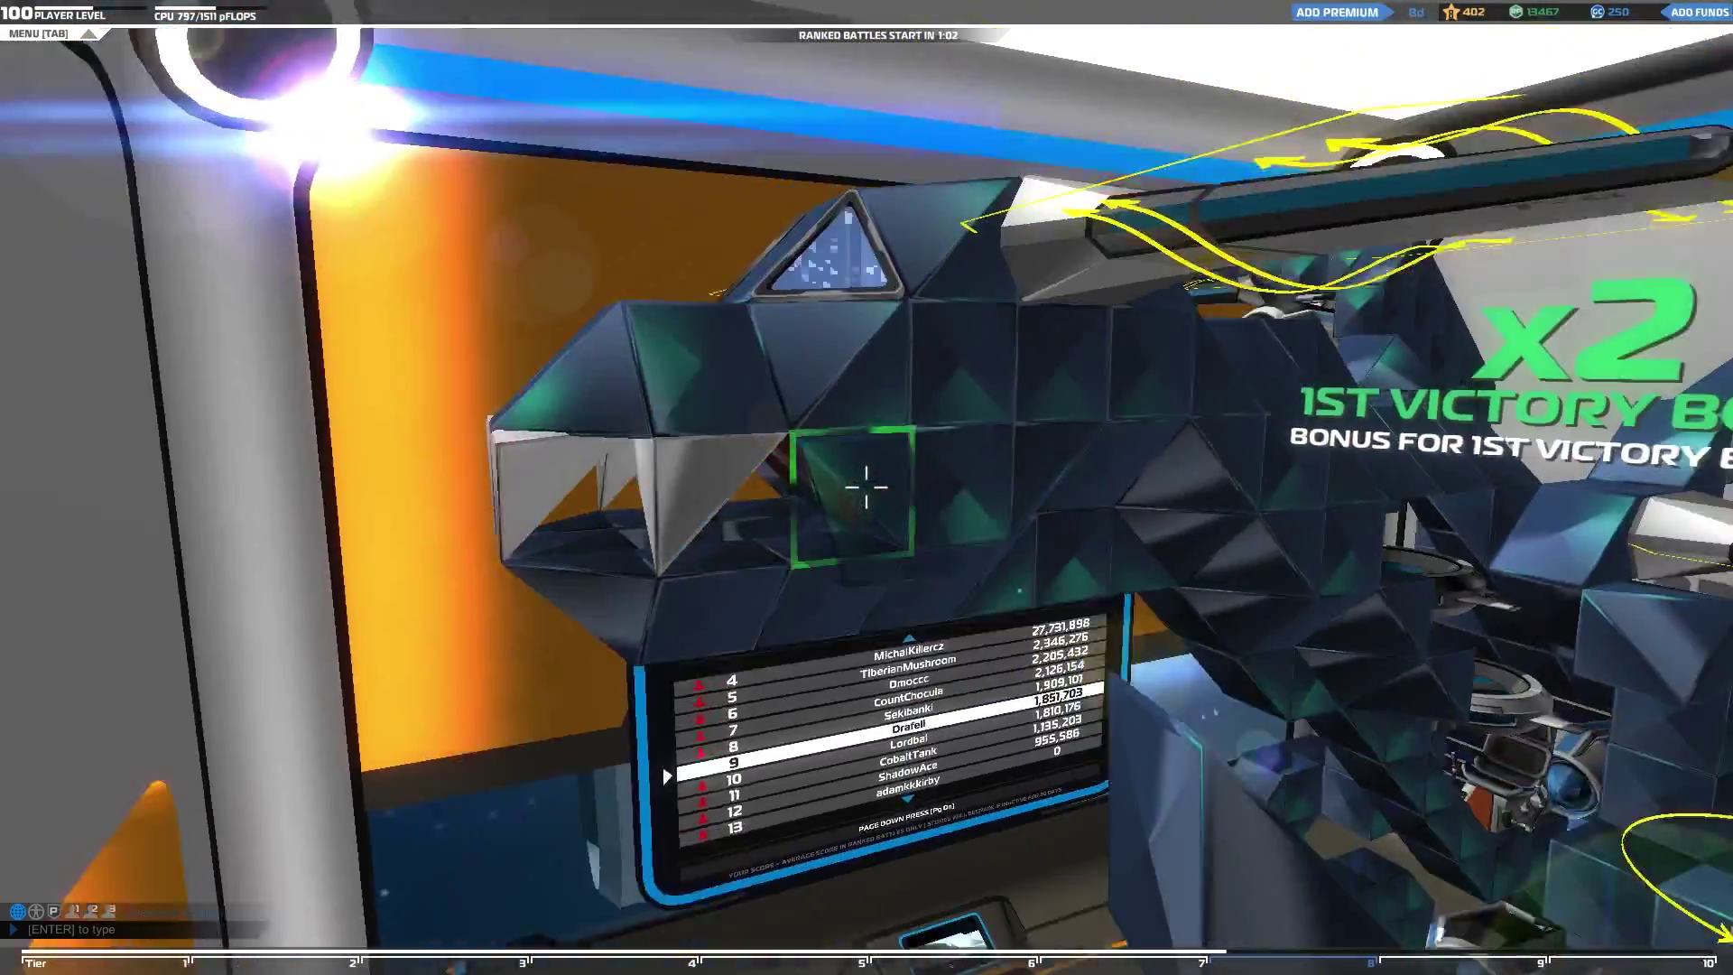
Step: Take a block out of the top of the neck and put it back
key("w")
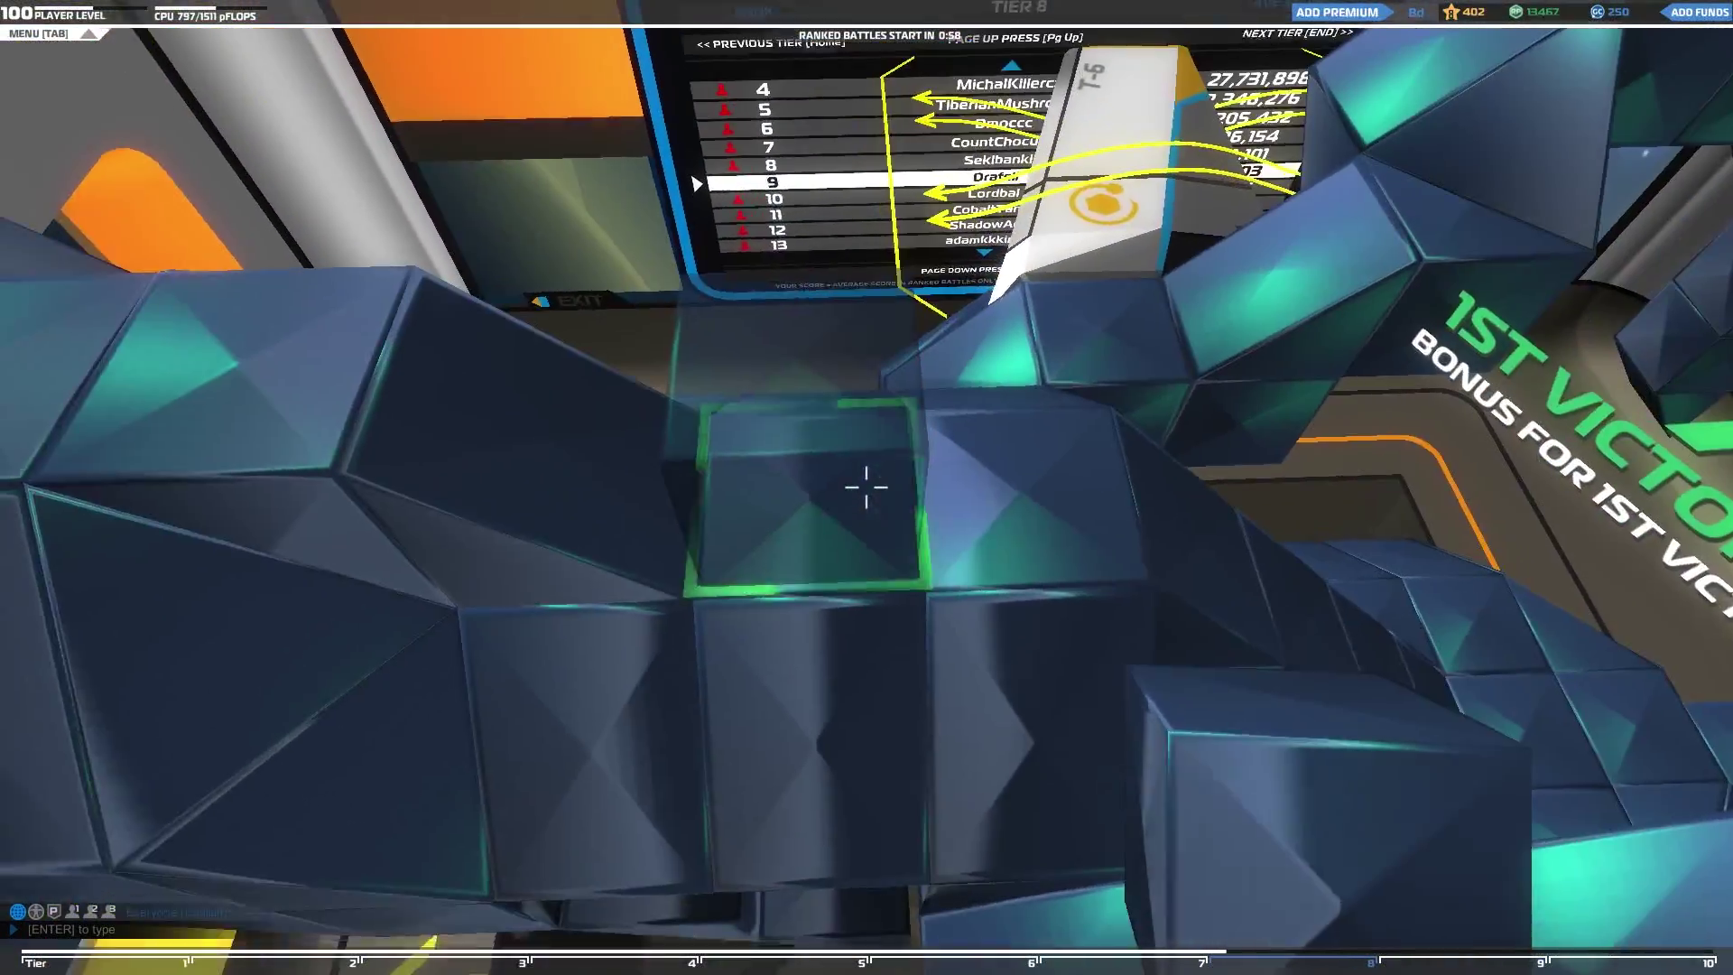
key("shift")
key("w")
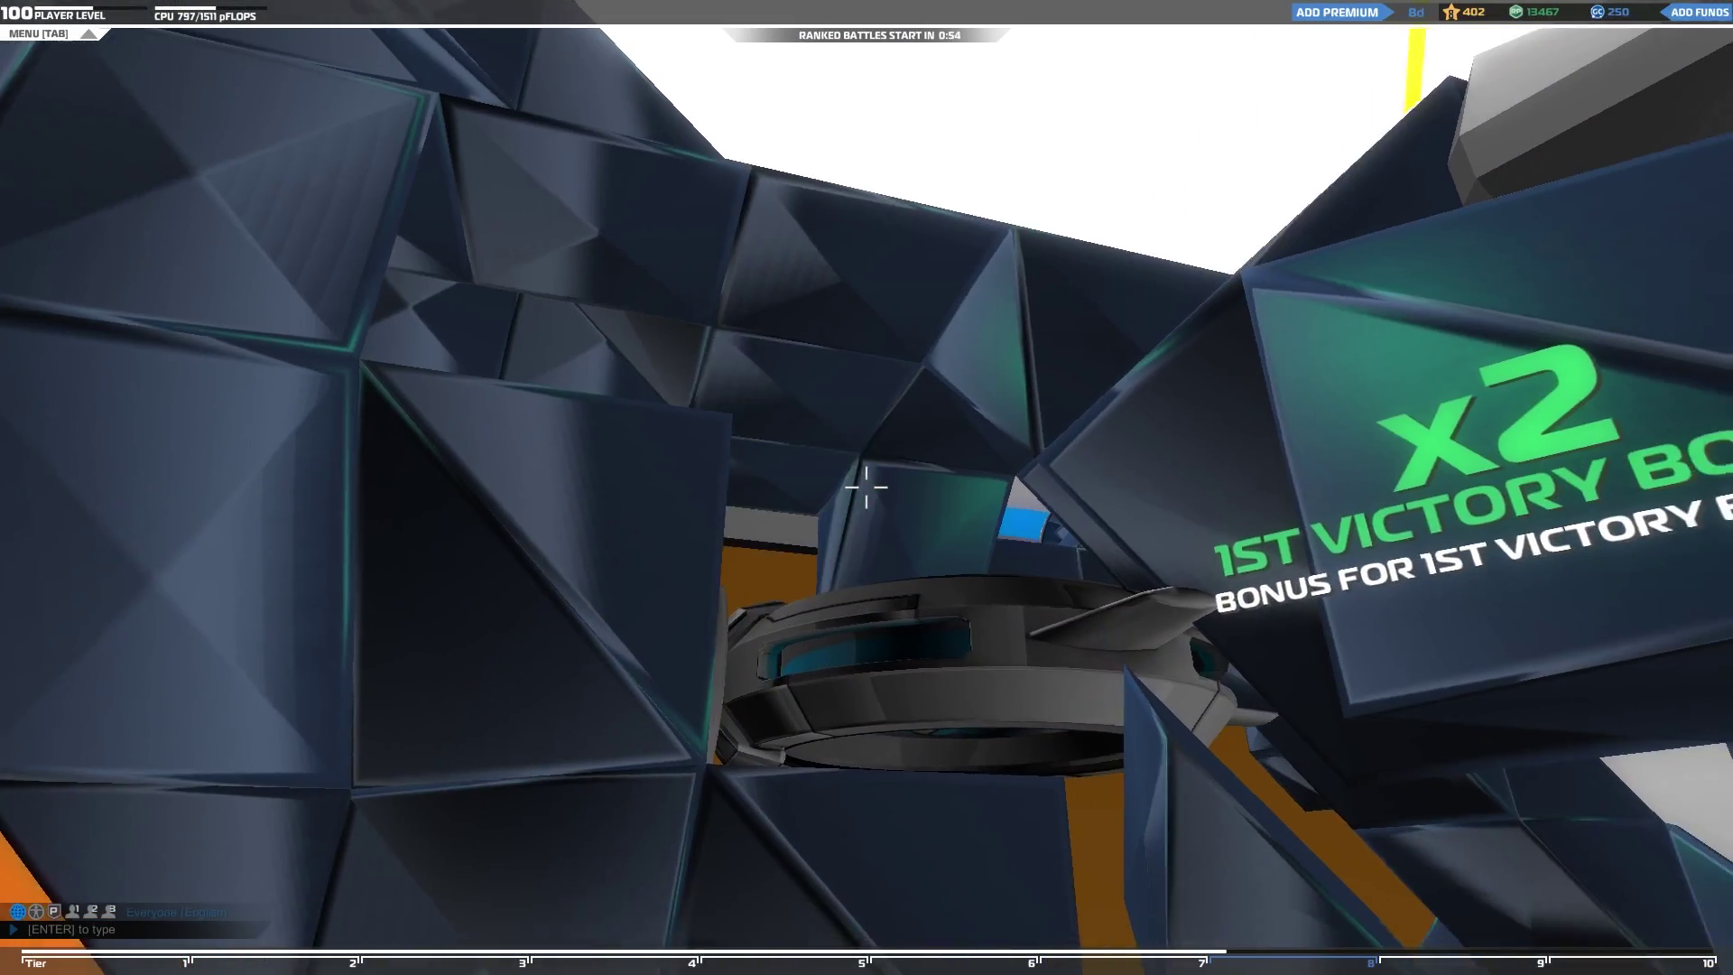
key("space")
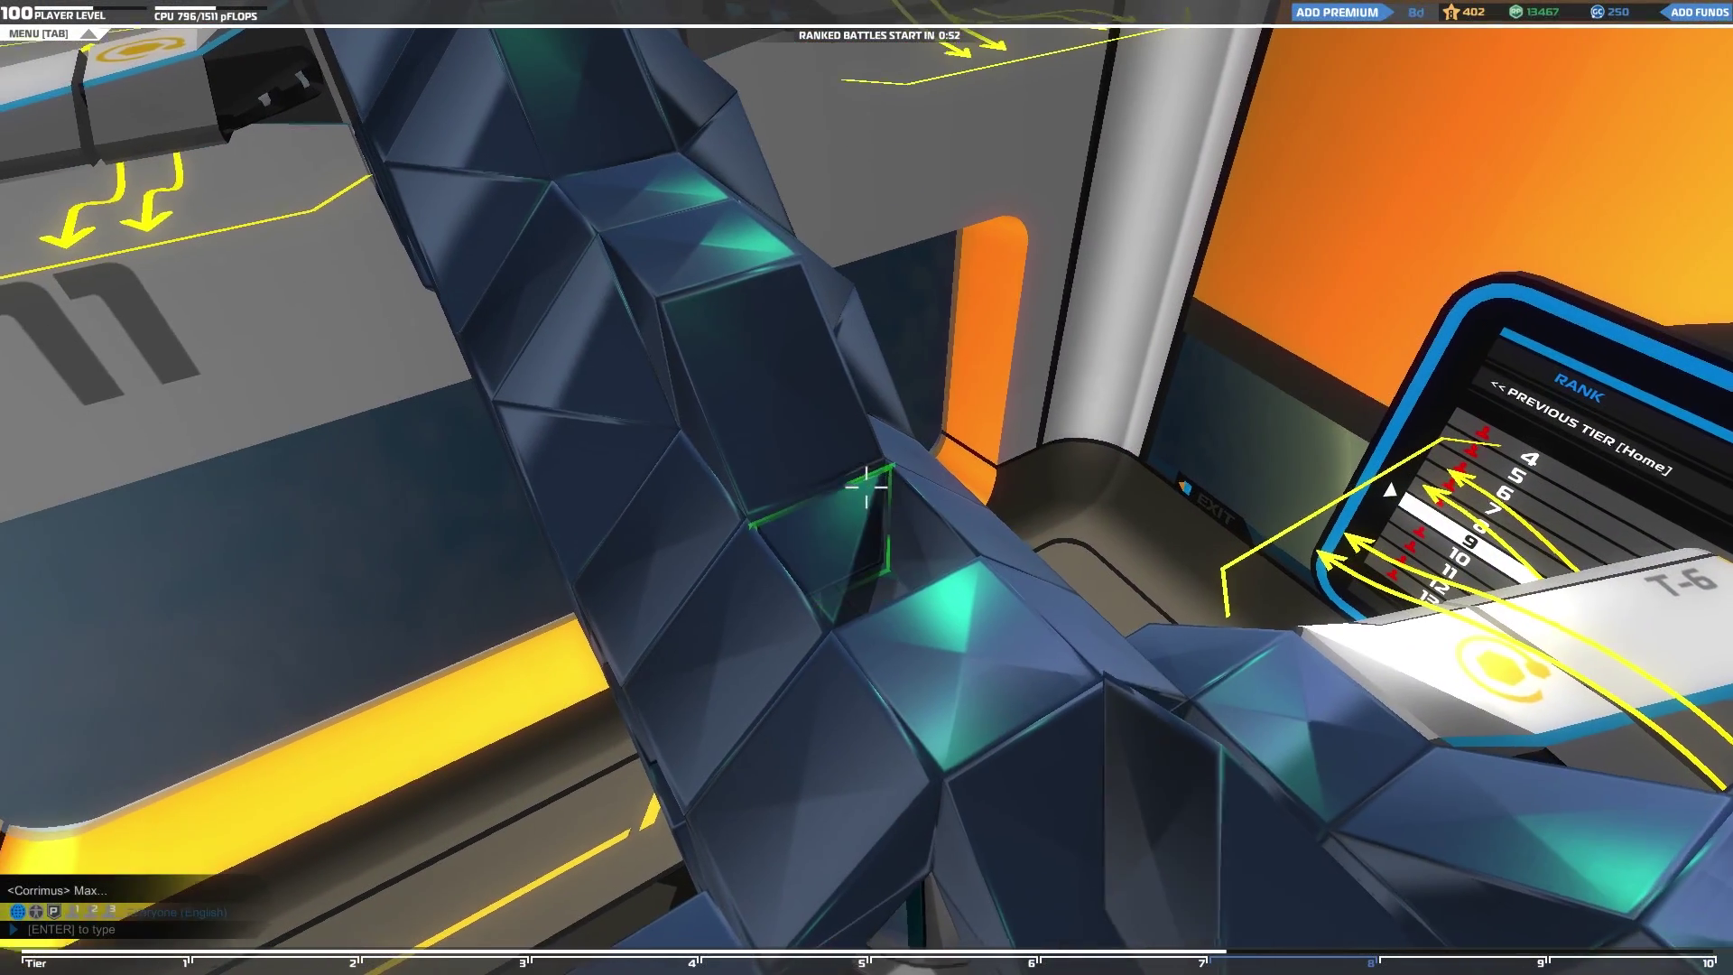
left_click(867, 487)
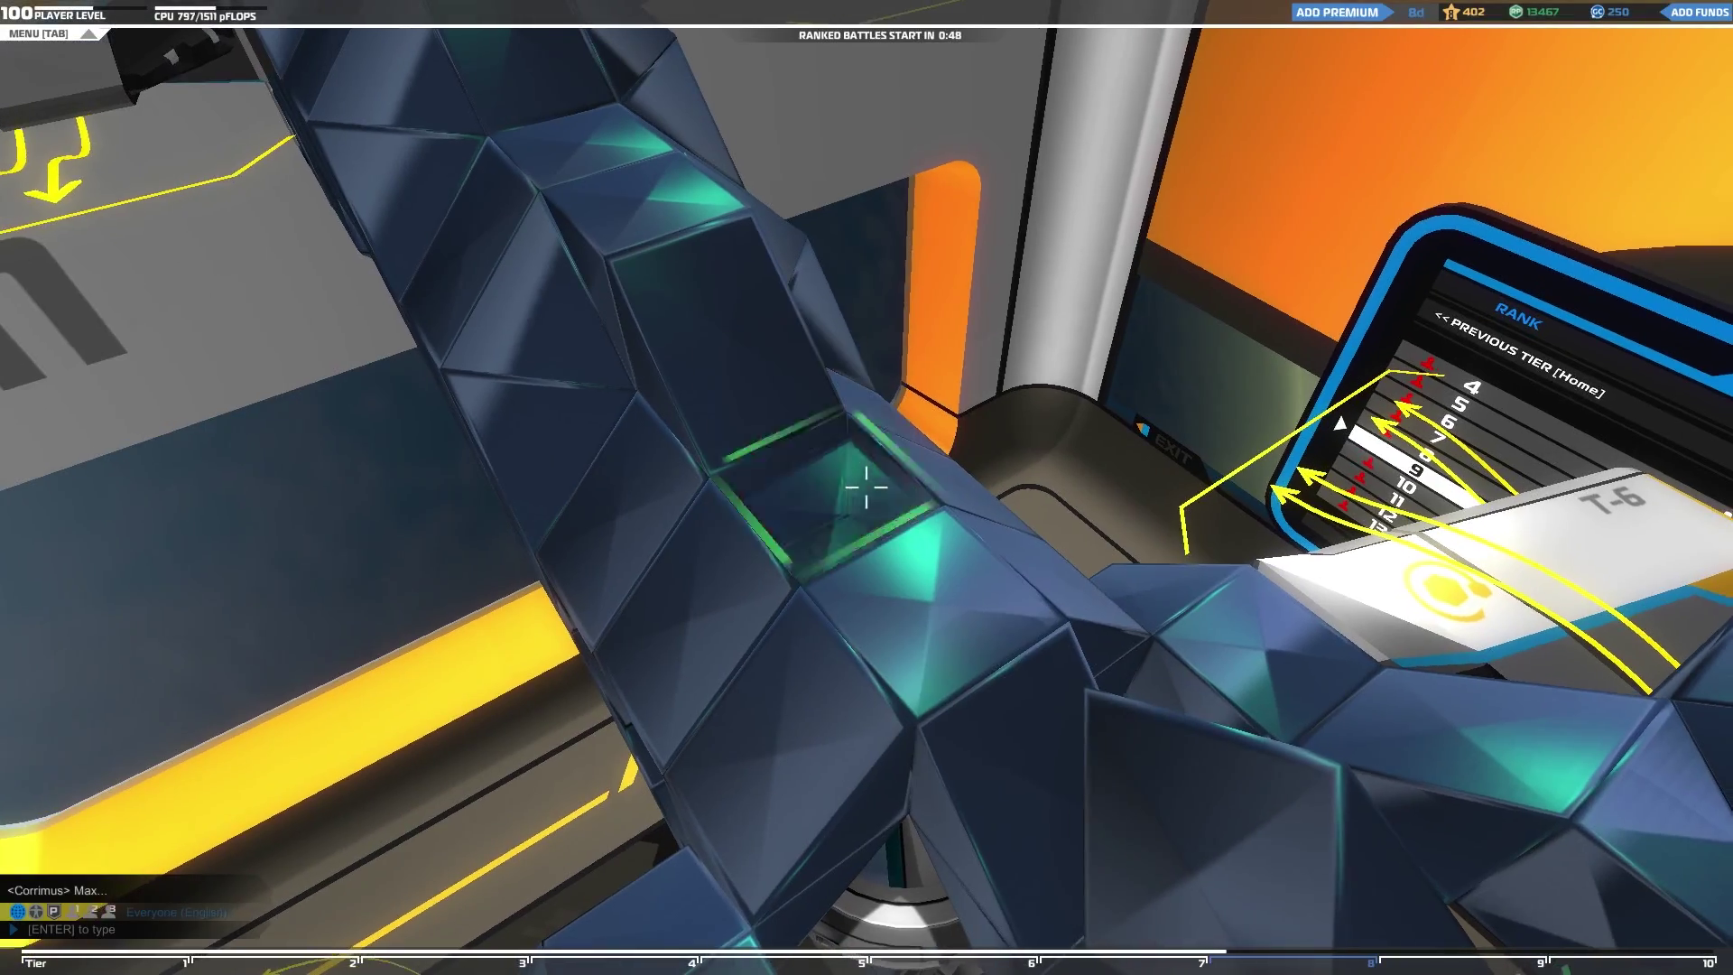
right_click(867, 488)
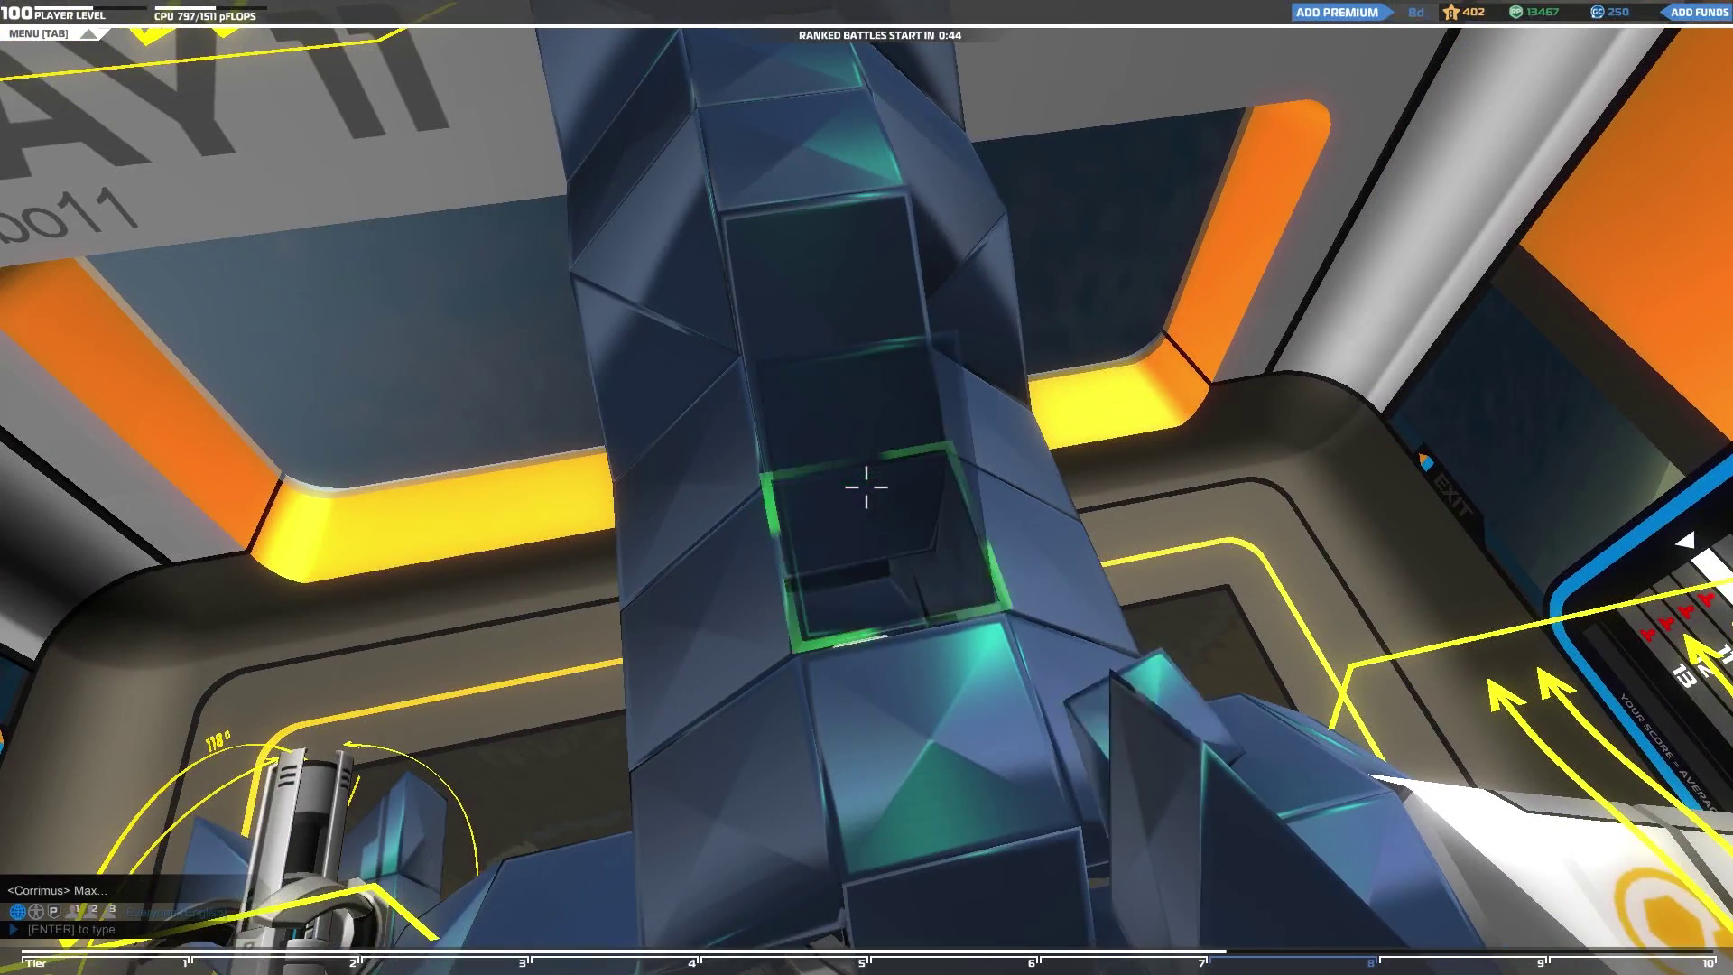
Step: Examine the hollow interior of the neck and head, including the helium block mounted inside
key("a")
key("w")
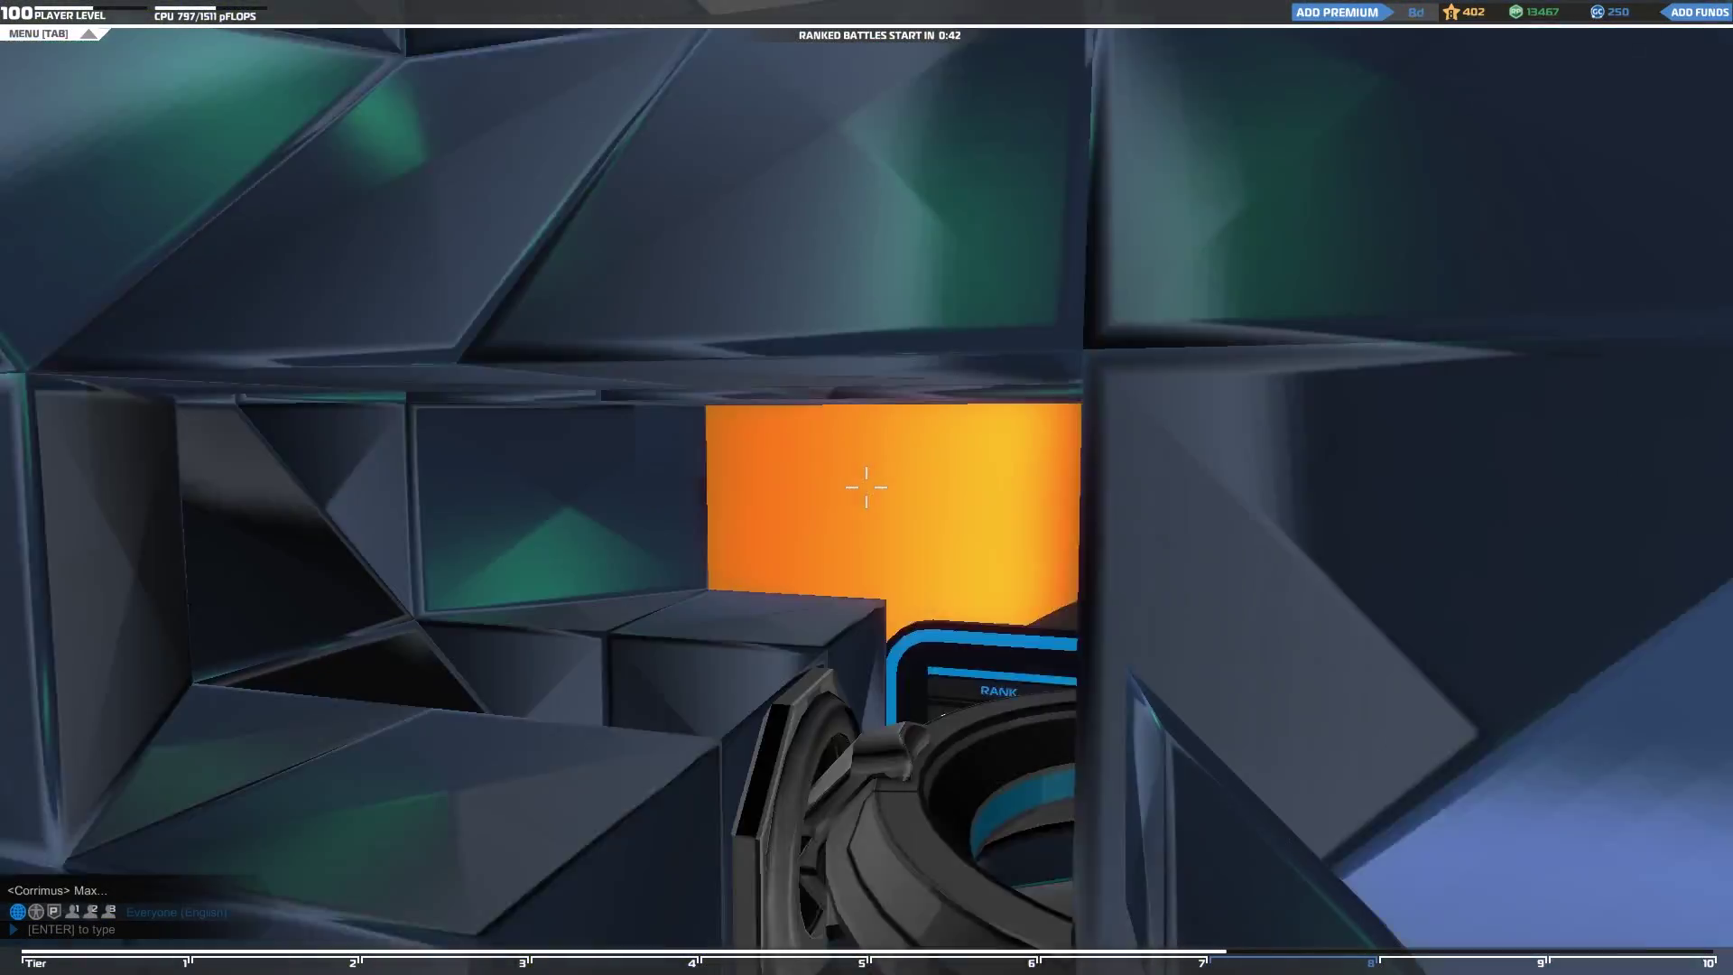
key("w")
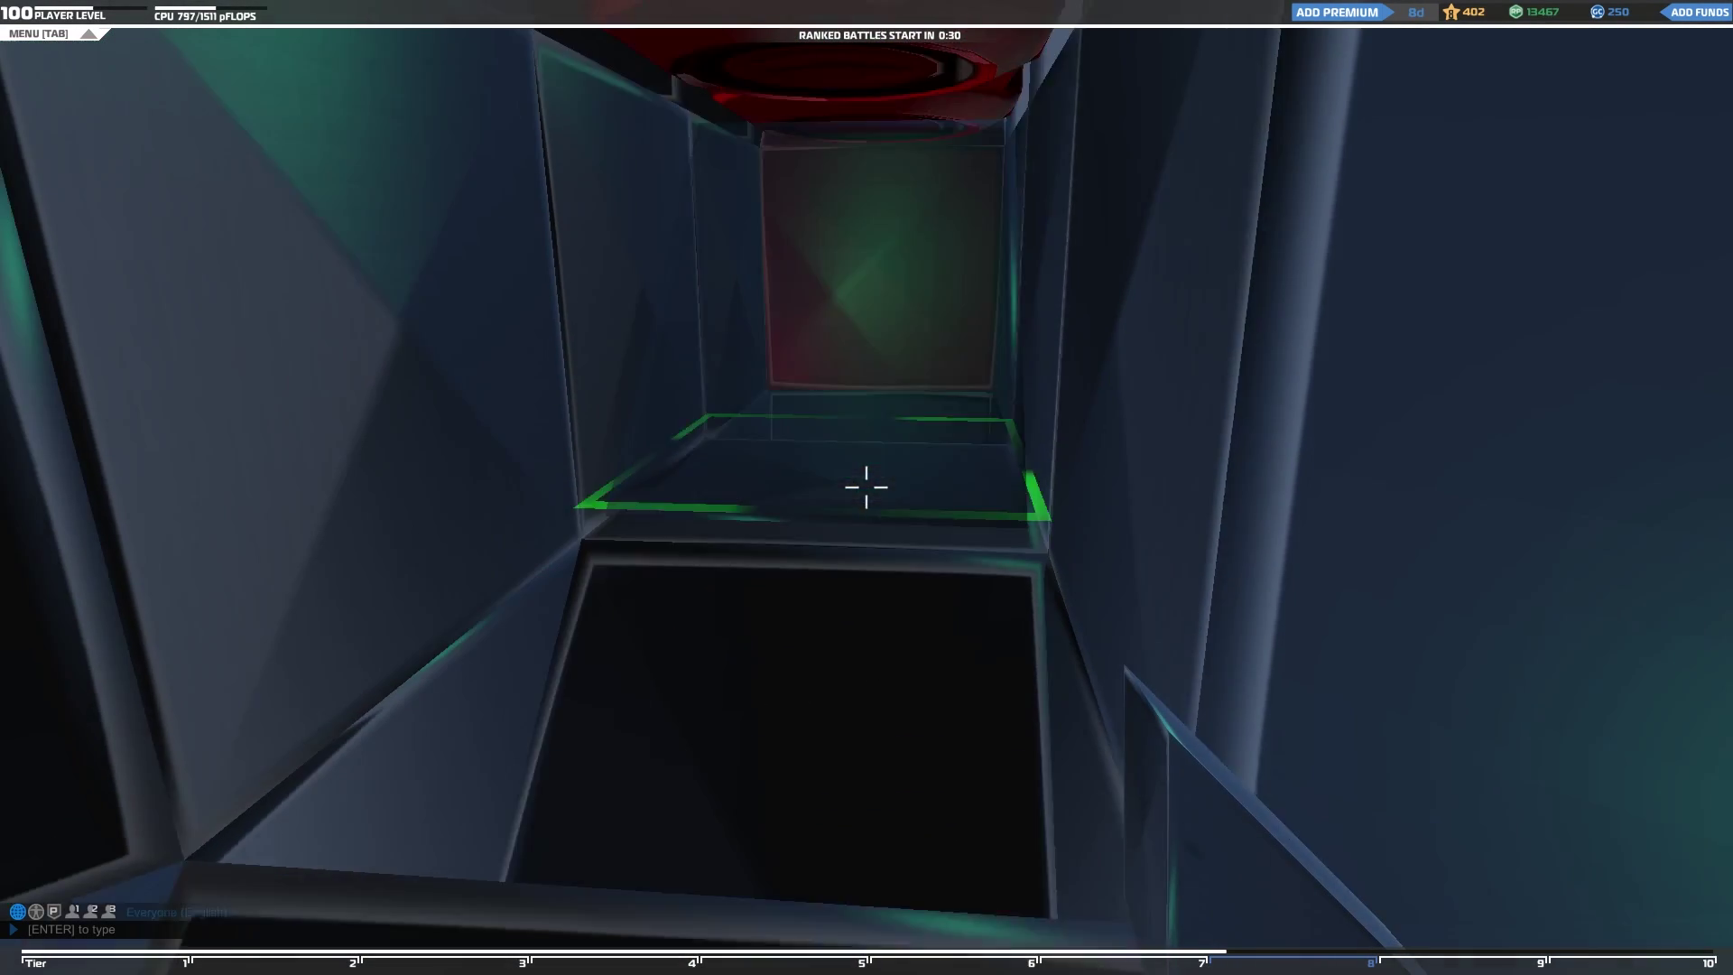
key("w")
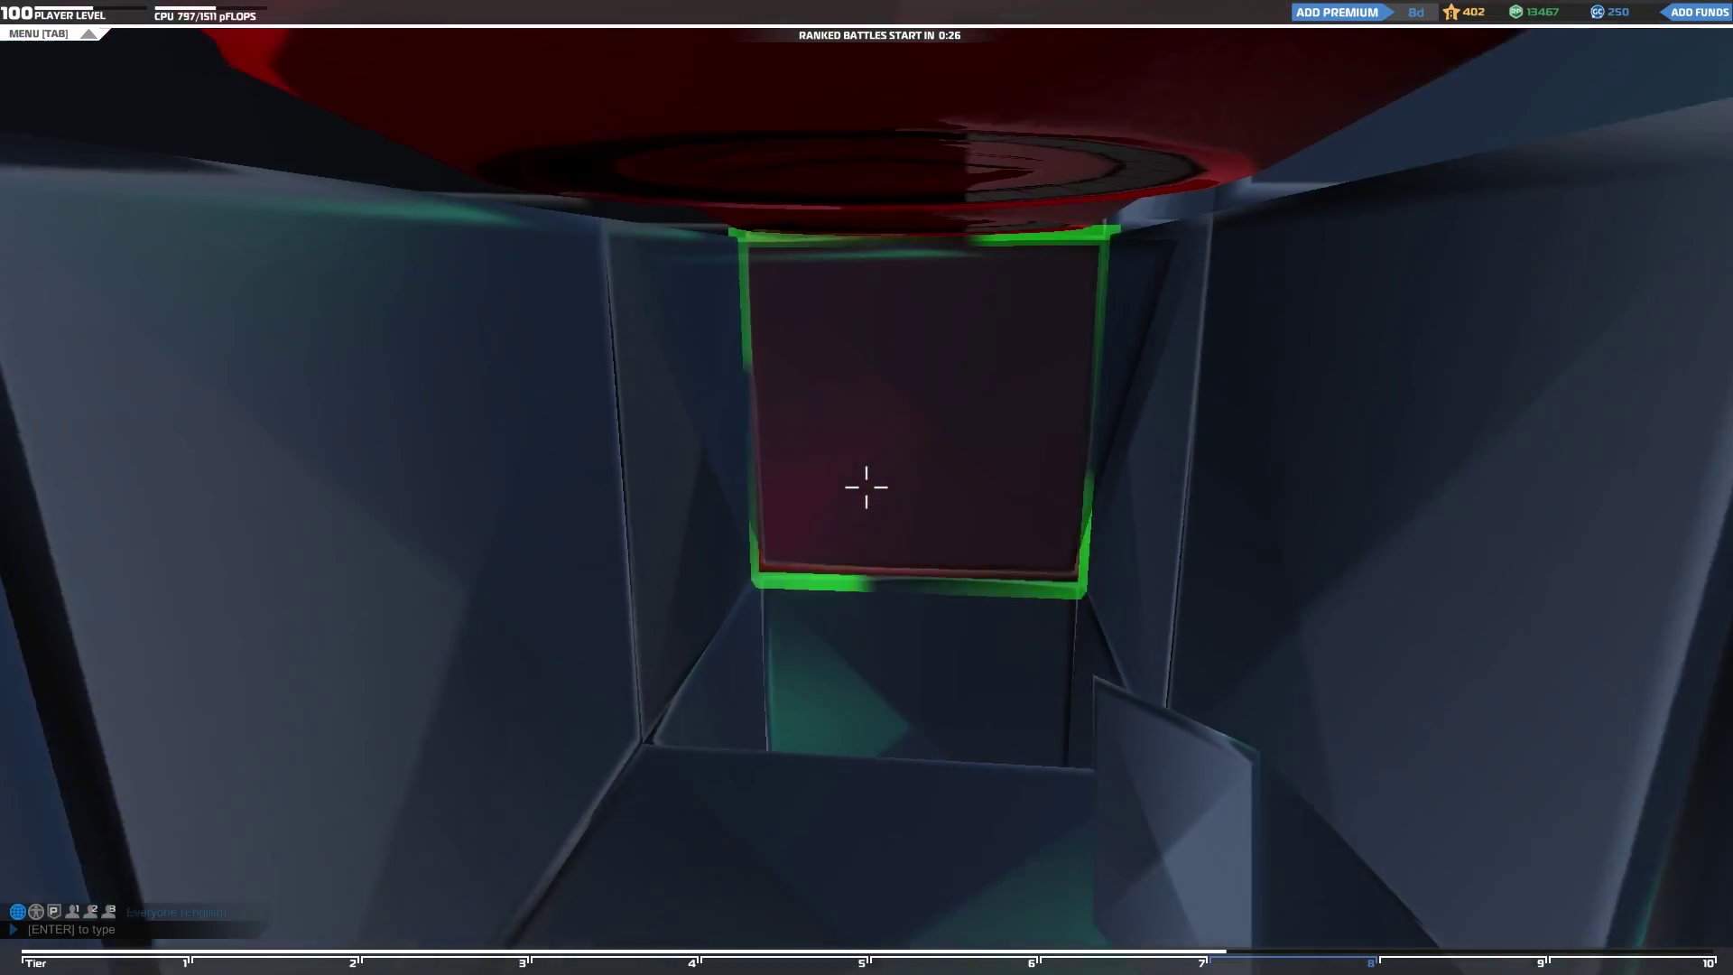
key("space")
key("s")
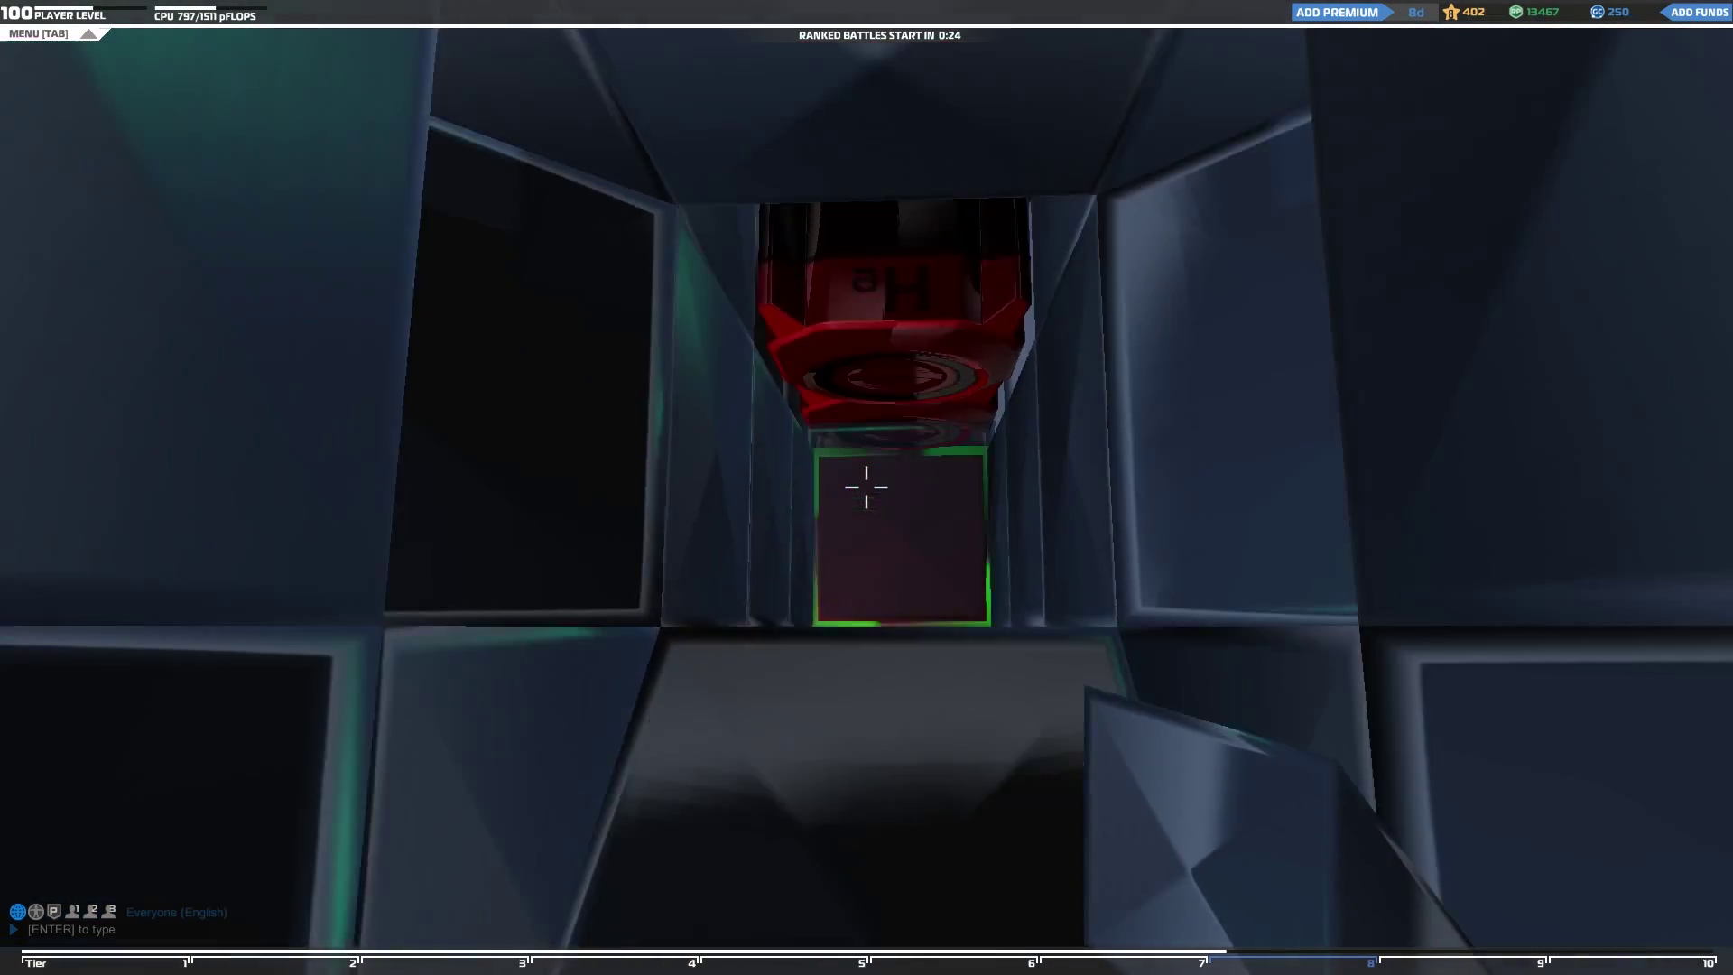
key("w")
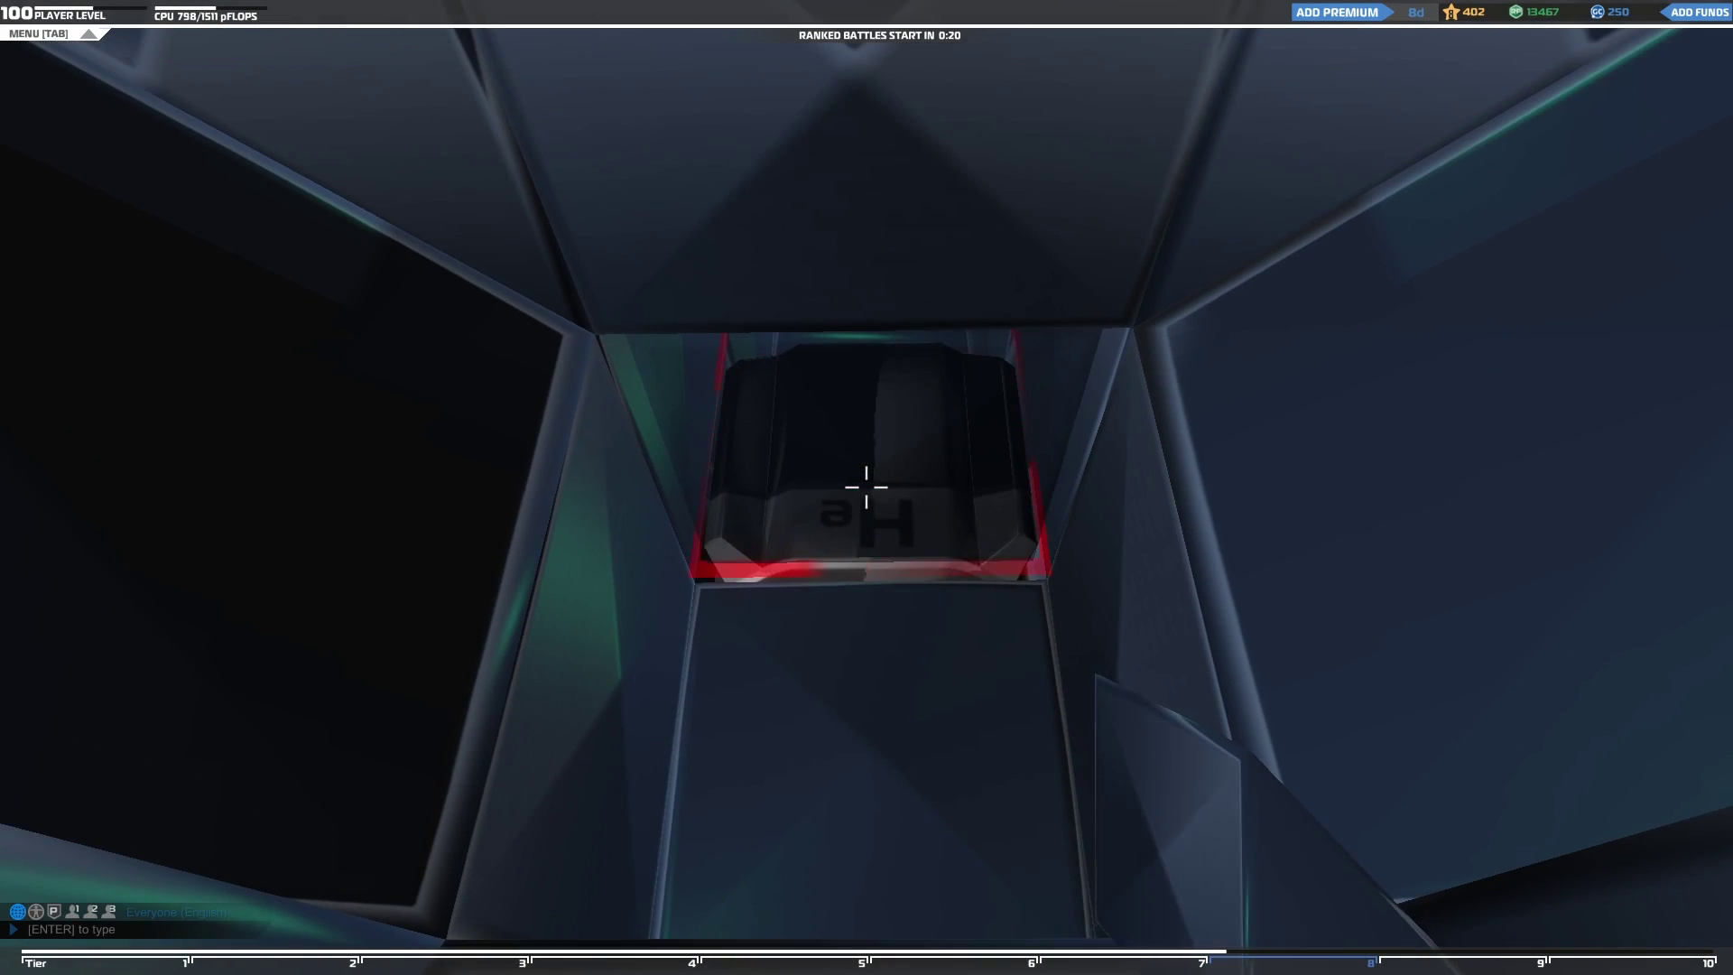
key("w")
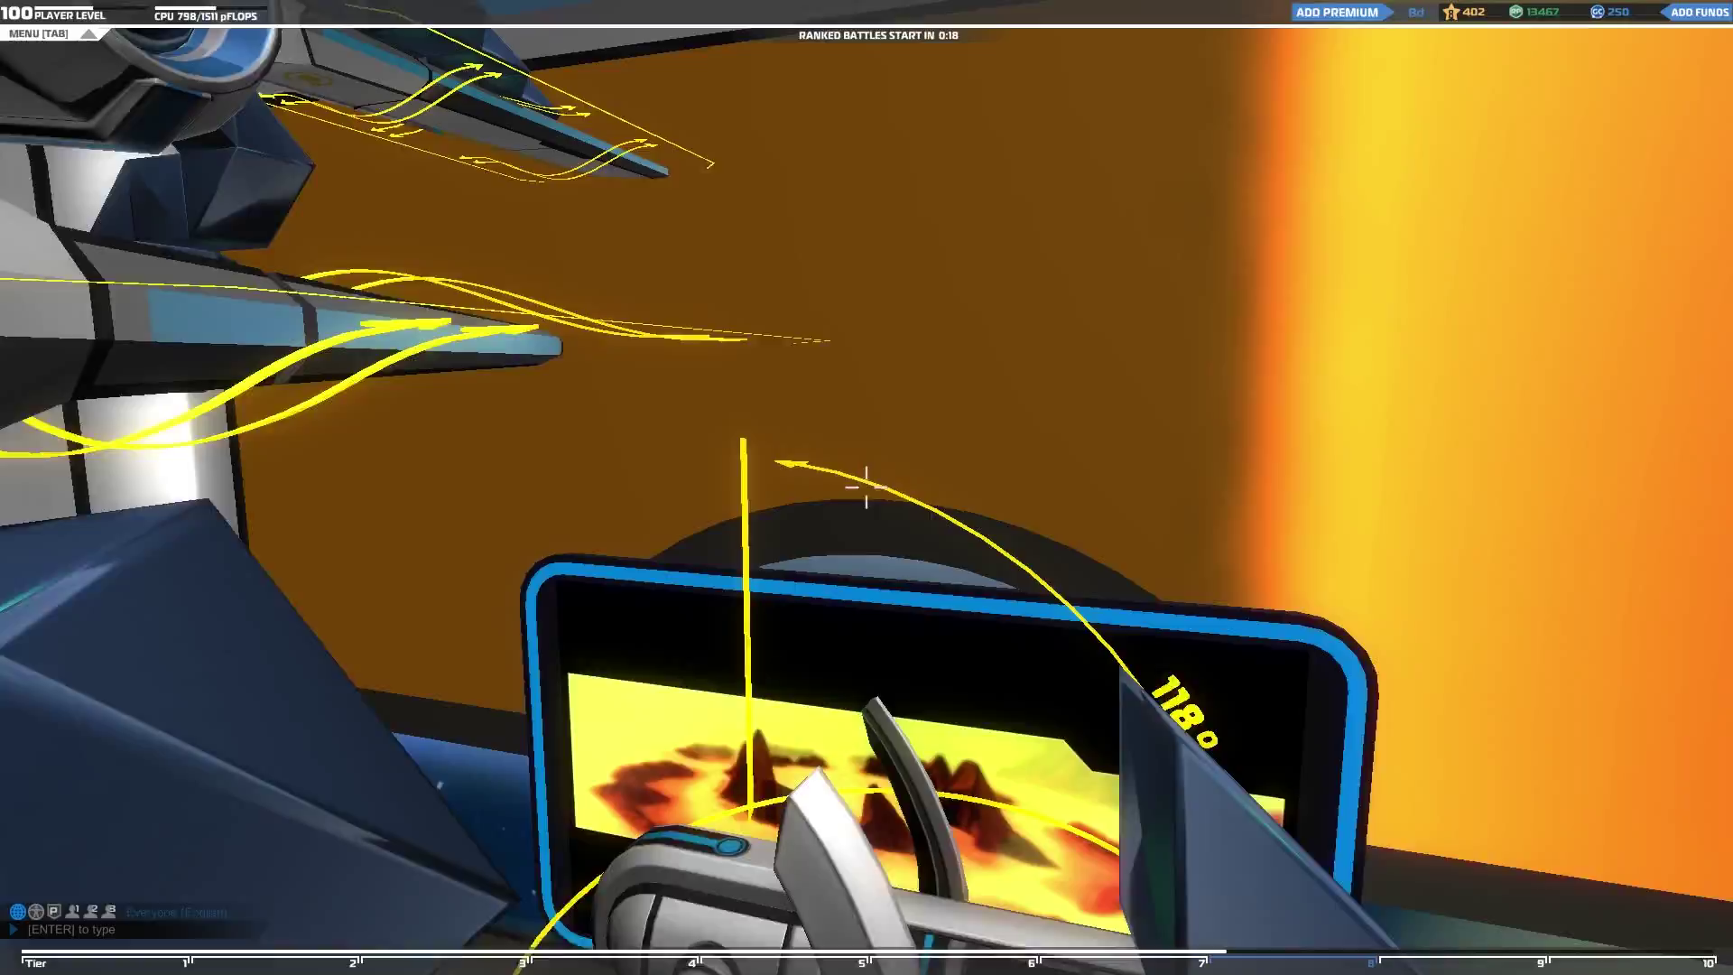
Step: Examine the outside of the neck from the side, above and below, and where it joins the chest and shoulders
key("a")
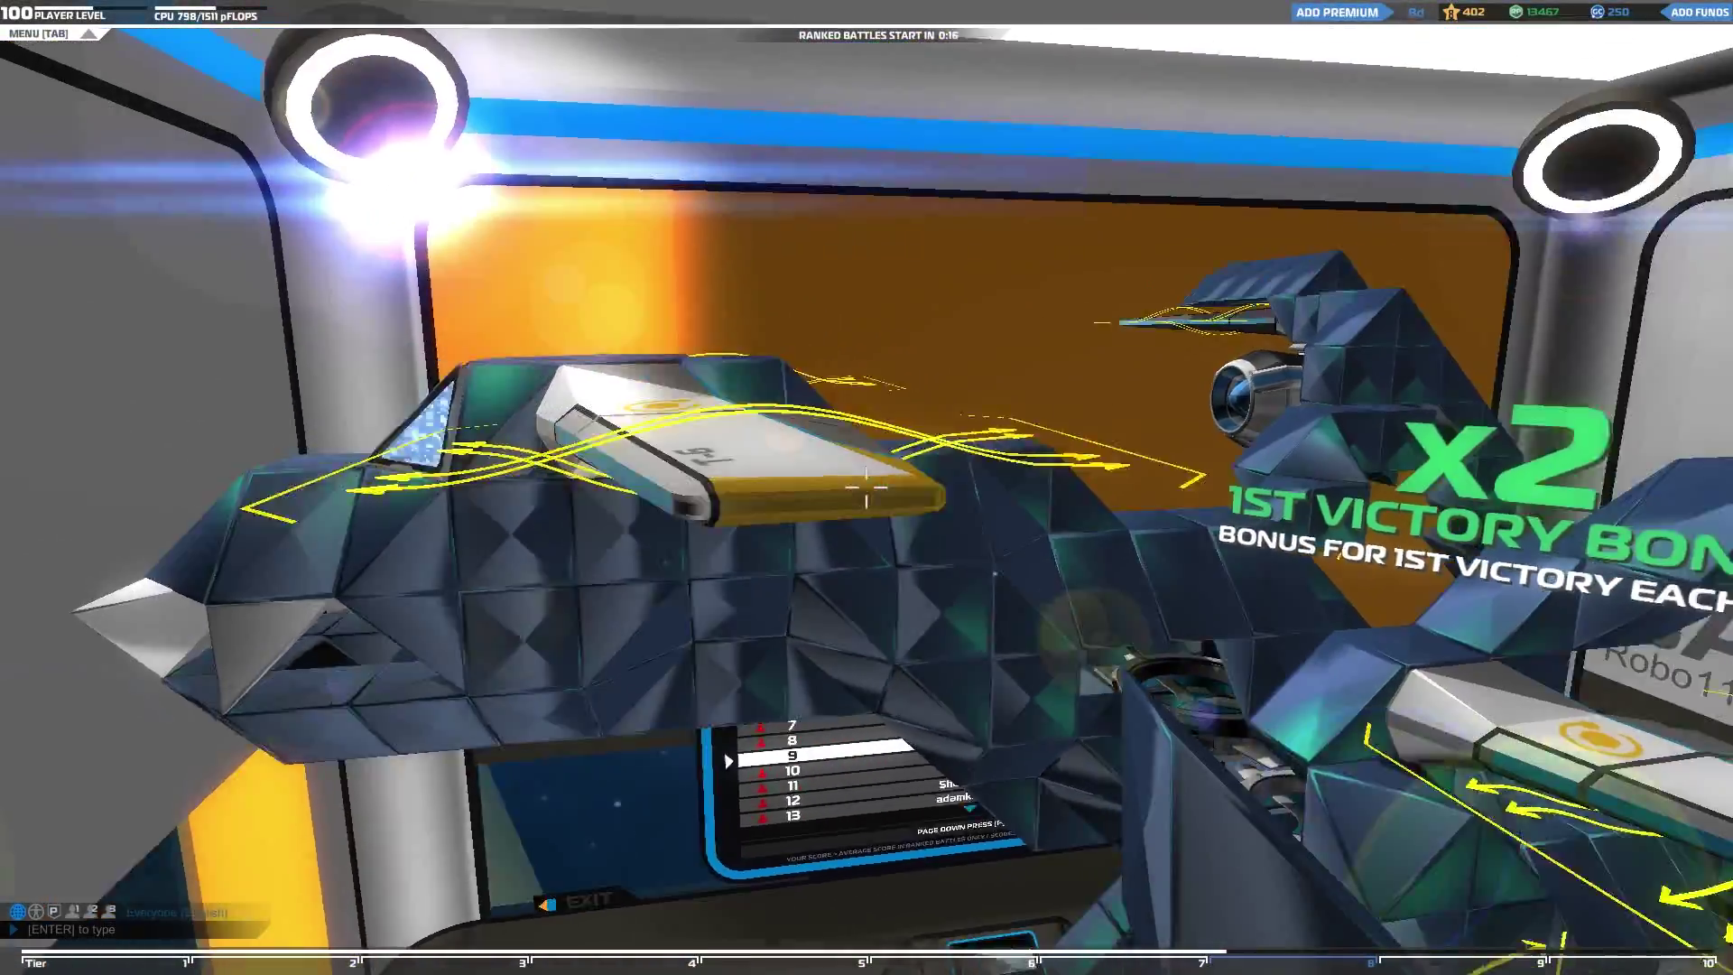
key("w")
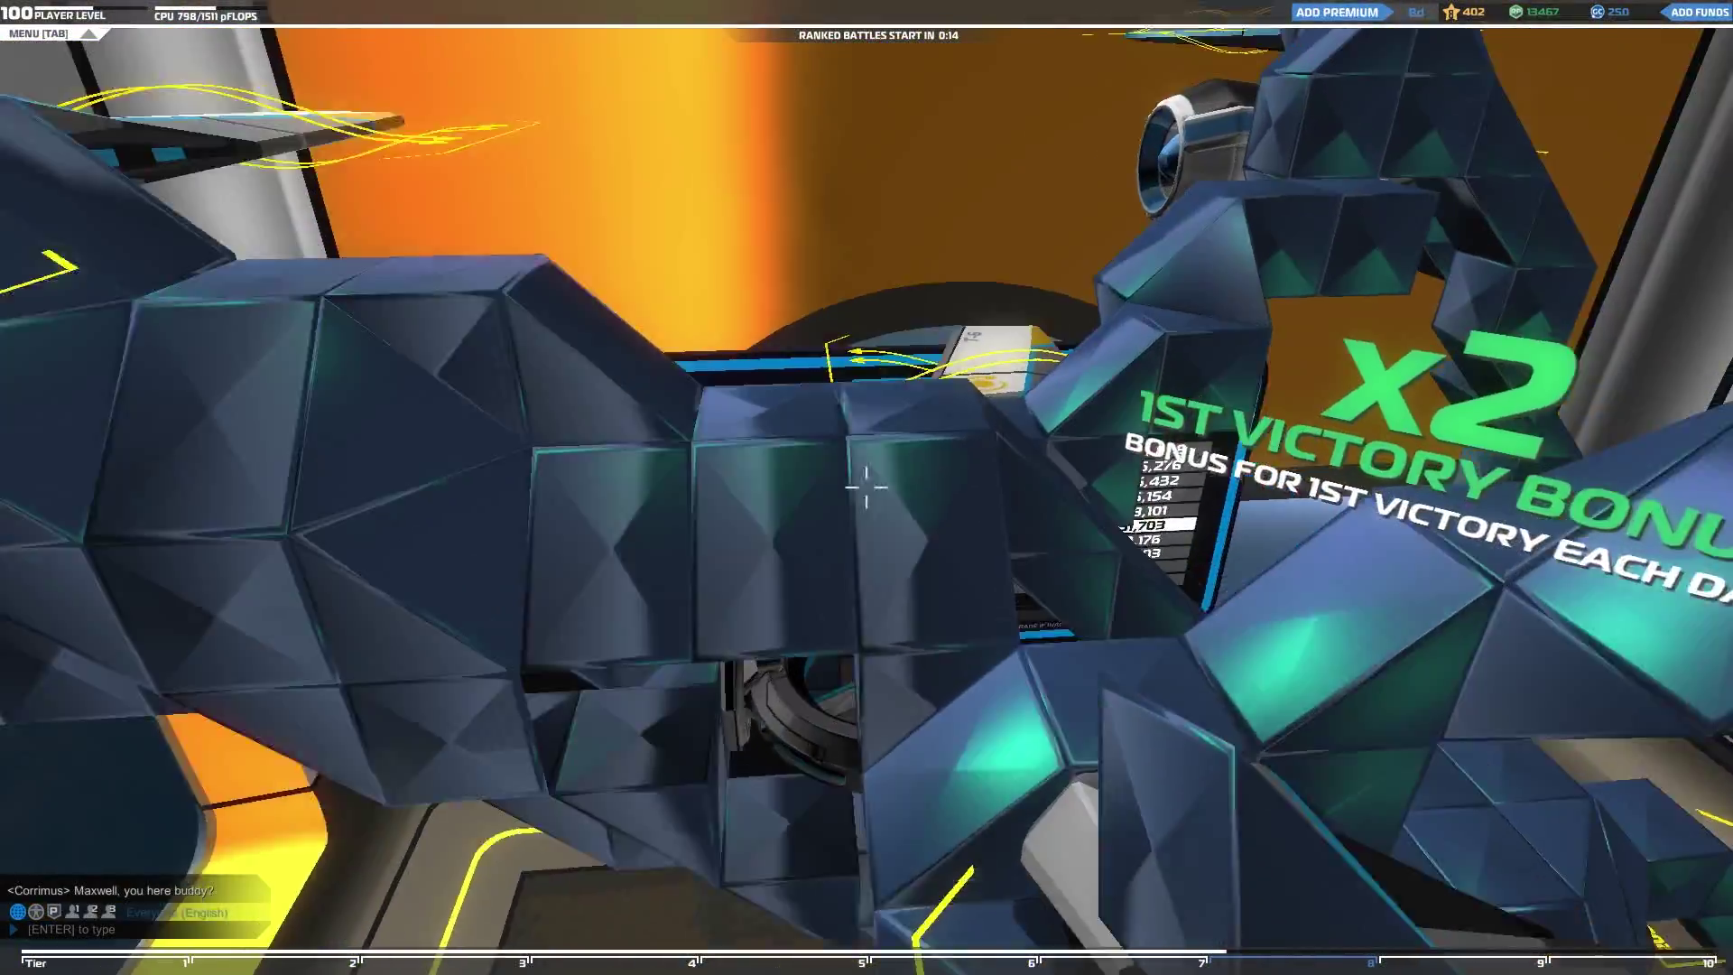
key("a")
key("w")
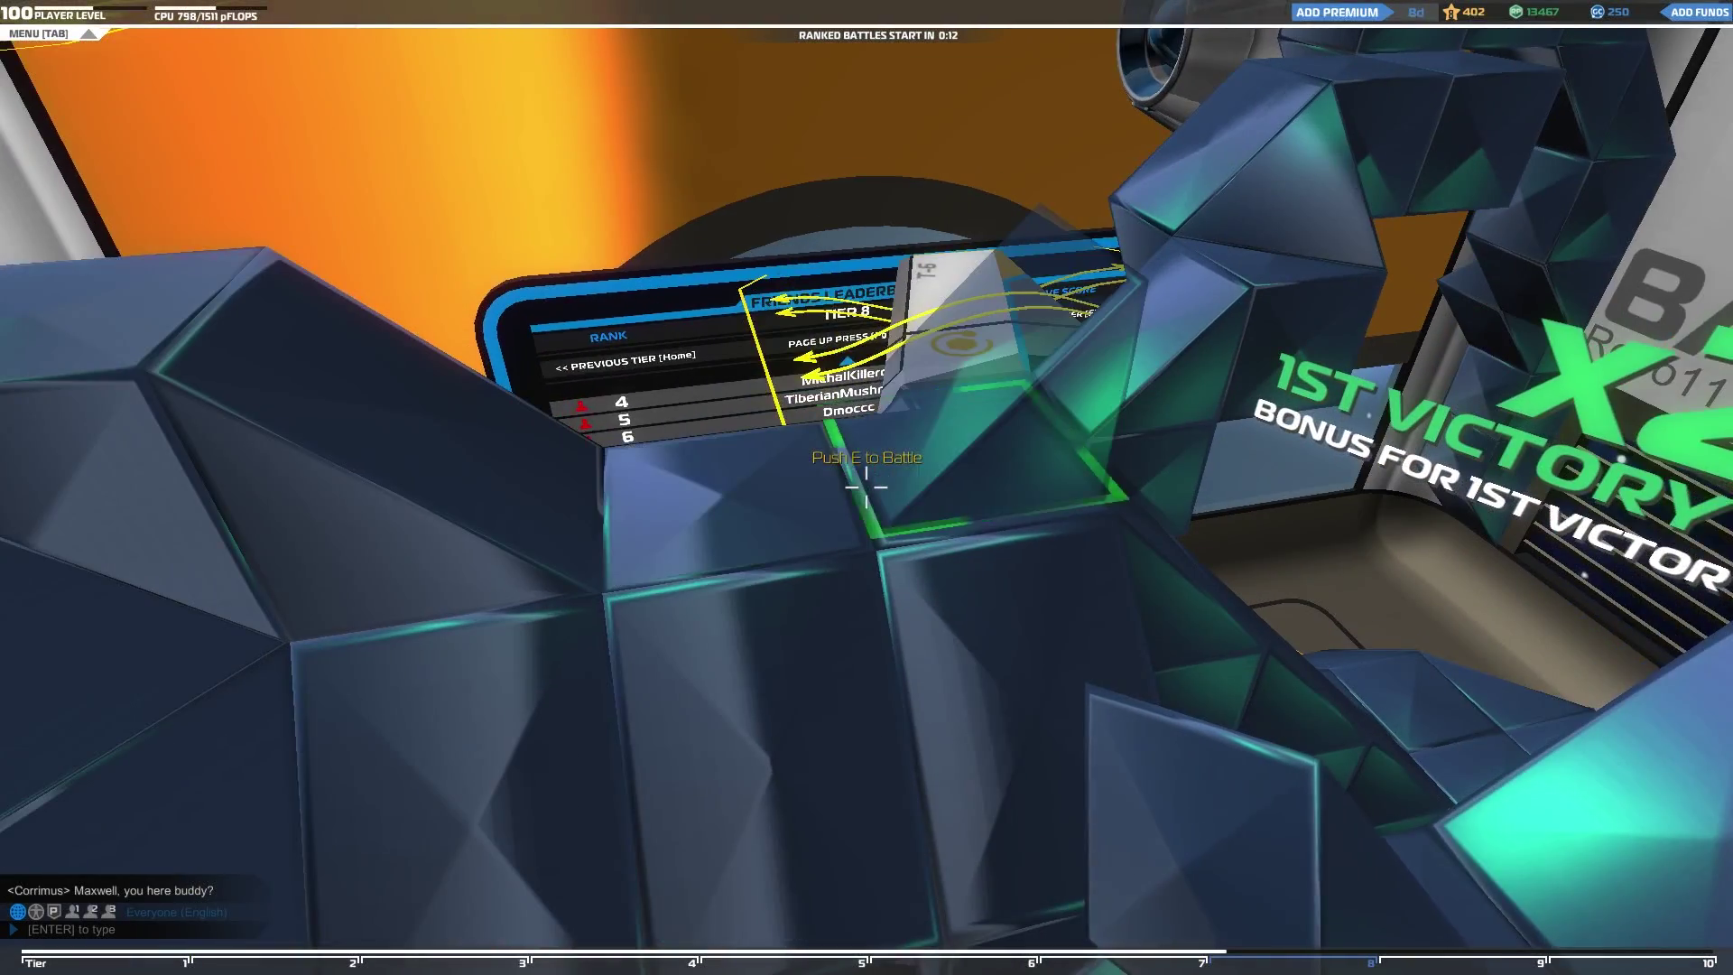
key("w")
key("a")
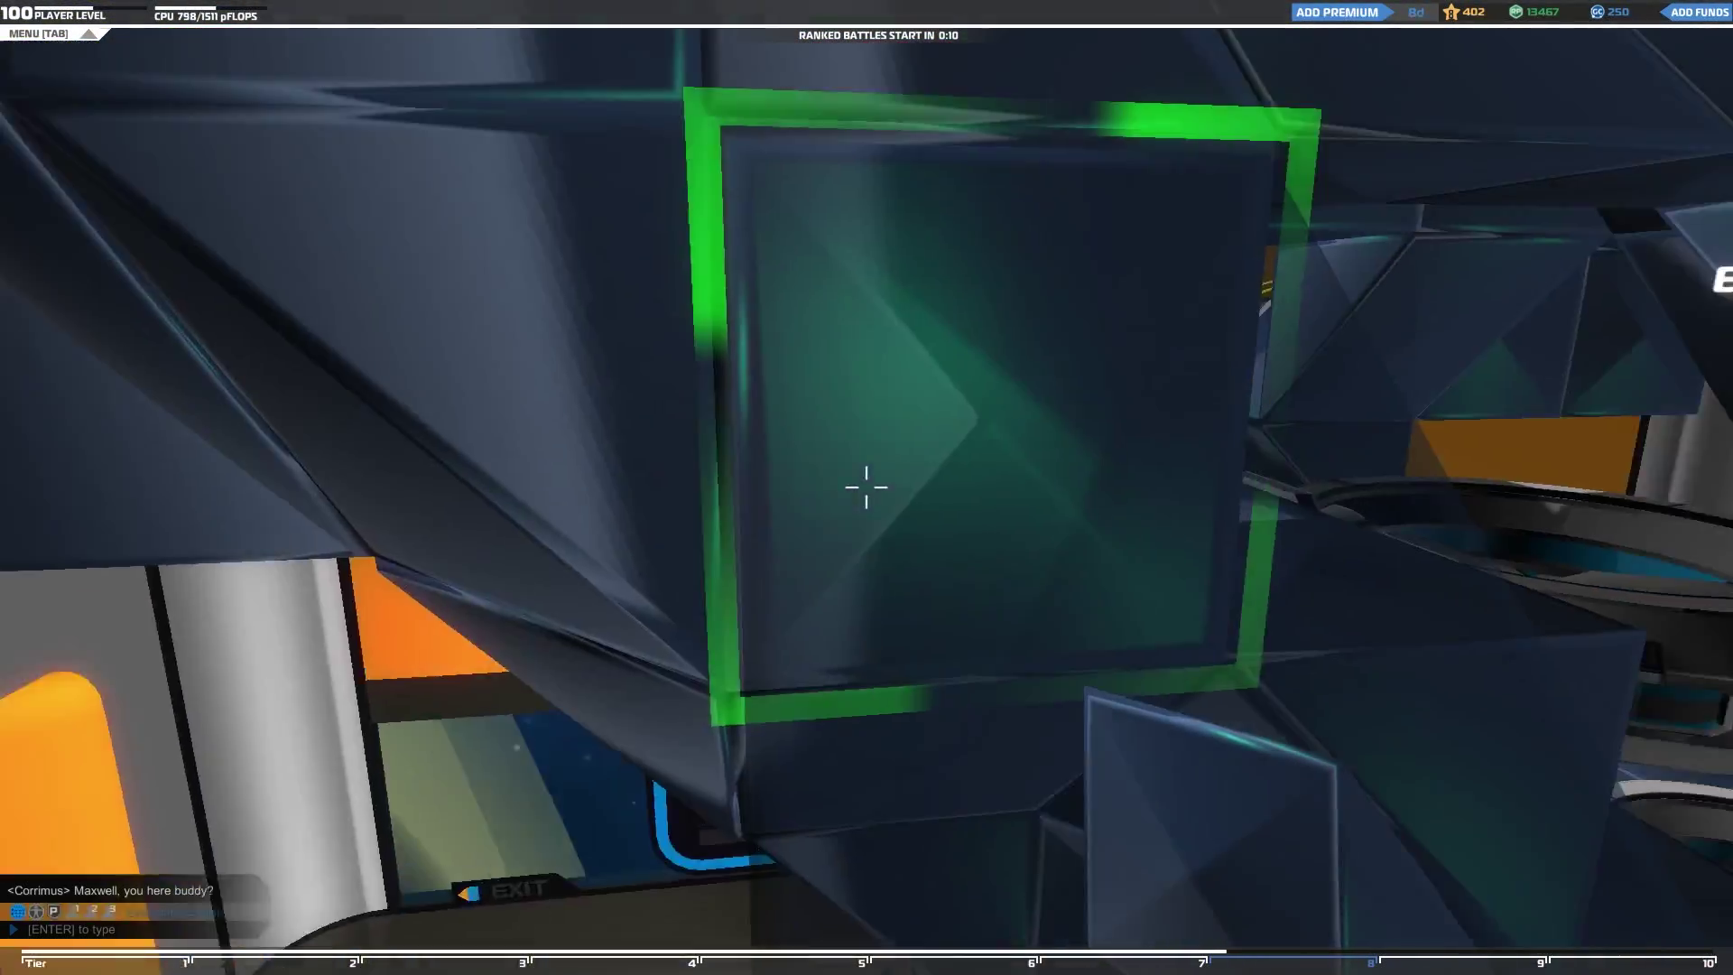
key("s")
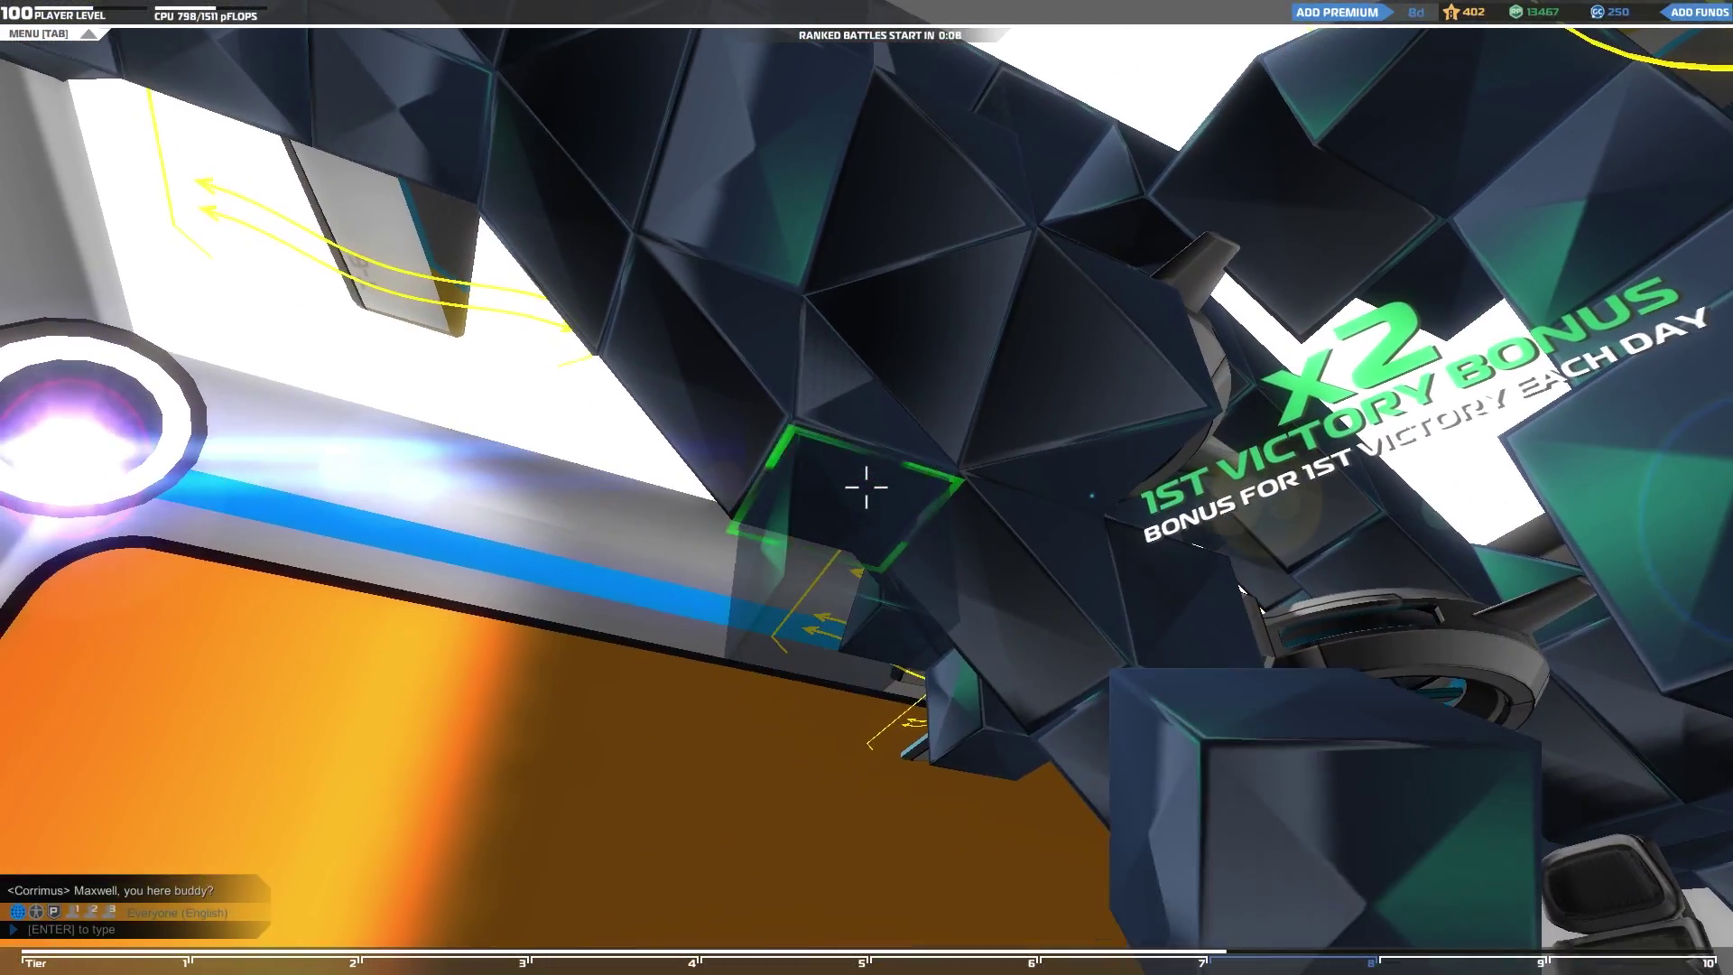
key("s")
key("d")
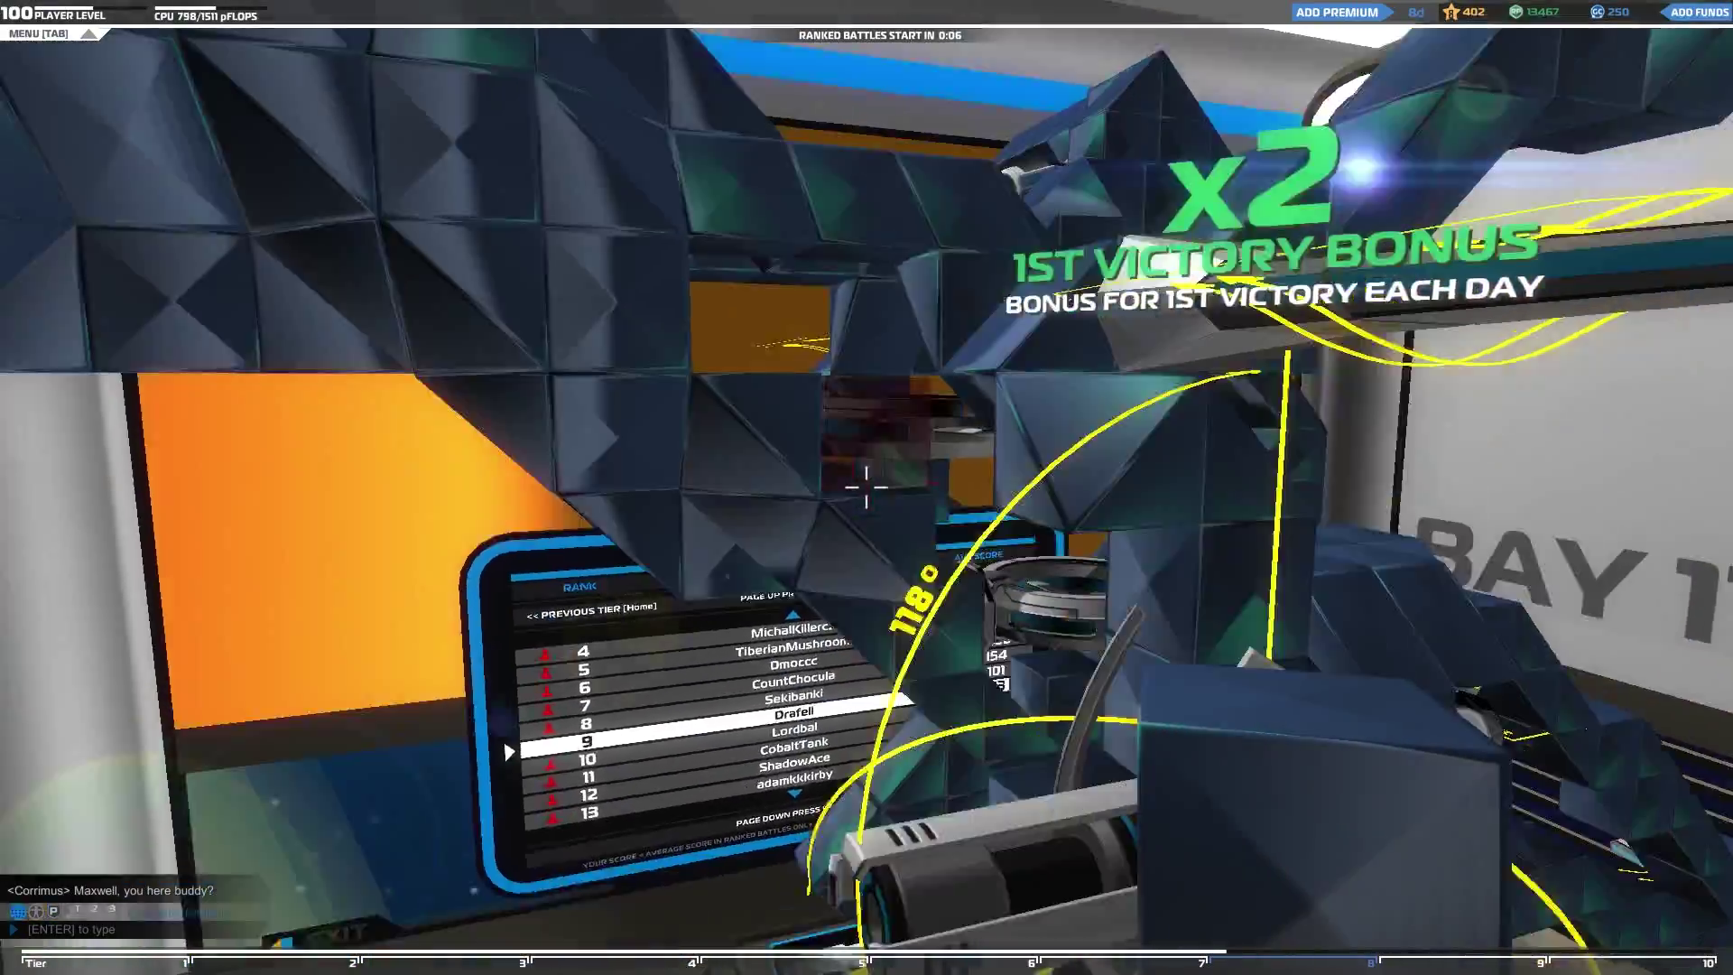
key("s")
key("a")
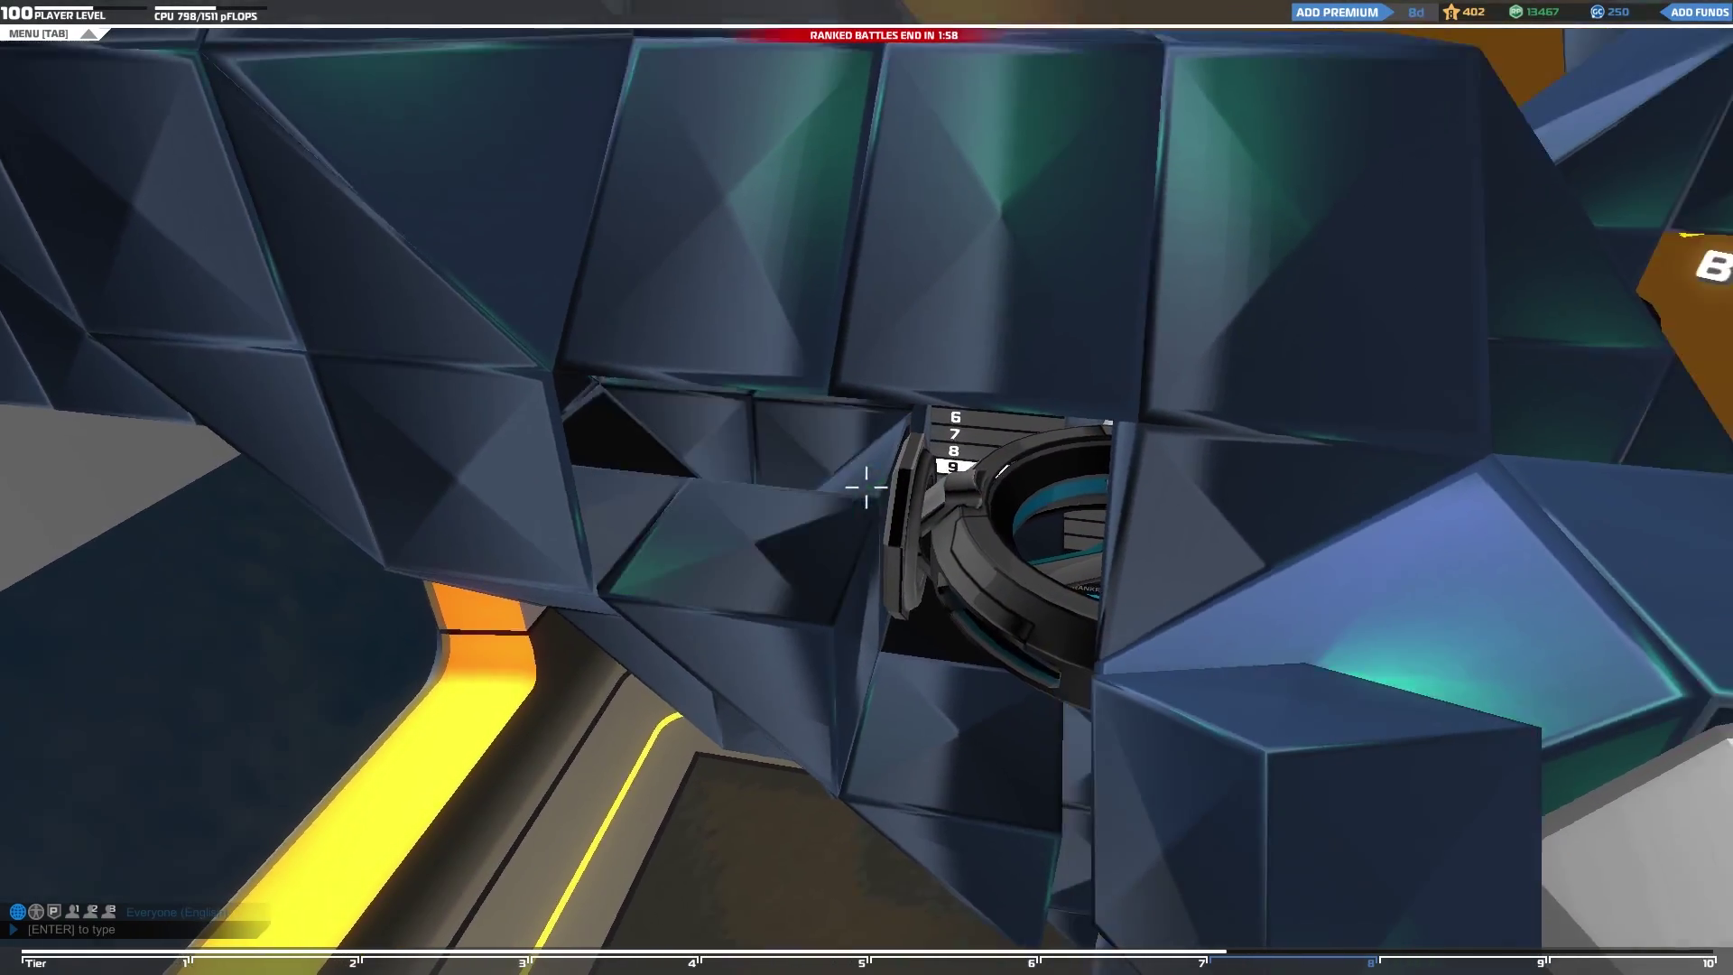
key("a")
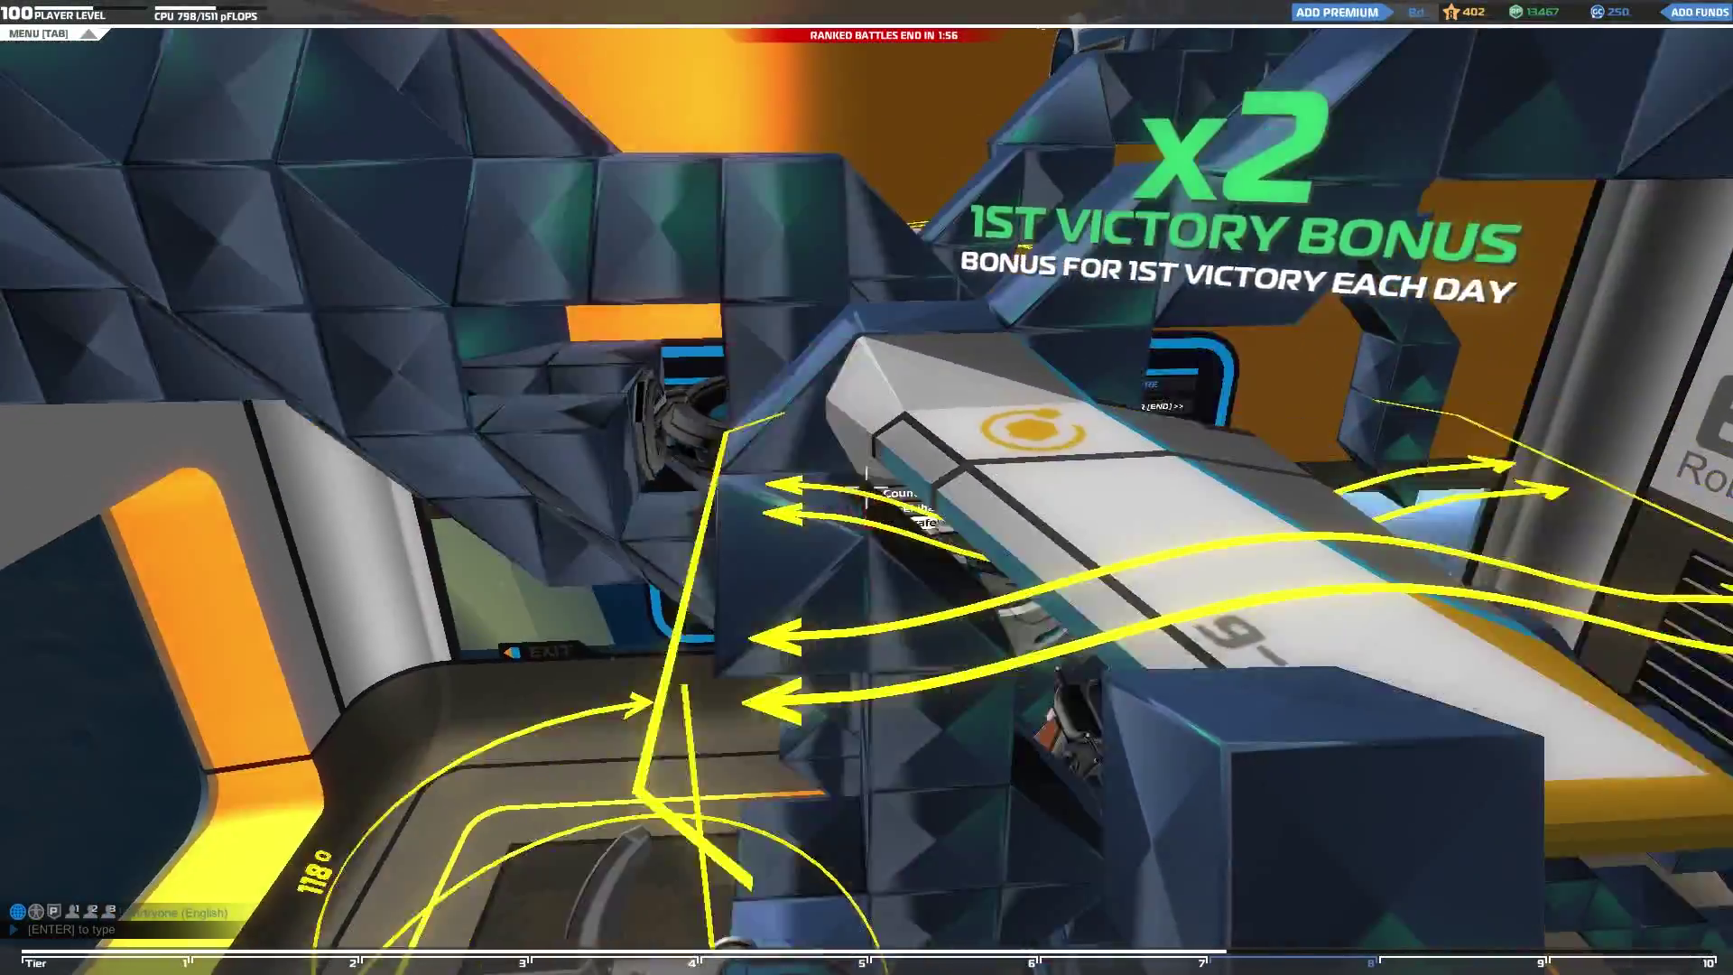
key("d")
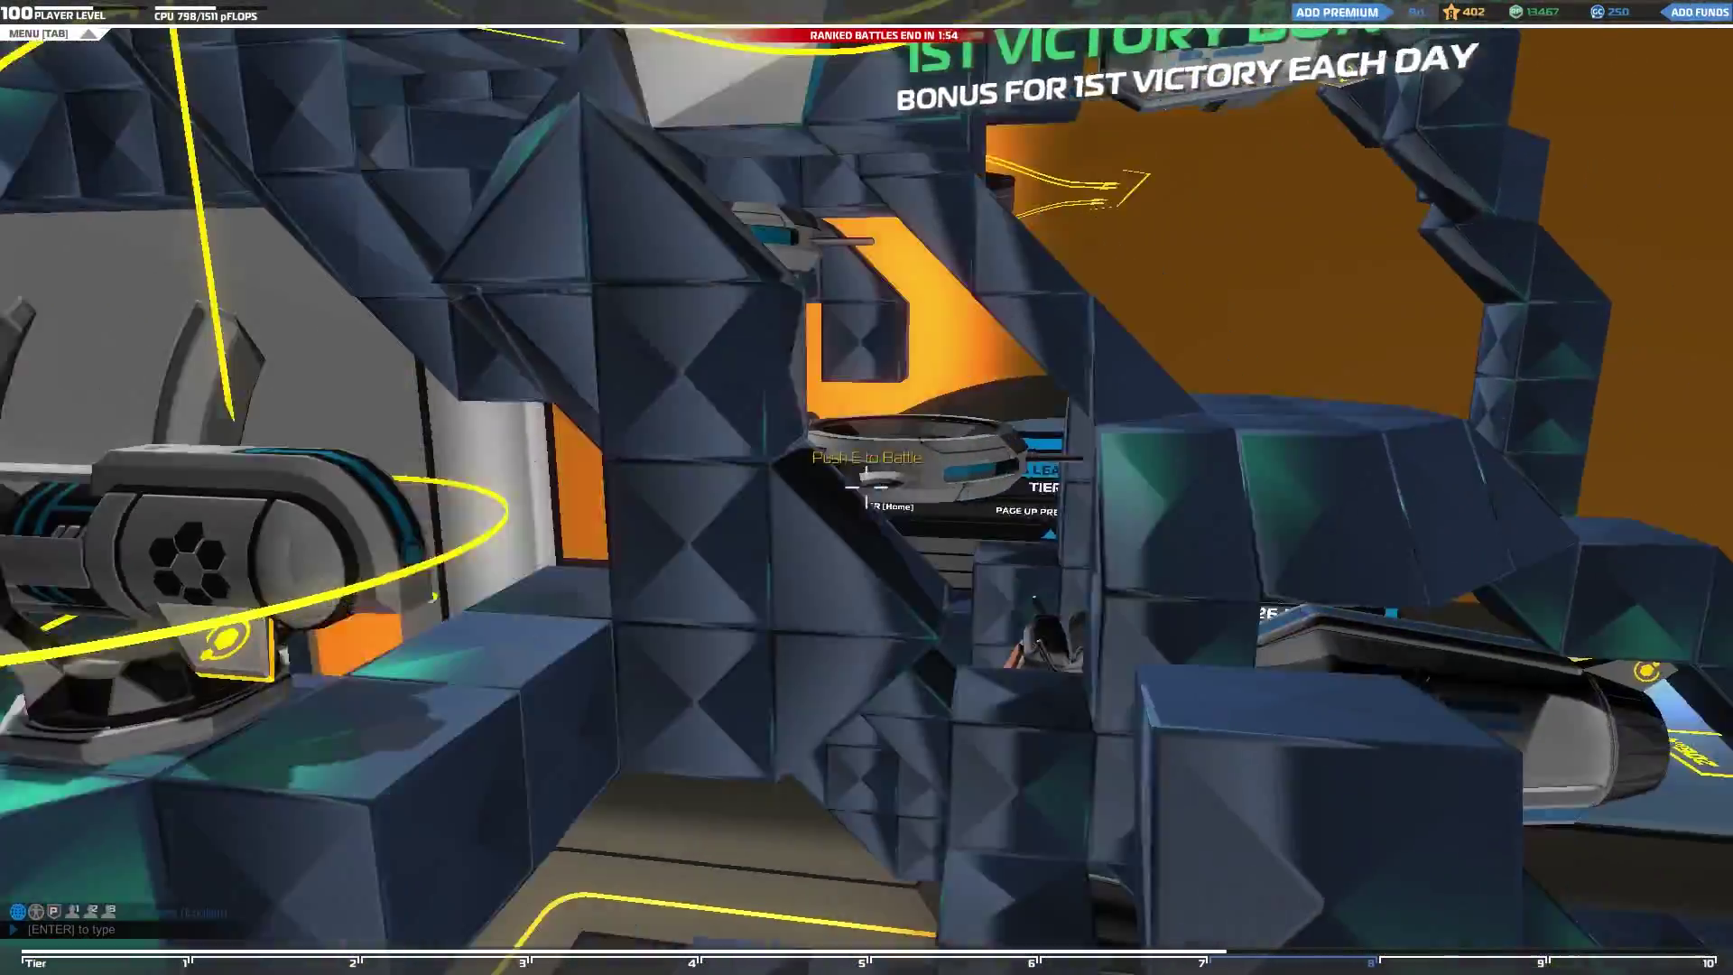
key("w")
key("s")
key("a")
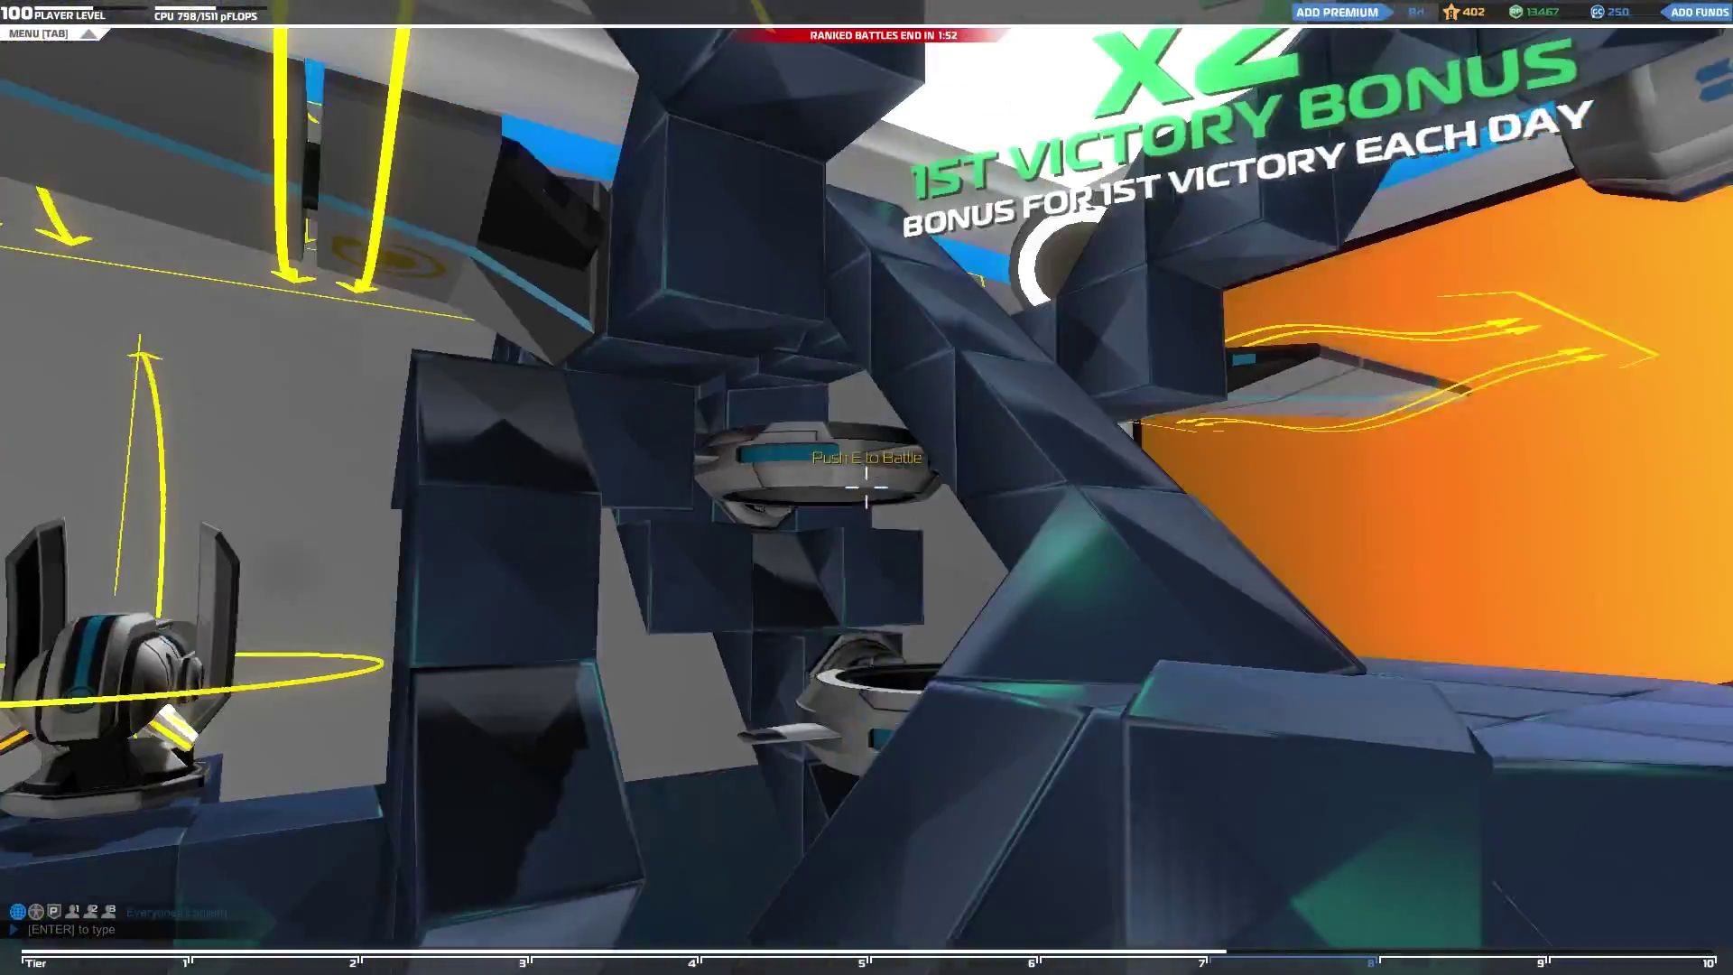
Step: Fill the open sides where the base of the neck meets the chest and shoulders with angled blocks
key("a")
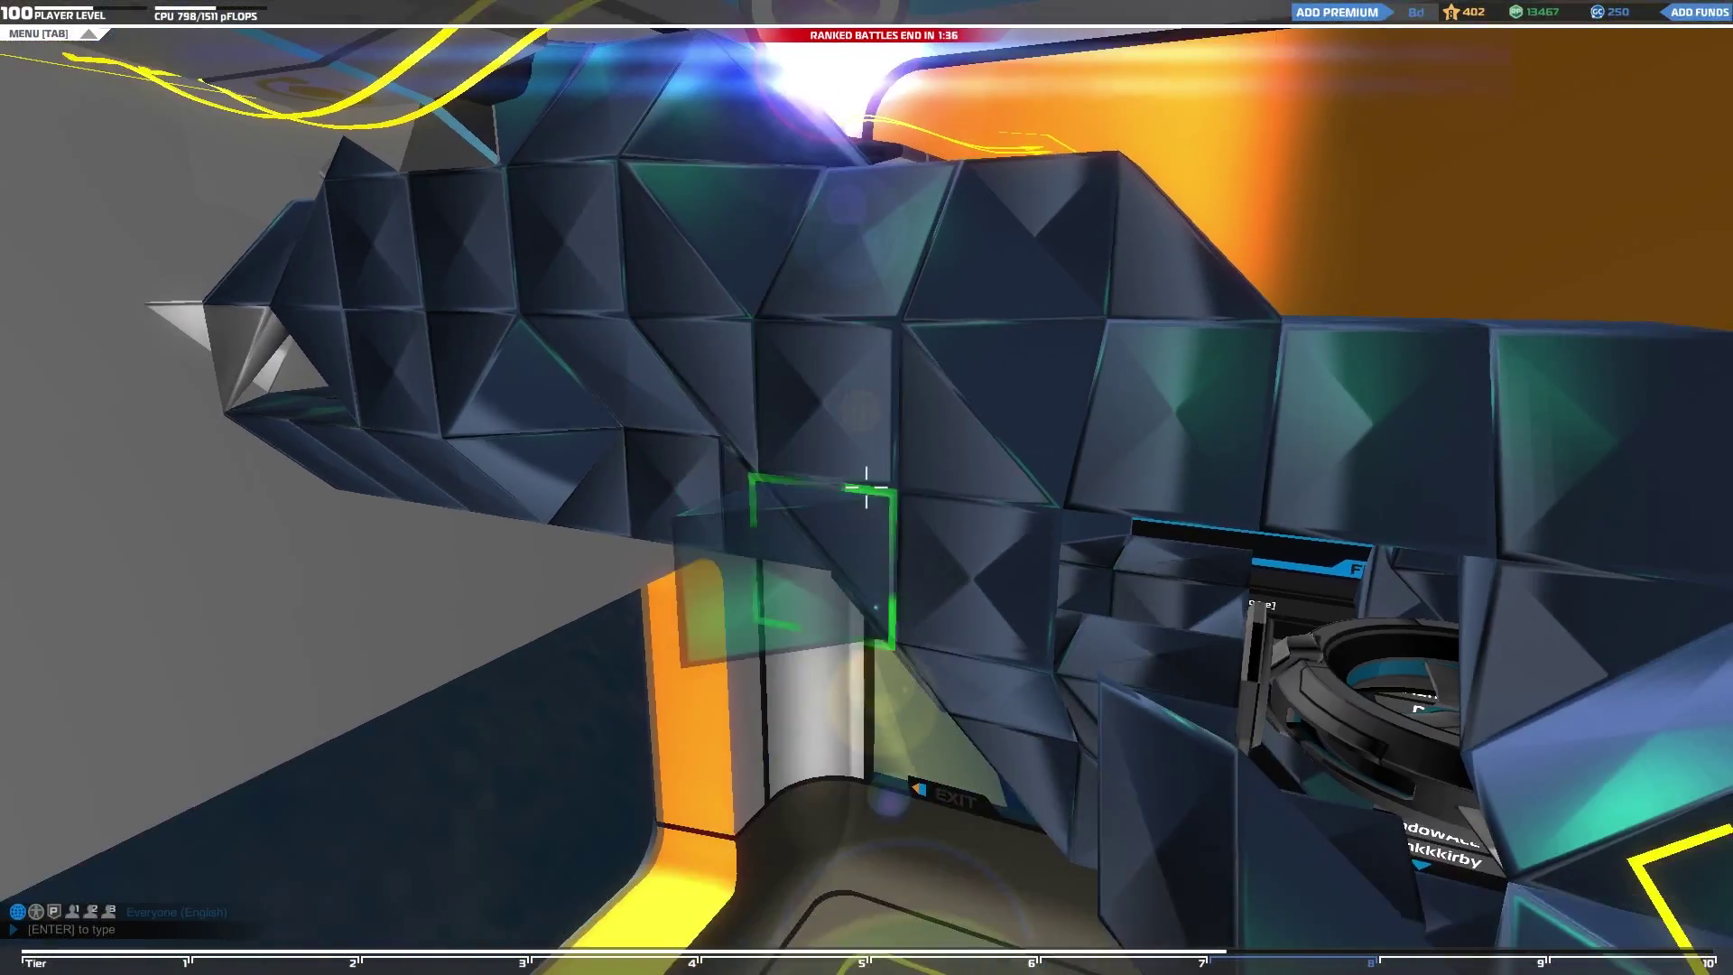
key("space")
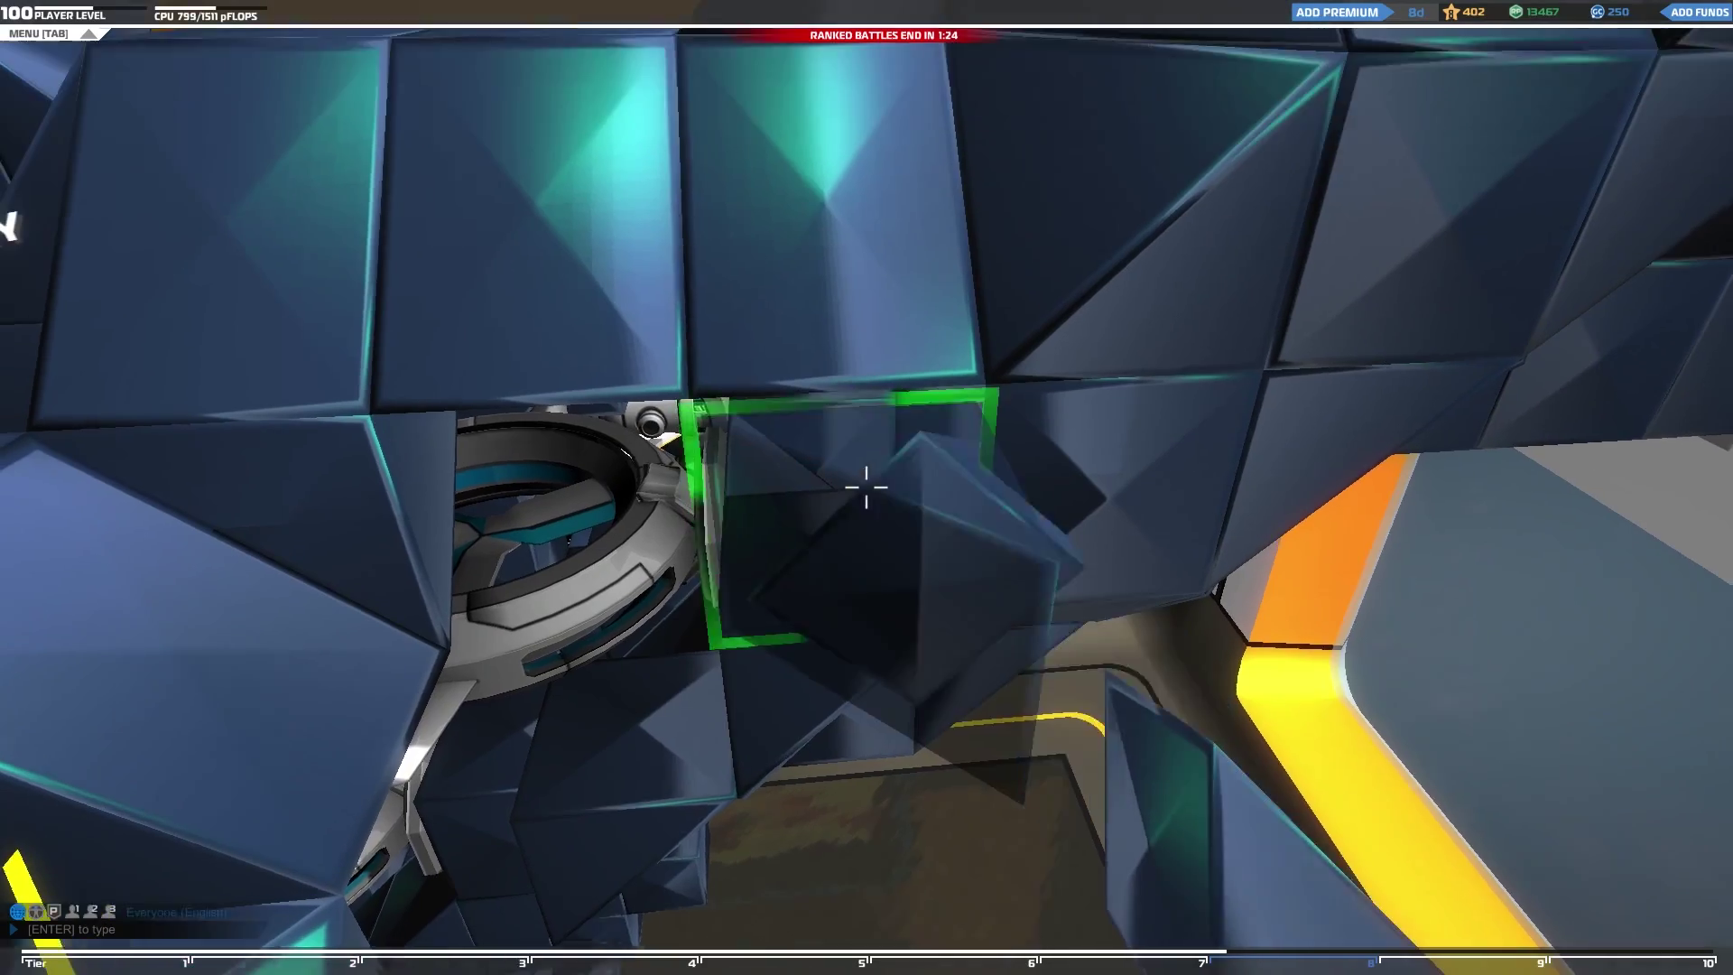
left_click(866, 487)
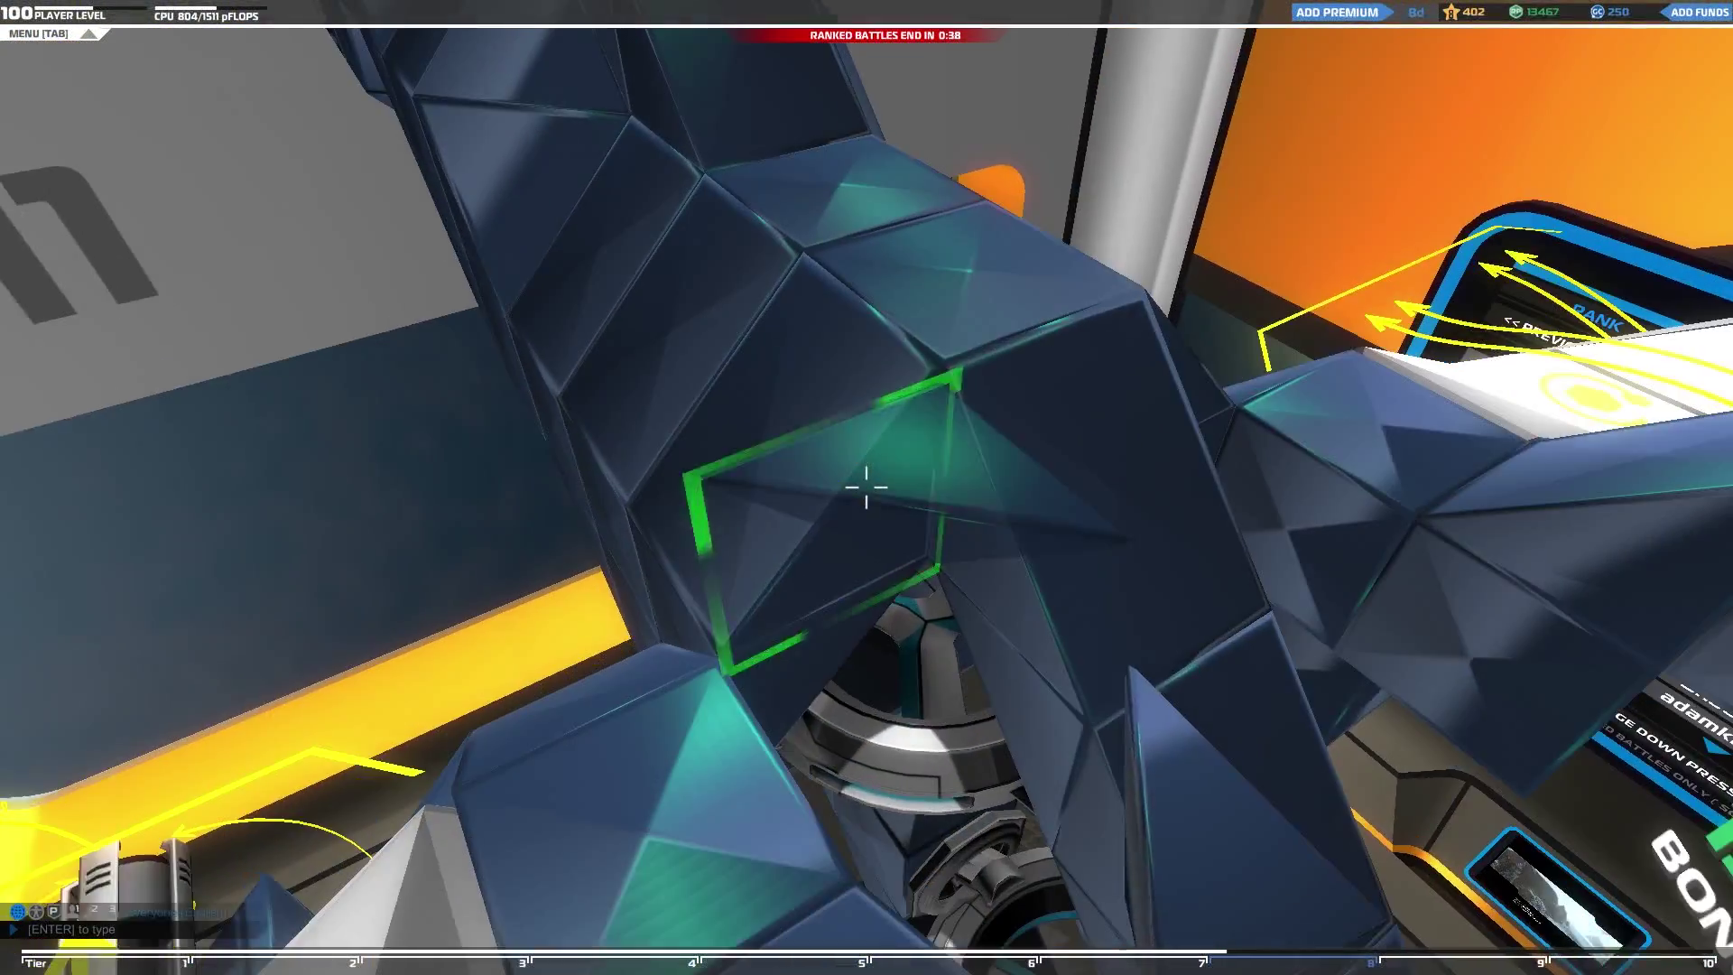
left_click(867, 487)
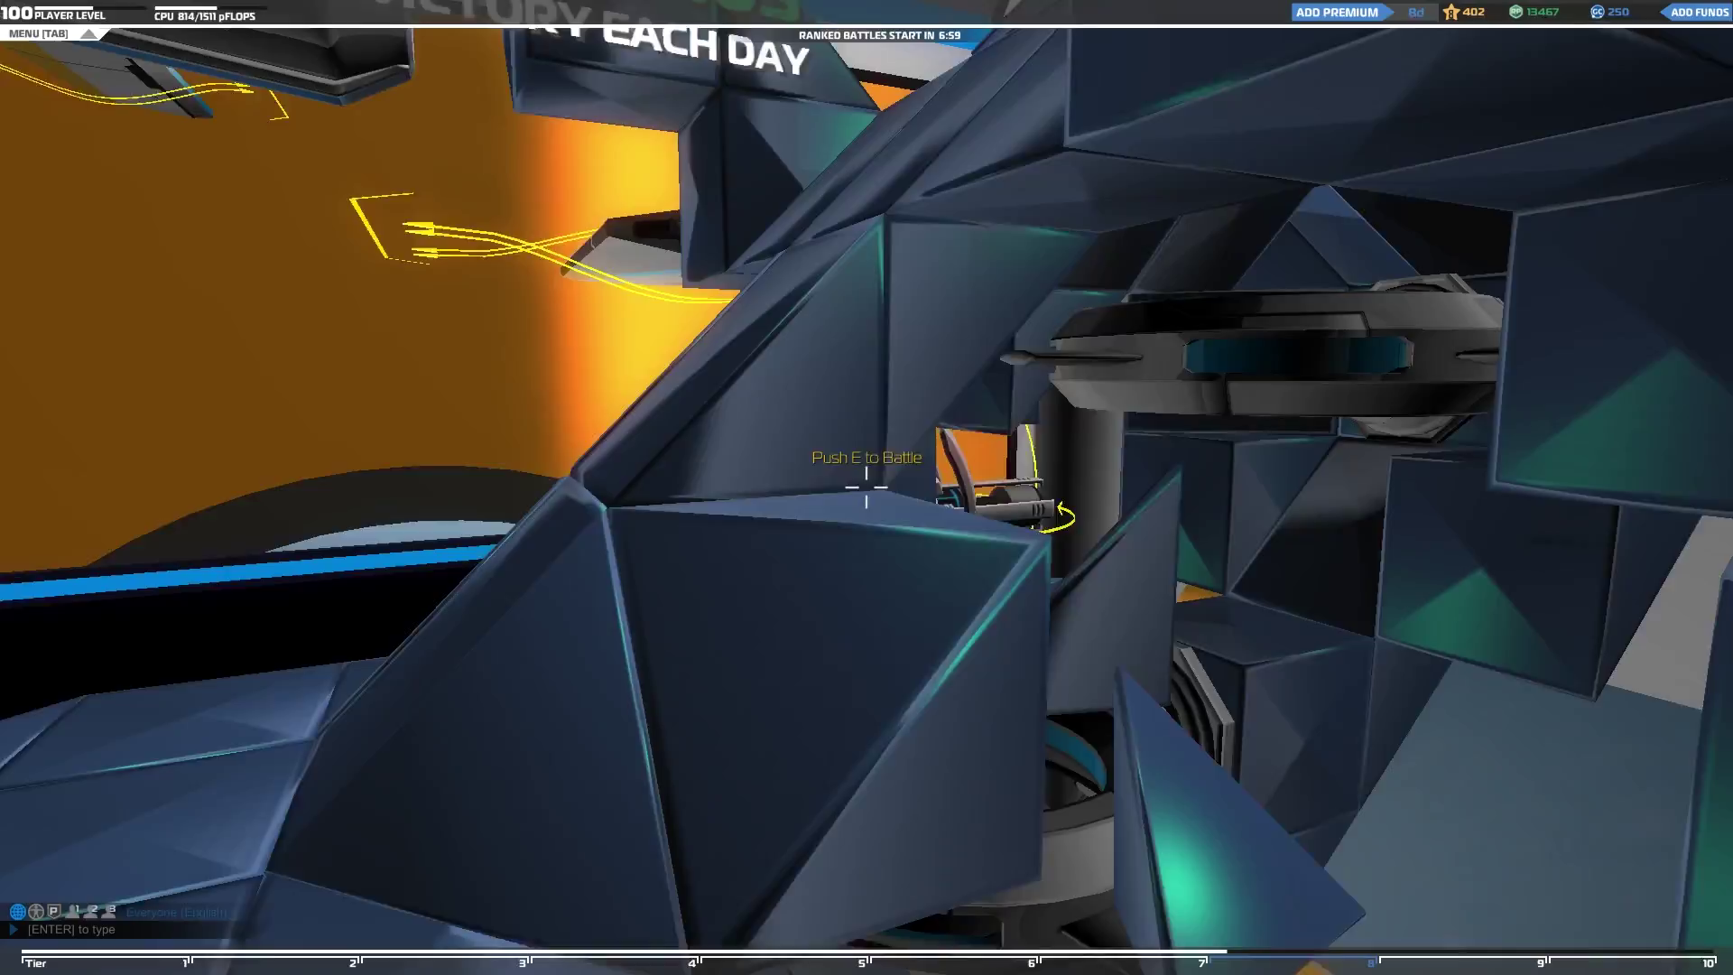
key("s")
key("w")
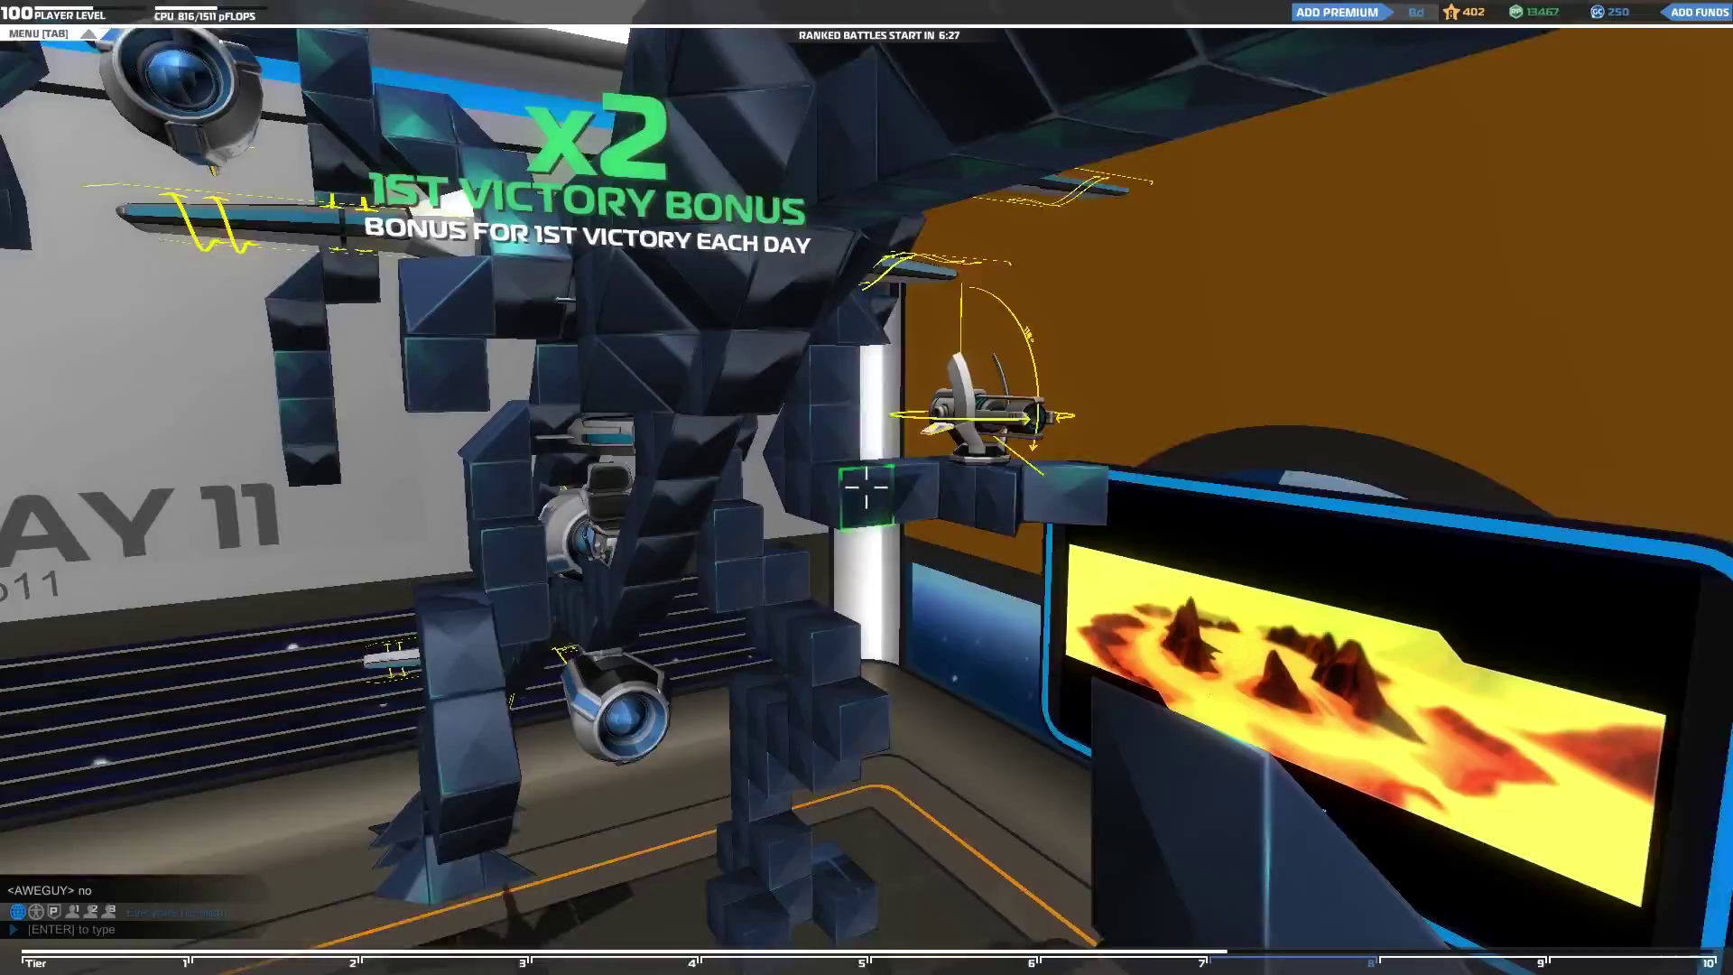
Step: Fit an angled block in the inner corner where the gun-carrying arm meets the body
key("d")
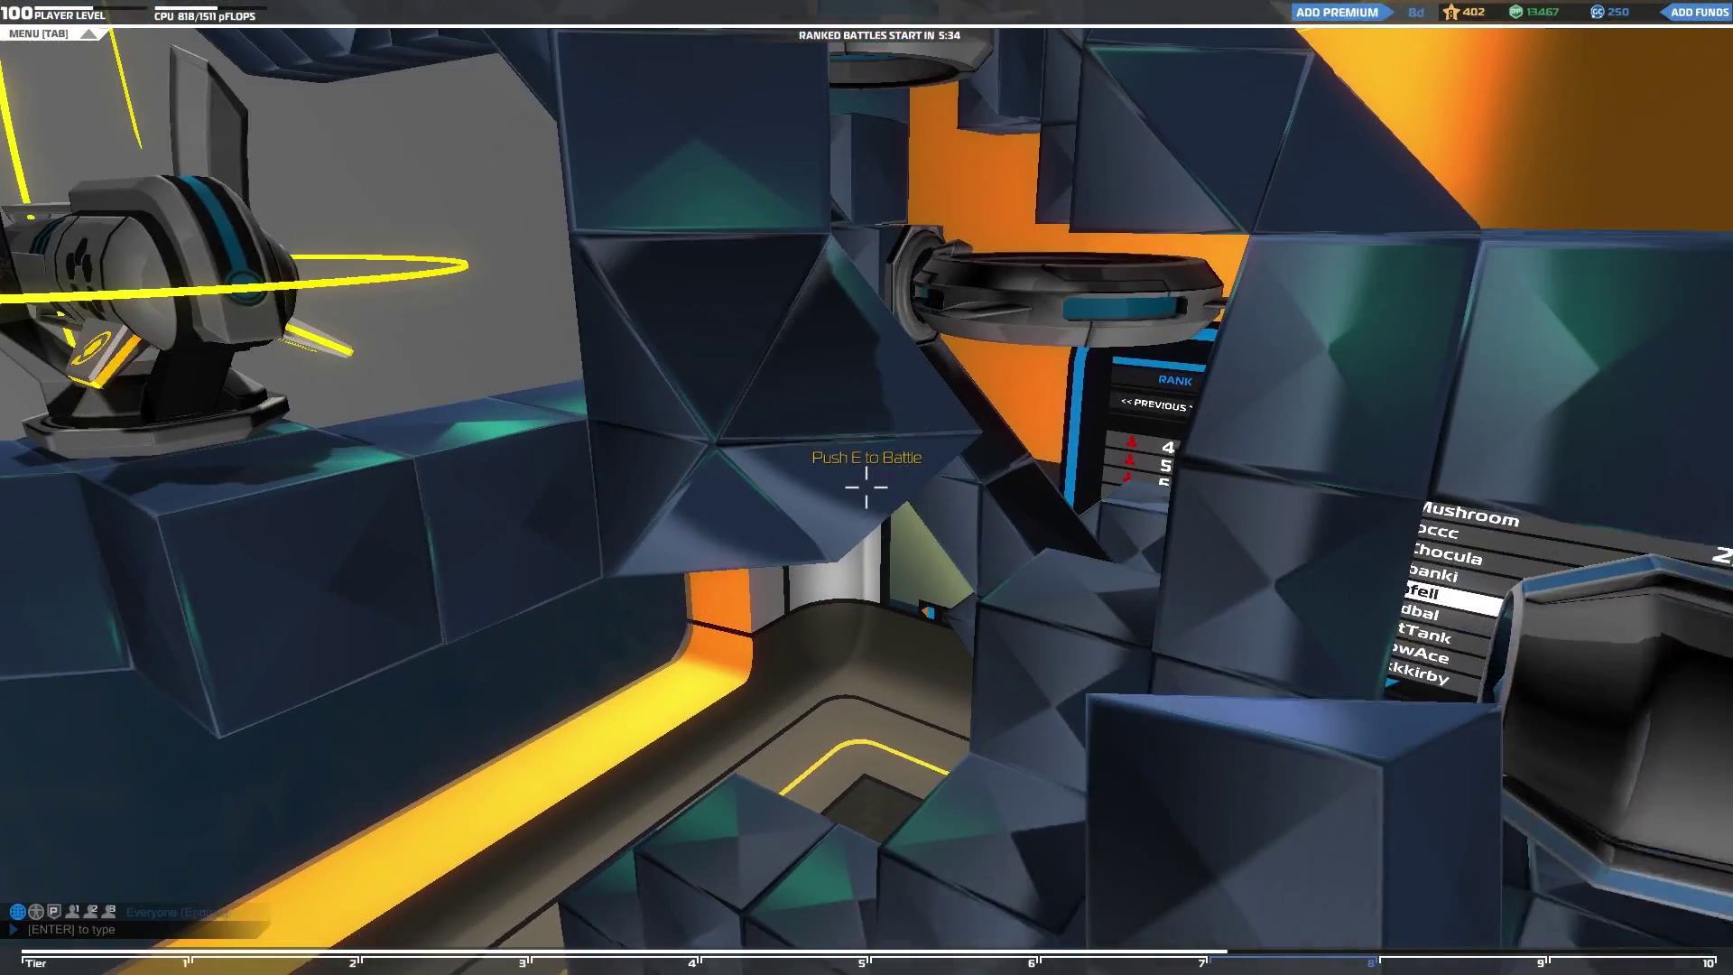
key("a")
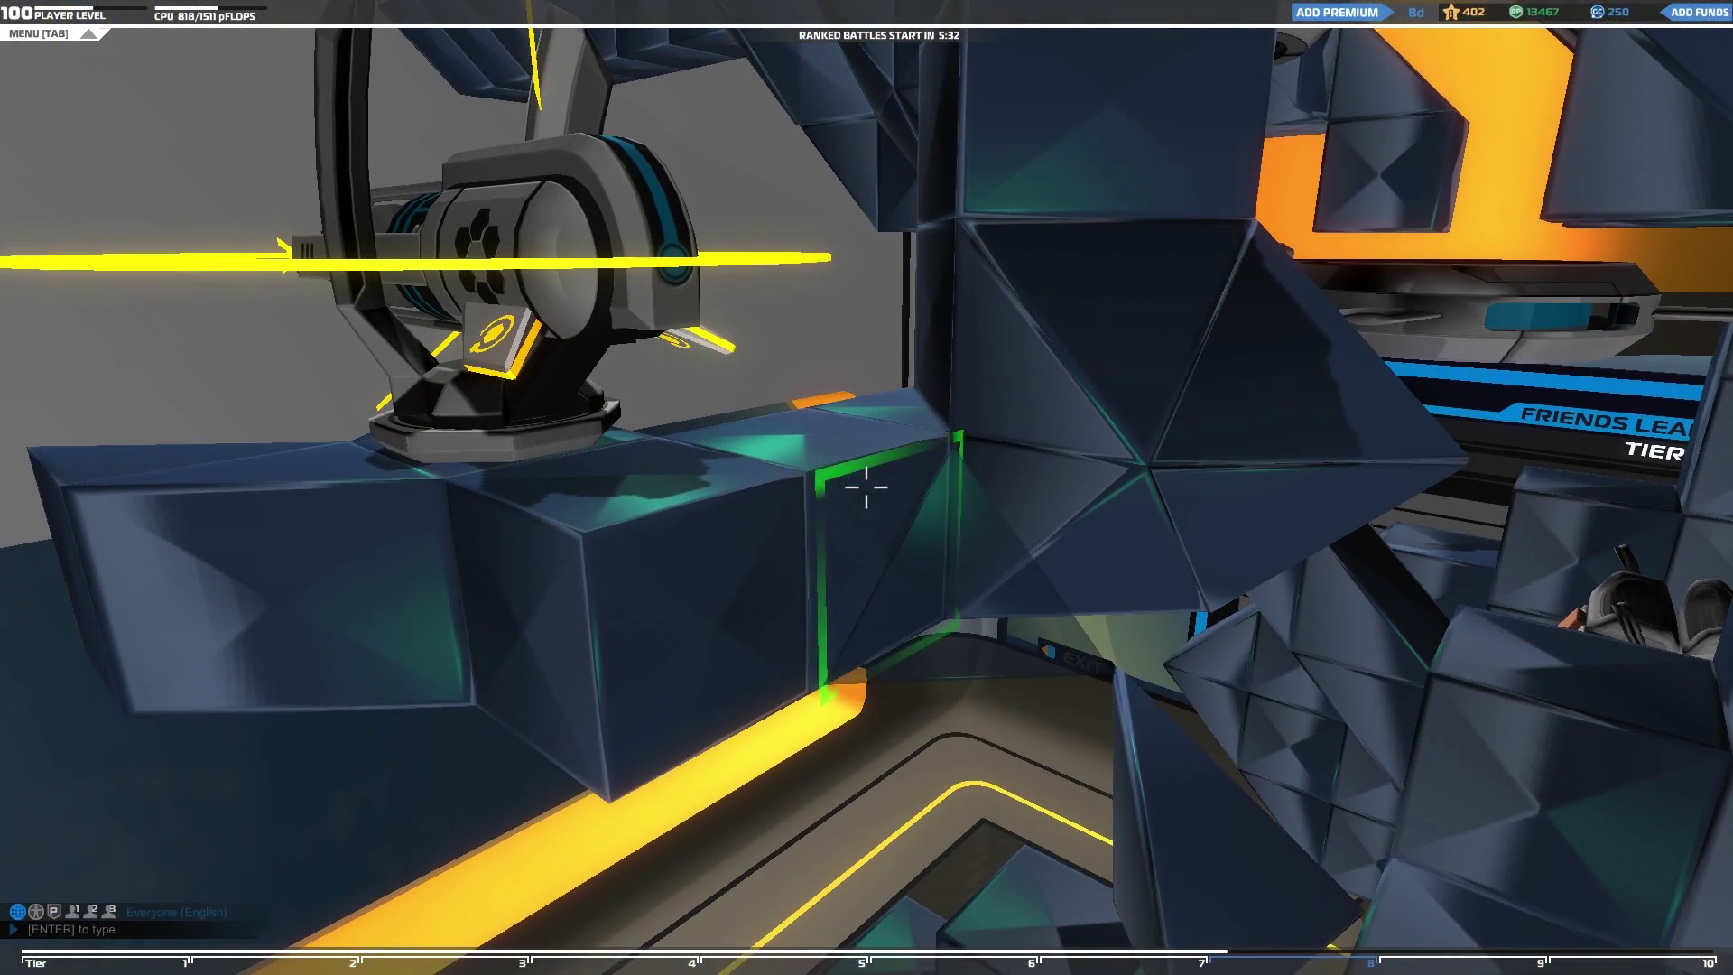
left_click(865, 488)
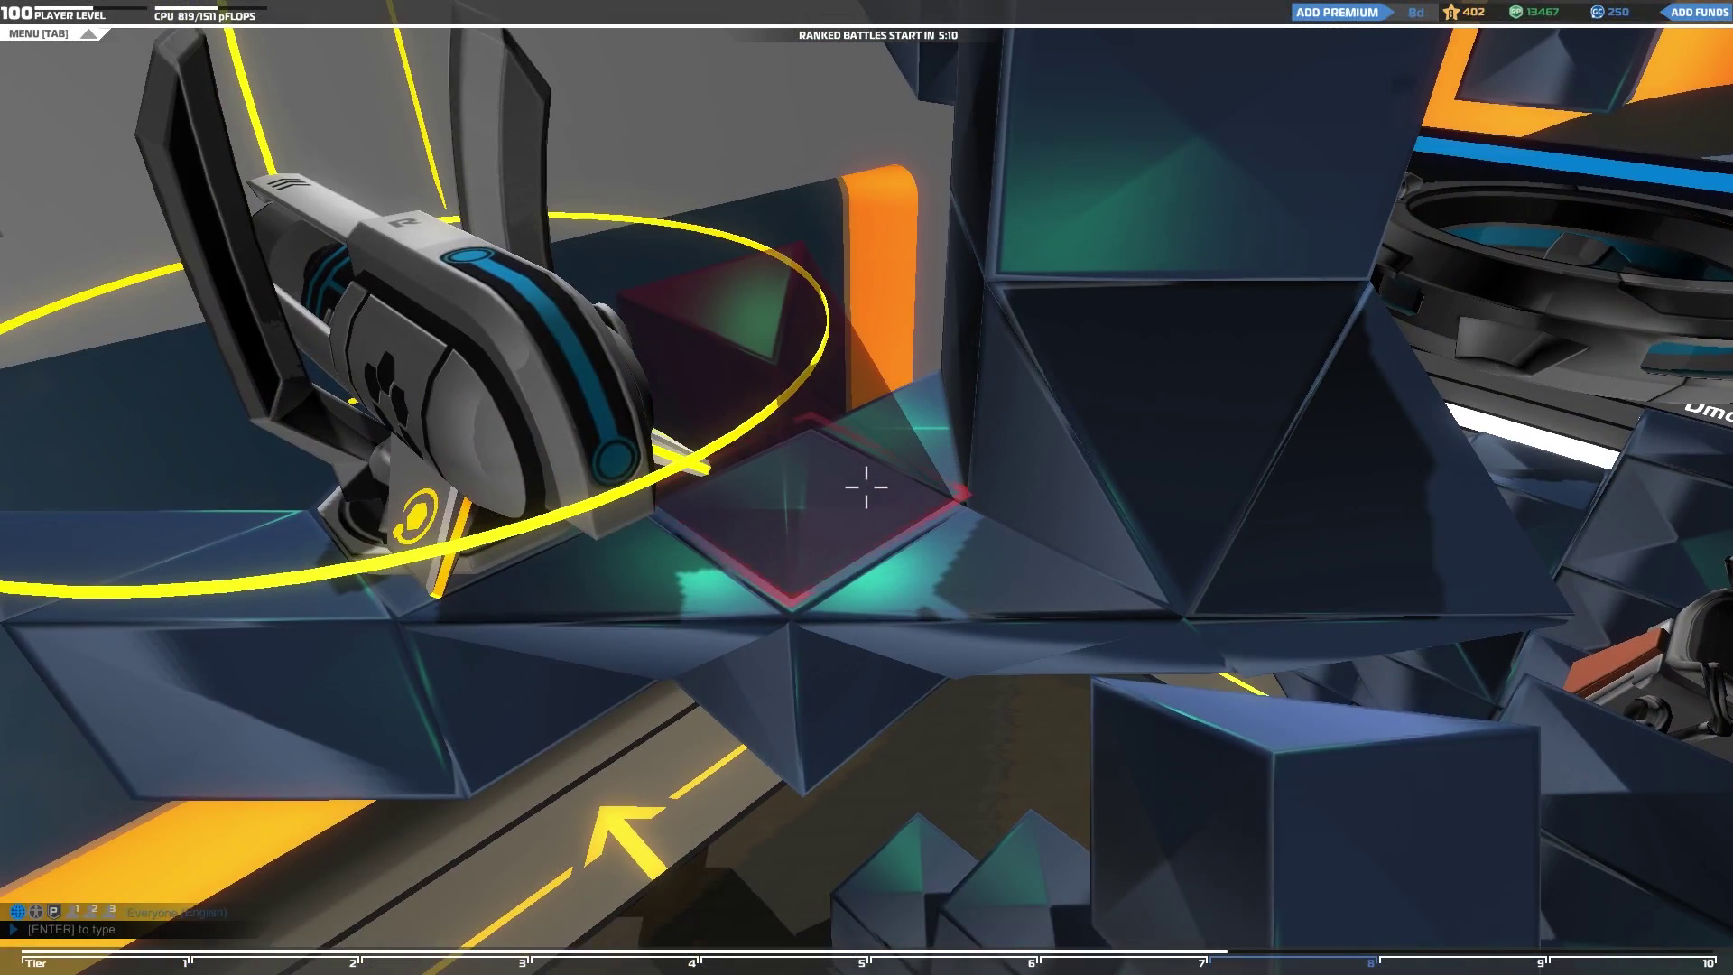
left_click(866, 487)
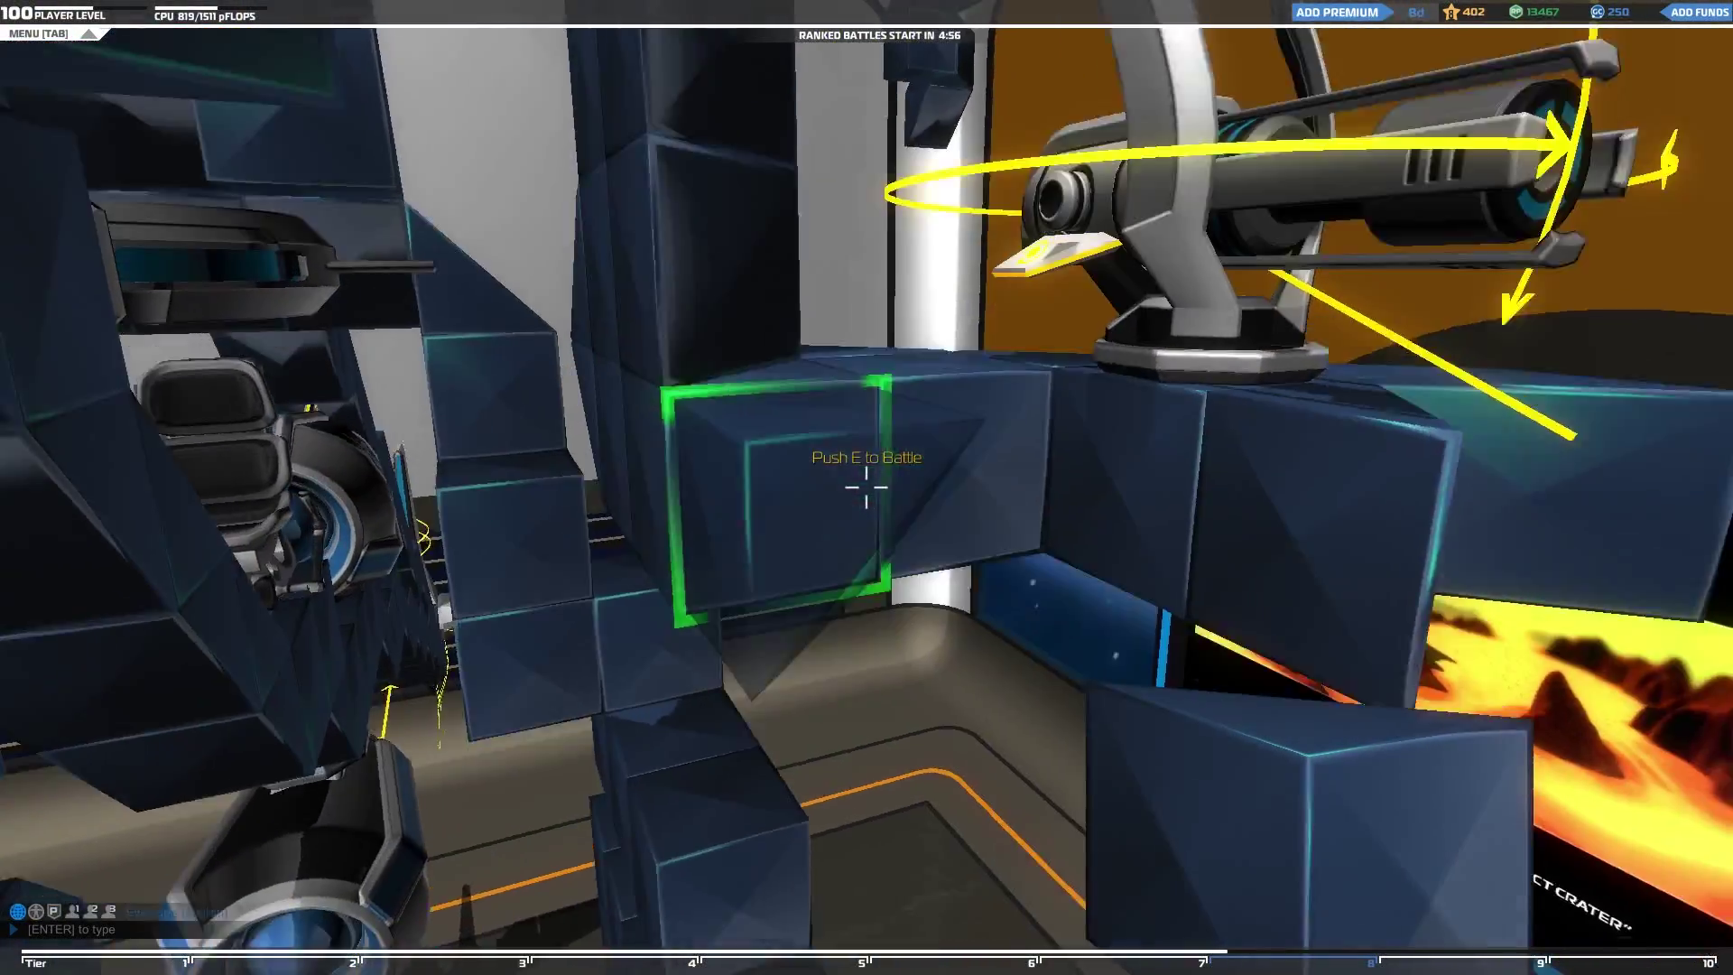
Step: Add blocks to the gun-carrying arm and in the gap between the body and the wing mount at the shoulder
key("w")
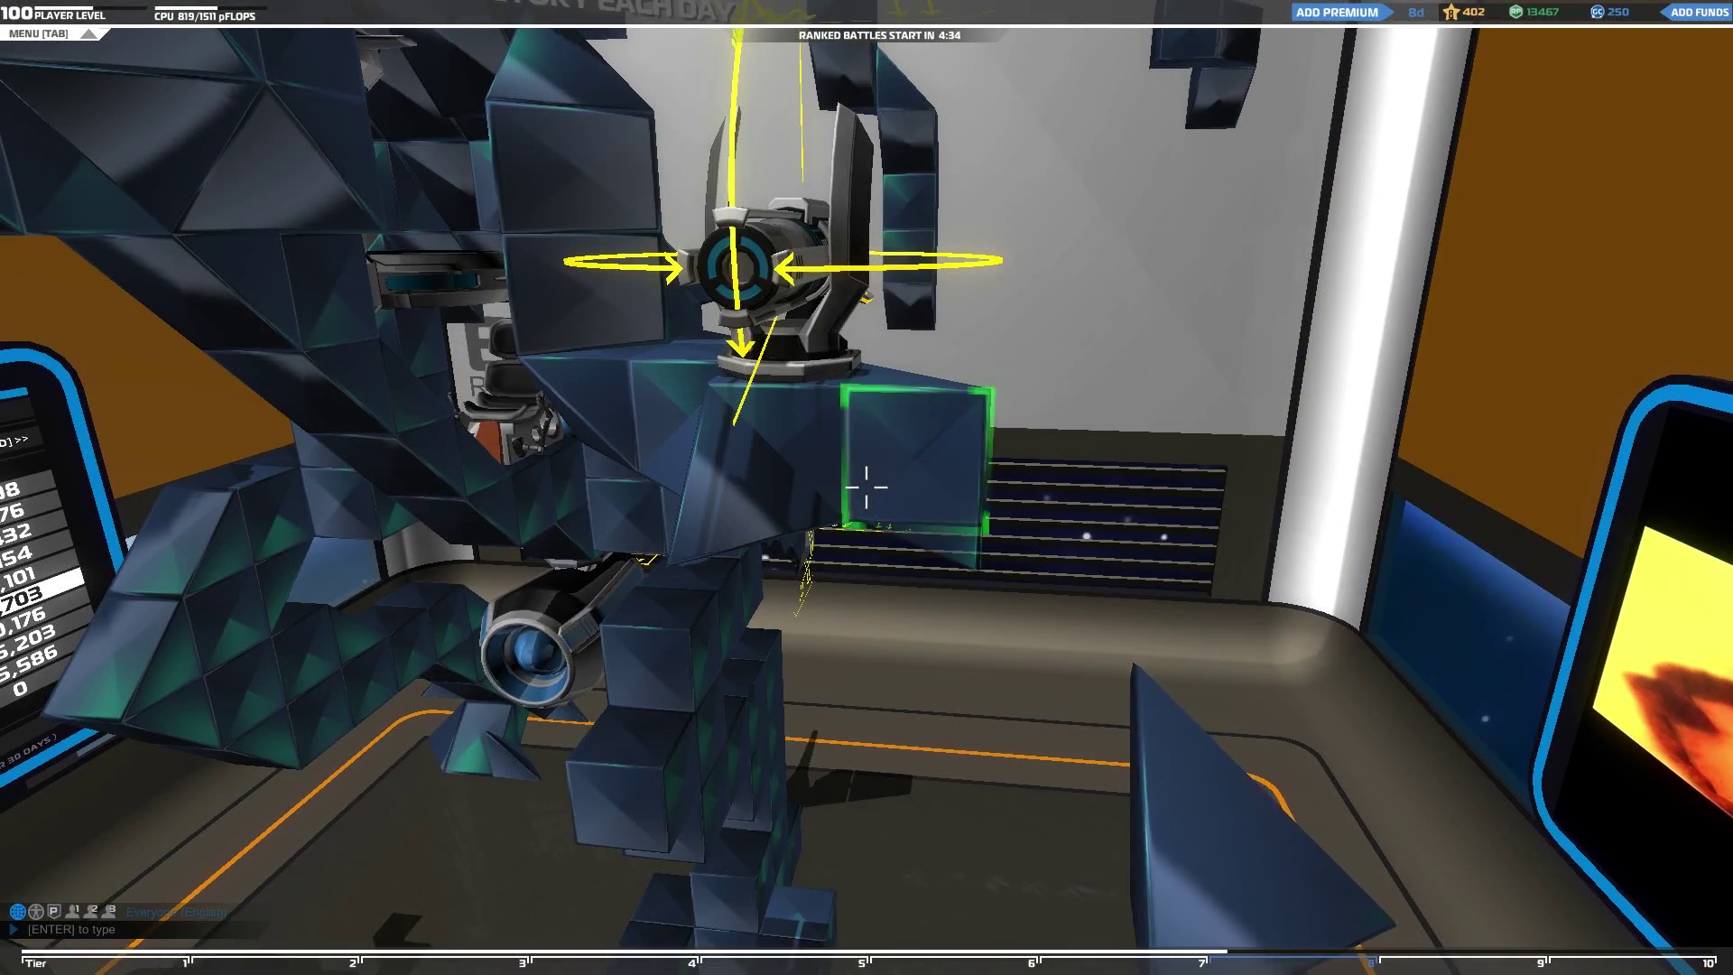
left_click(867, 487)
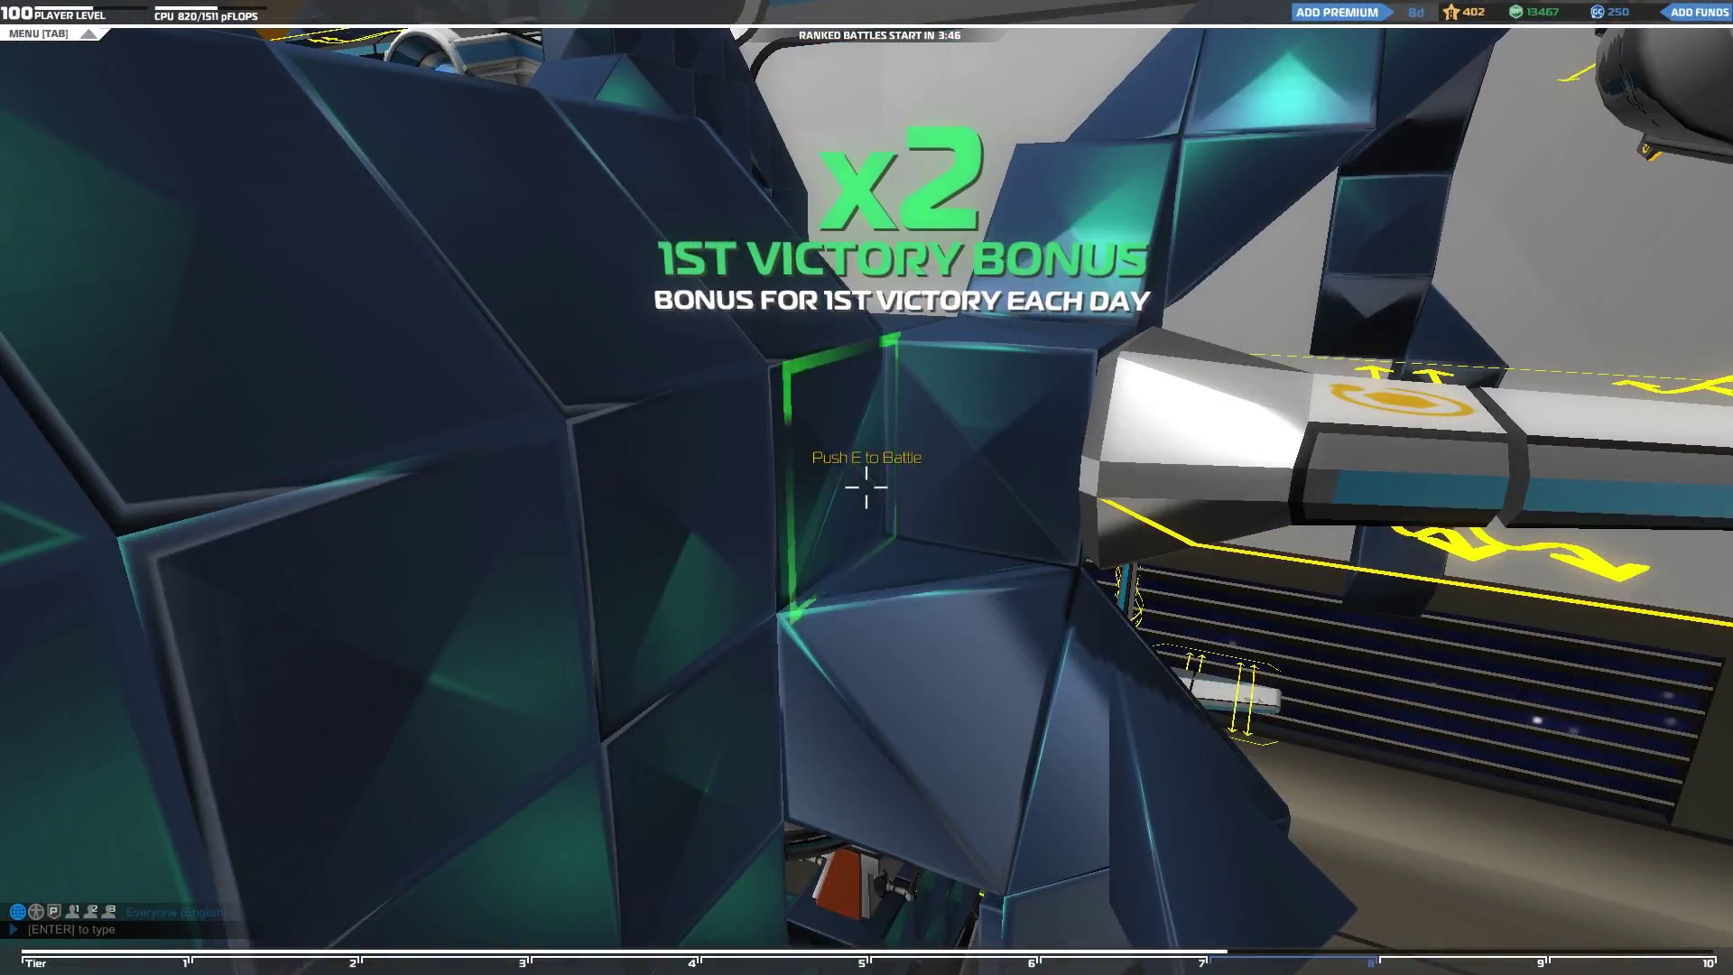
left_click(867, 487)
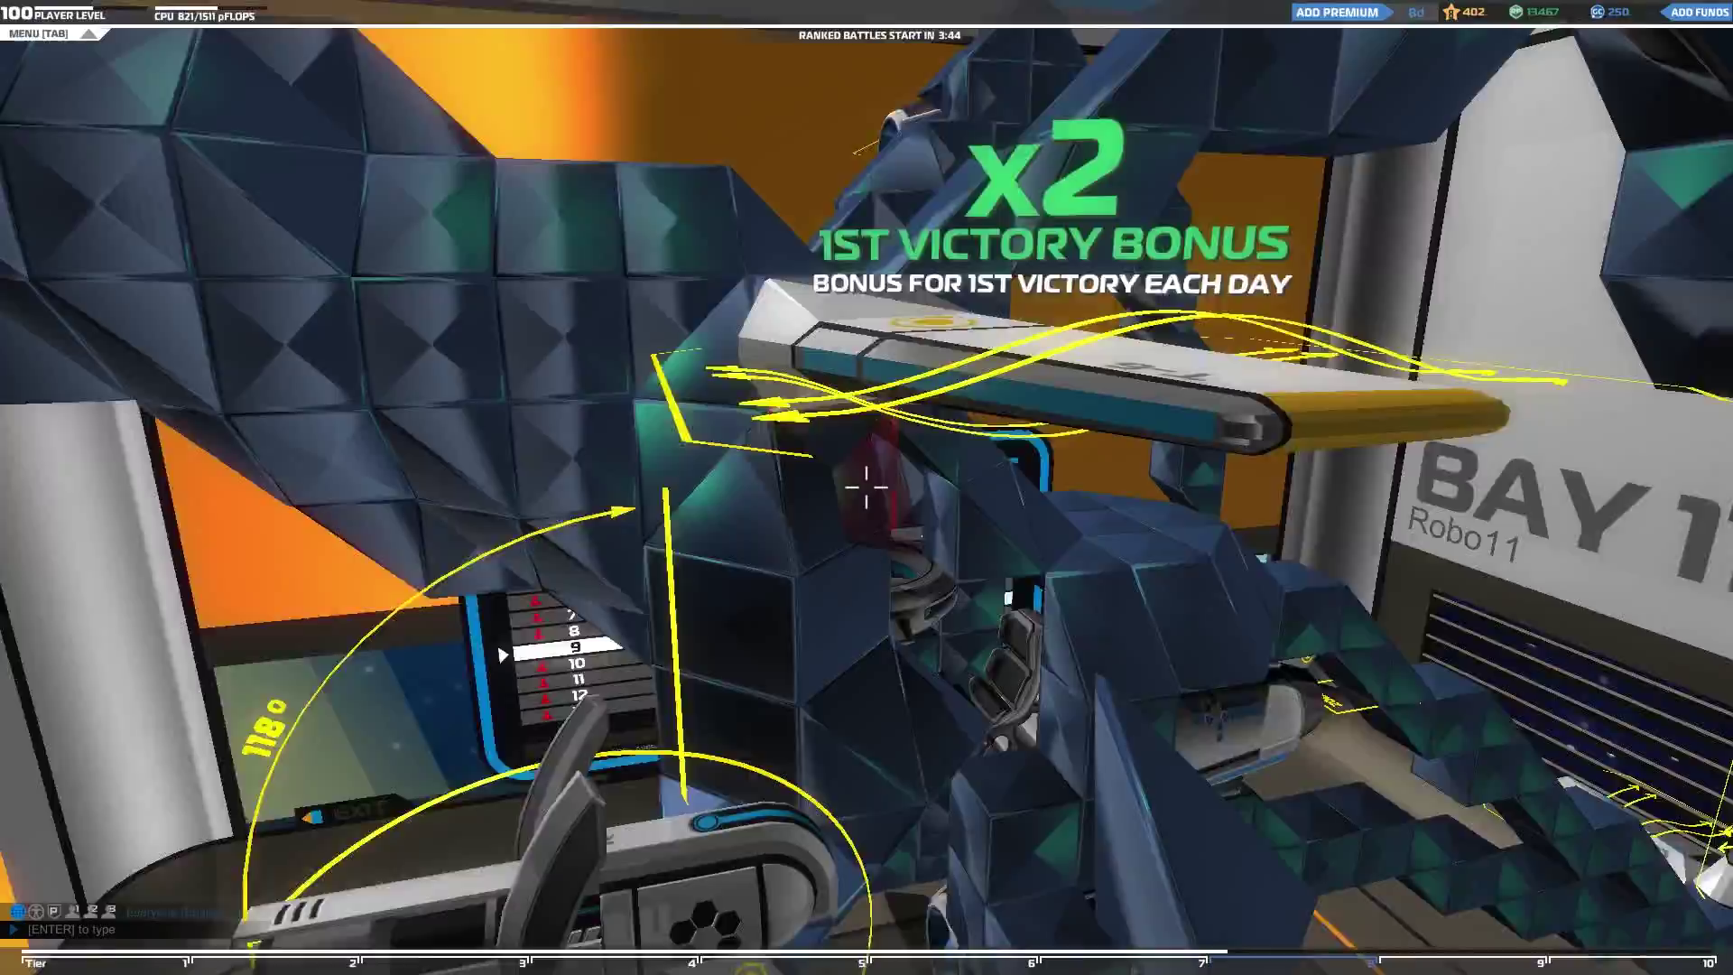
key("d")
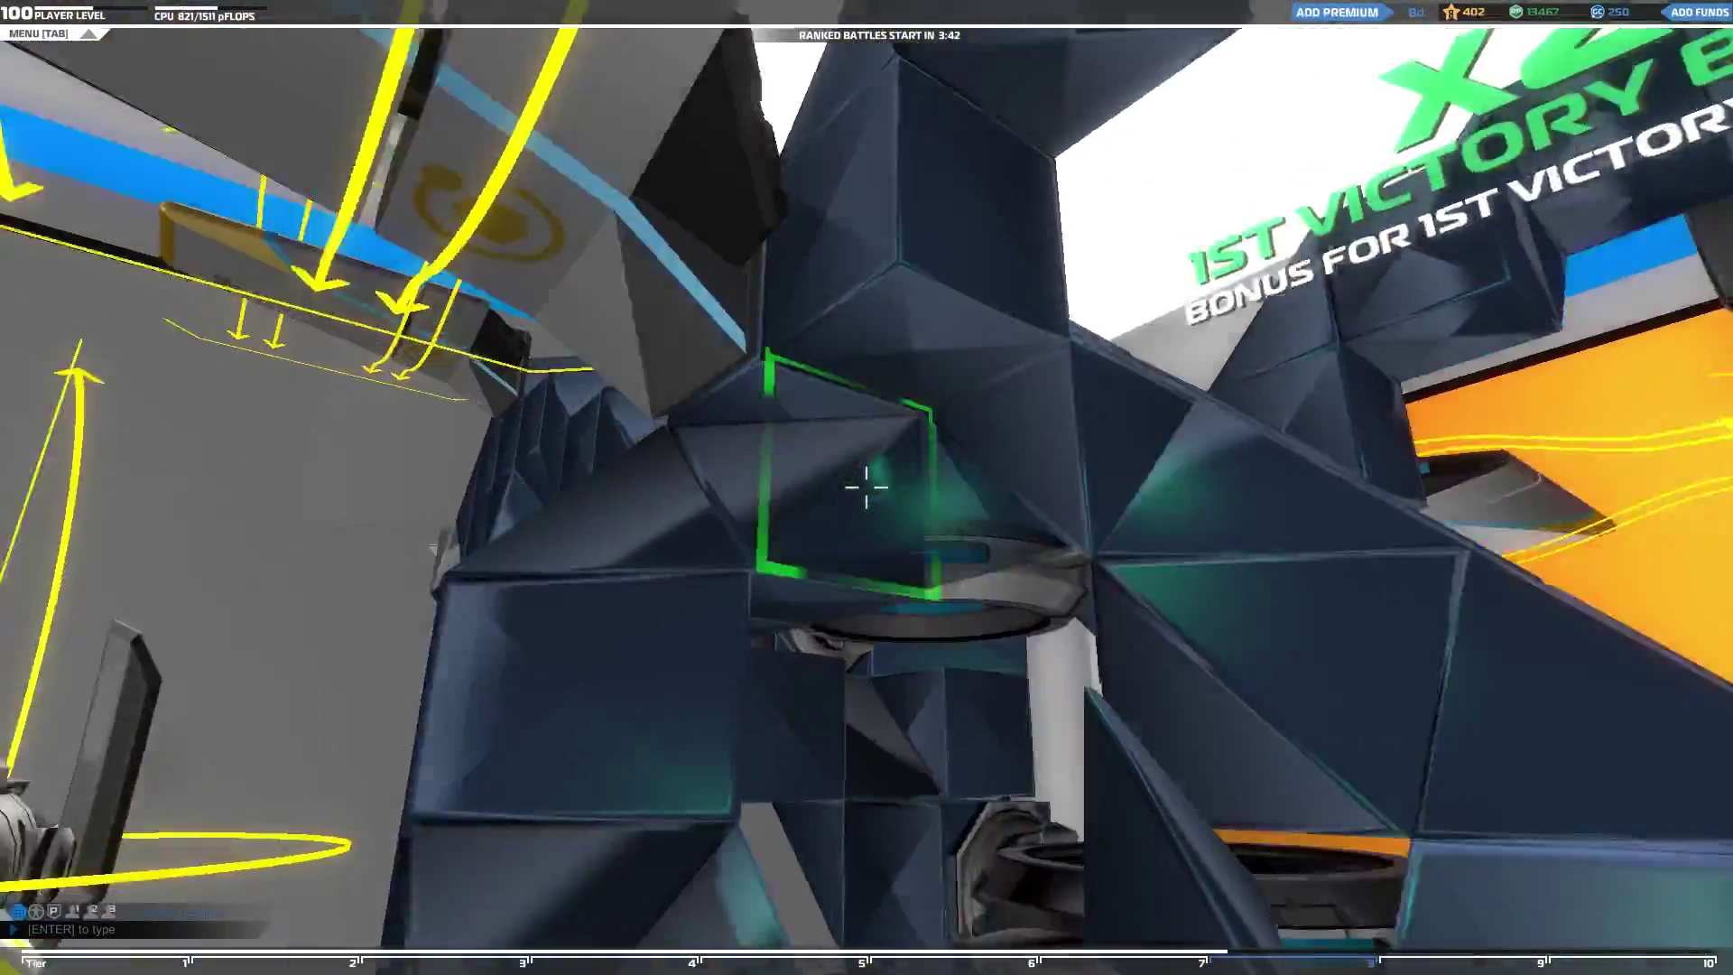
key("space")
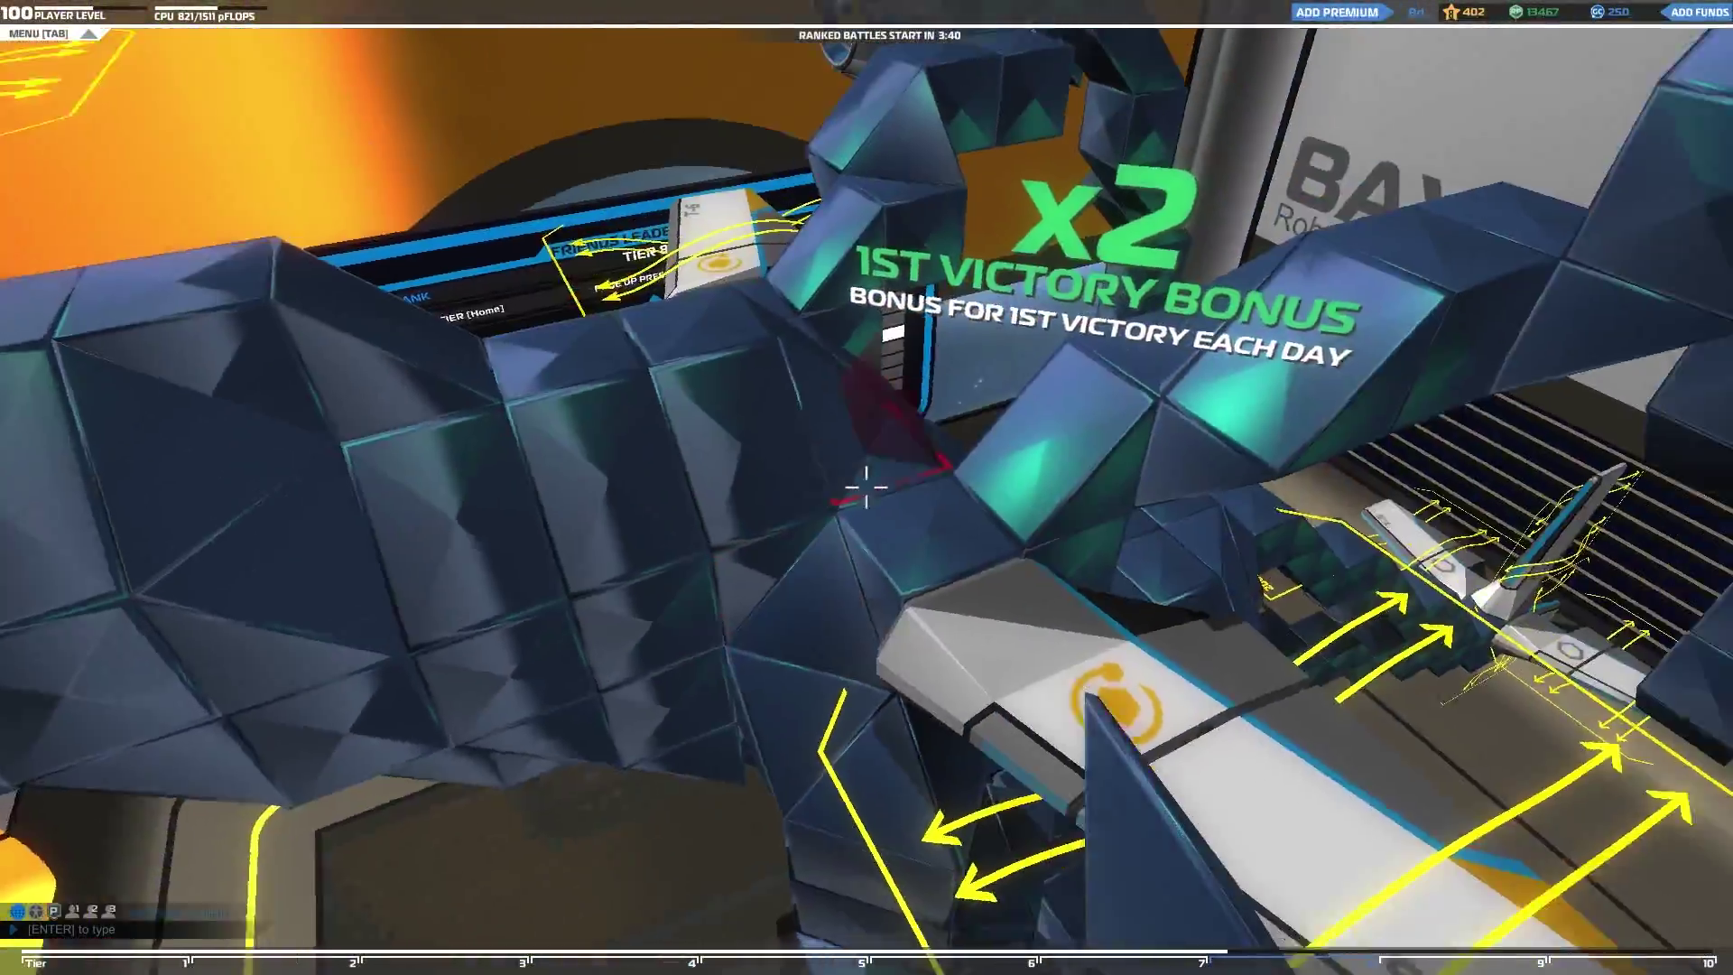
Step: Place a block on the inner side of the gun-carrying arm, just below the shoulder
key("a")
key("shift")
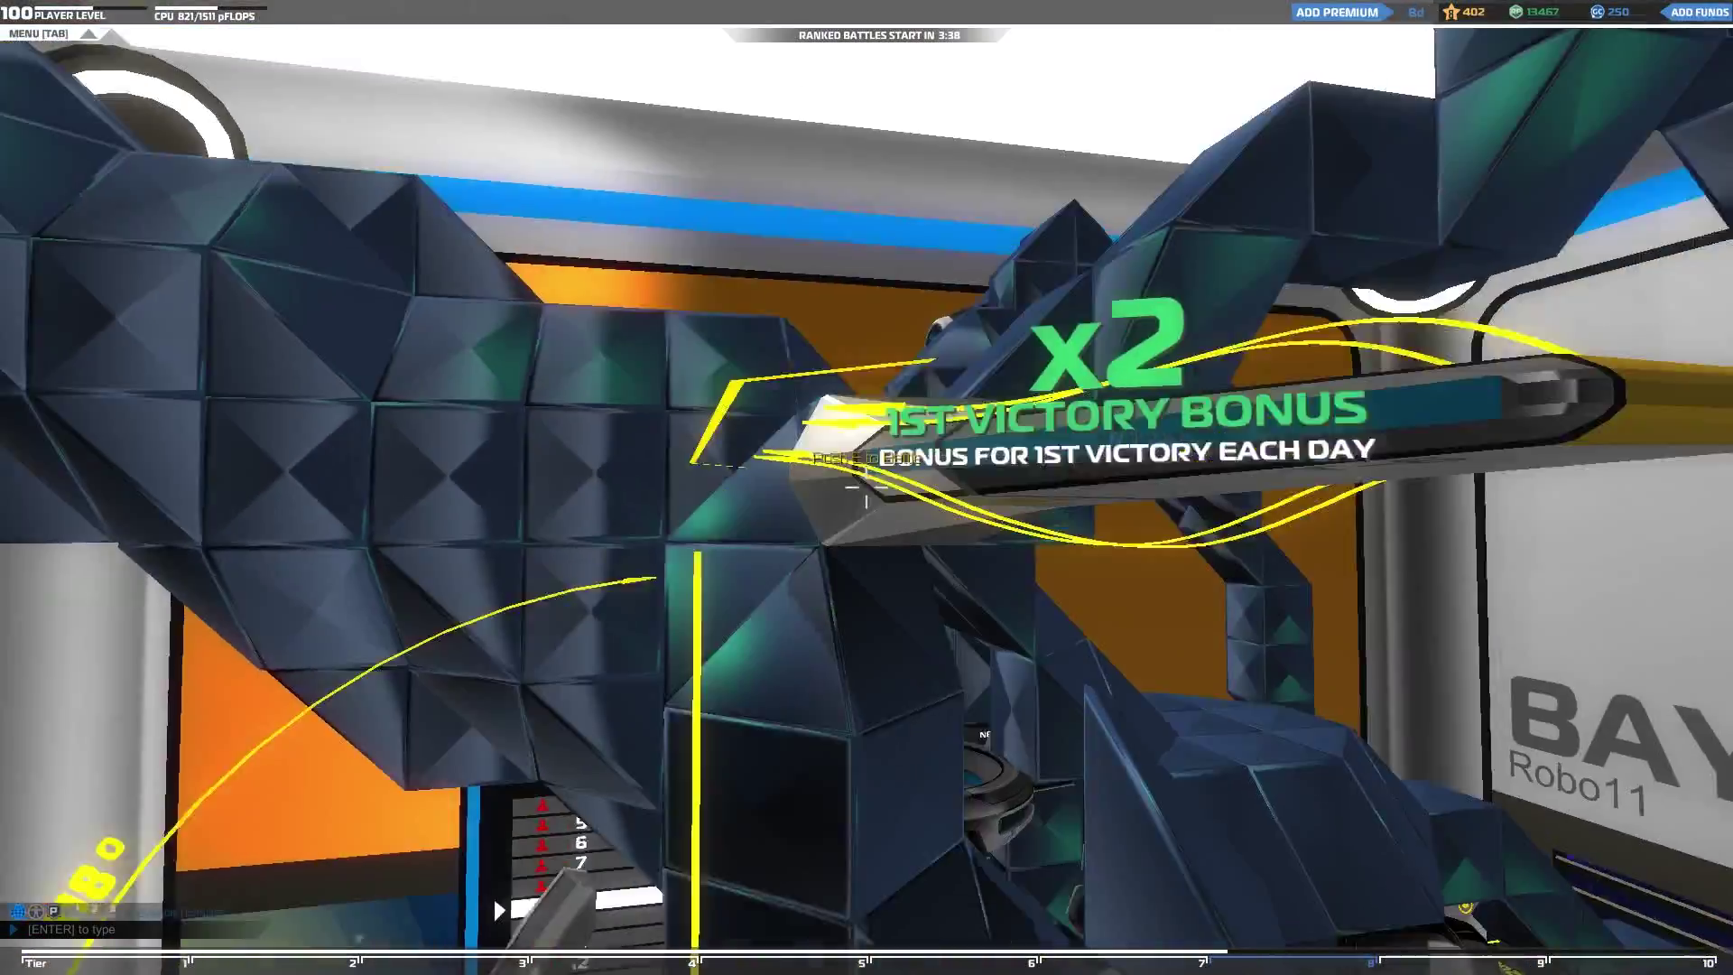
key("shift")
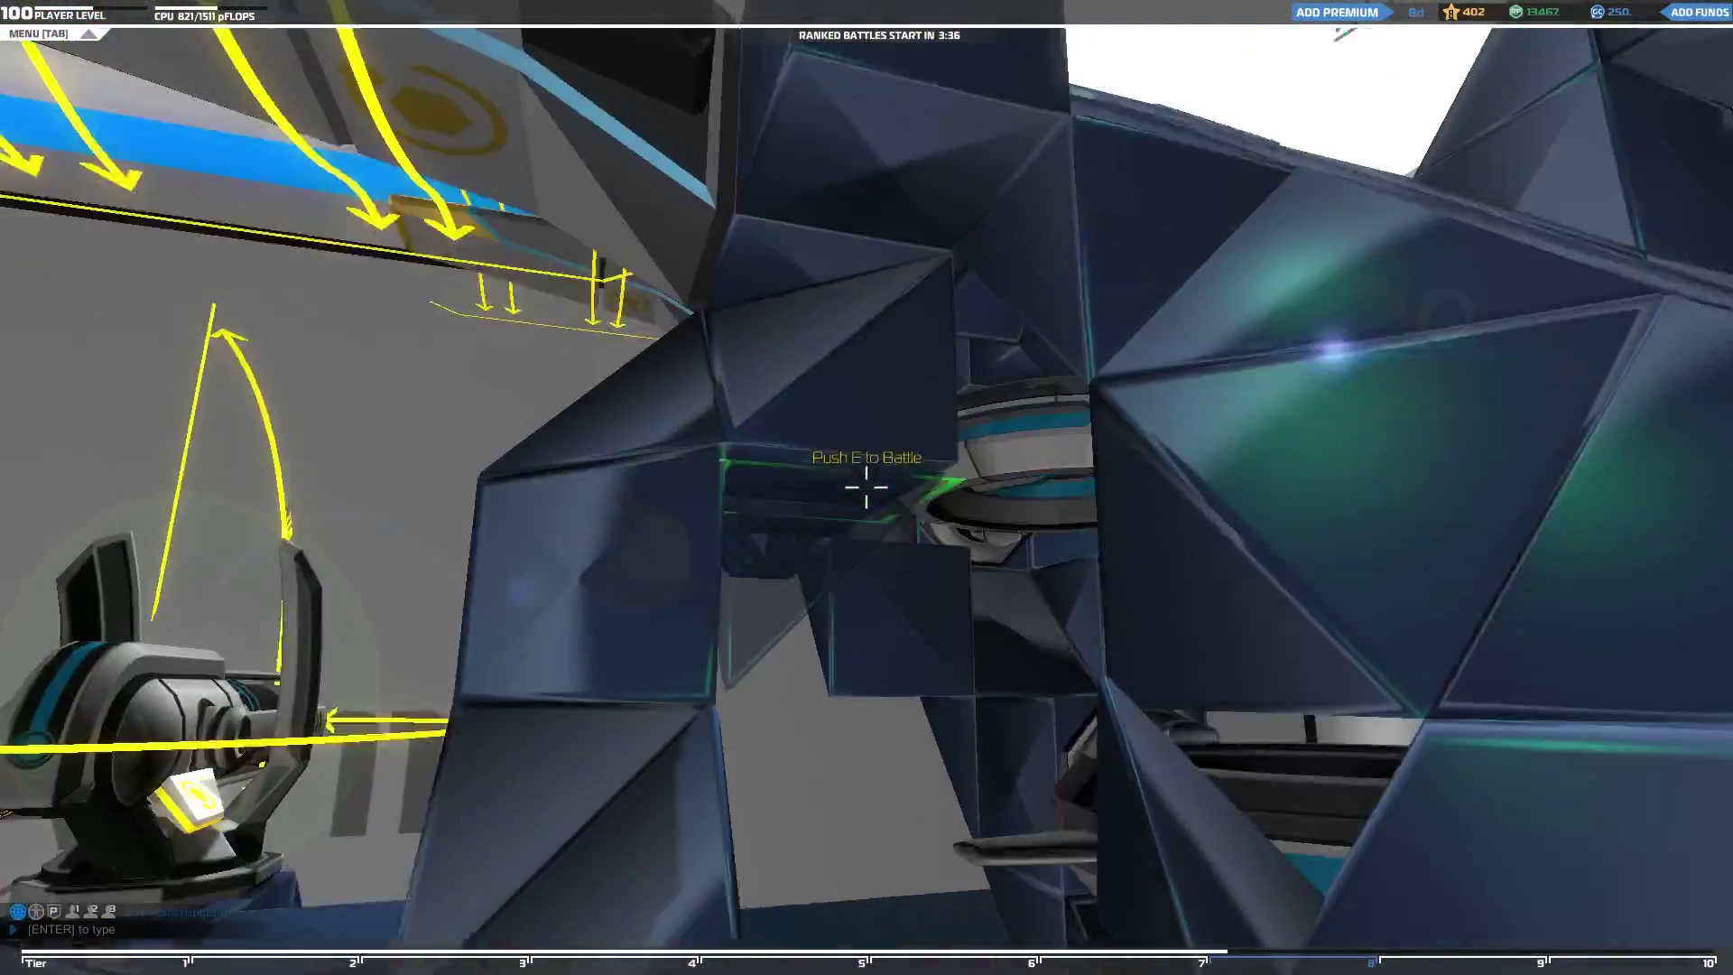
key("s")
key("w")
key("d")
key("a")
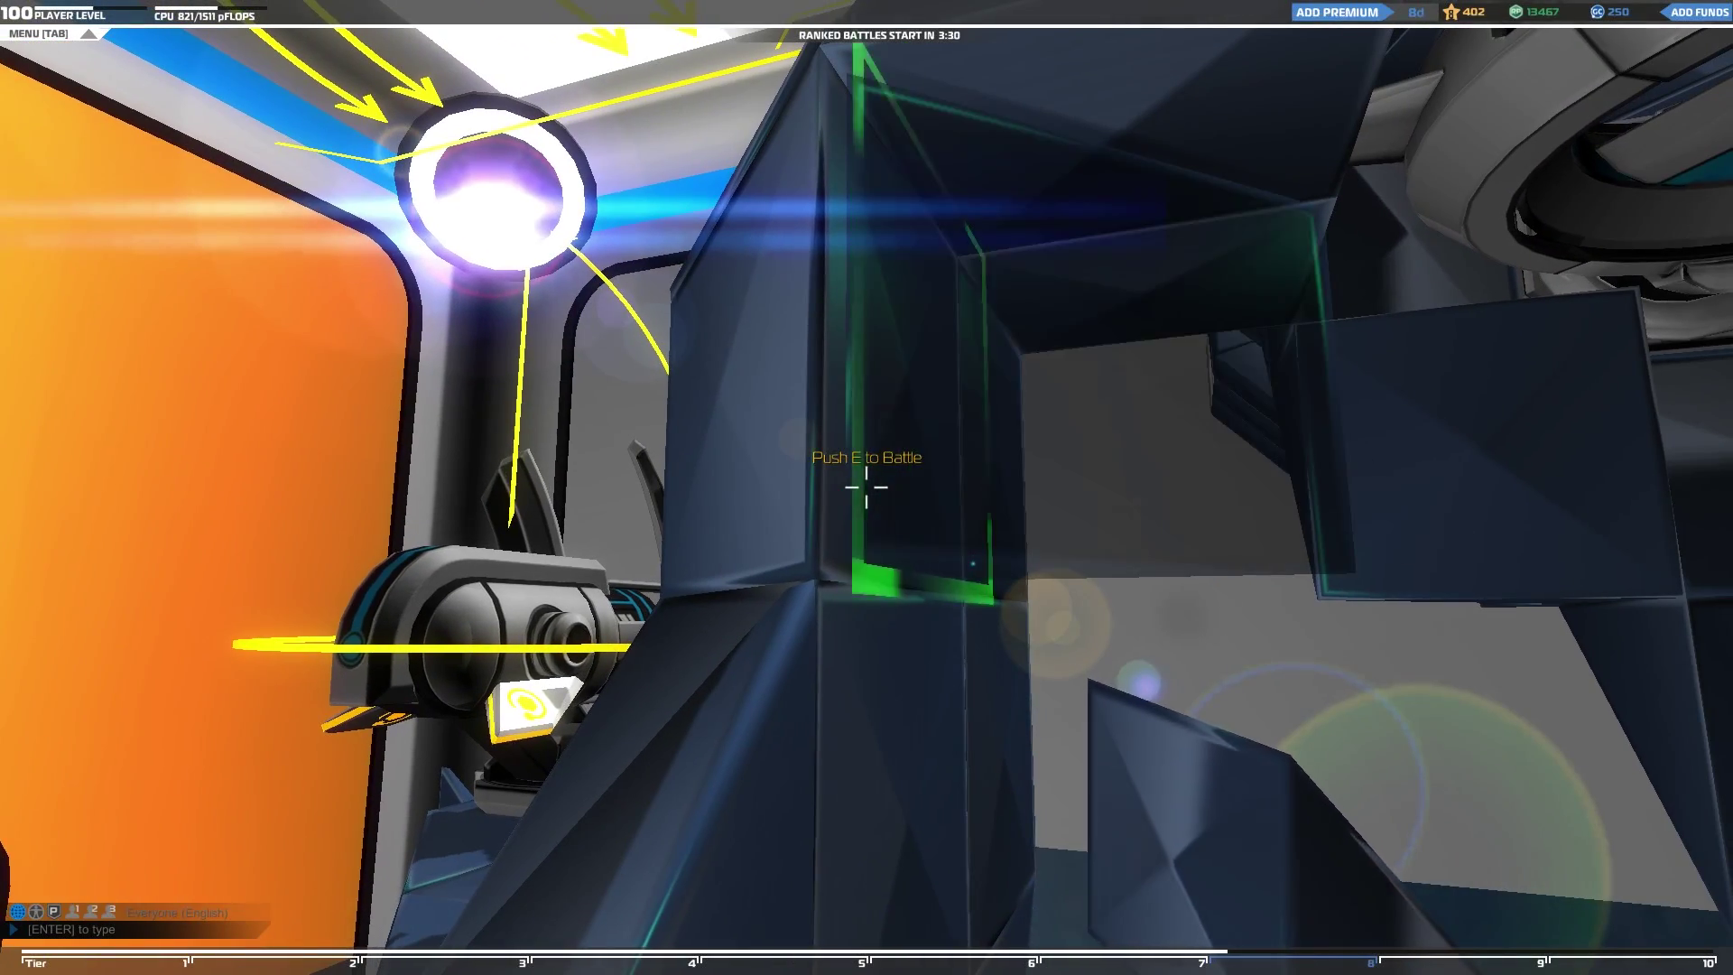
left_click(868, 488)
Step: Fill the remaining gaps between the upper arm, the shoulder and the body with angled blocks
key("s")
key("a")
key("d")
key("w")
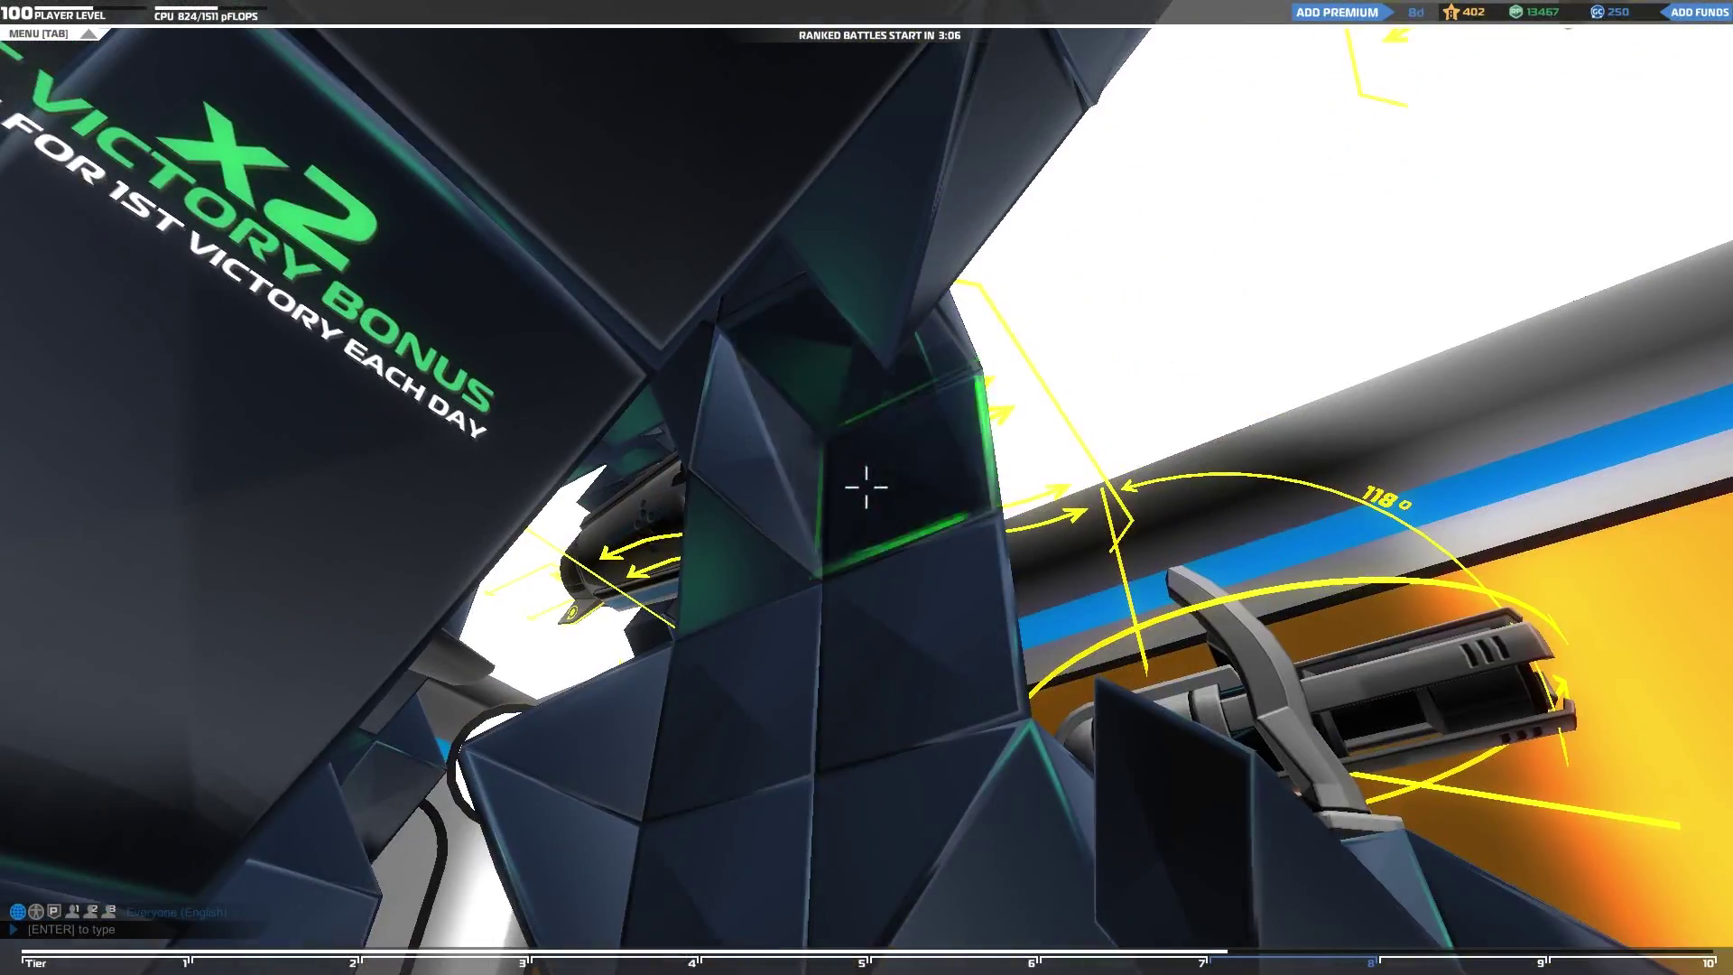
left_click(866, 487)
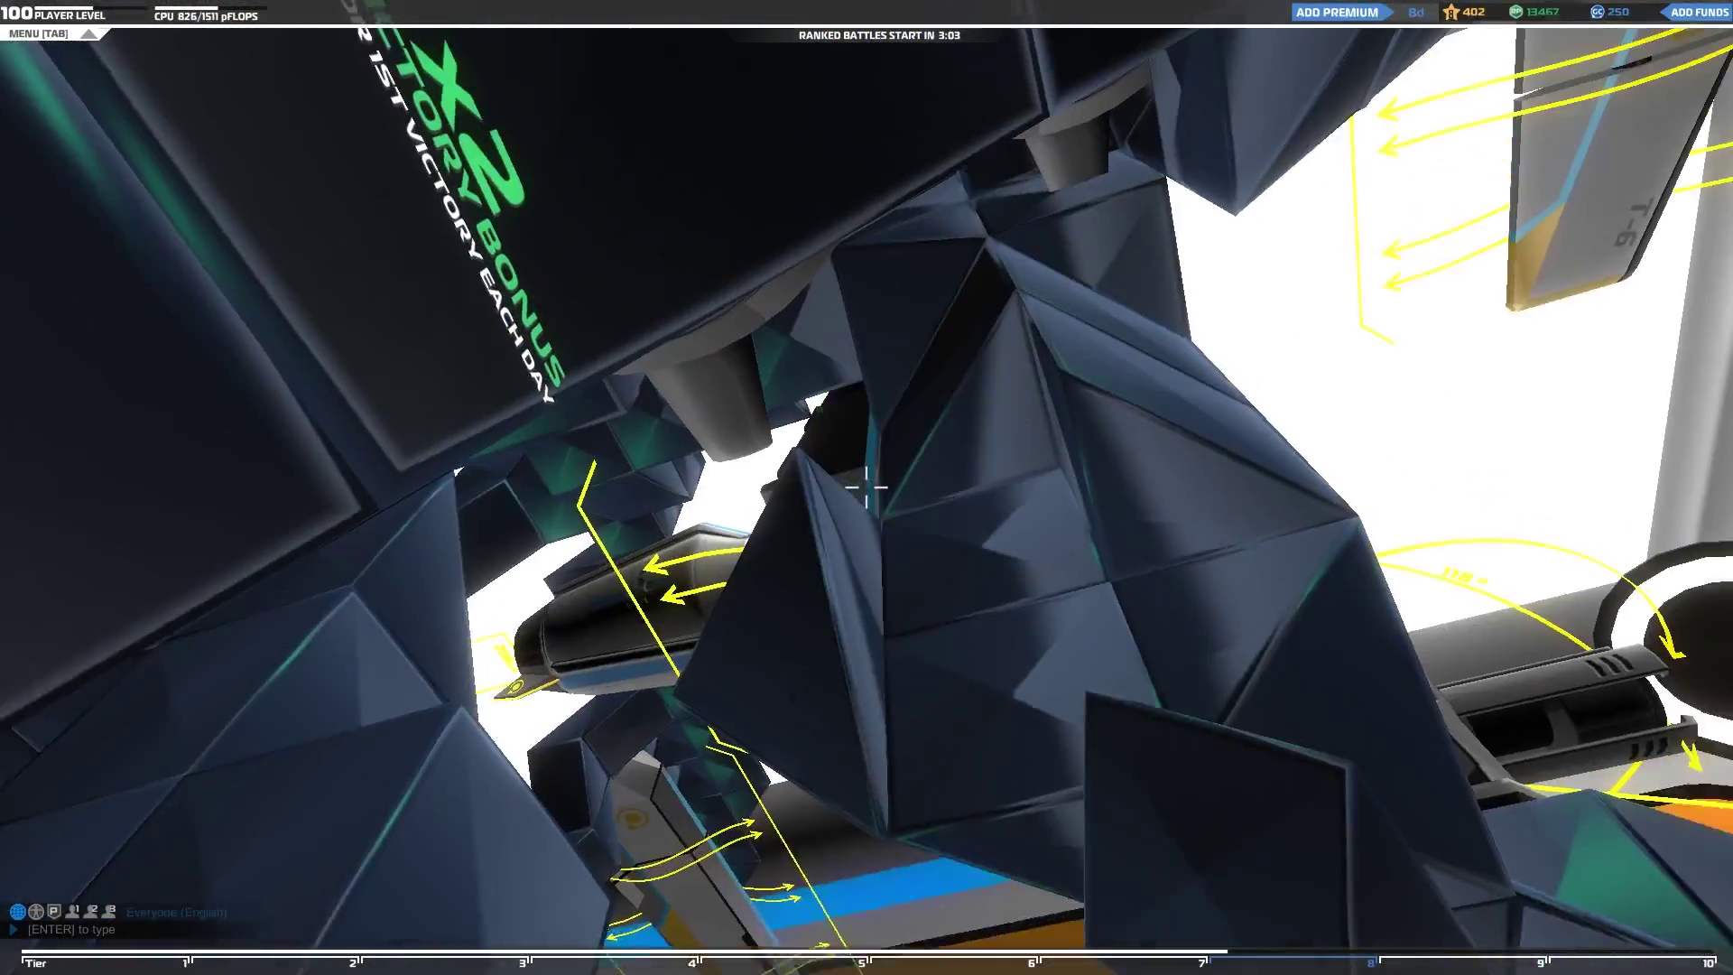
left_click(867, 487)
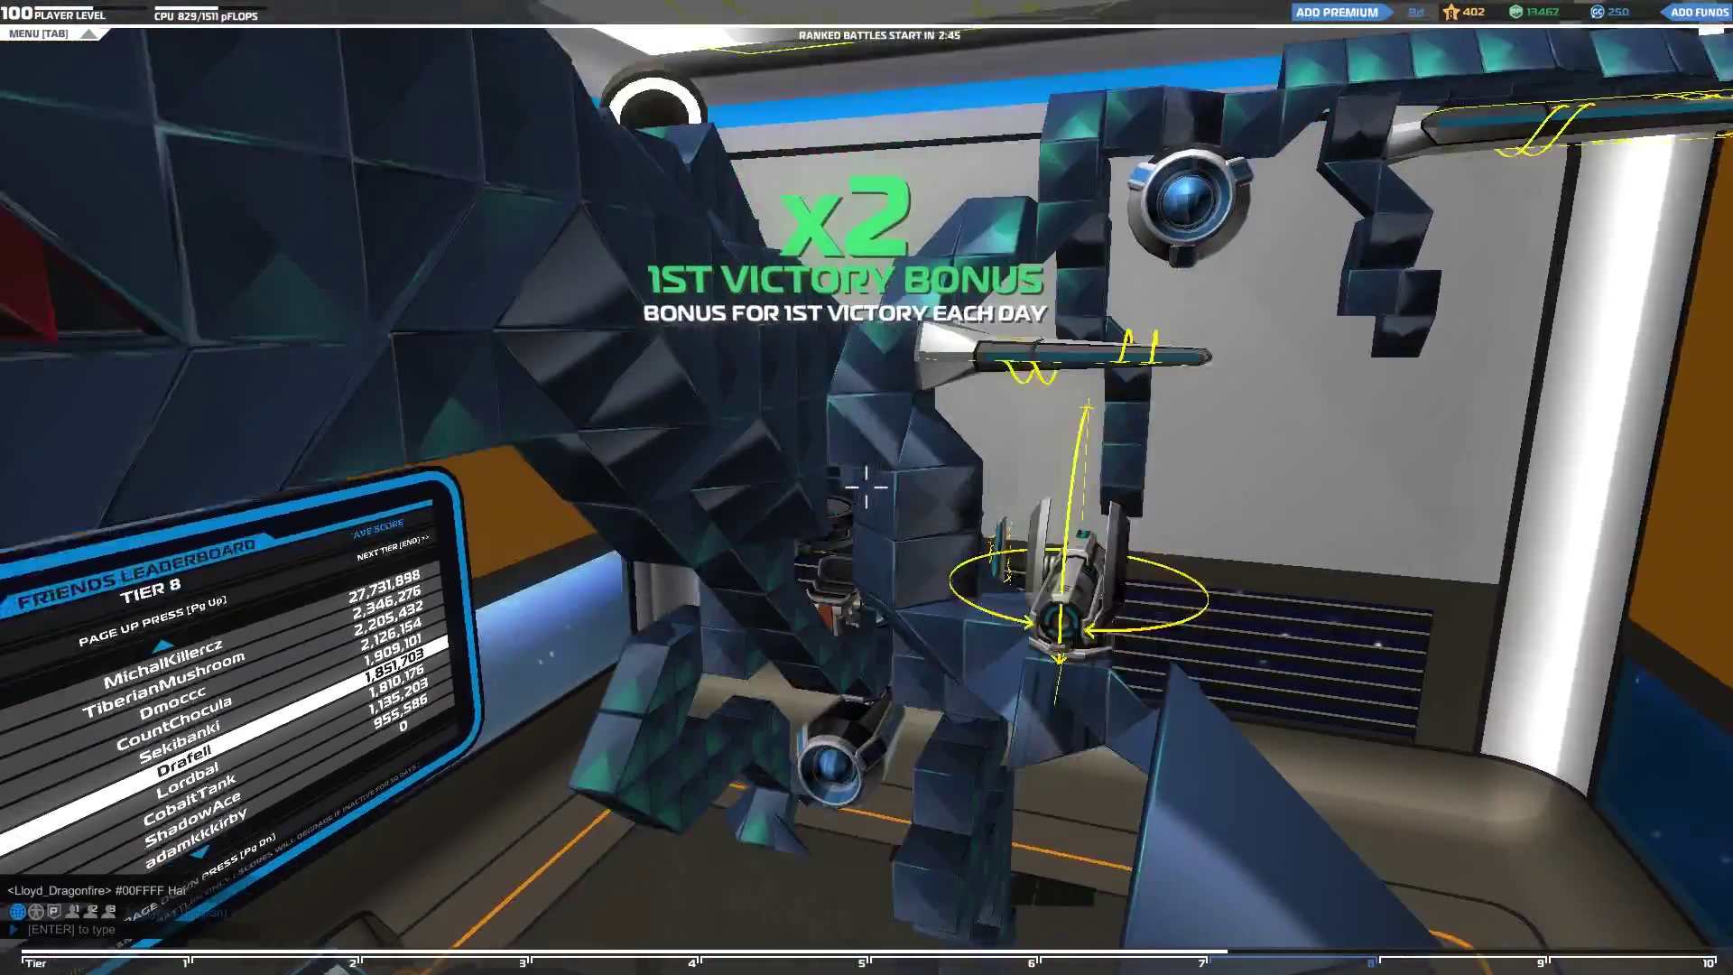
key("d")
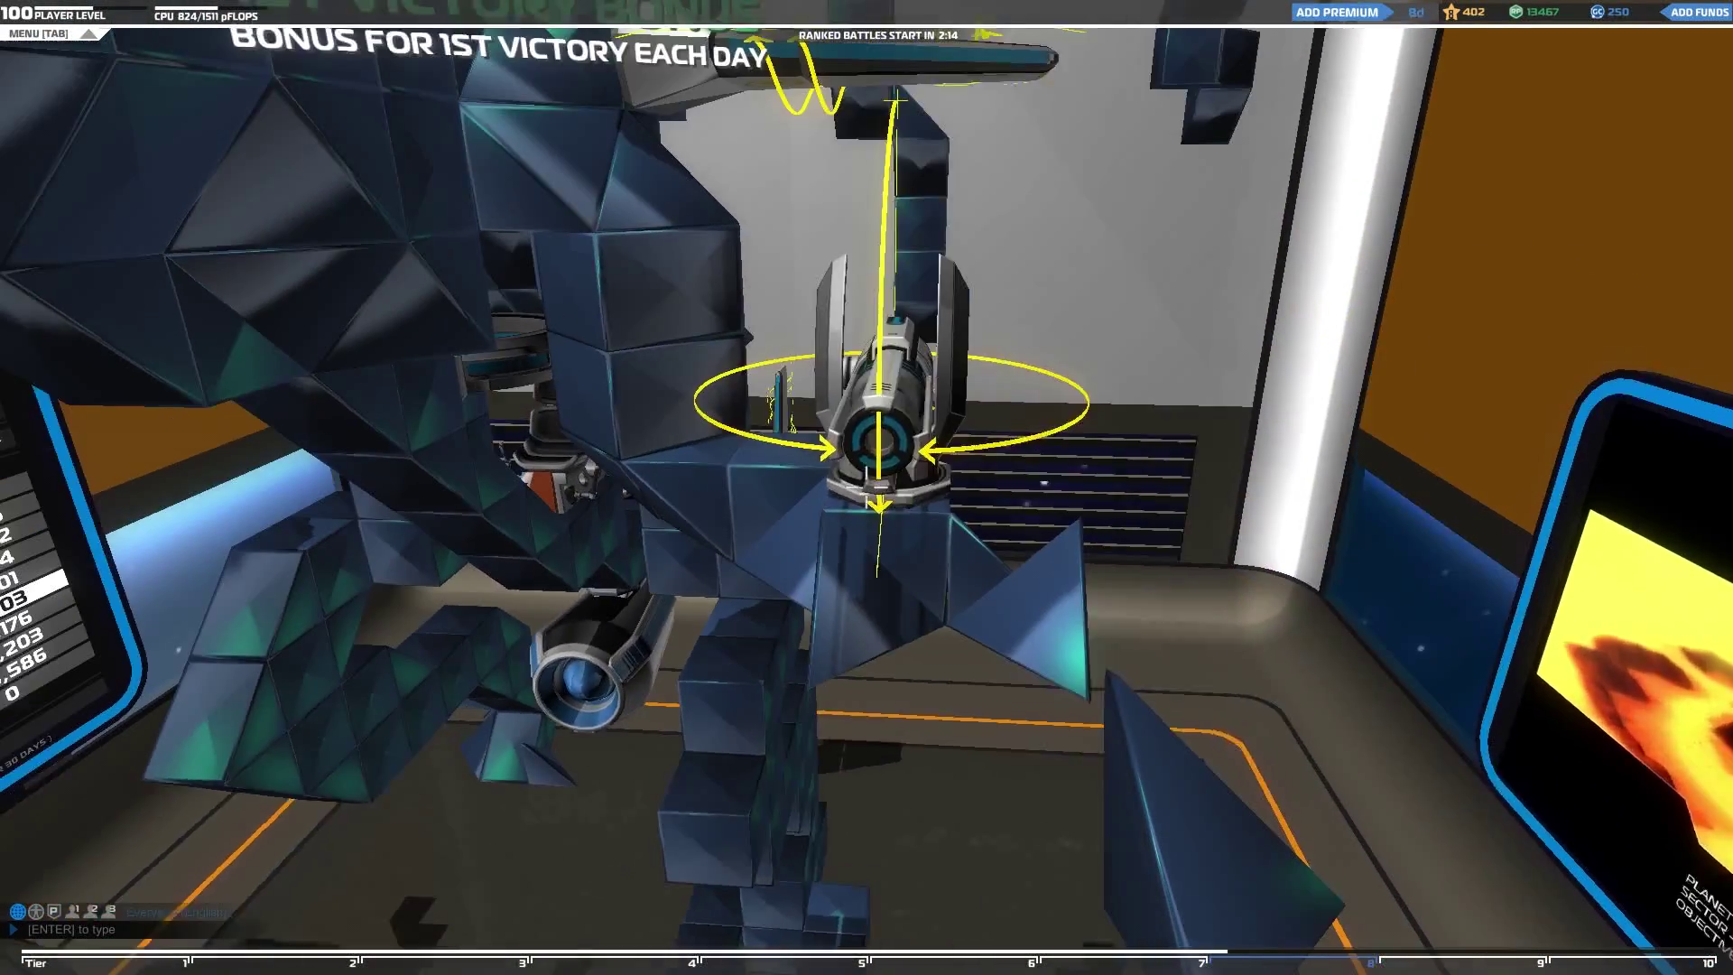
Step: Remove the plasma launcher, its mounting blocks and the lower part of the arm that carried it
right_click(866, 487)
right_click(867, 488)
right_click(867, 487)
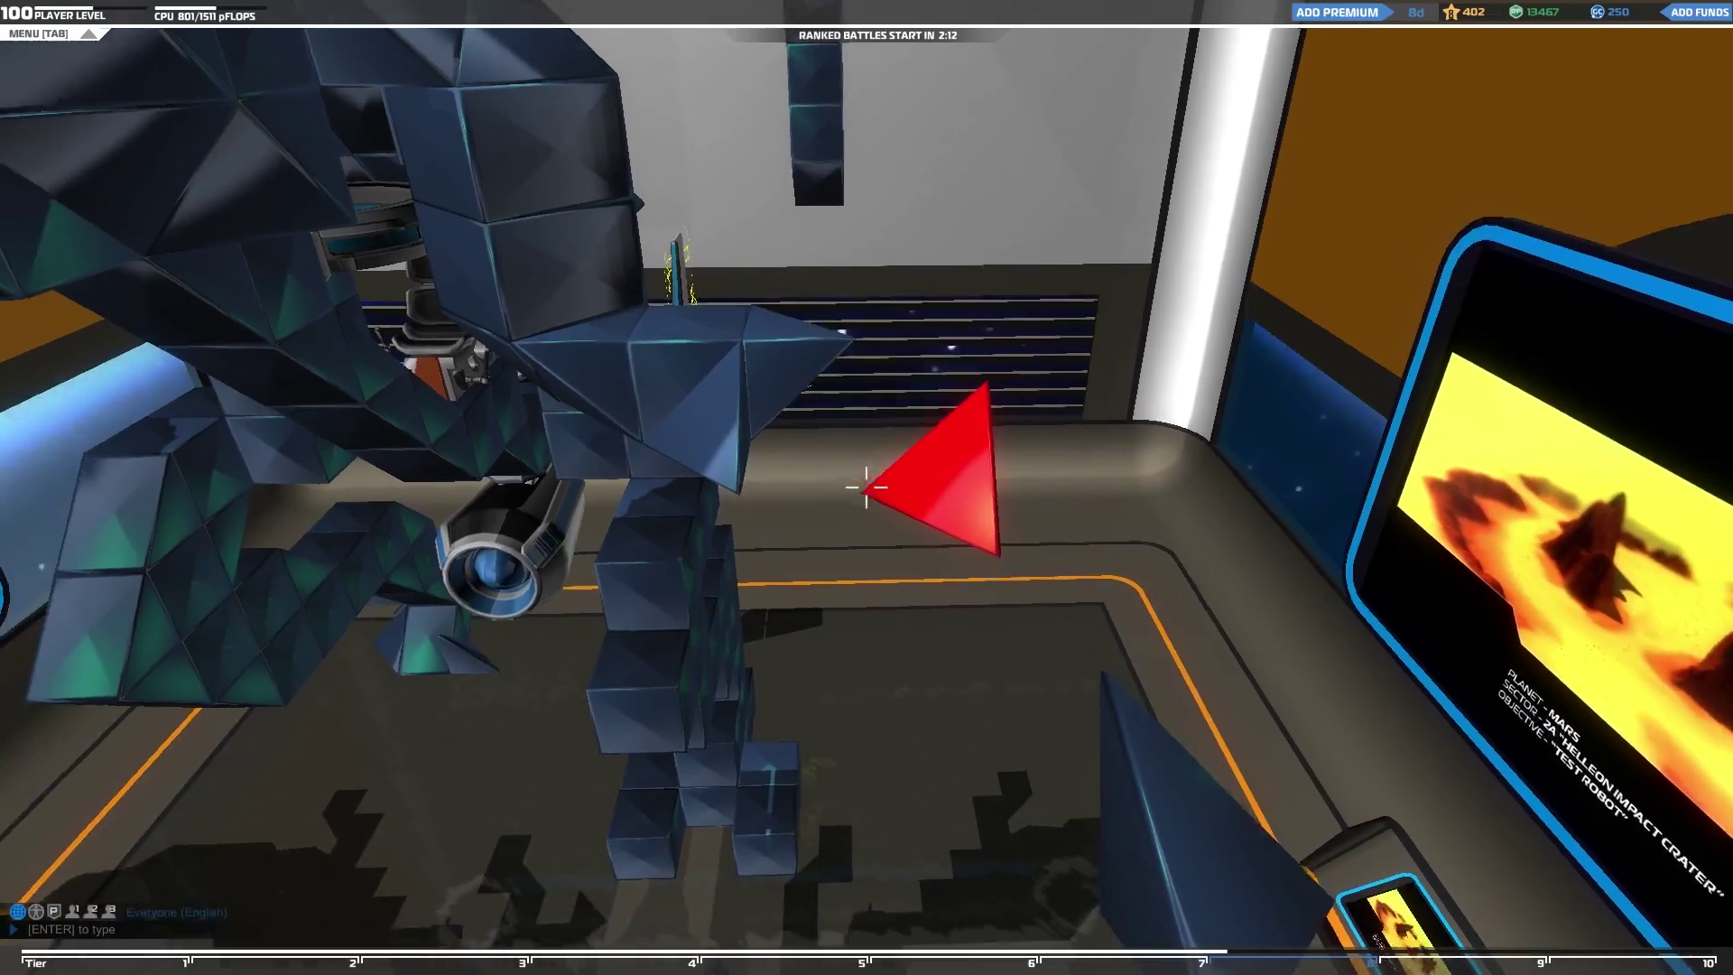
right_click(867, 487)
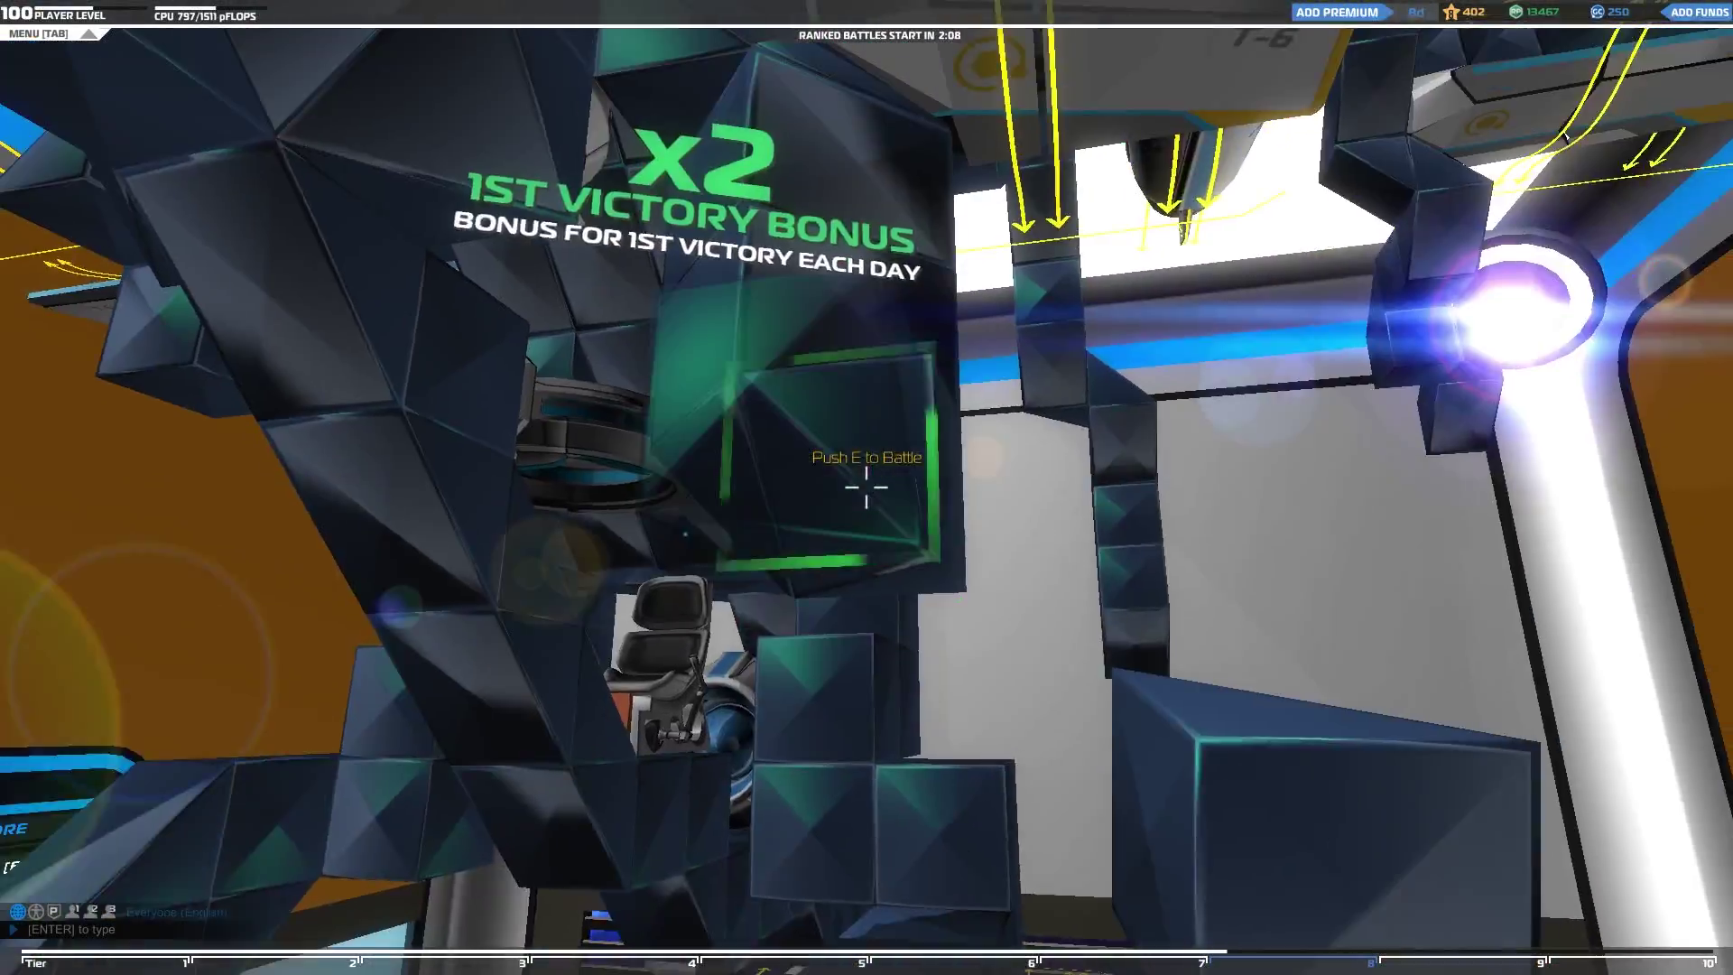
right_click(867, 488)
Step: Try different block shapes at the lower end of the upper arm to form an angled elbow
key("a")
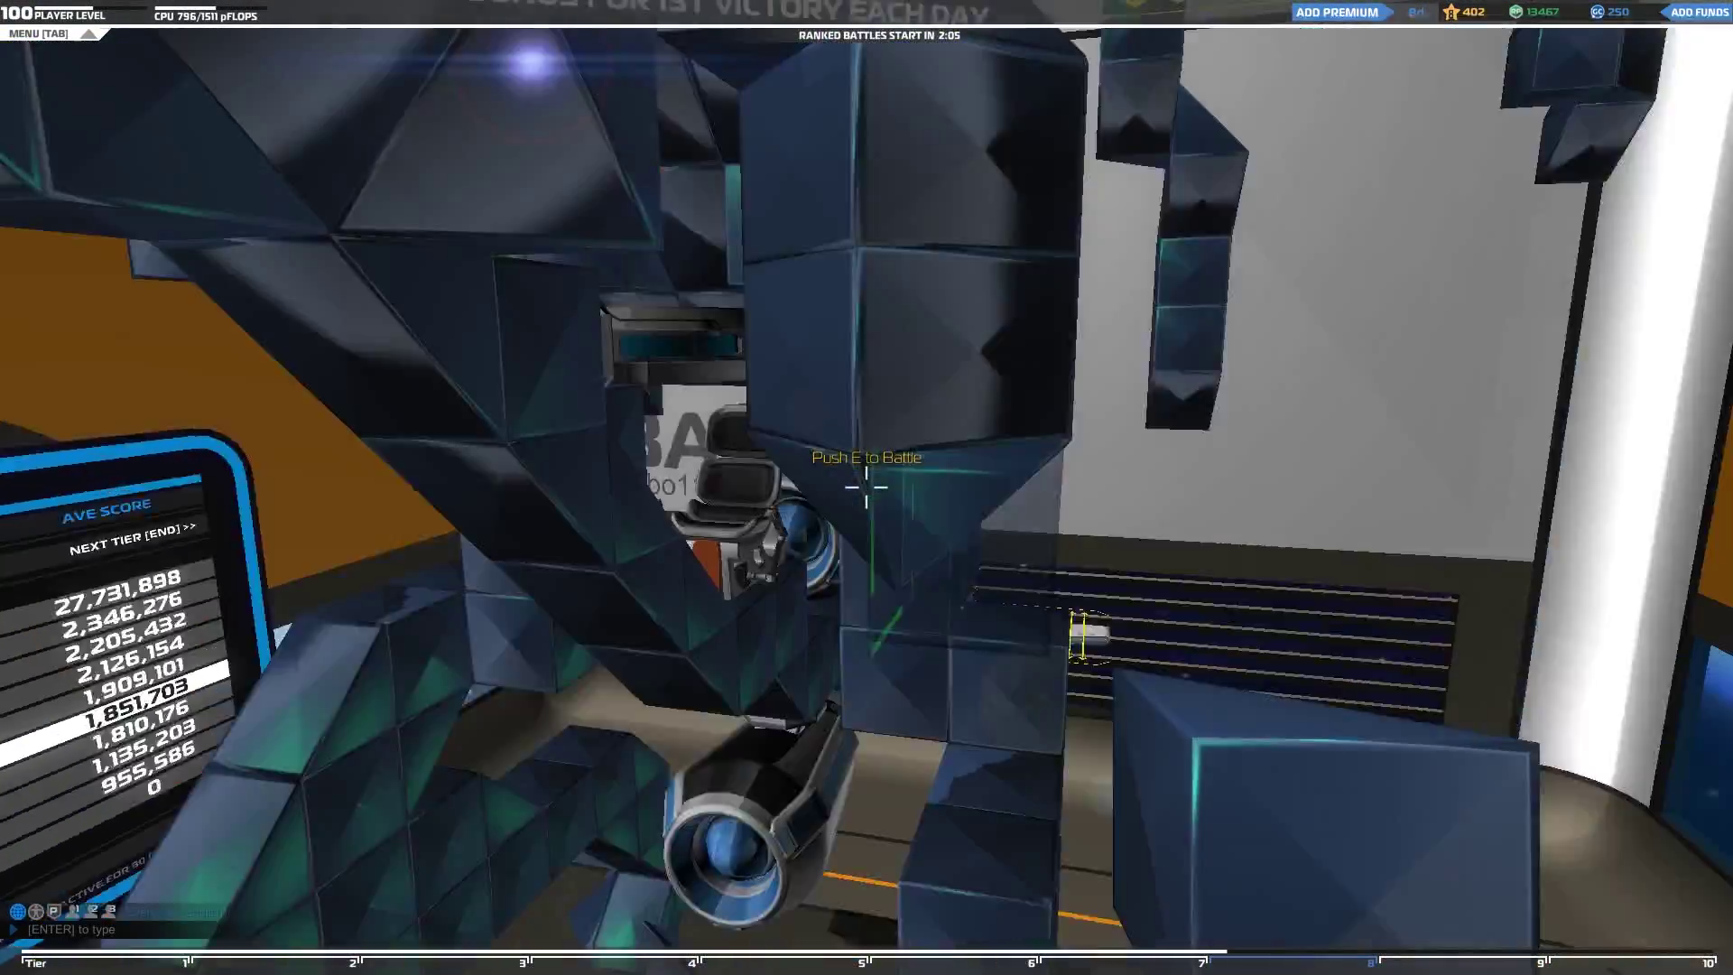
key("d")
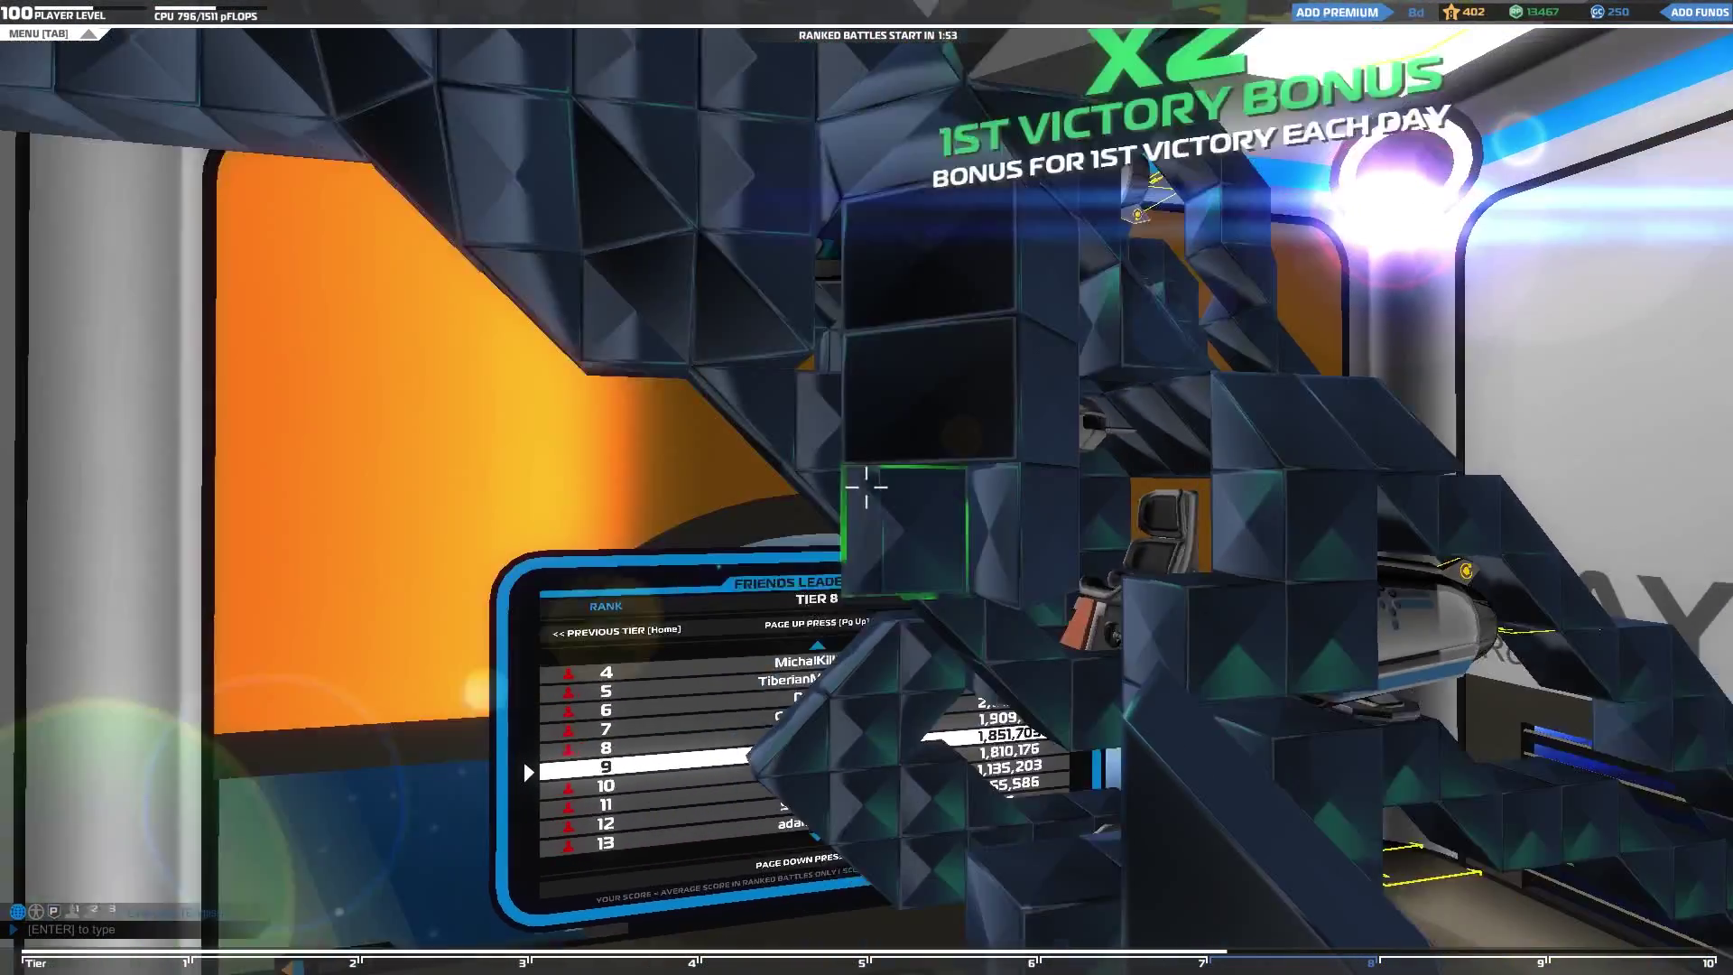
left_click(868, 487)
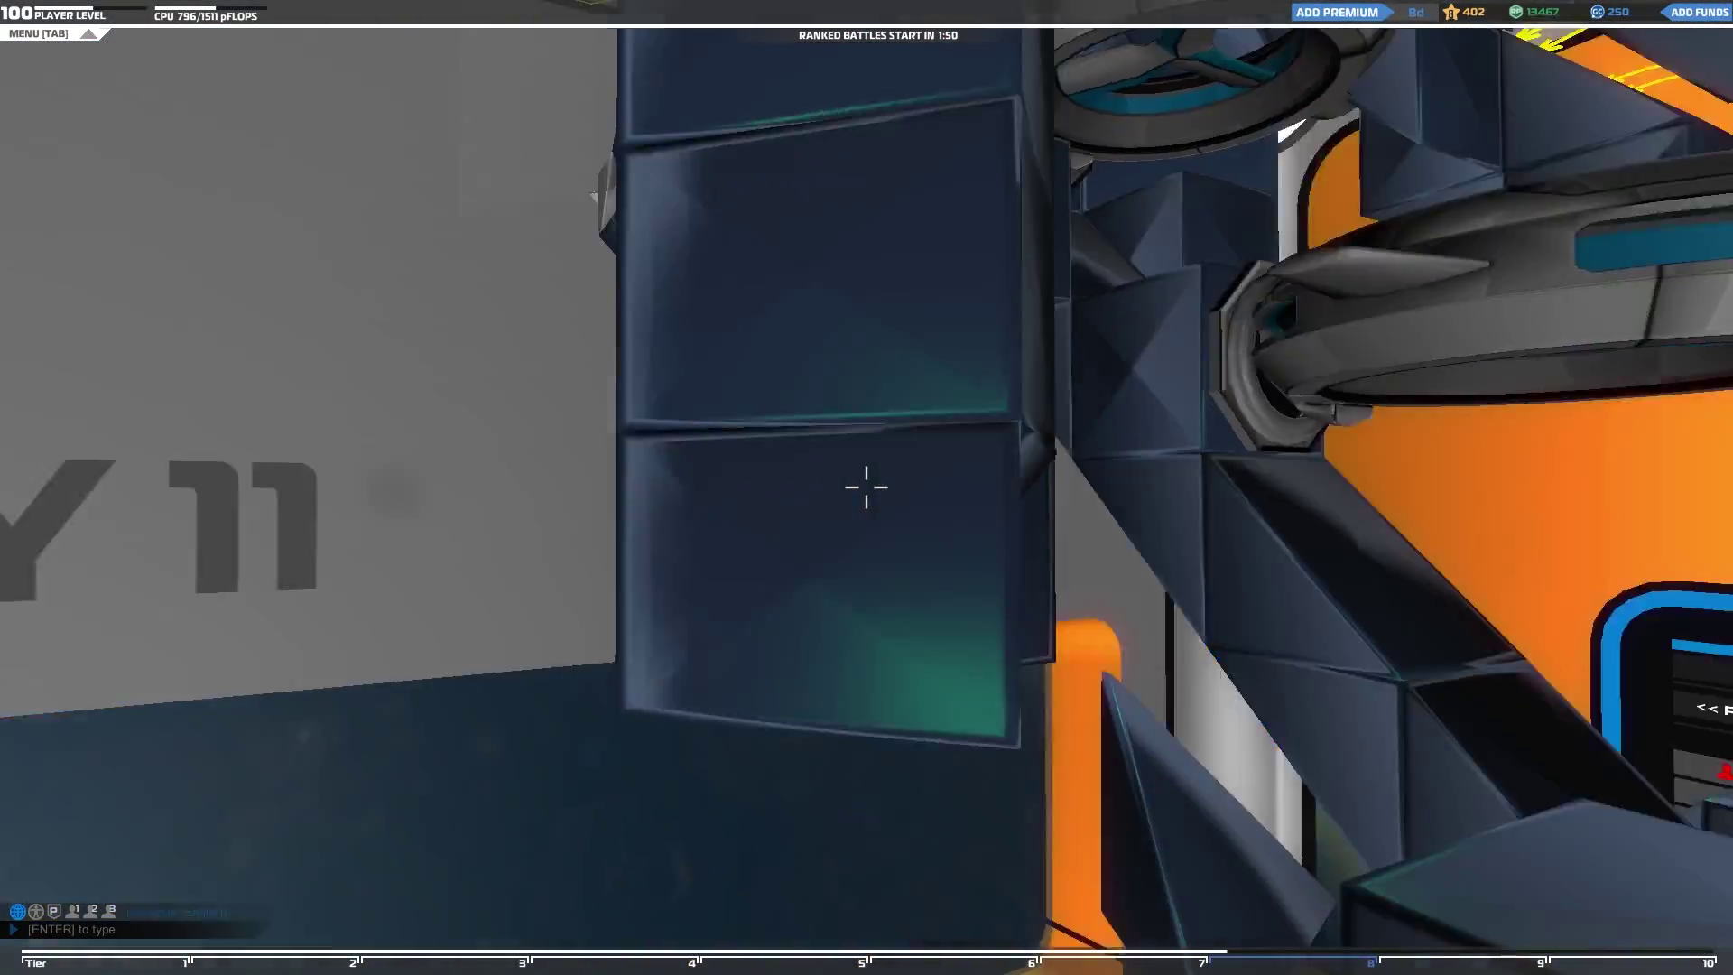
right_click(866, 487)
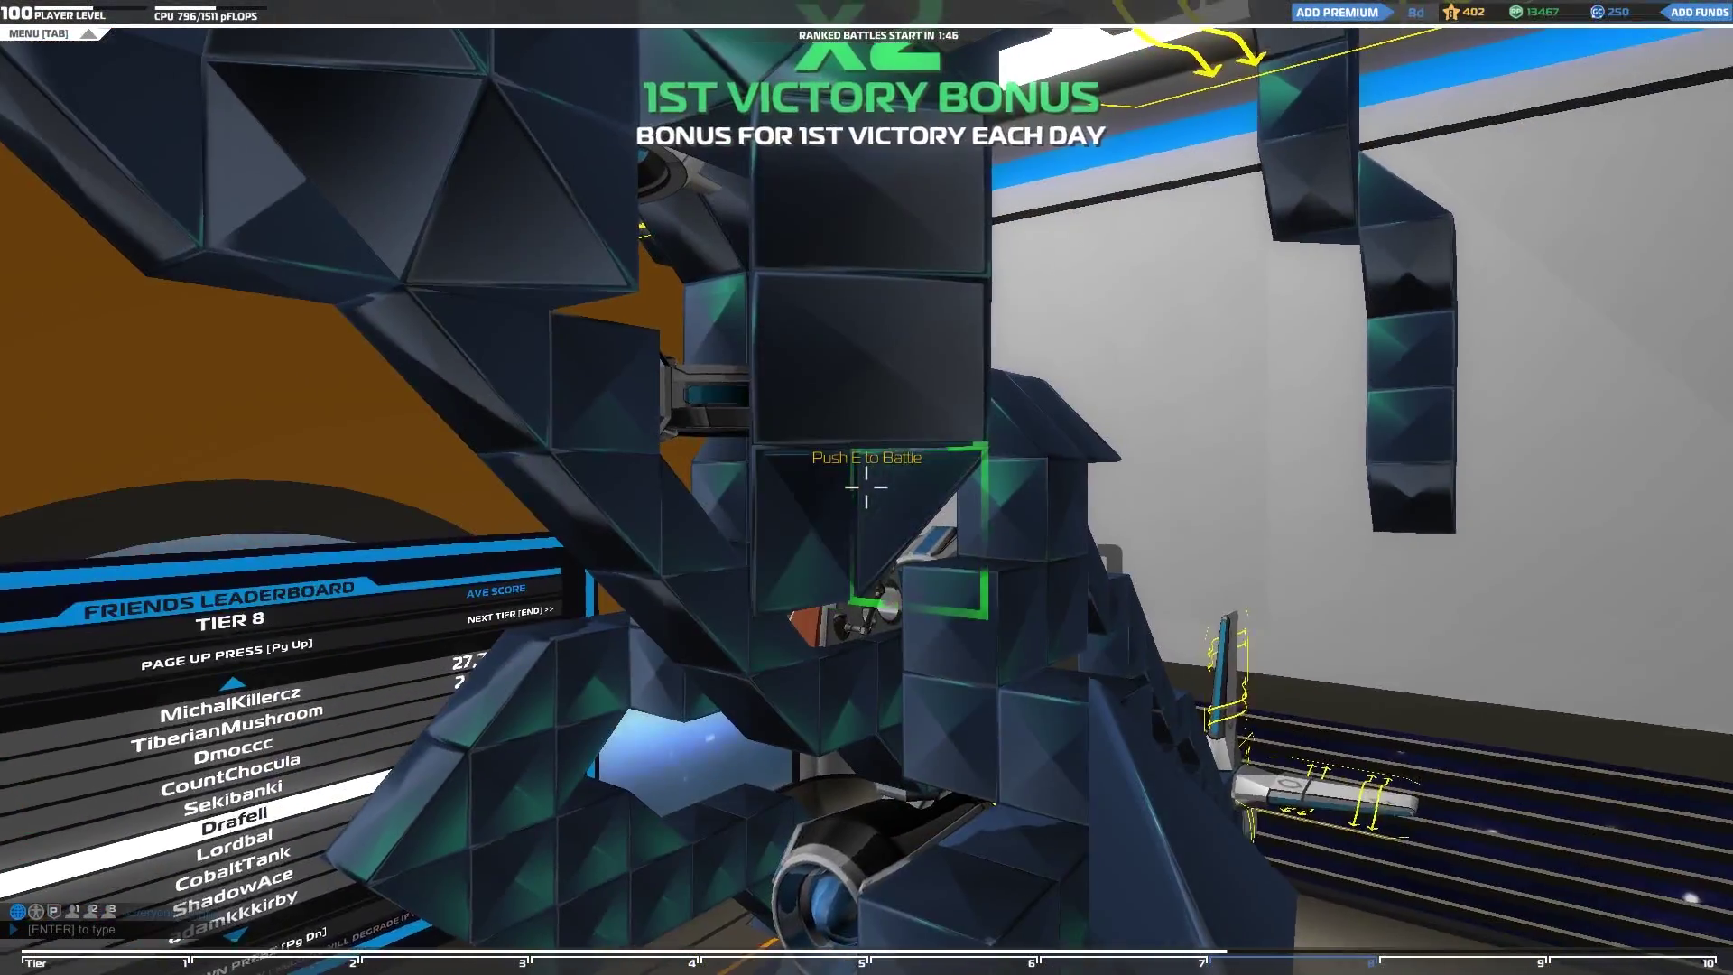
left_click(867, 488)
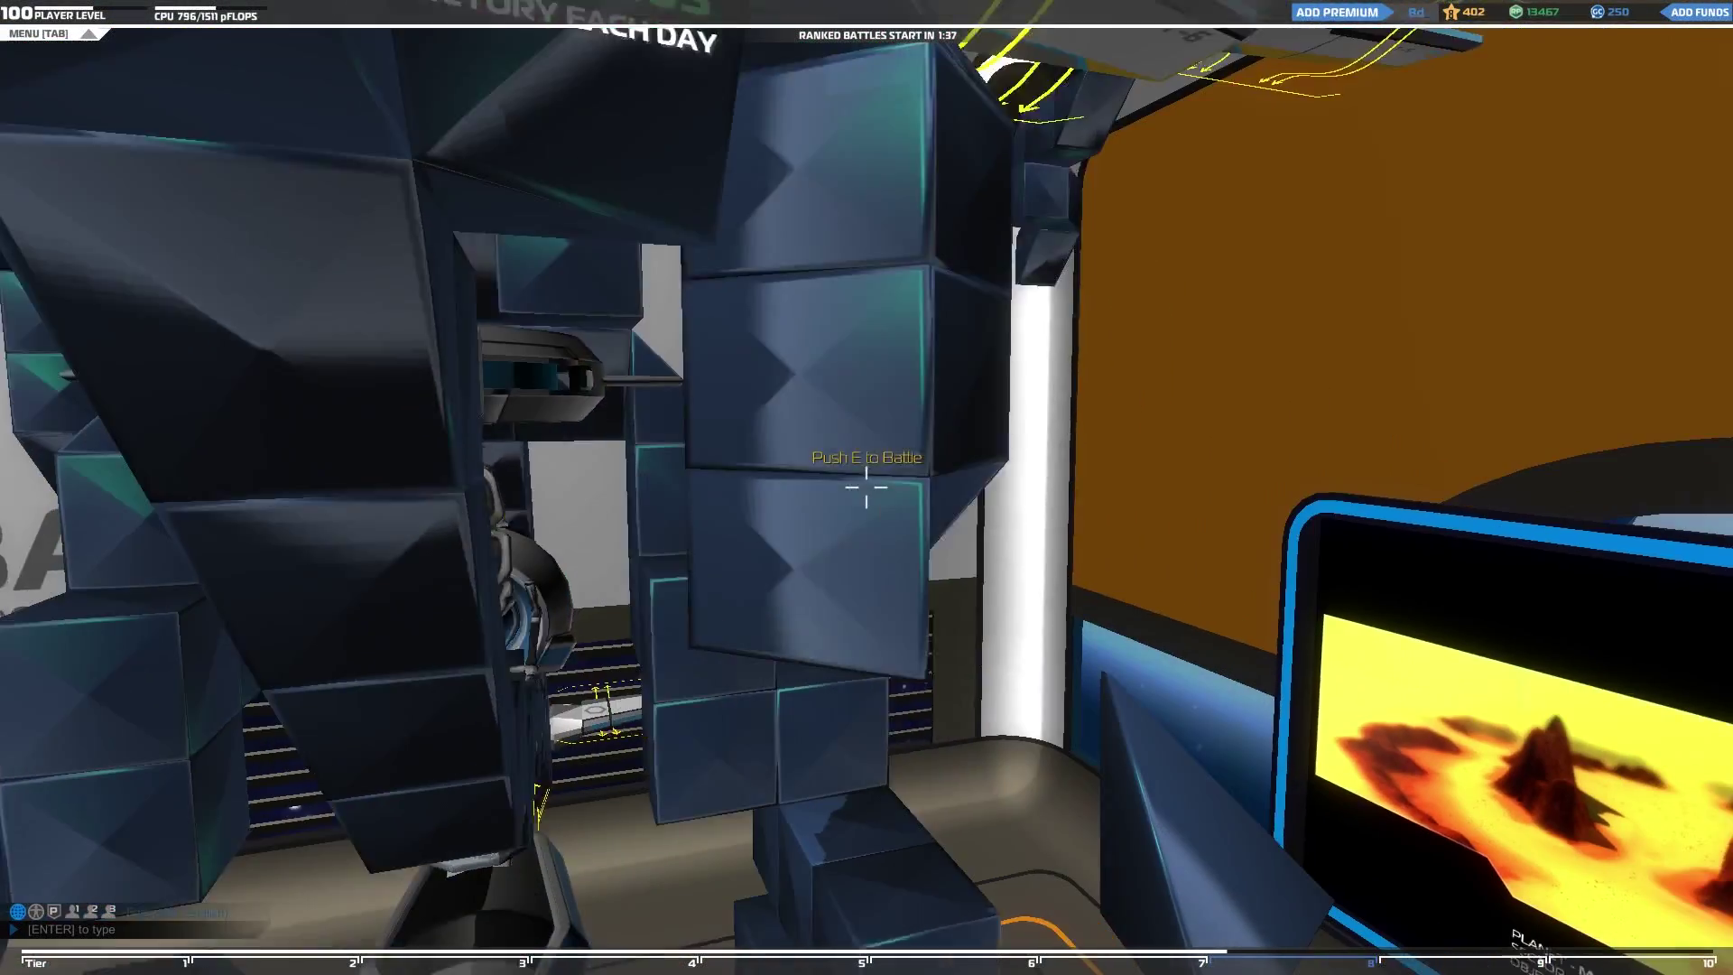
right_click(867, 487)
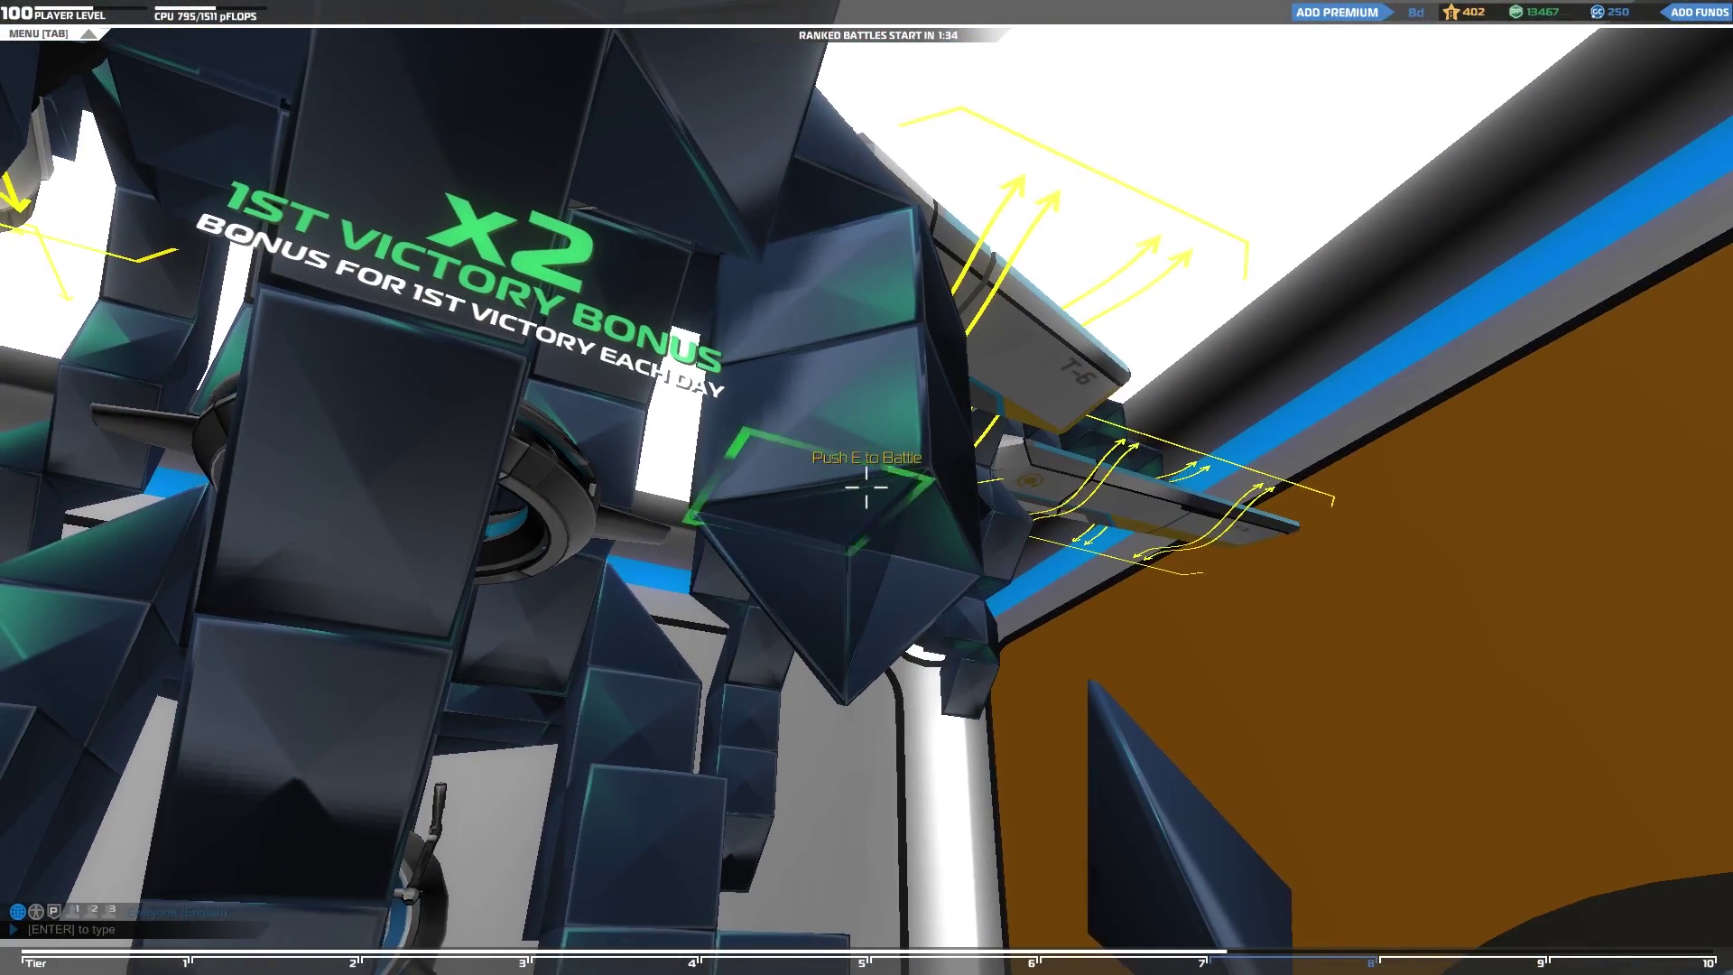
left_click(866, 487)
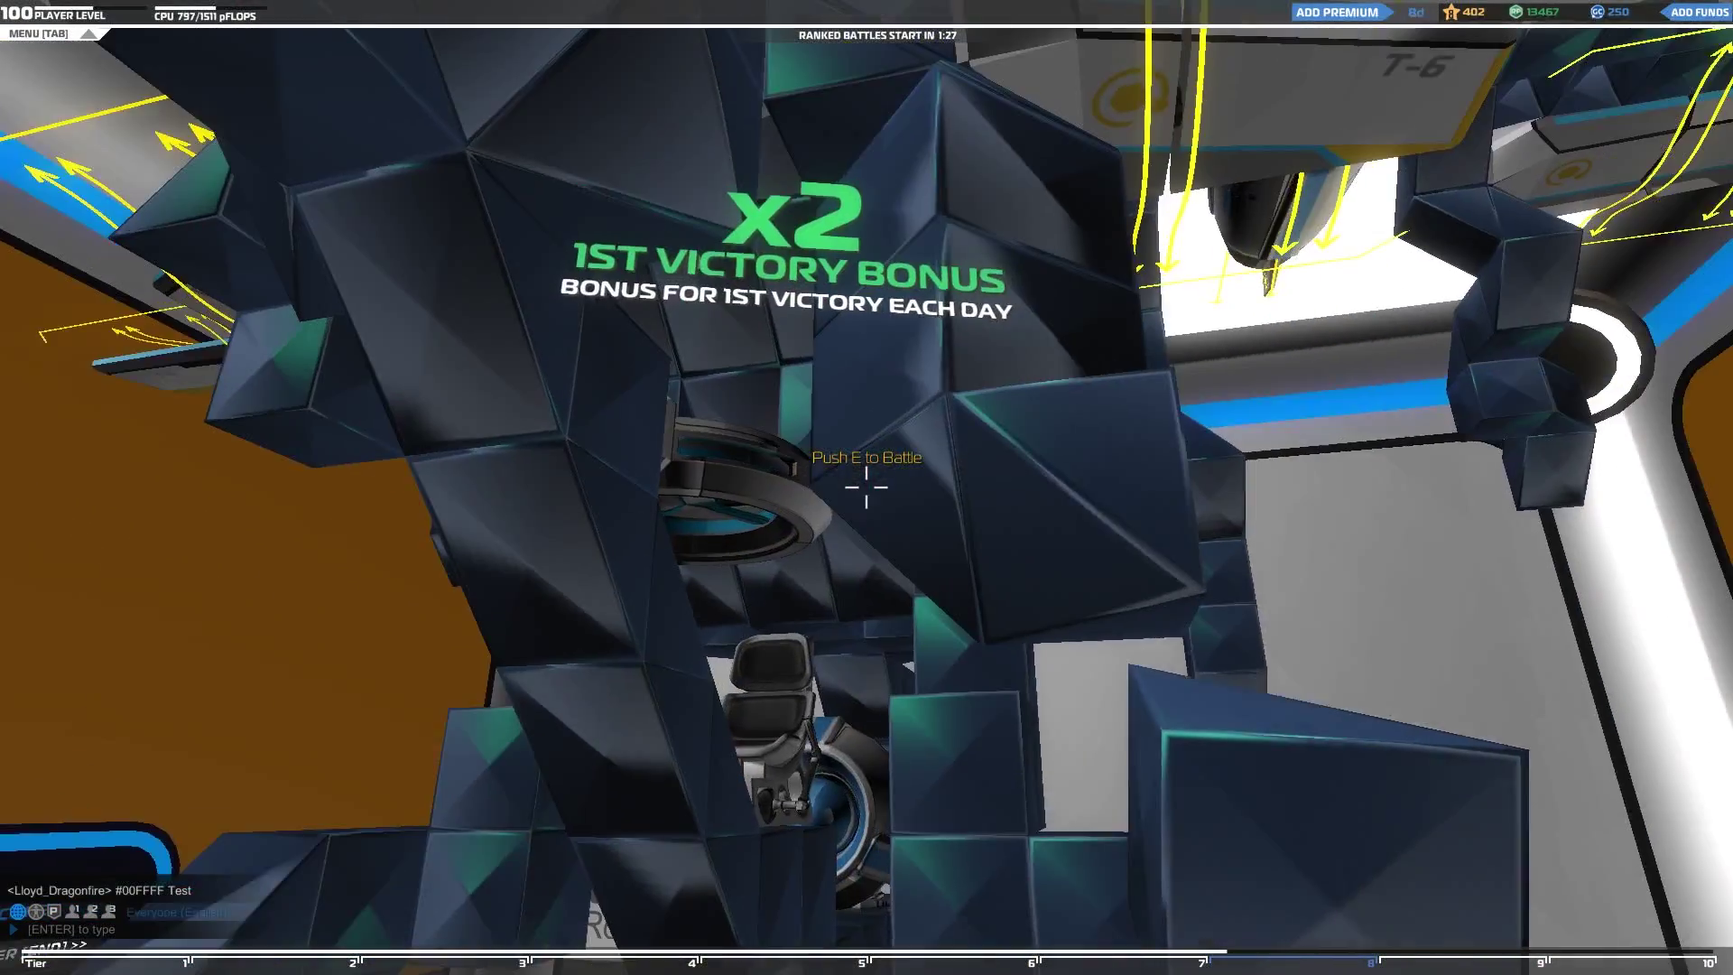
Step: Extend a forearm forward from the elbow with cubes and angled blocks
middle_click(866, 488)
left_click(868, 488)
left_click(867, 487)
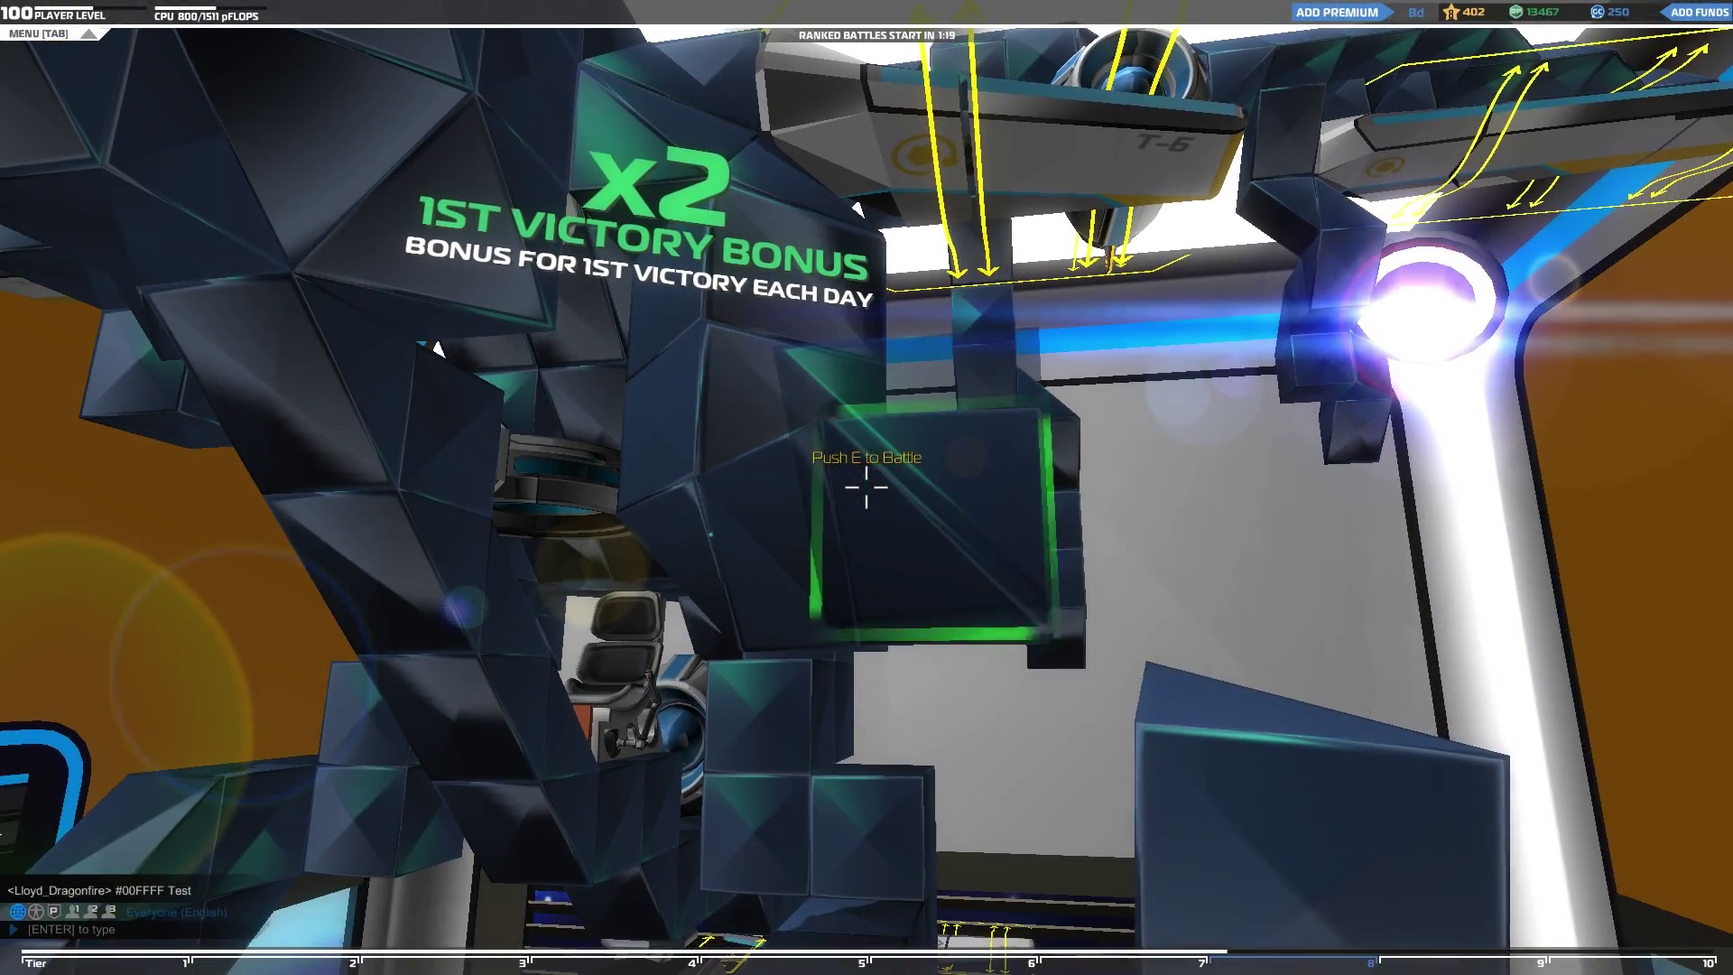
key("d")
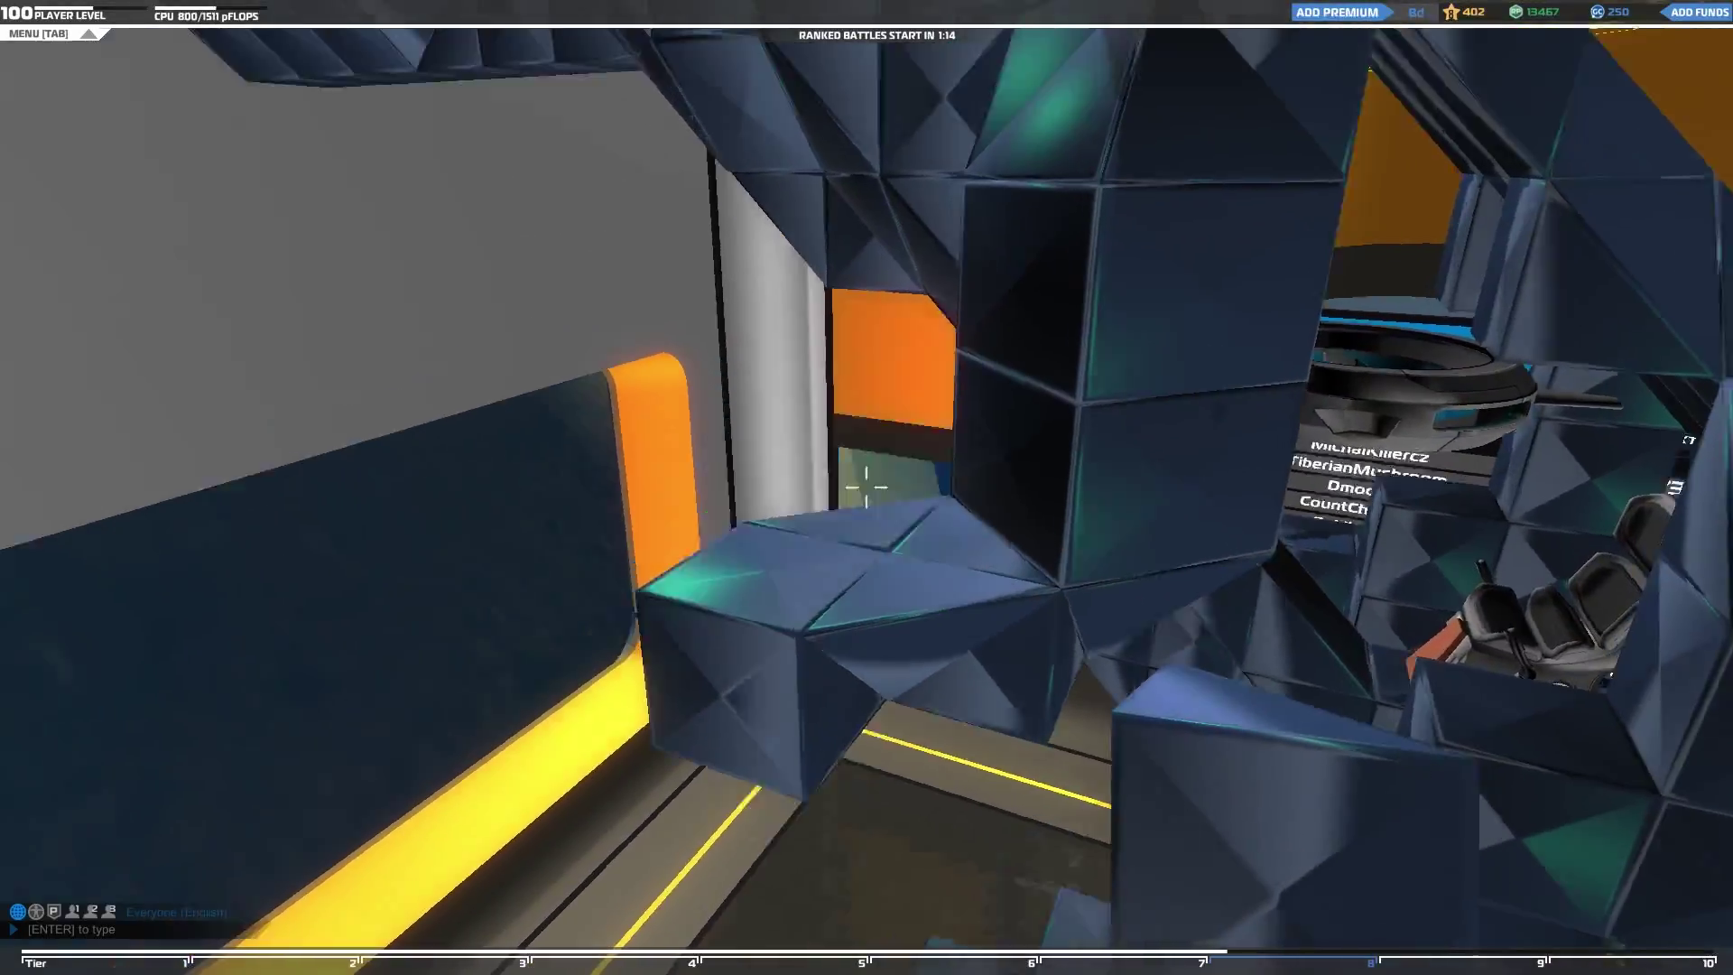
key("a")
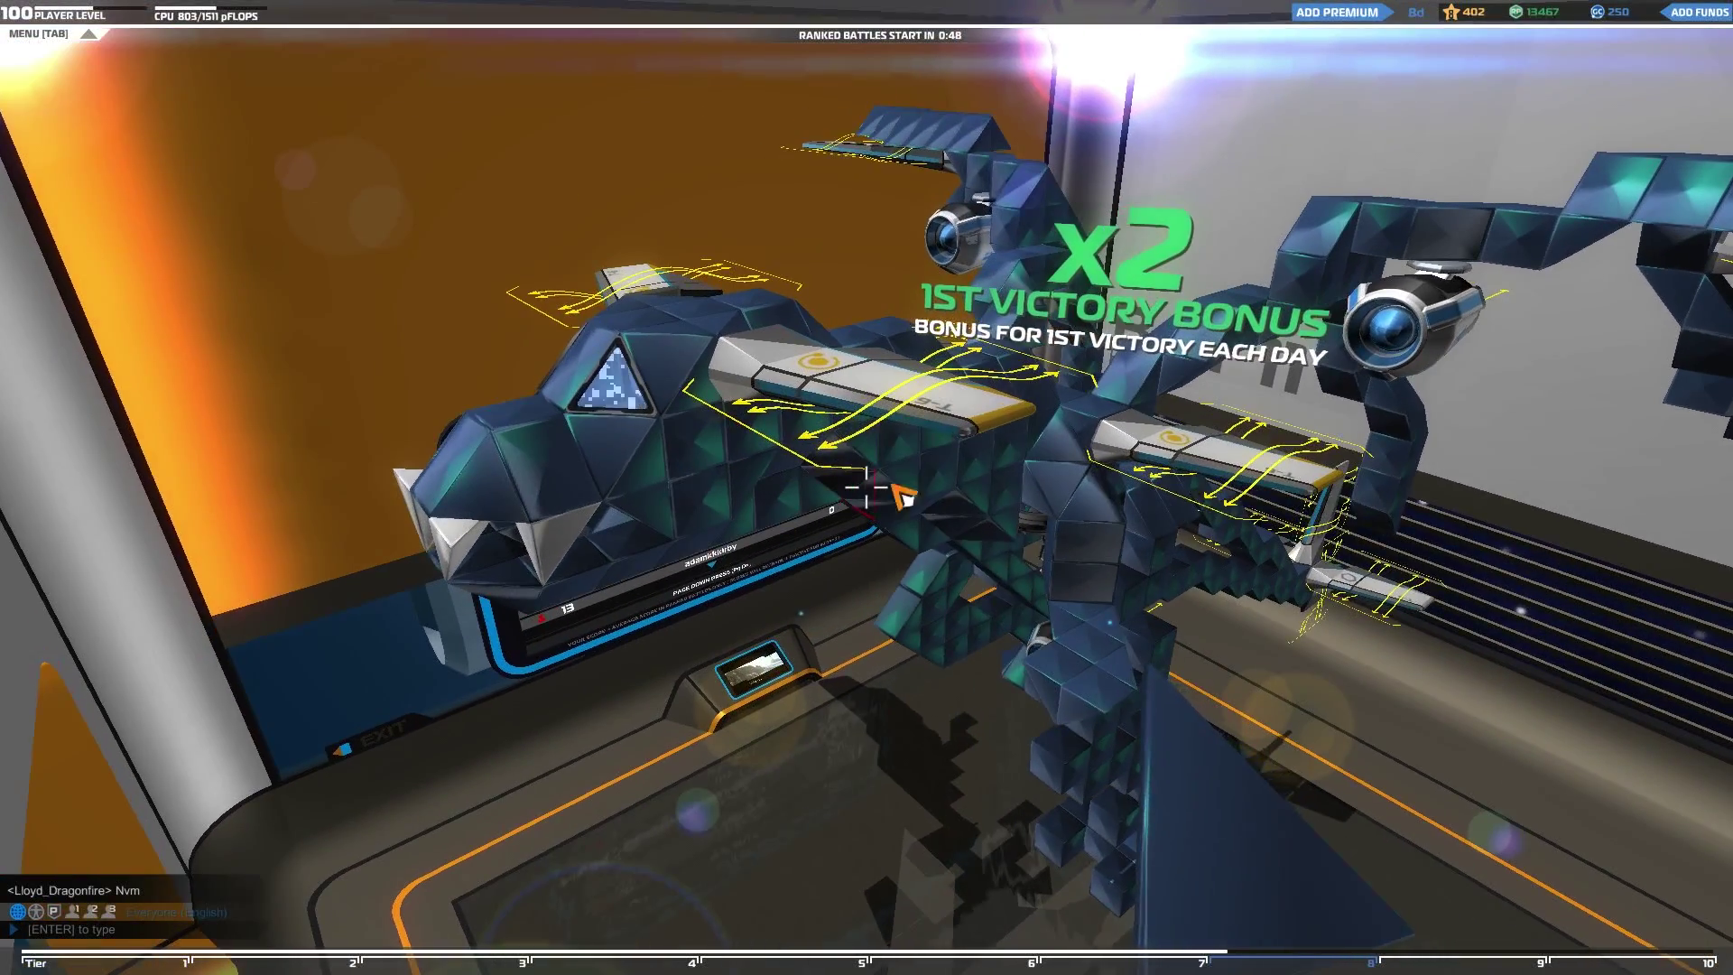
Step: Reshape the tip of the forearm by replacing one of its blocks with an angled one
key("q")
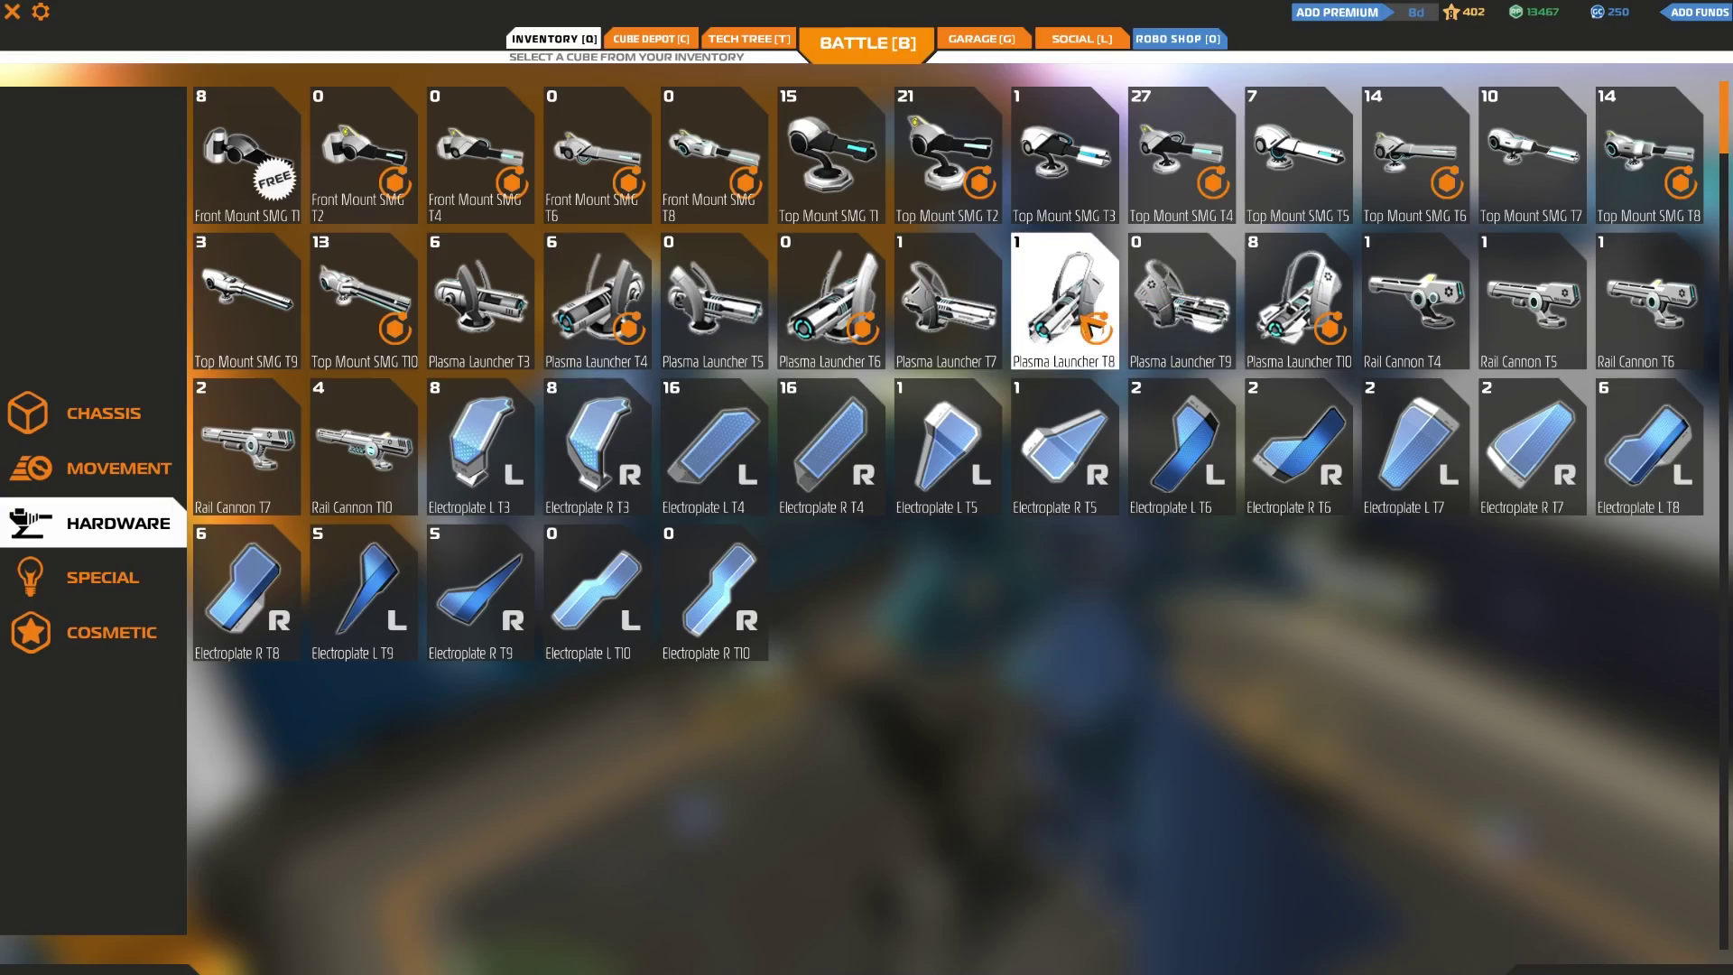
left_click(1066, 300)
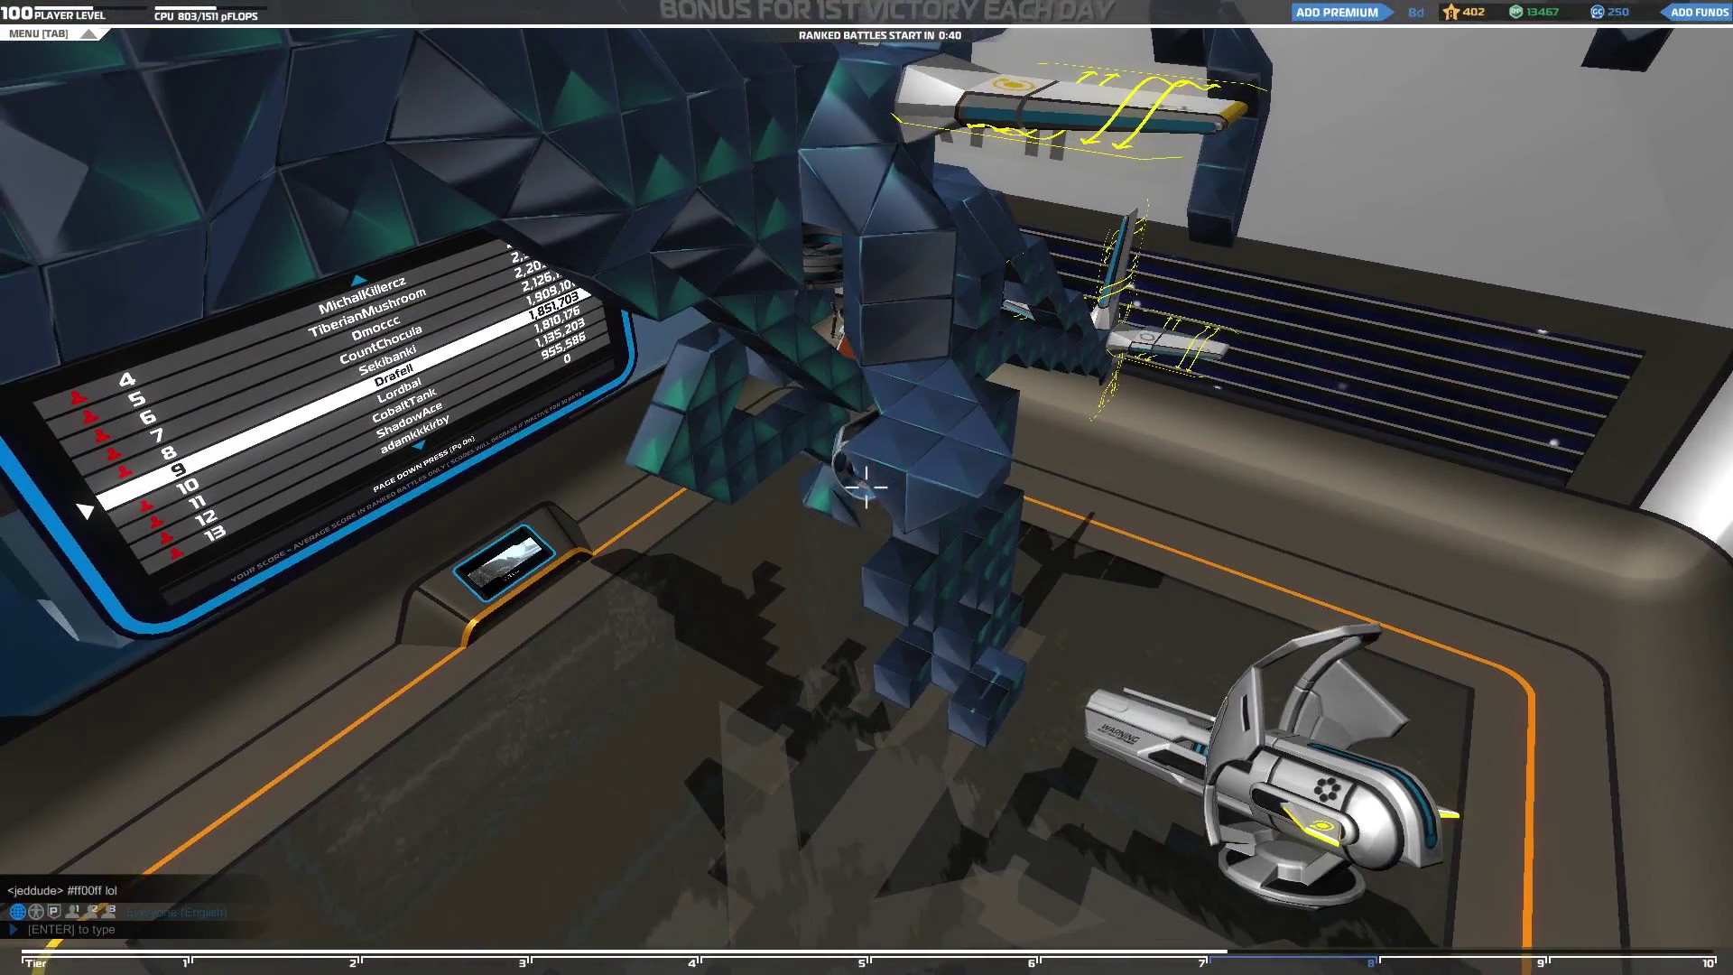
key("shift")
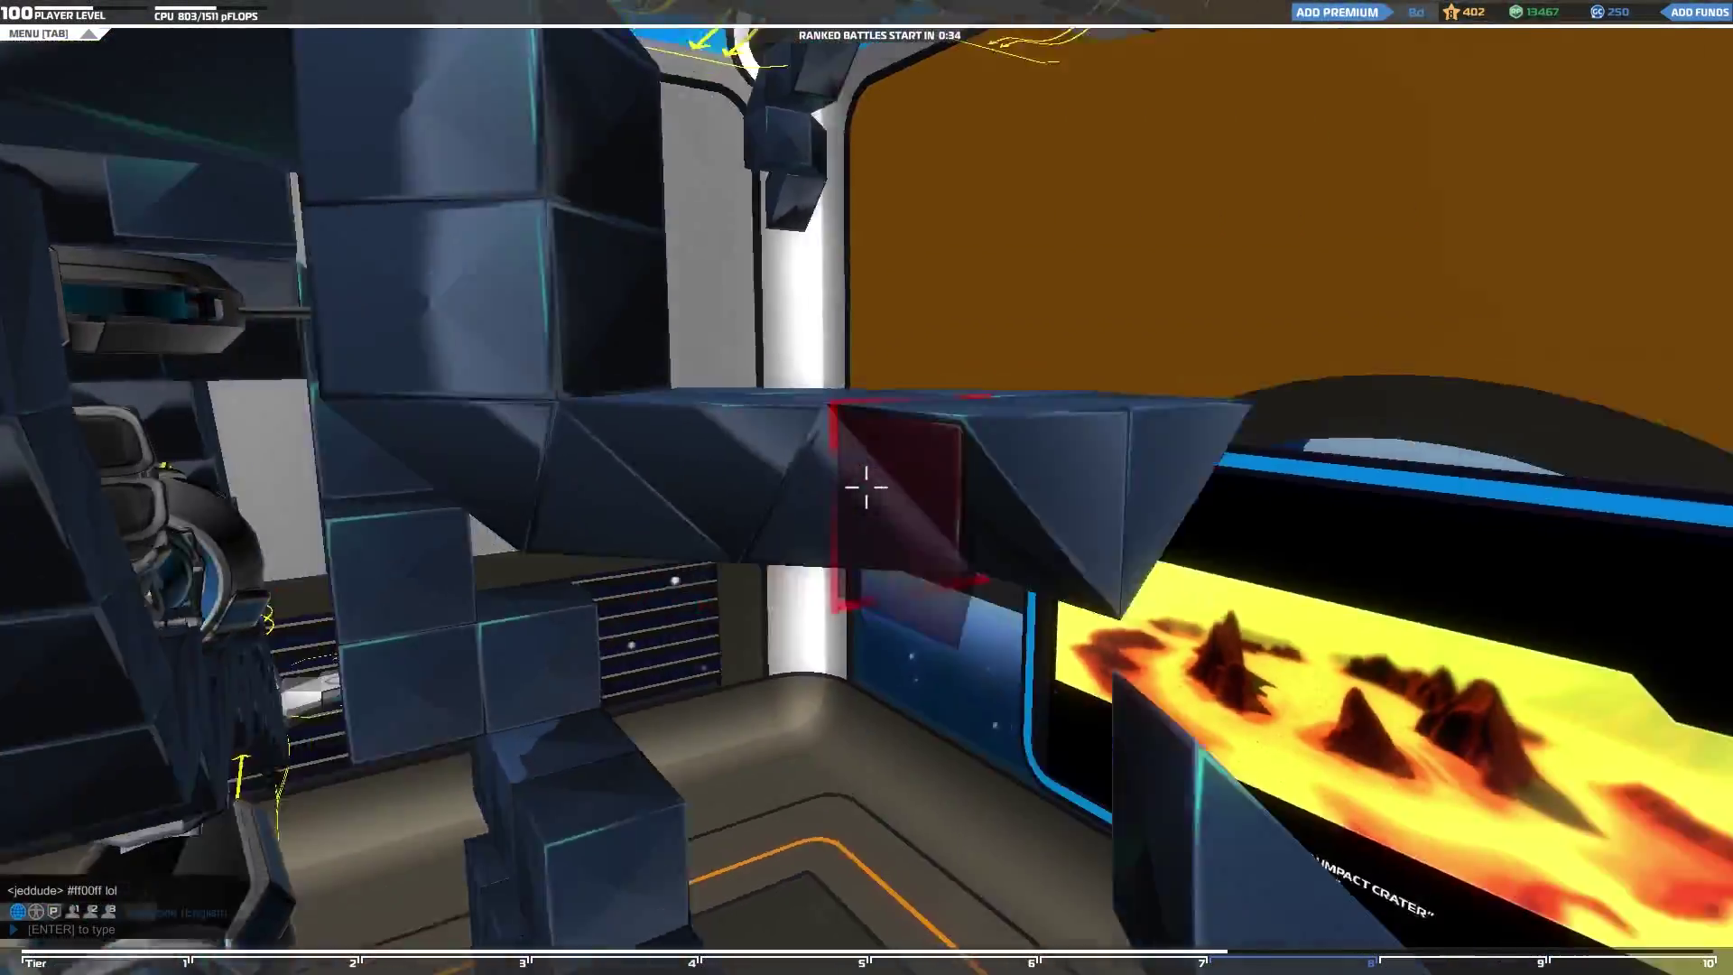
right_click(867, 487)
left_click(866, 488)
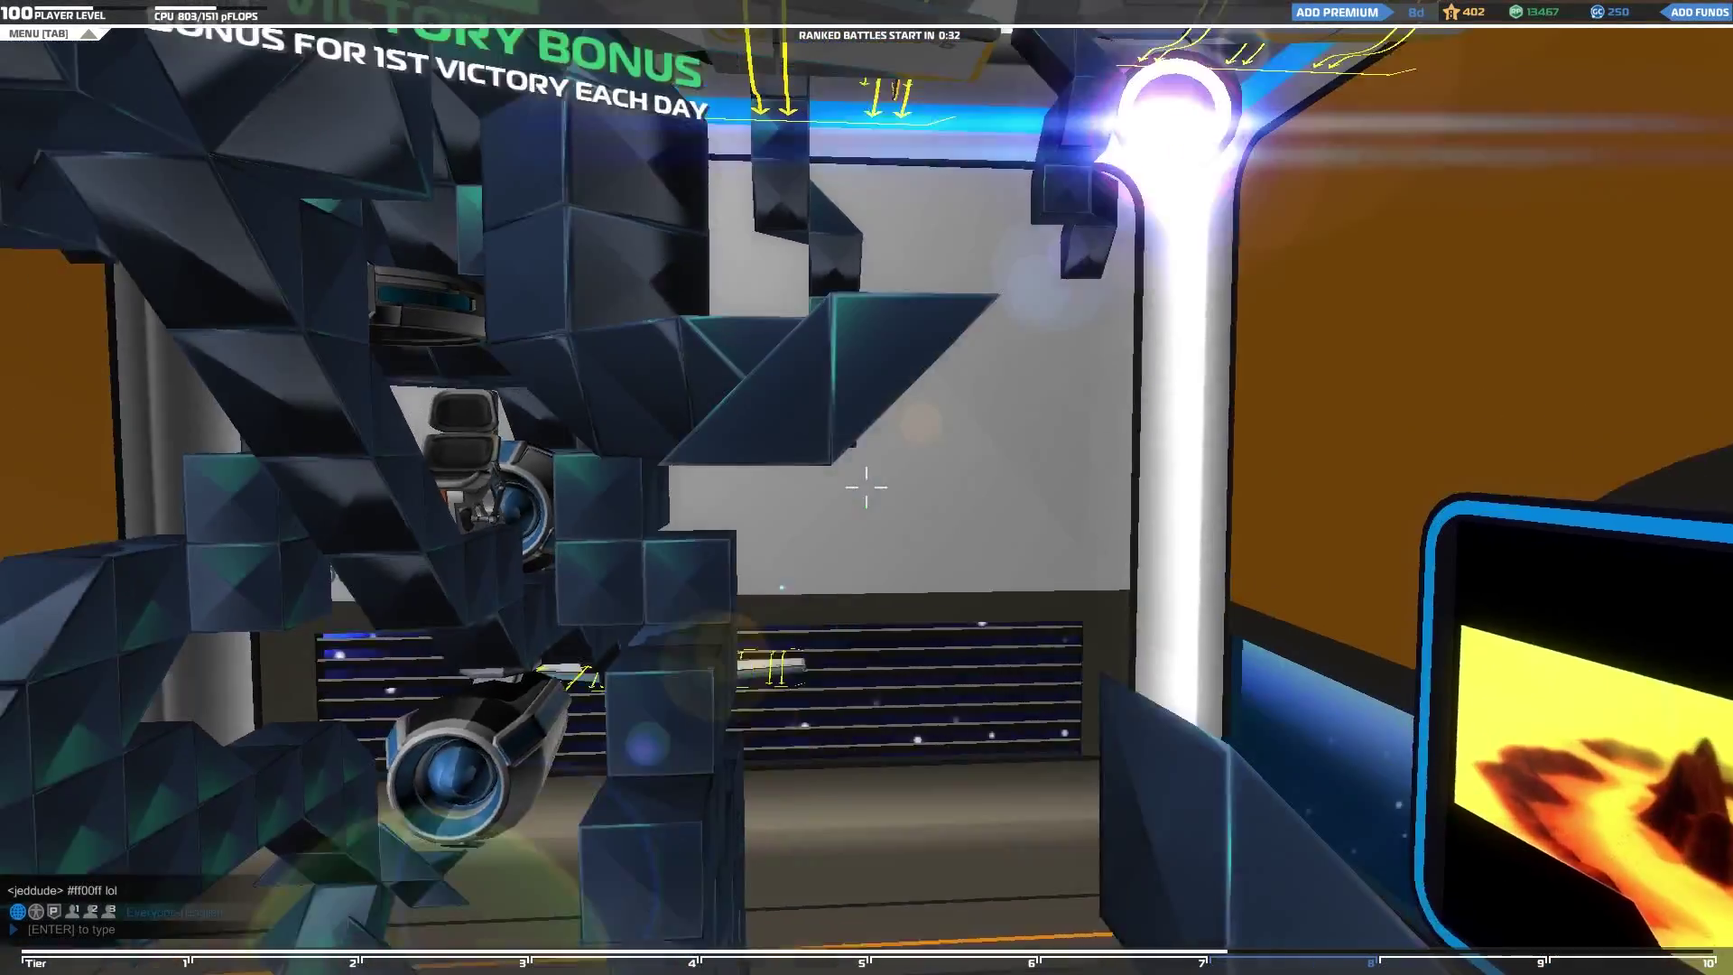
key("d")
key("a")
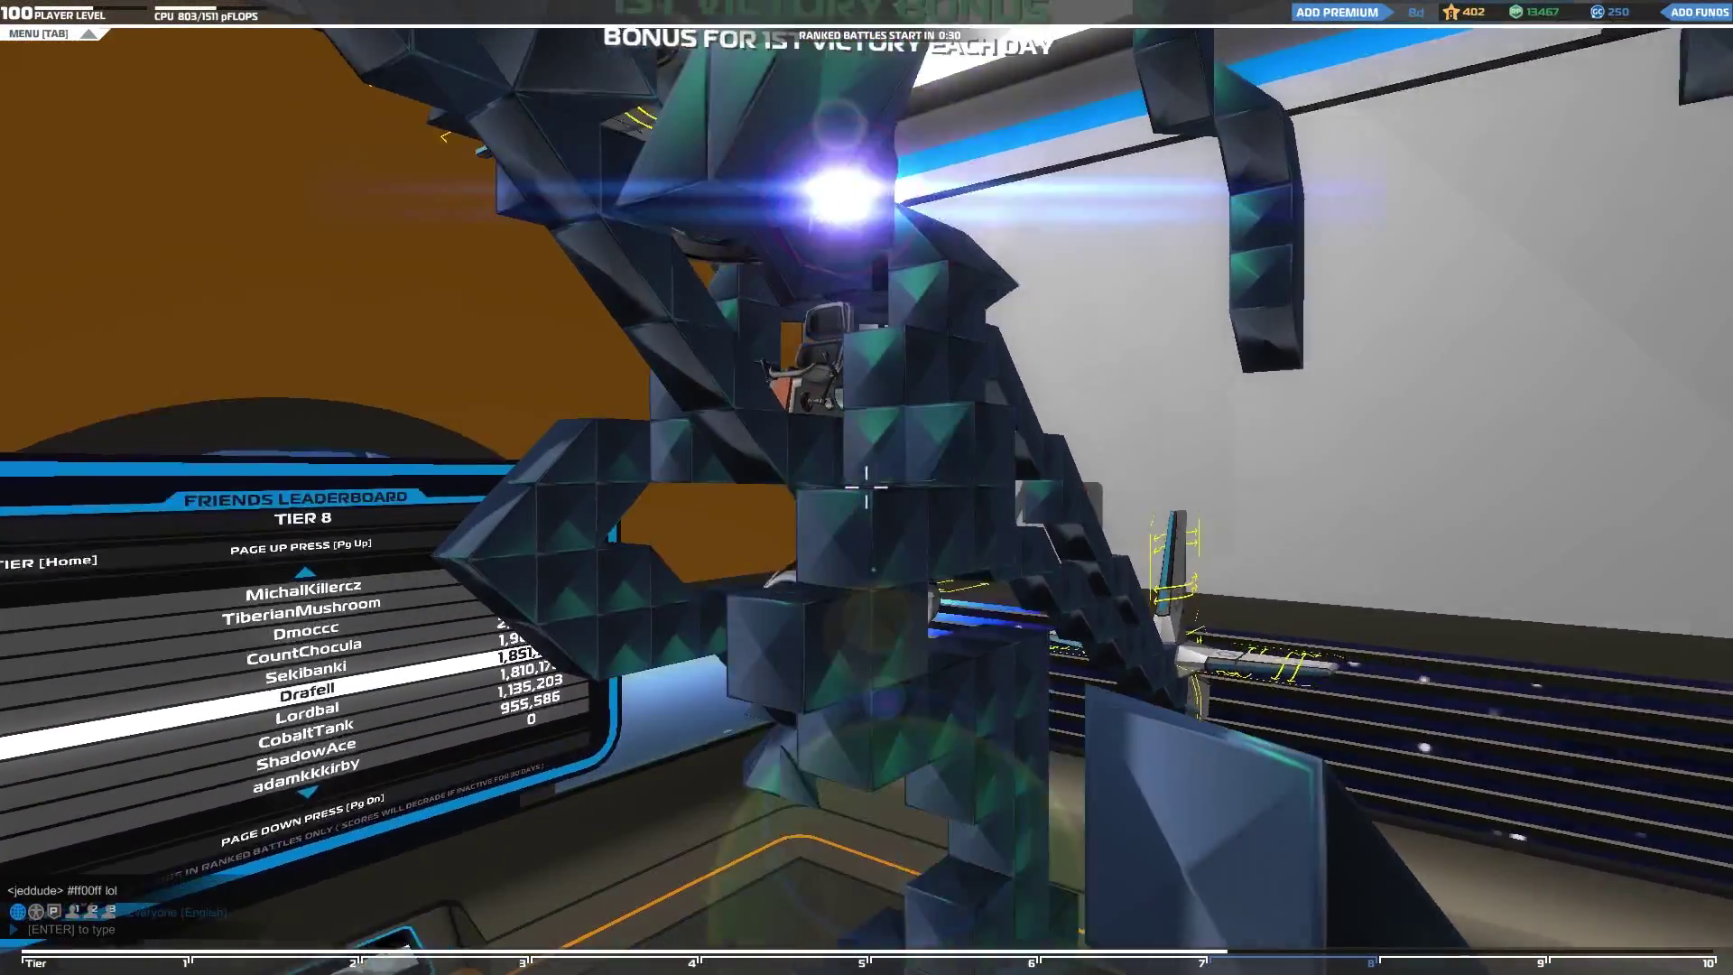
Step: Remove the leg beneath the body on the forearm's side, including its detached blocks
right_click(866, 487)
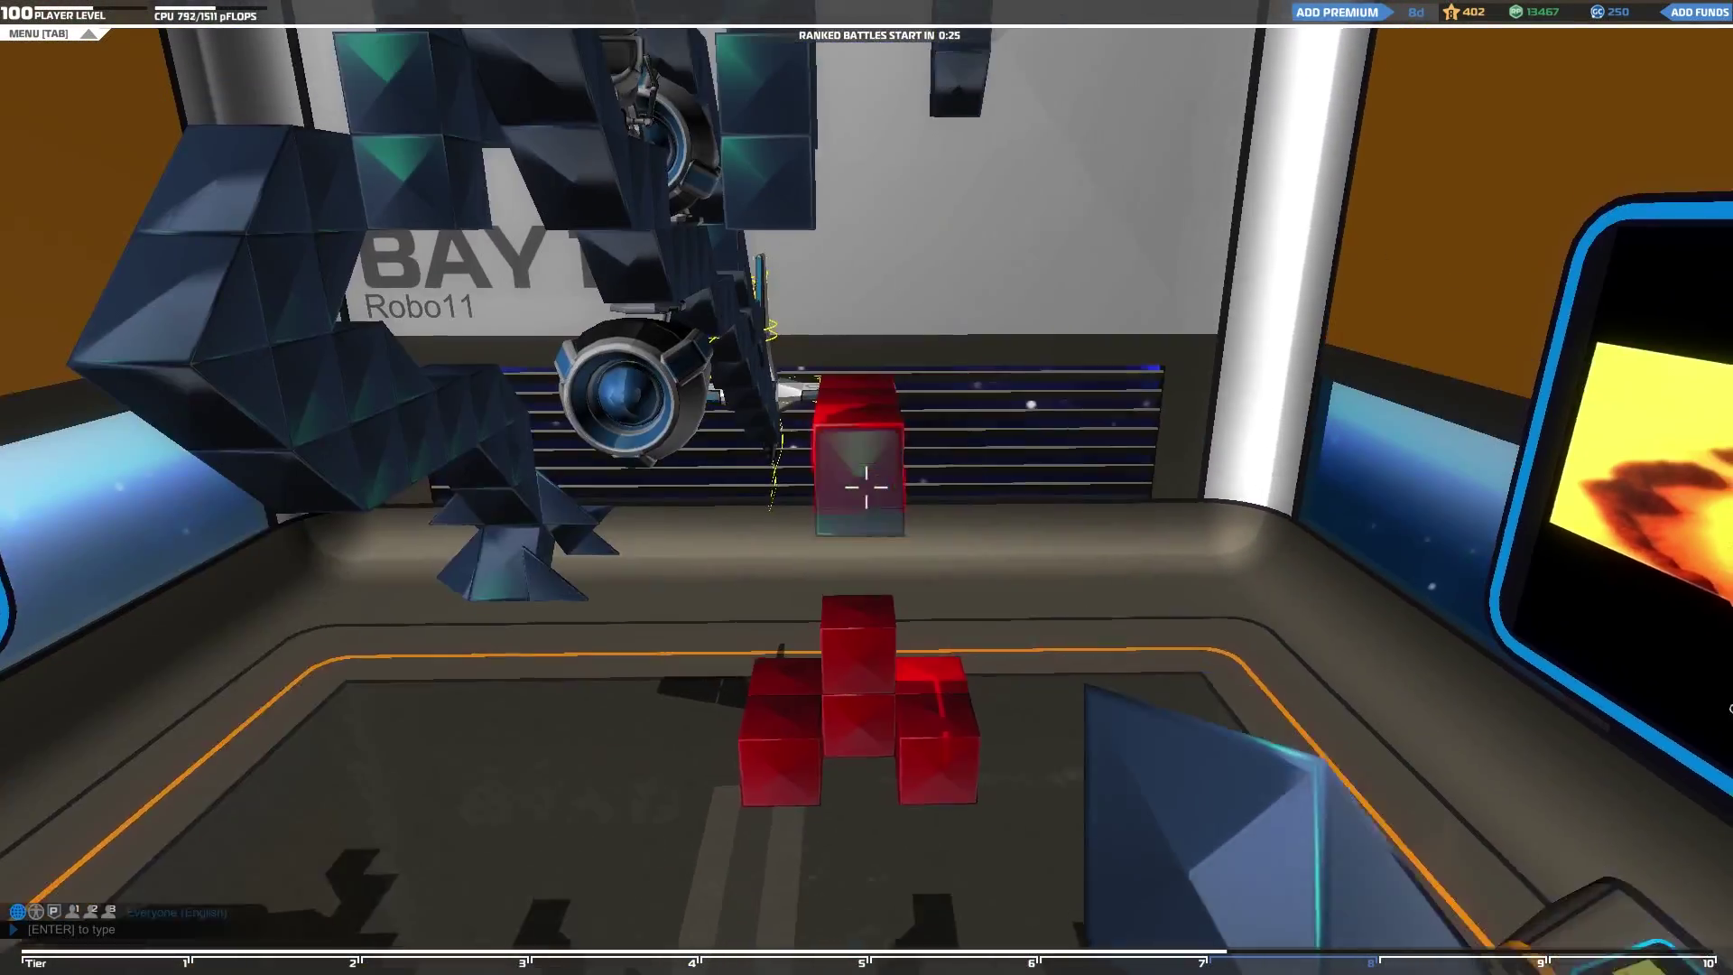
right_click(868, 487)
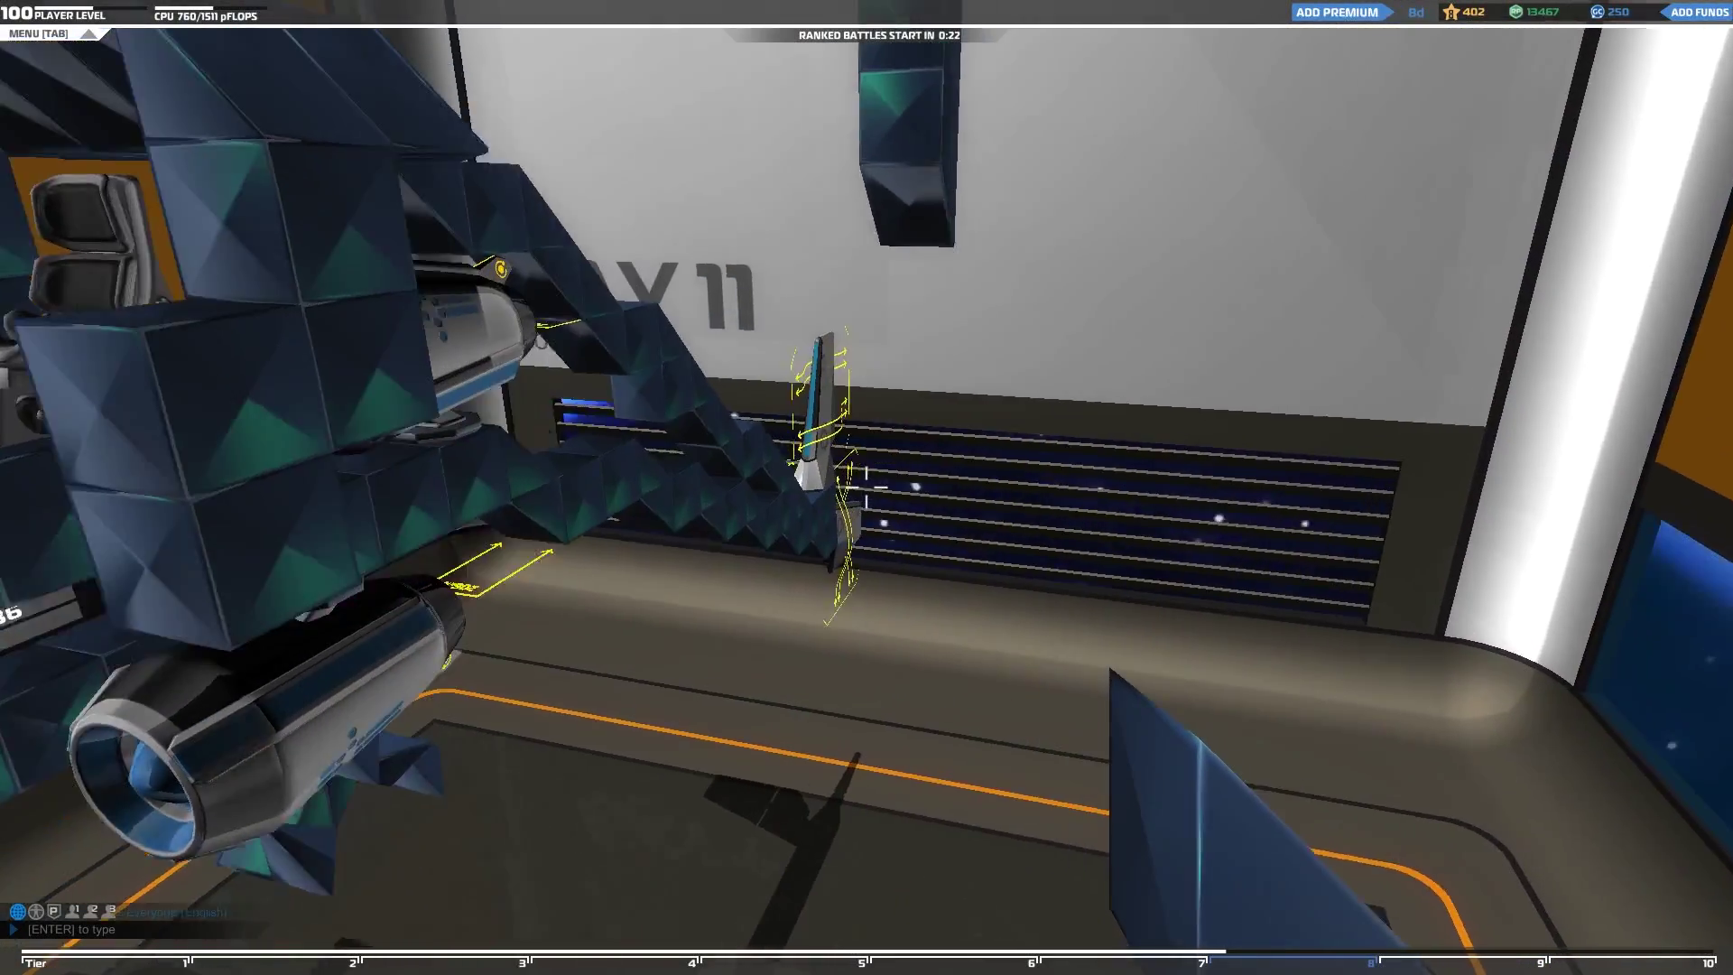
left_click(866, 487)
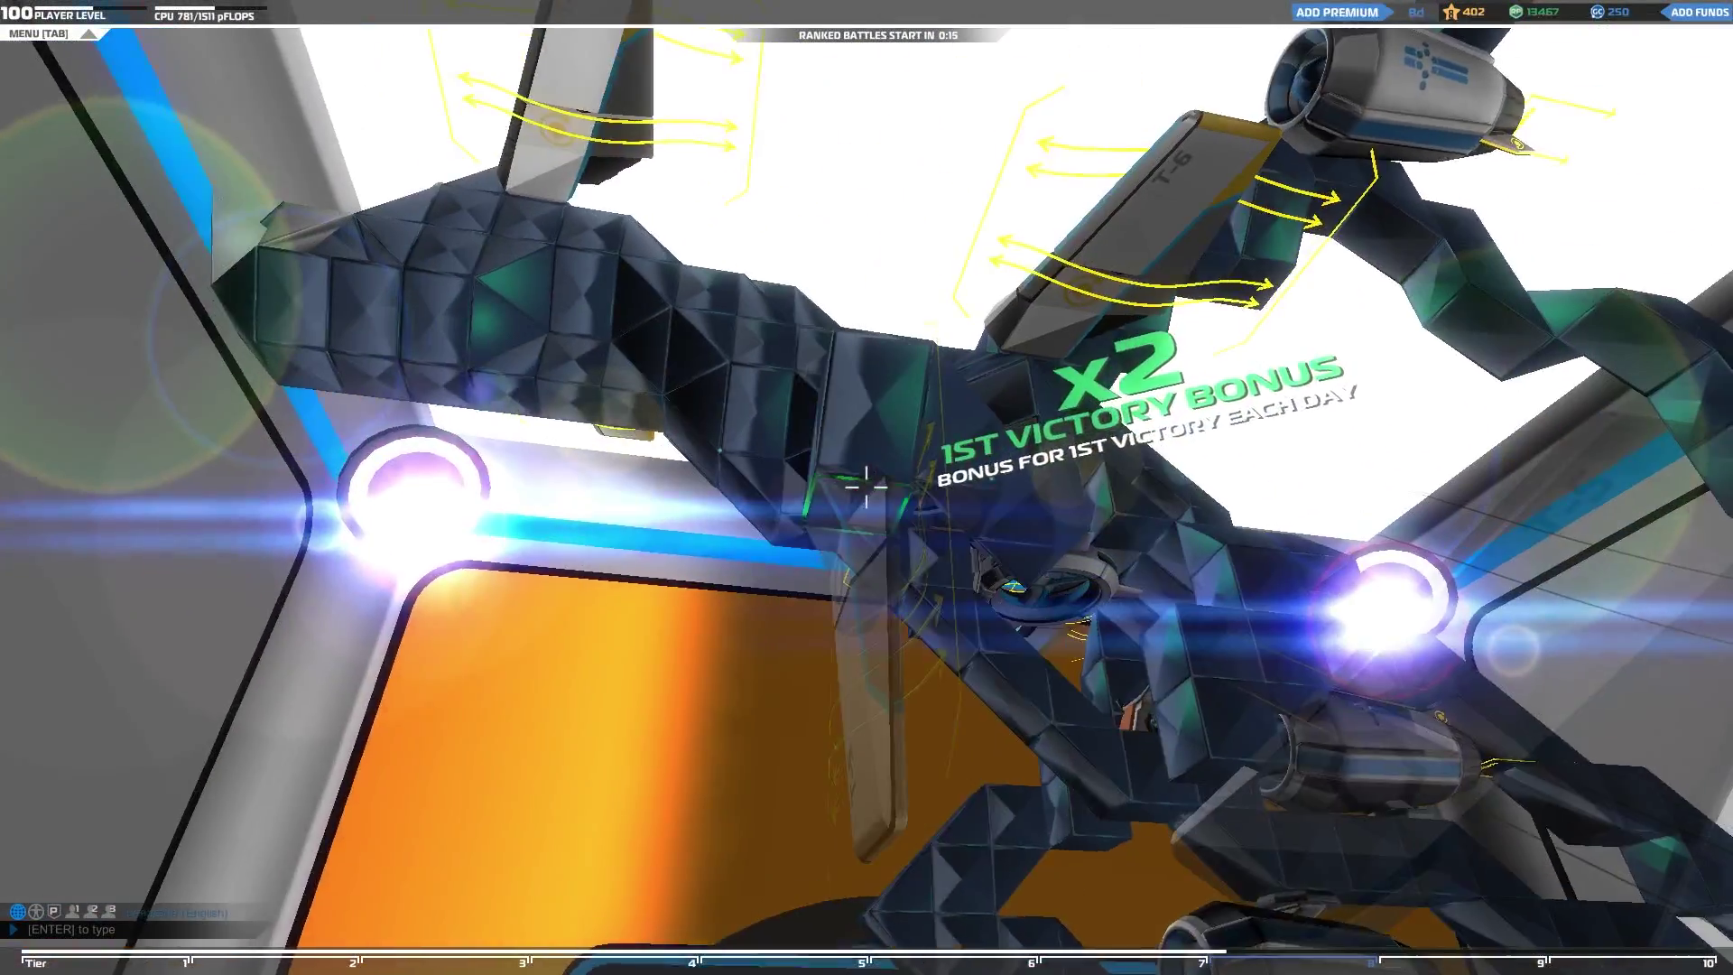
Step: Mount a Plasma Launcher T8 on the underside of the forearm's tip
key("q")
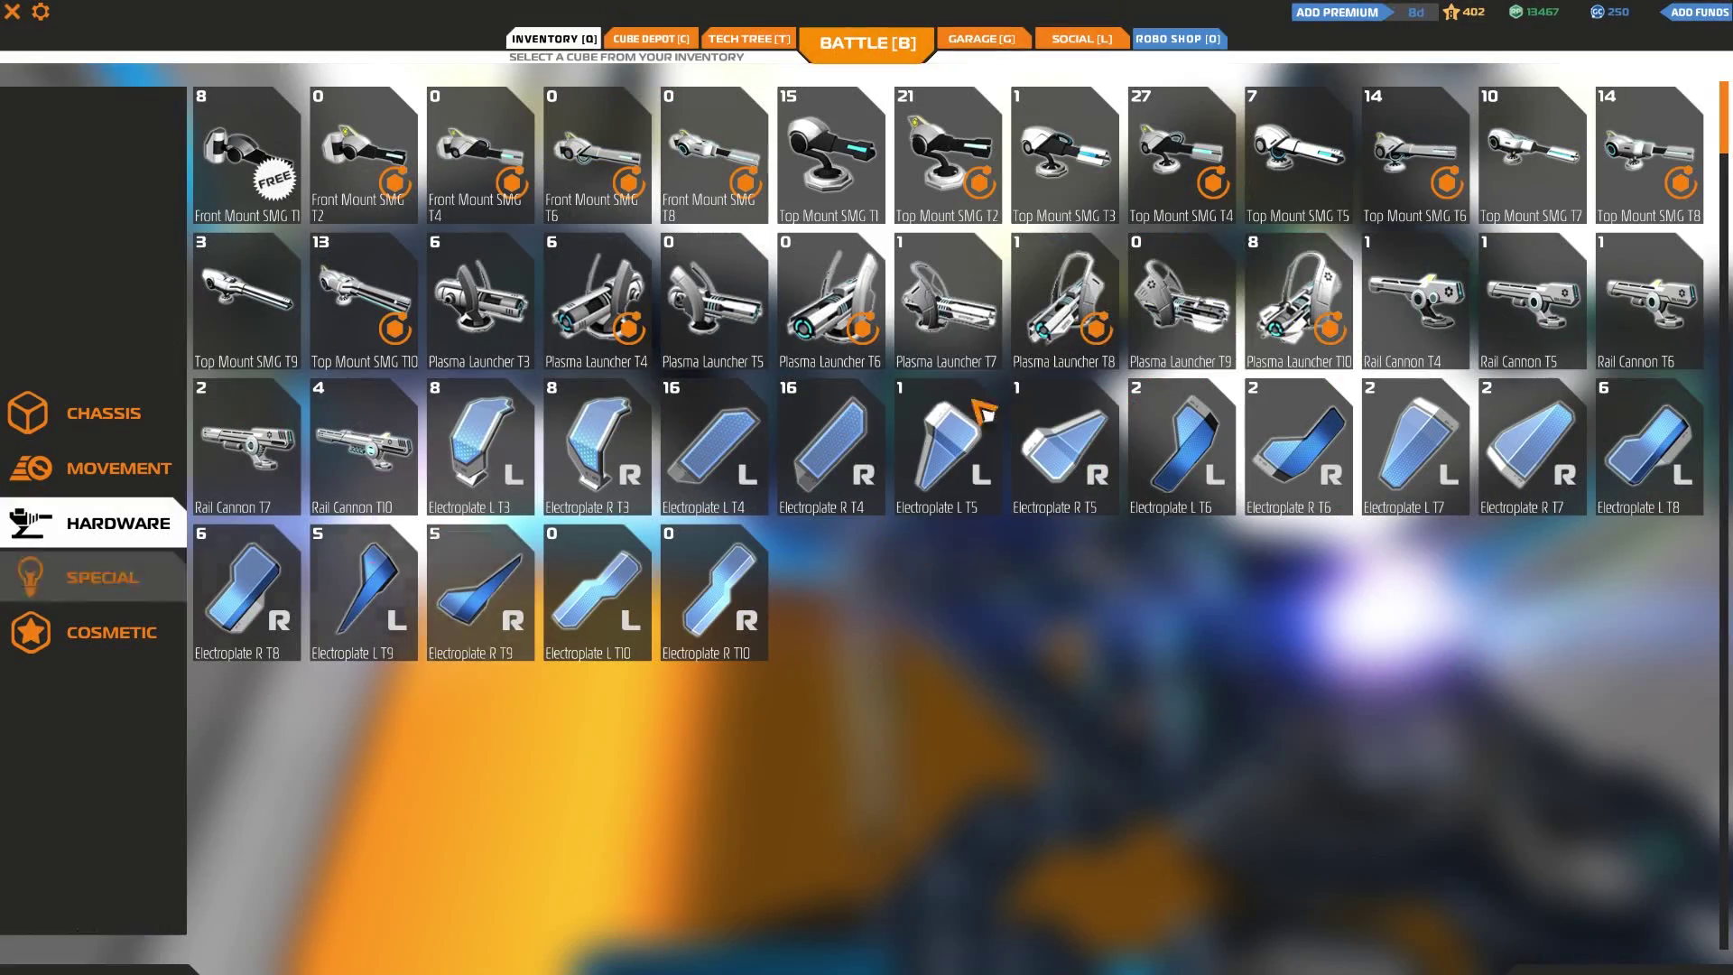
left_click(1064, 300)
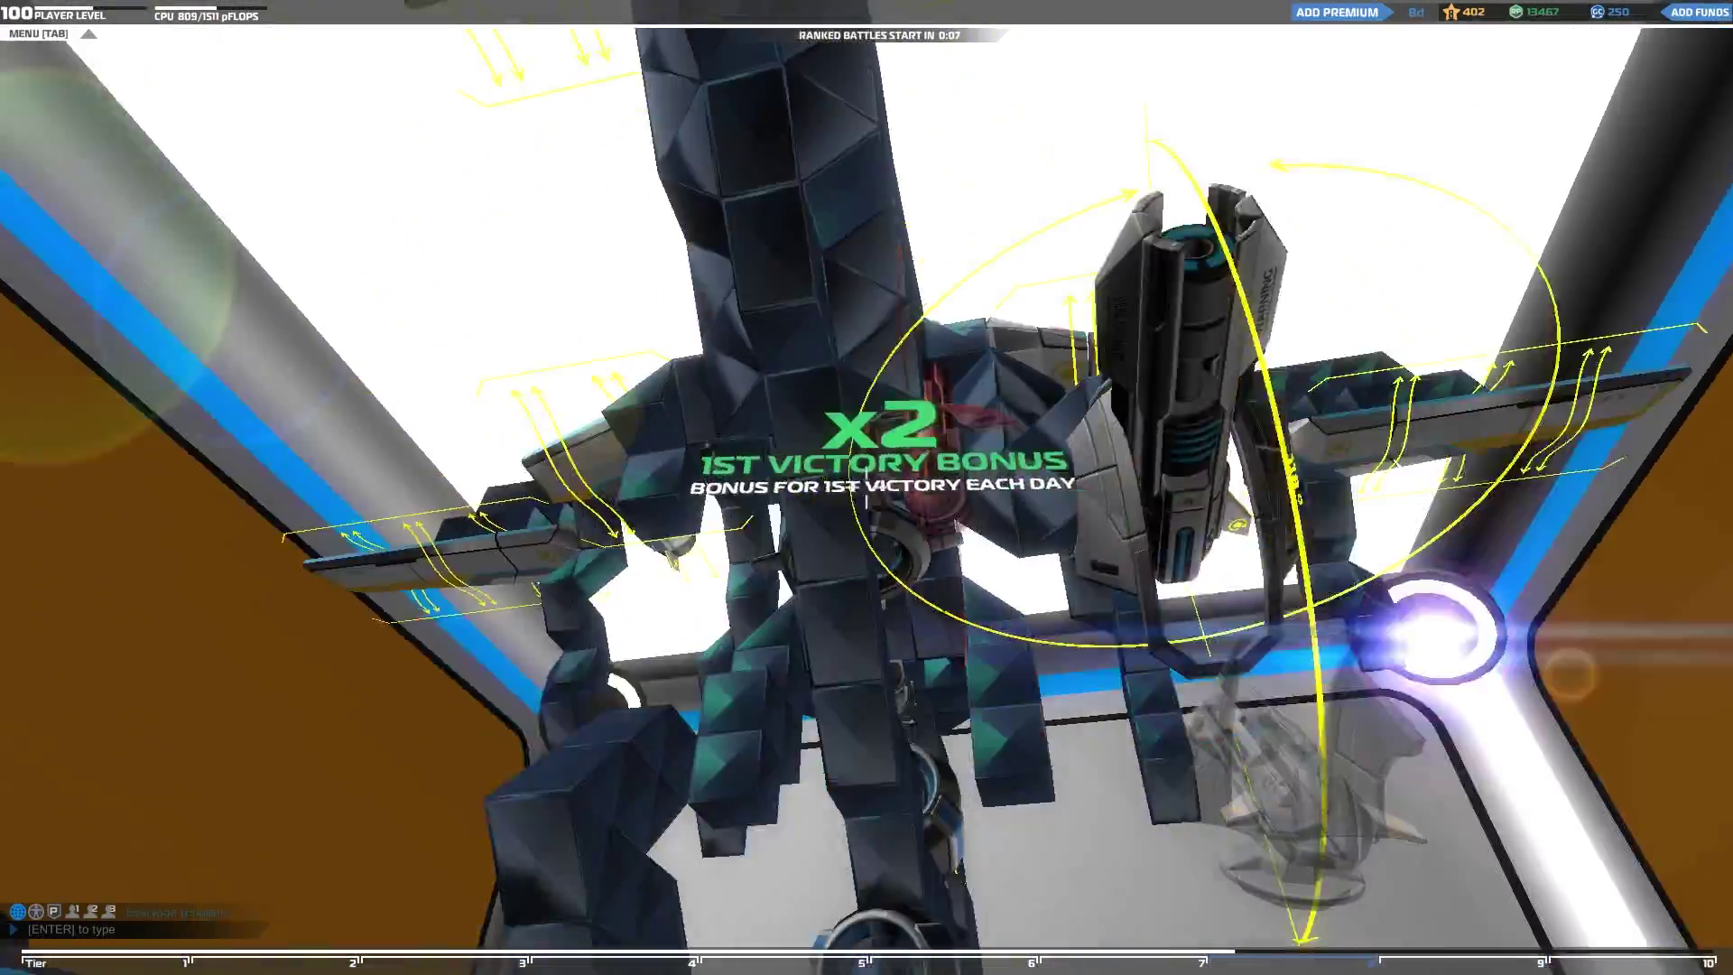
key("d")
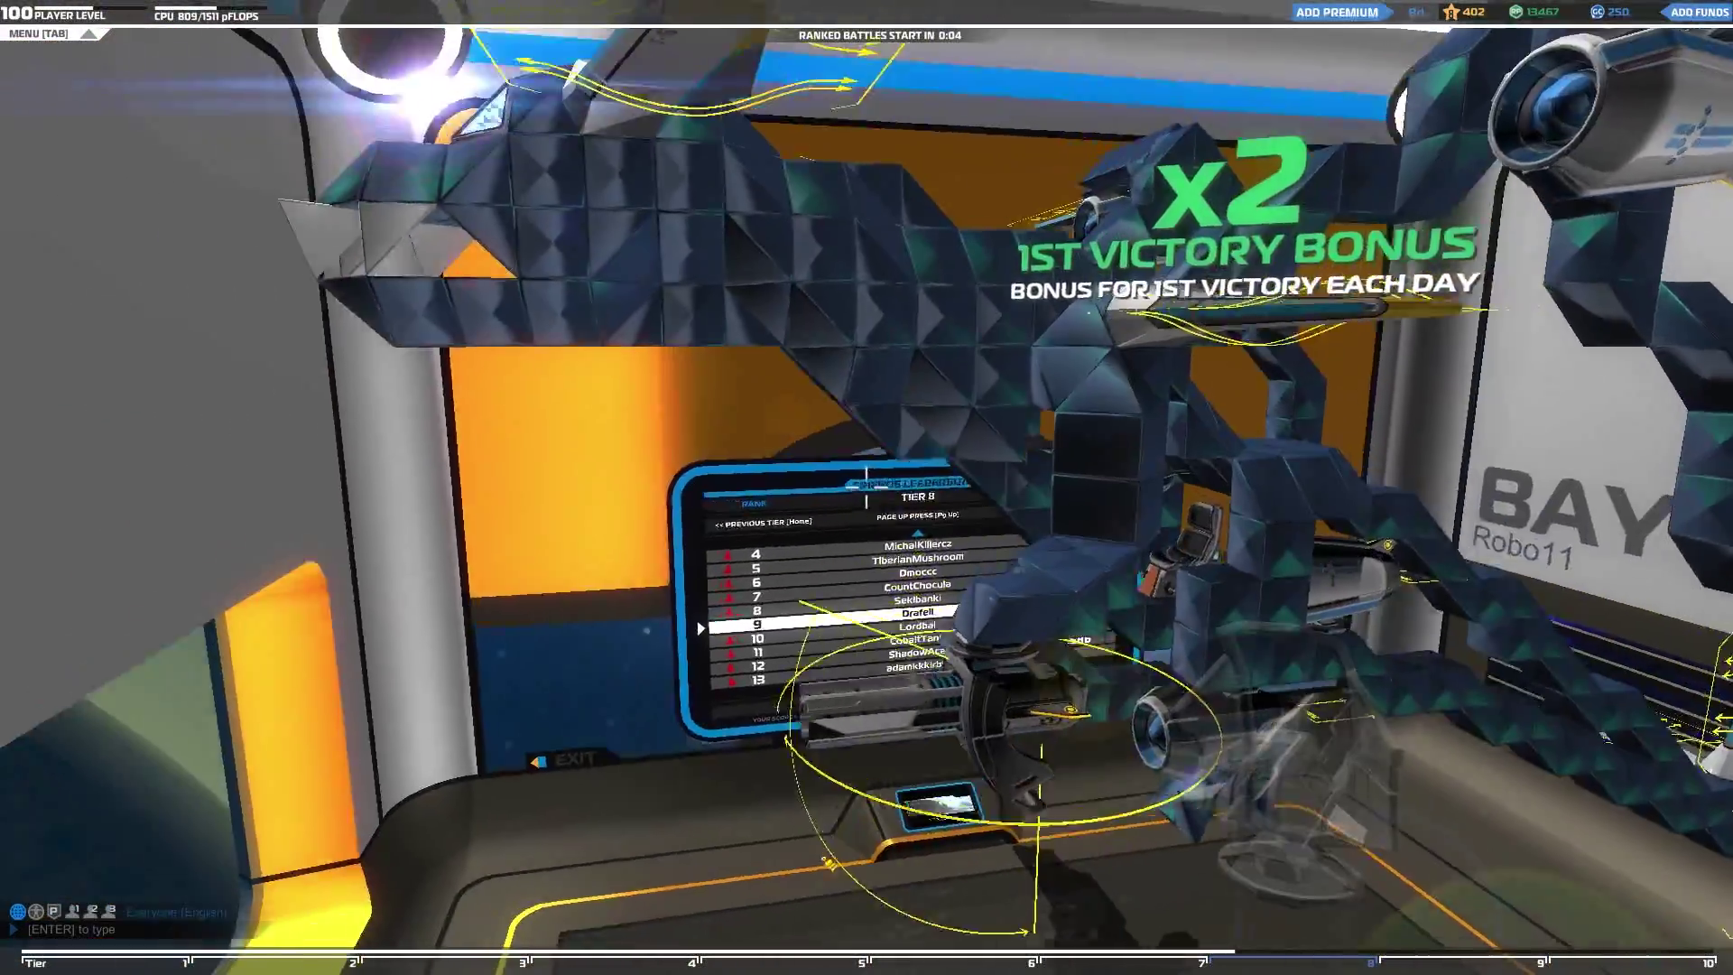
key("w")
key("a")
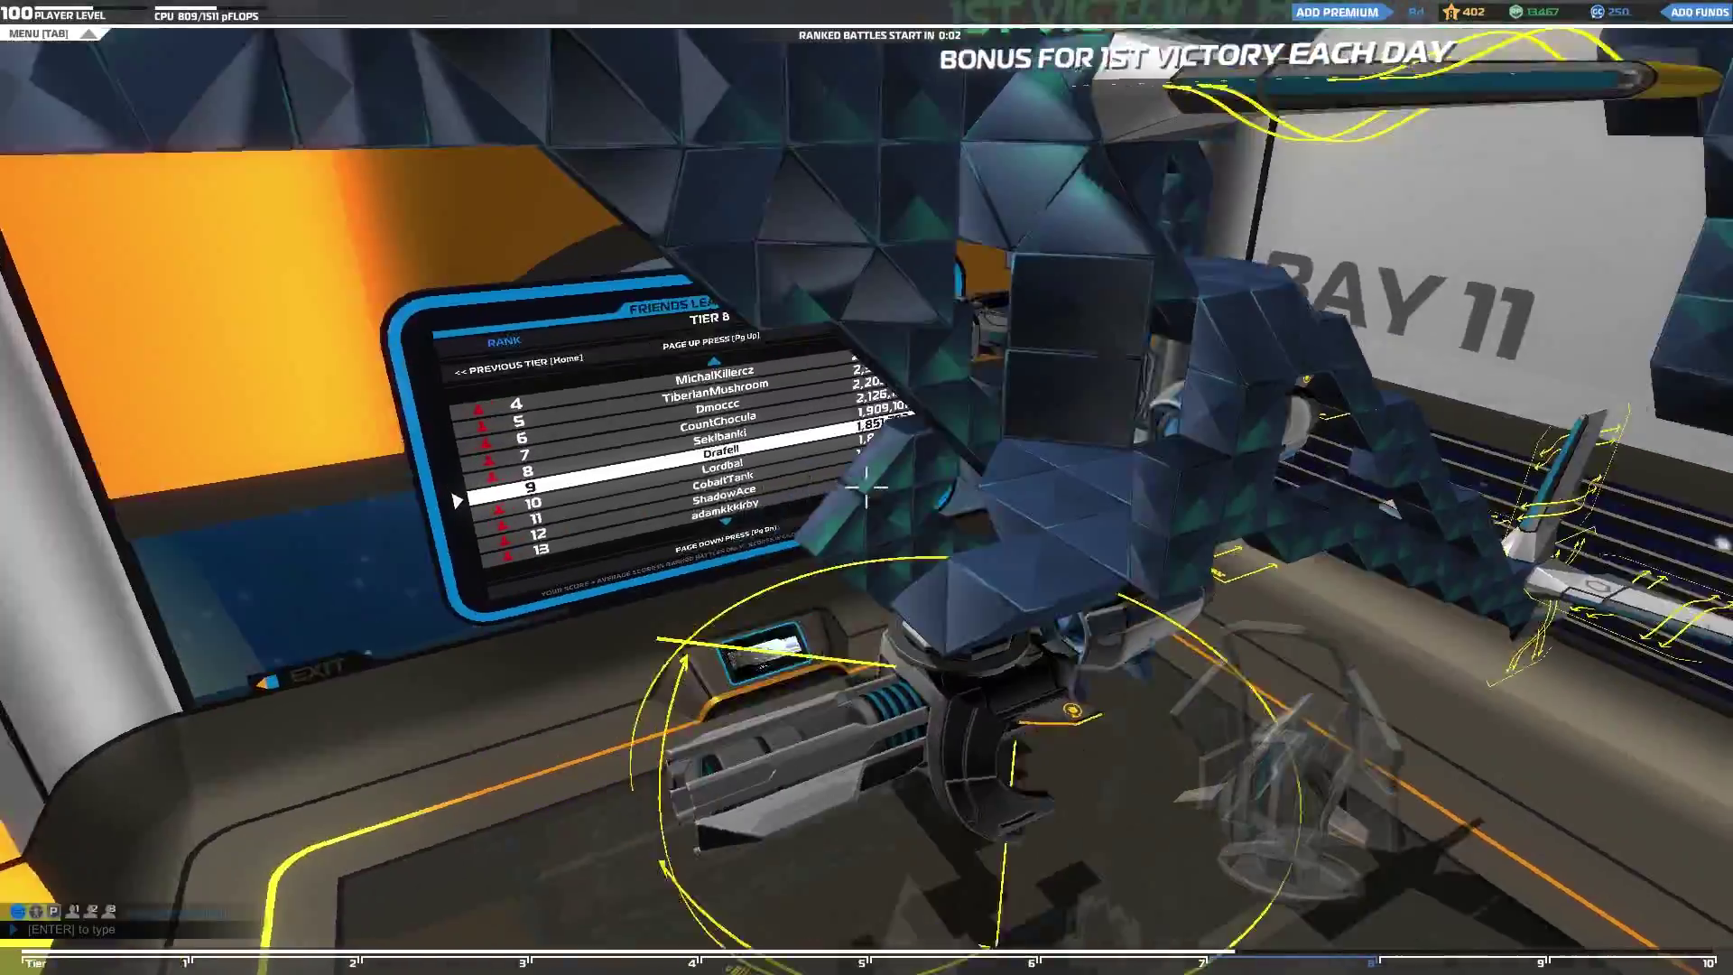
key("d")
key("space")
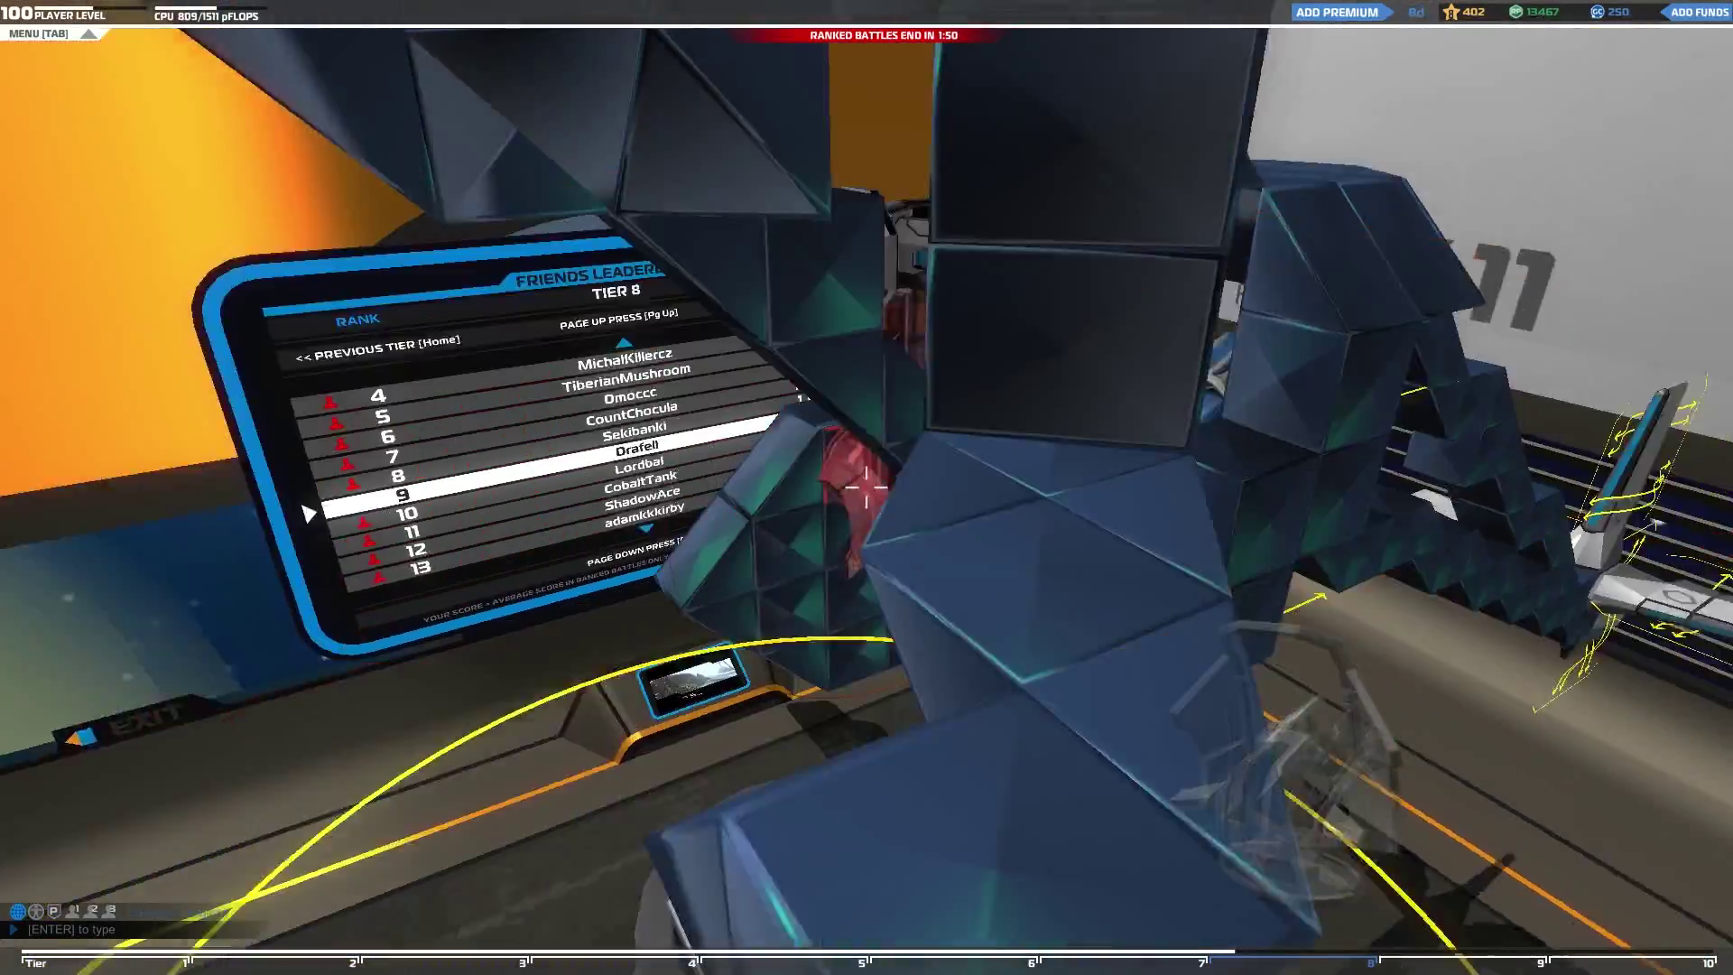
key("s")
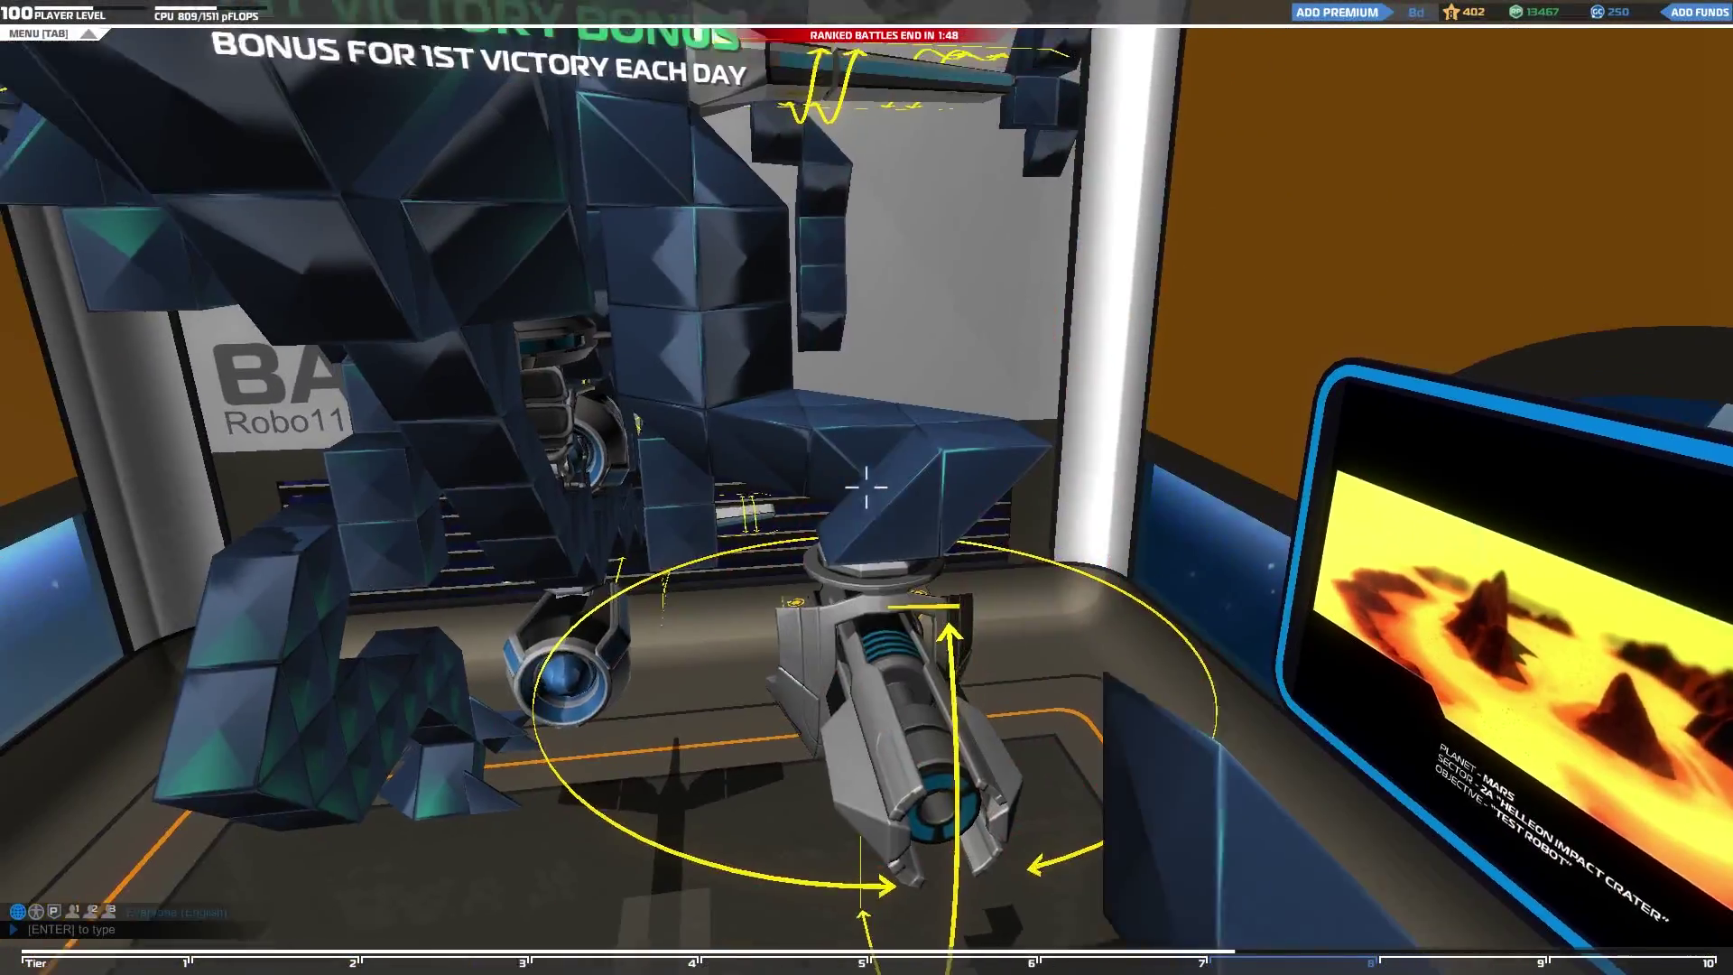
Step: Extend a straight row of chassis cubes from the forearm's tip across the robot's front to the opposite side
key("Tab")
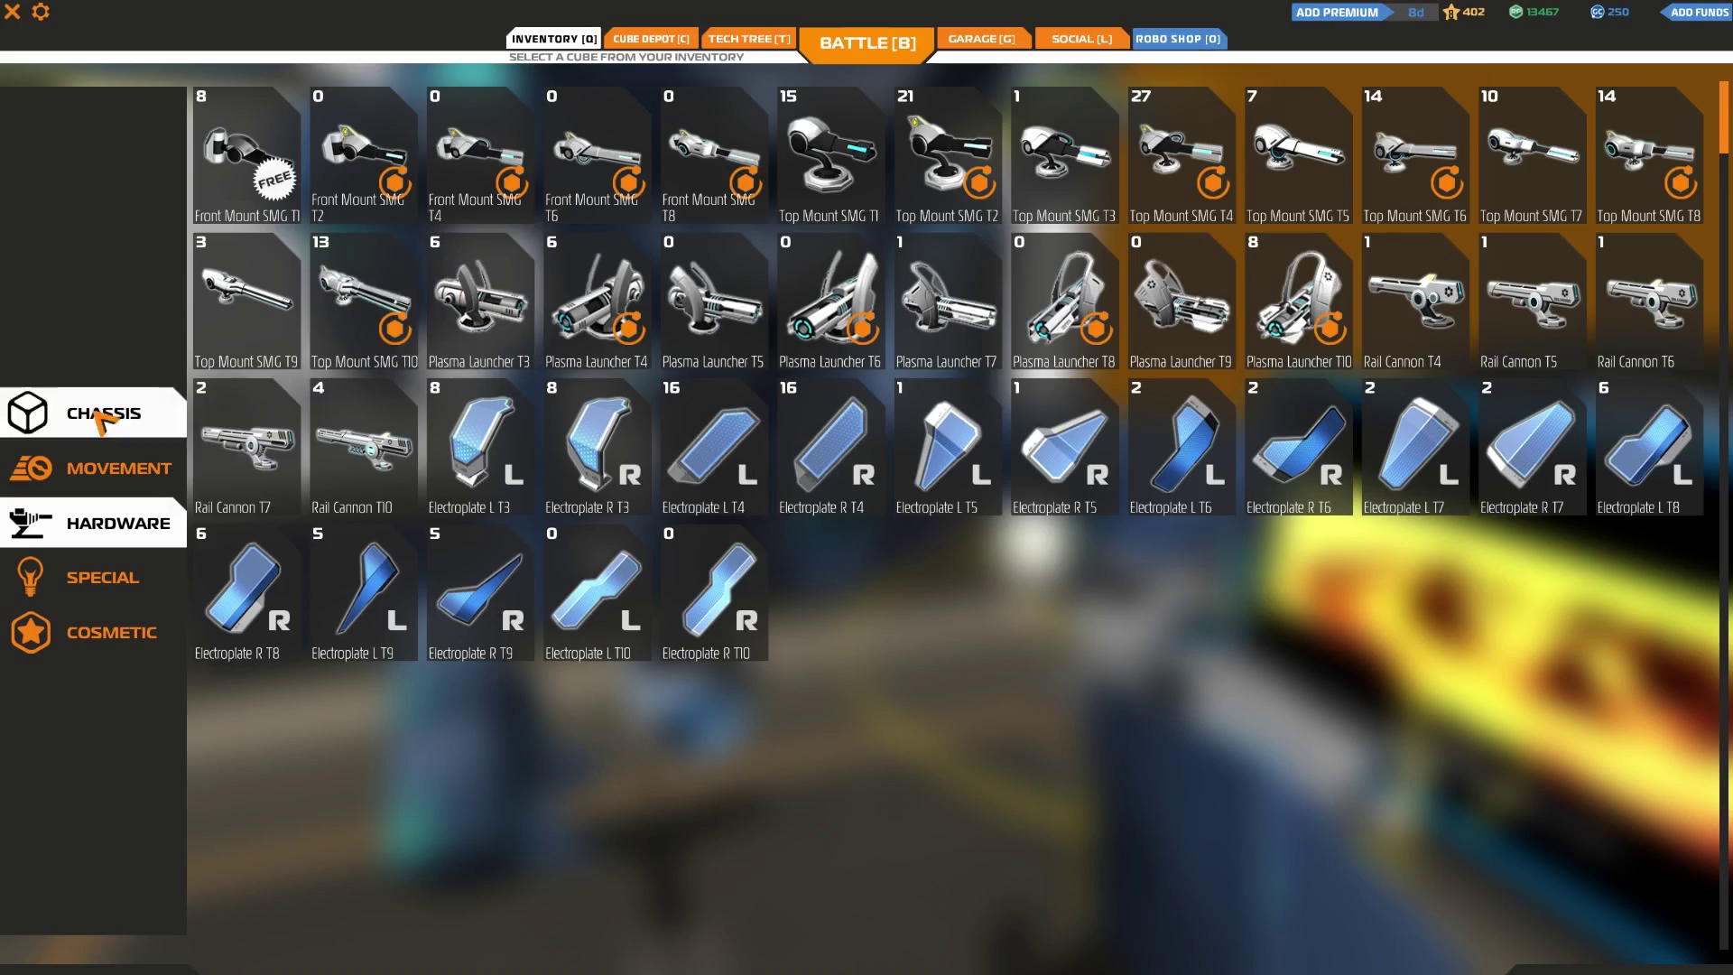
left_click(773, 472)
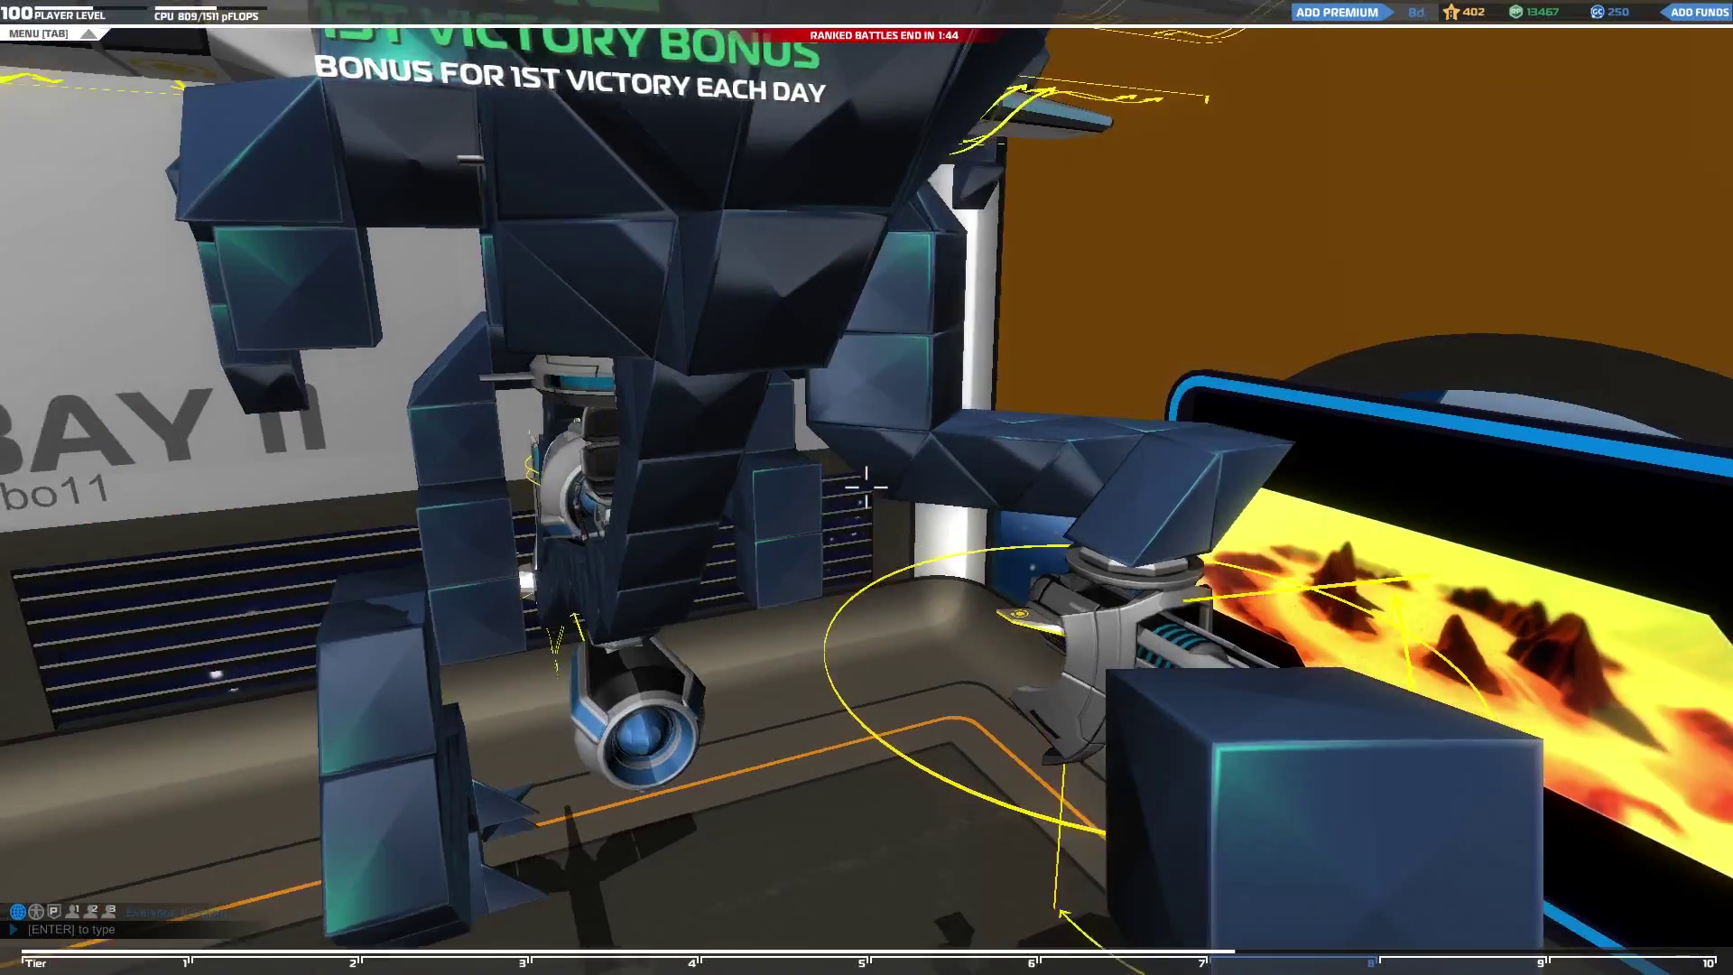
left_click(866, 487)
key("s")
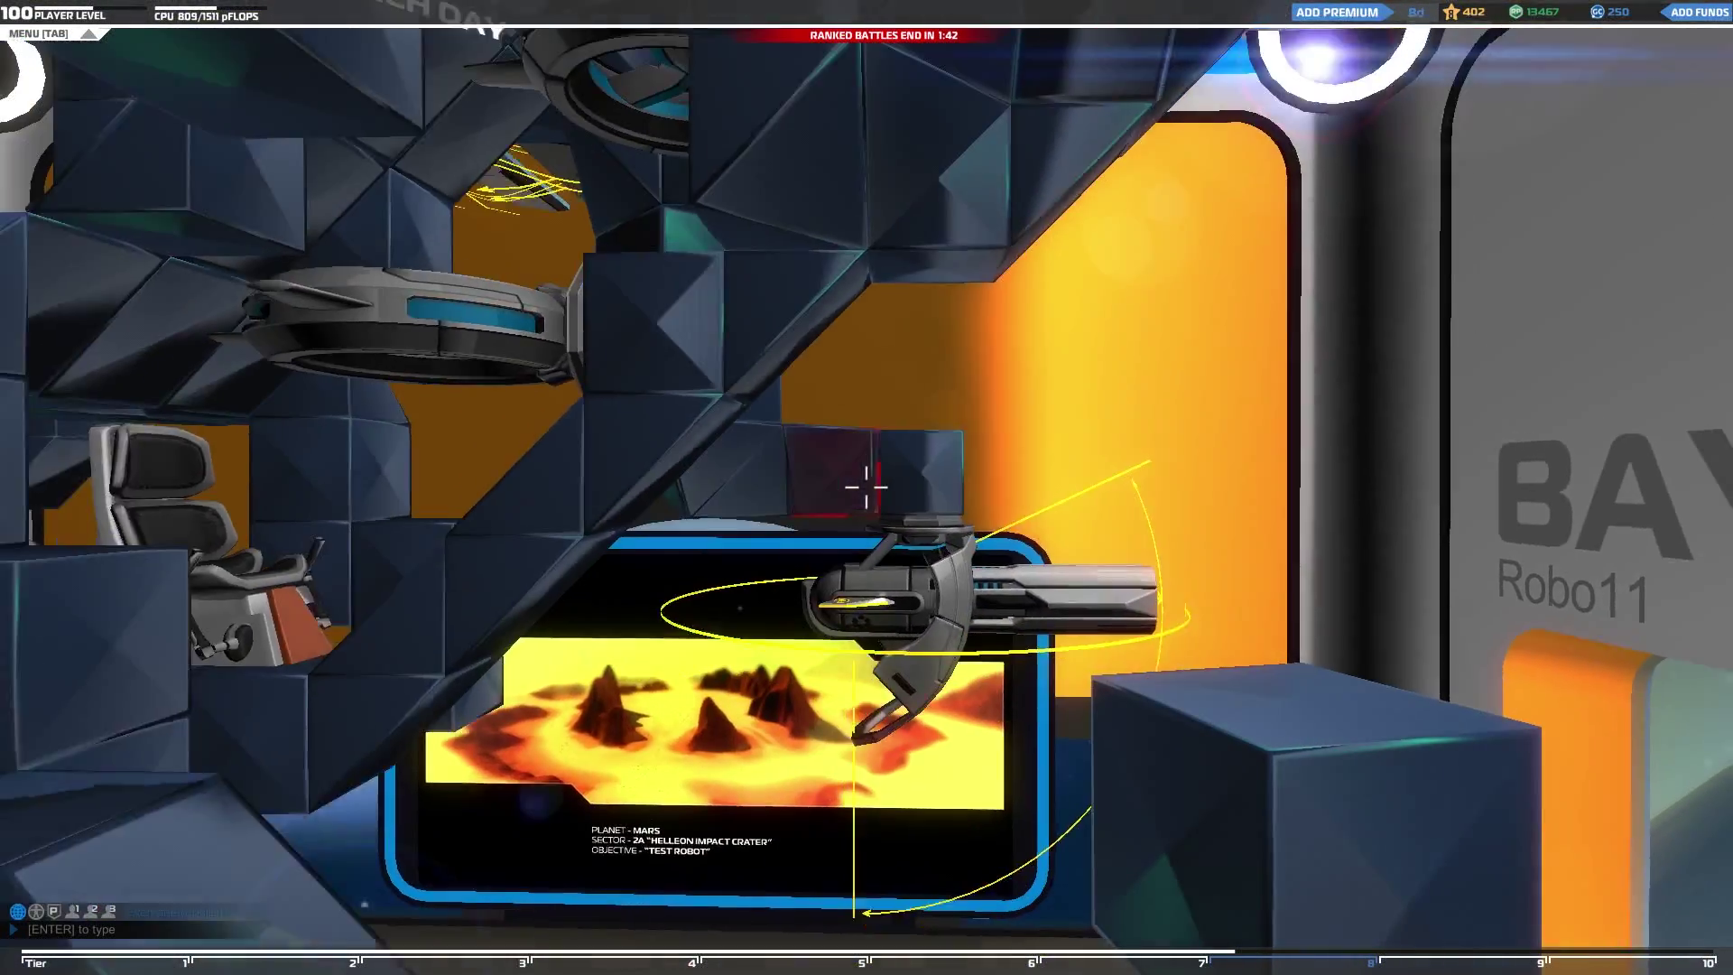
left_click(868, 487)
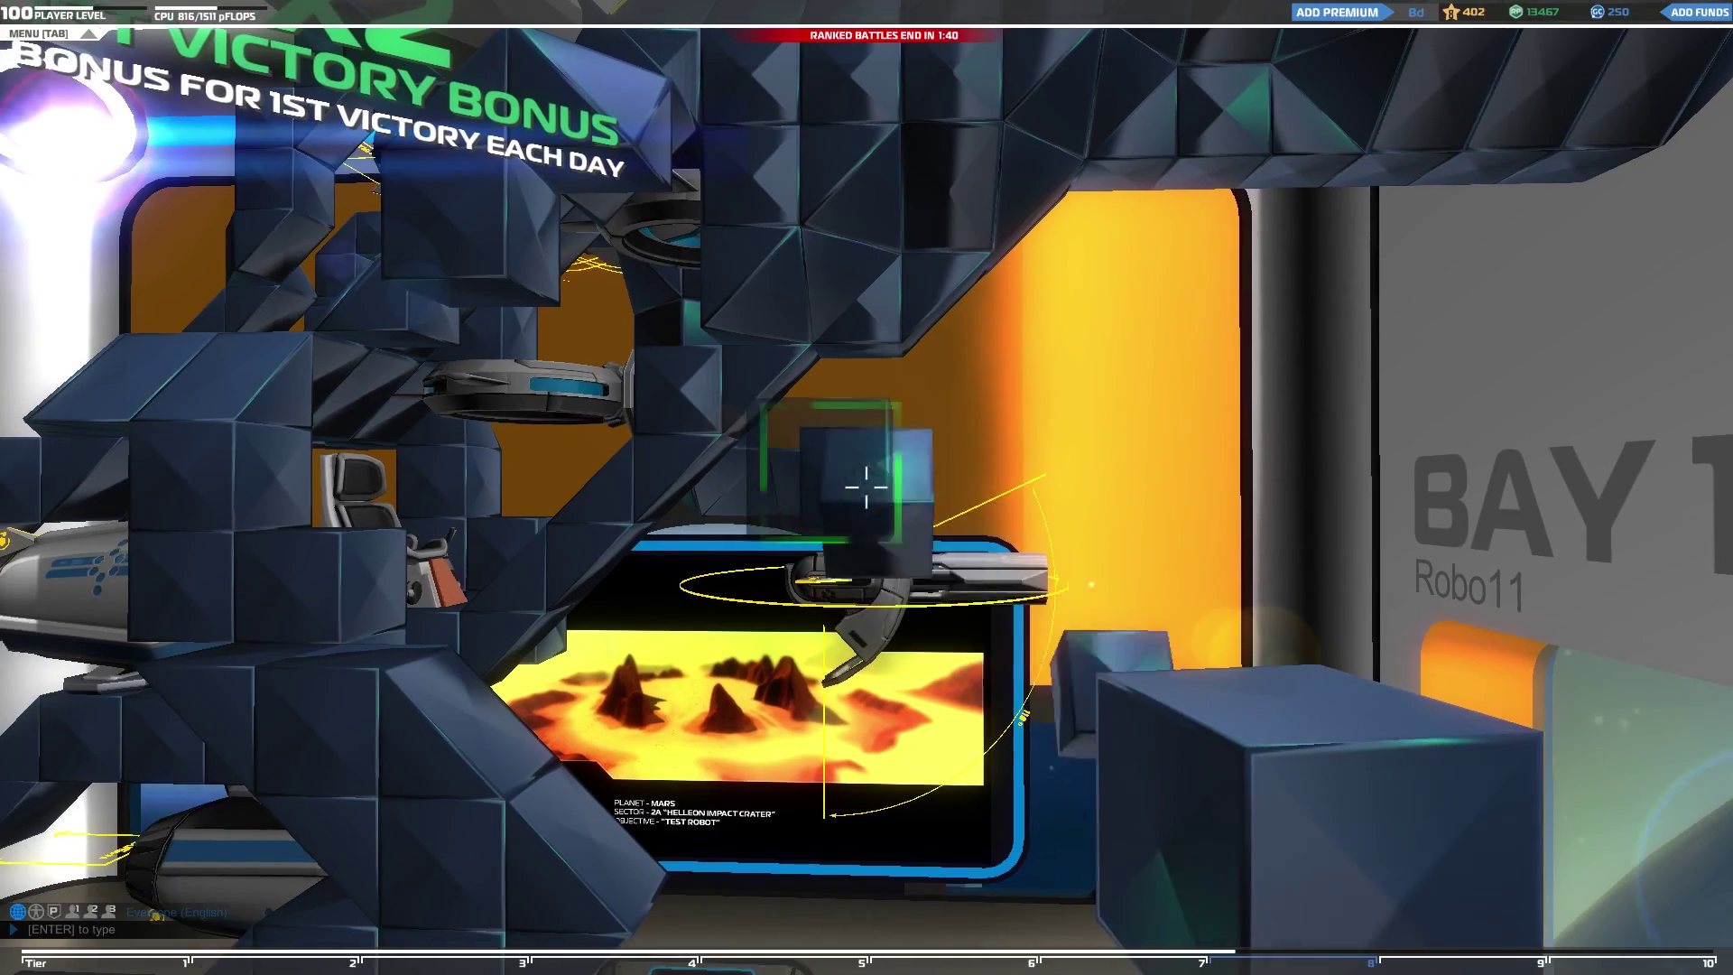
left_click(866, 488)
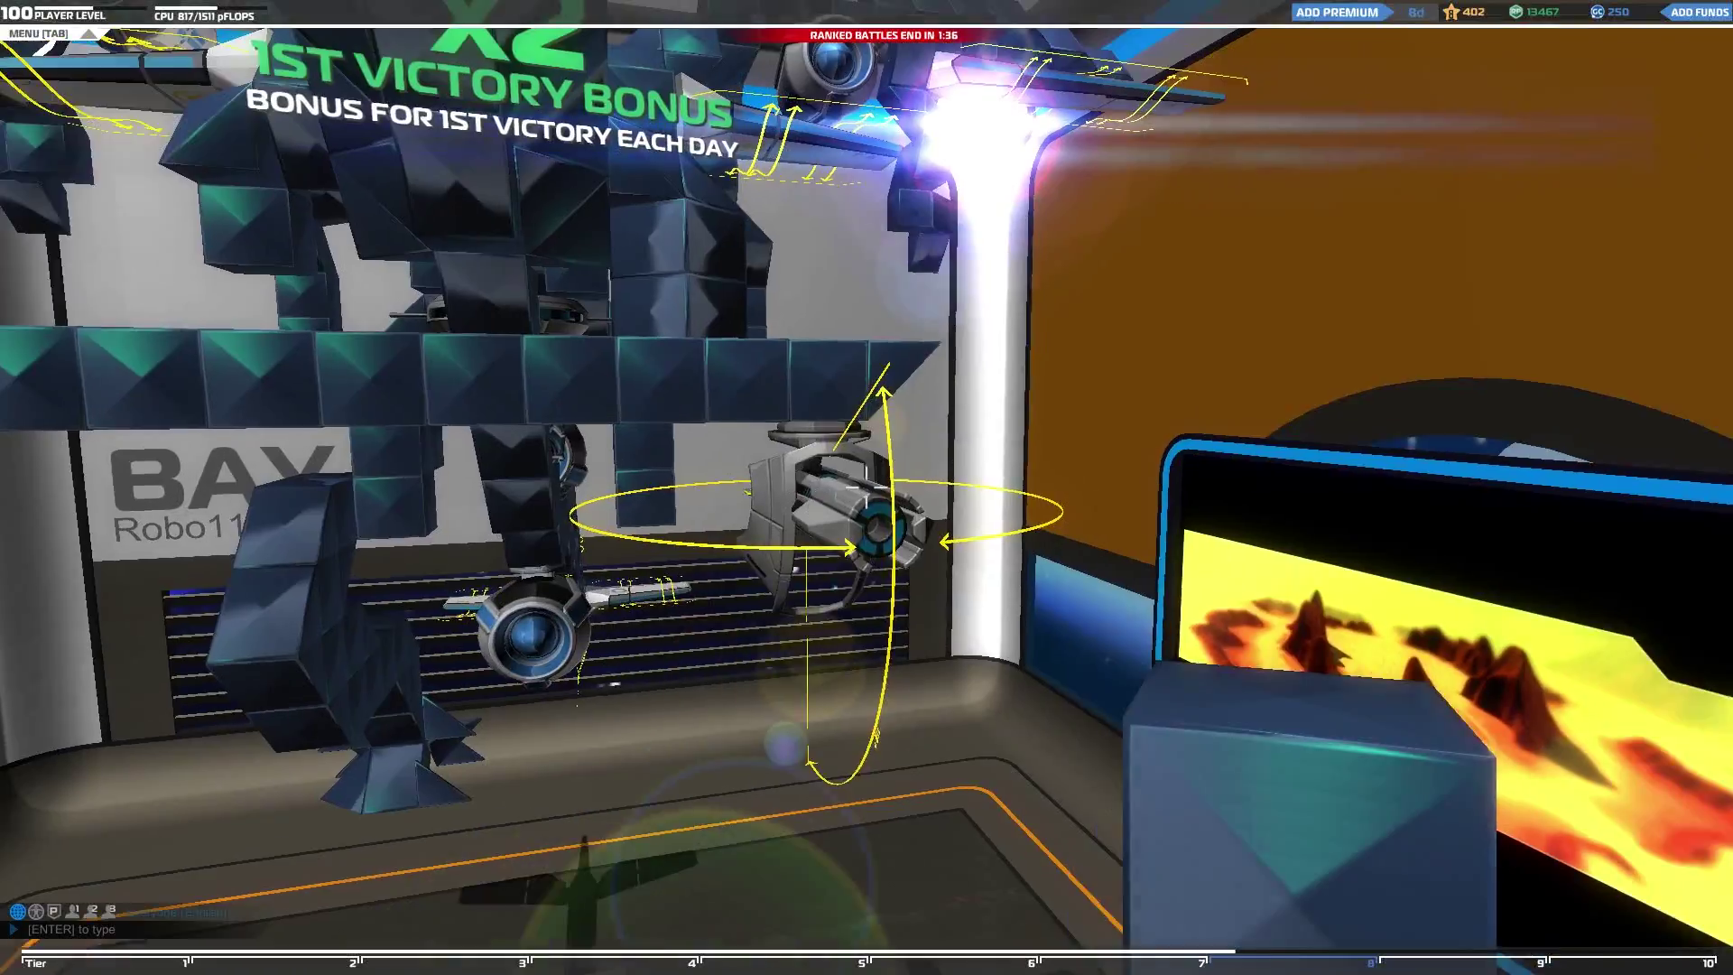
Step: Take off the Plasma Launcher and mount it again on the underside of the crossbar's forearm end
middle_click(868, 488)
key("w")
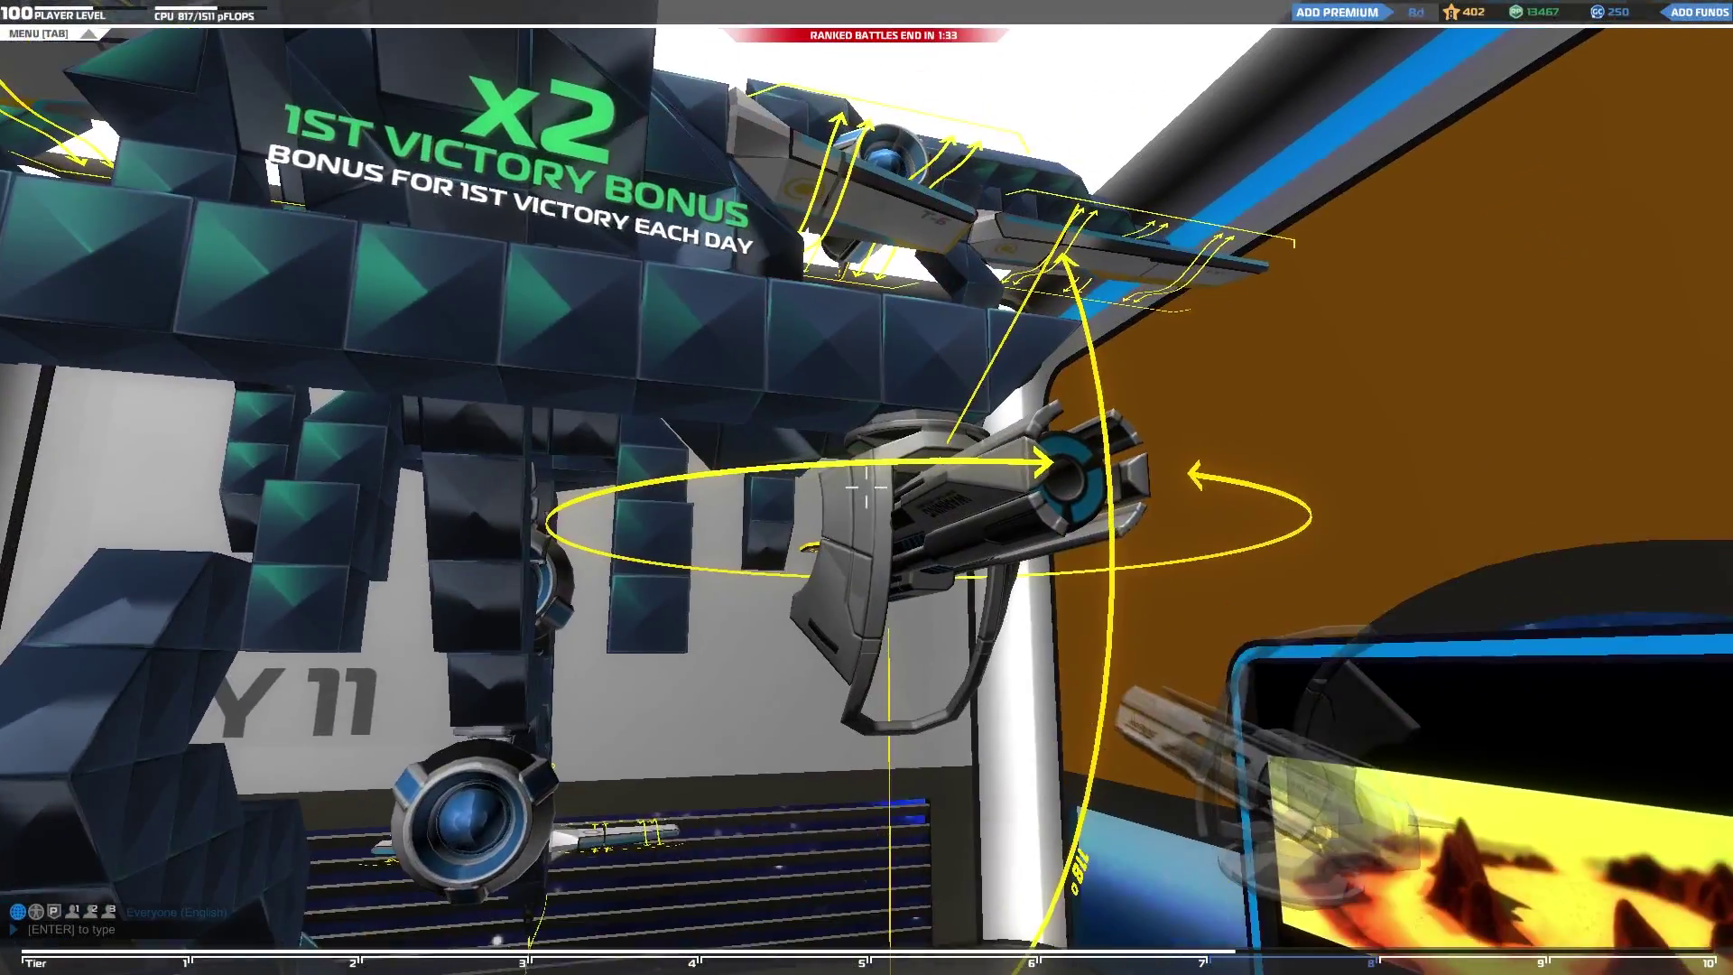
right_click(866, 487)
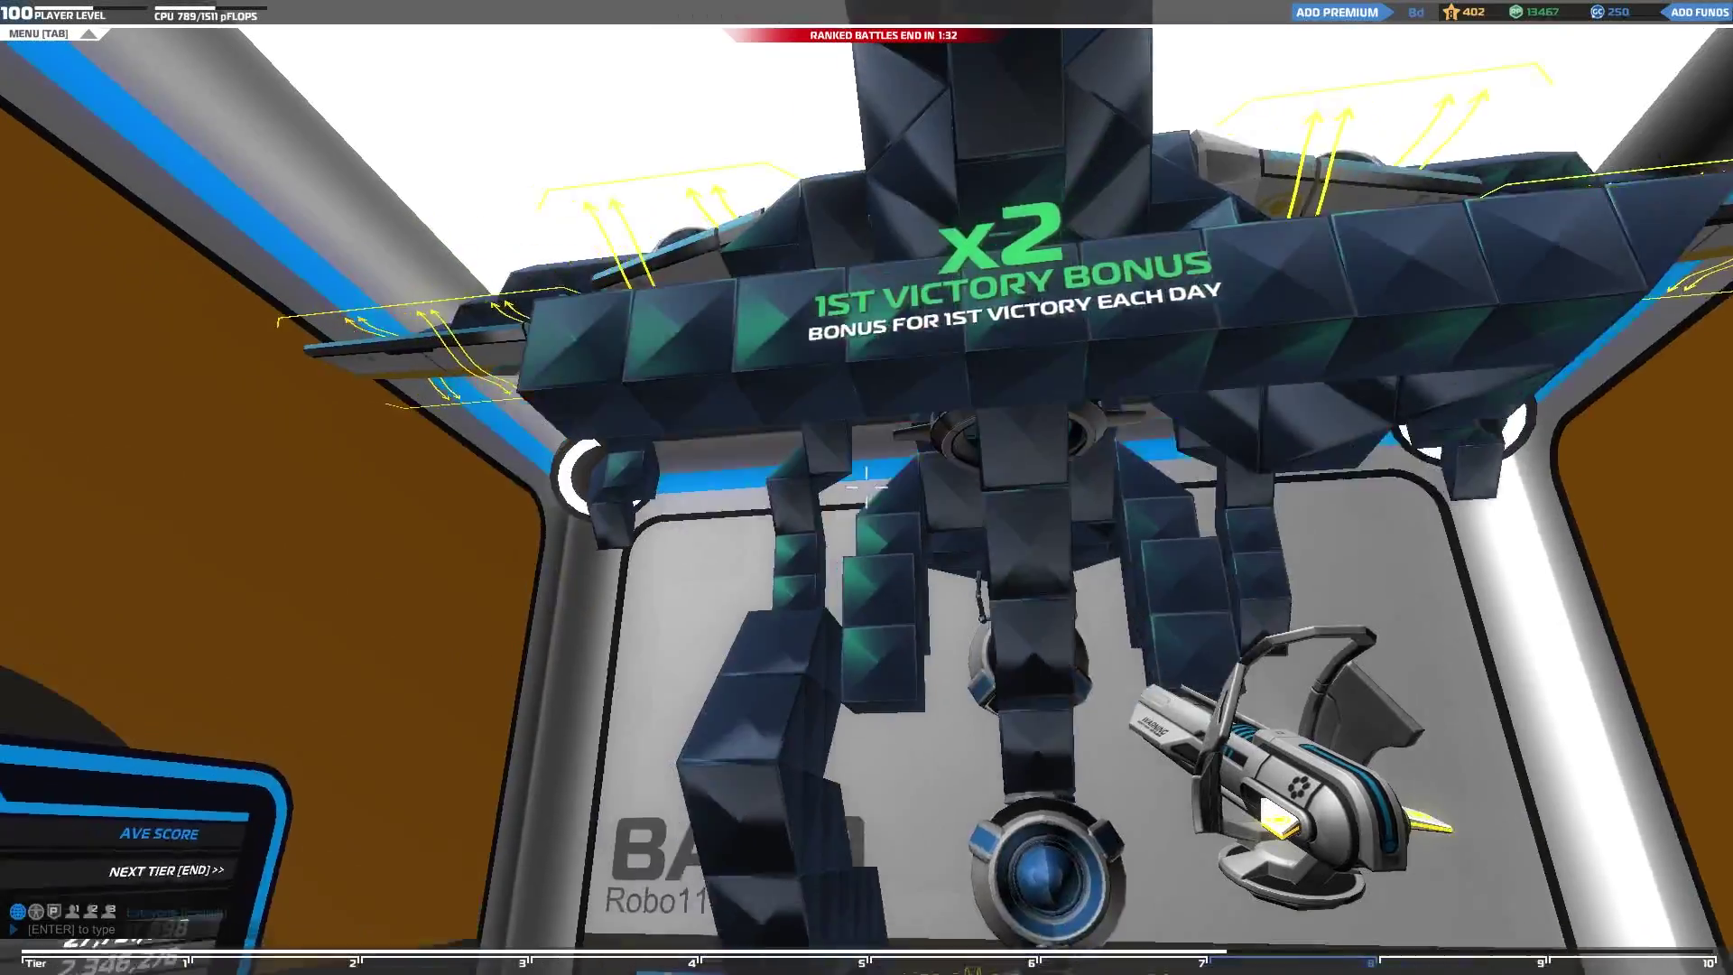
key("a")
key("space")
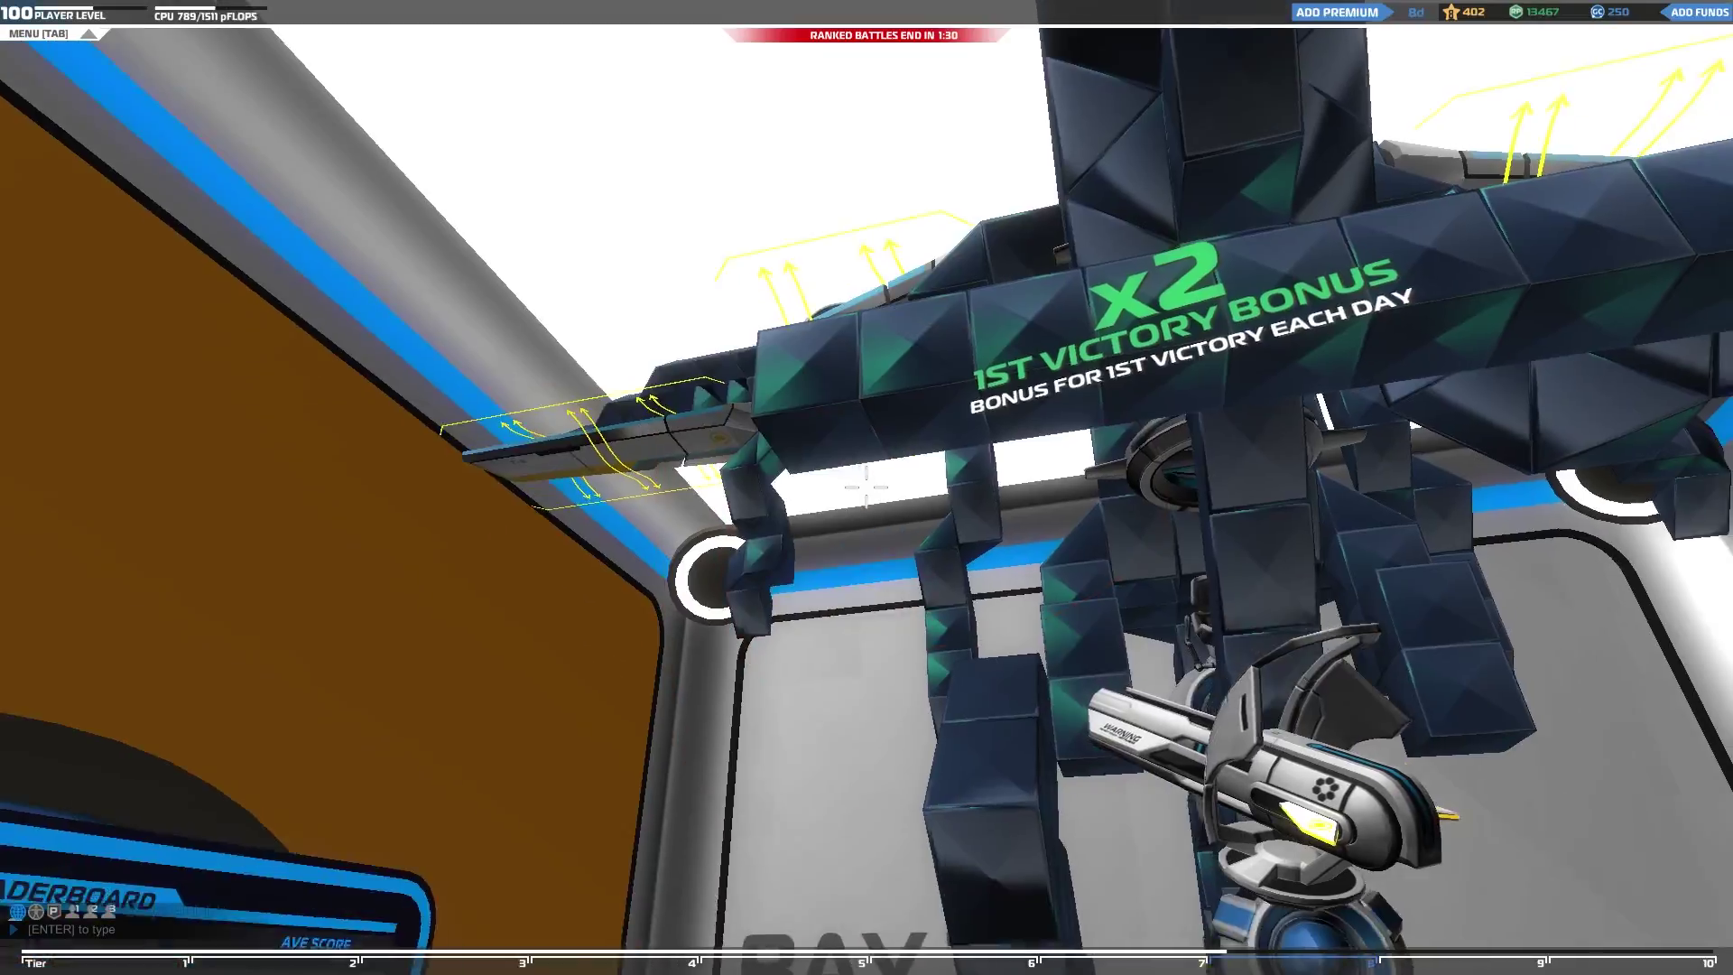
key("d")
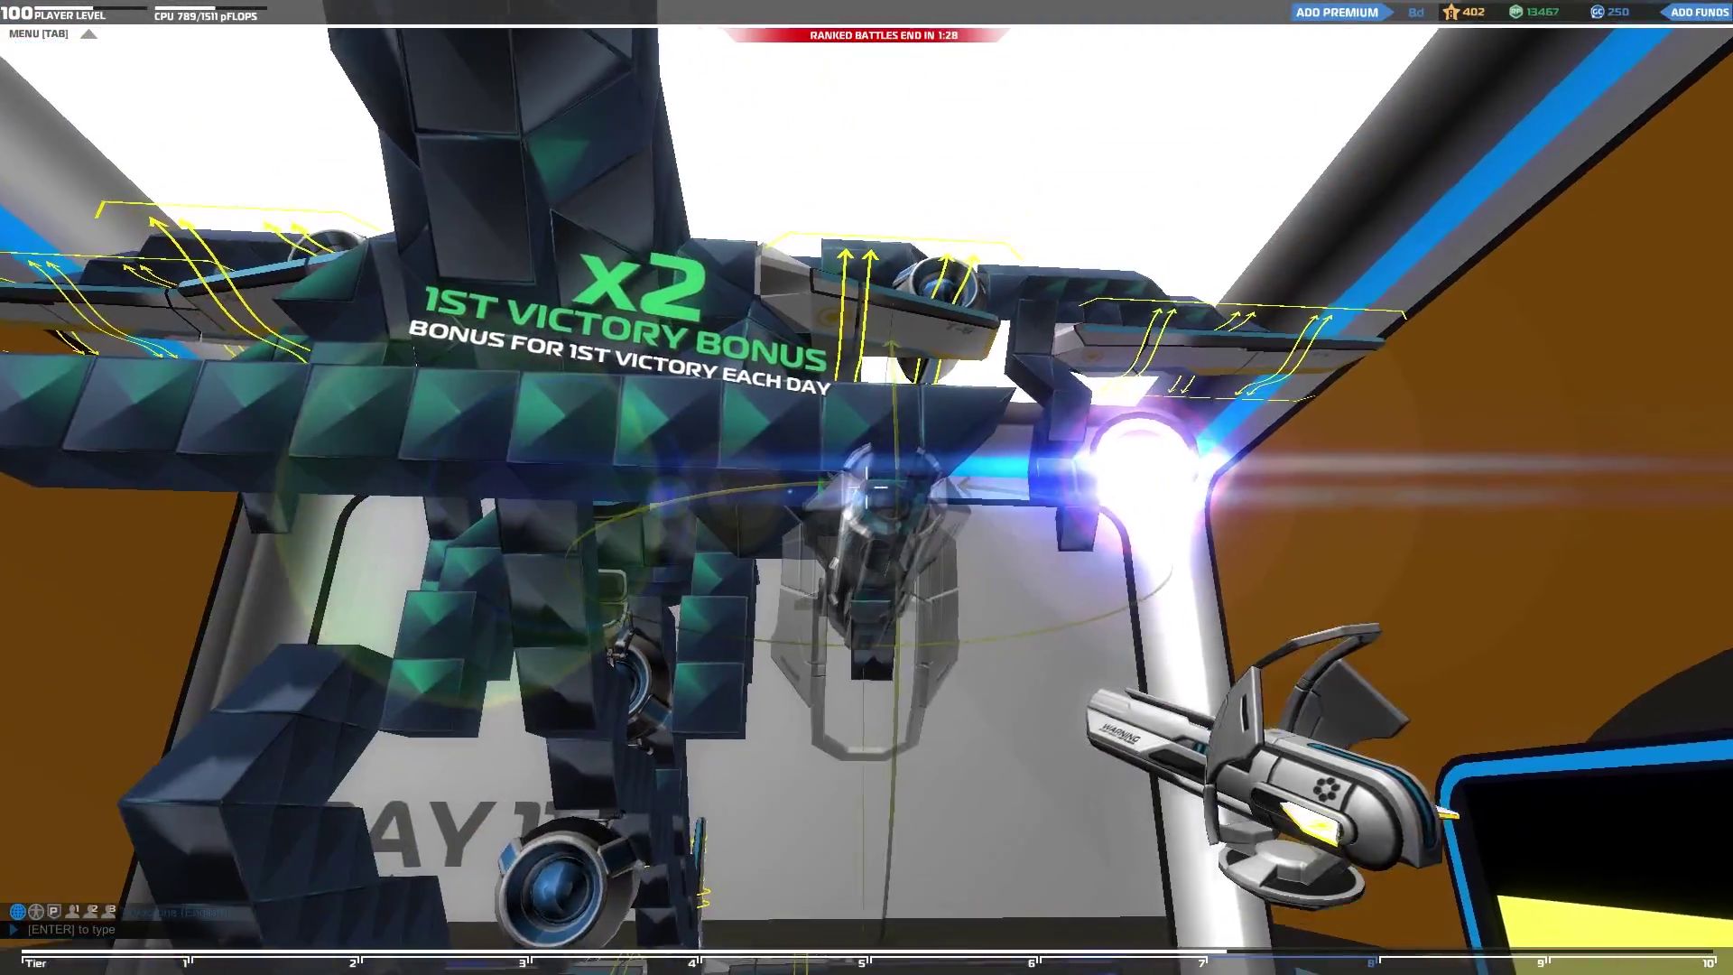
key("s")
key("a")
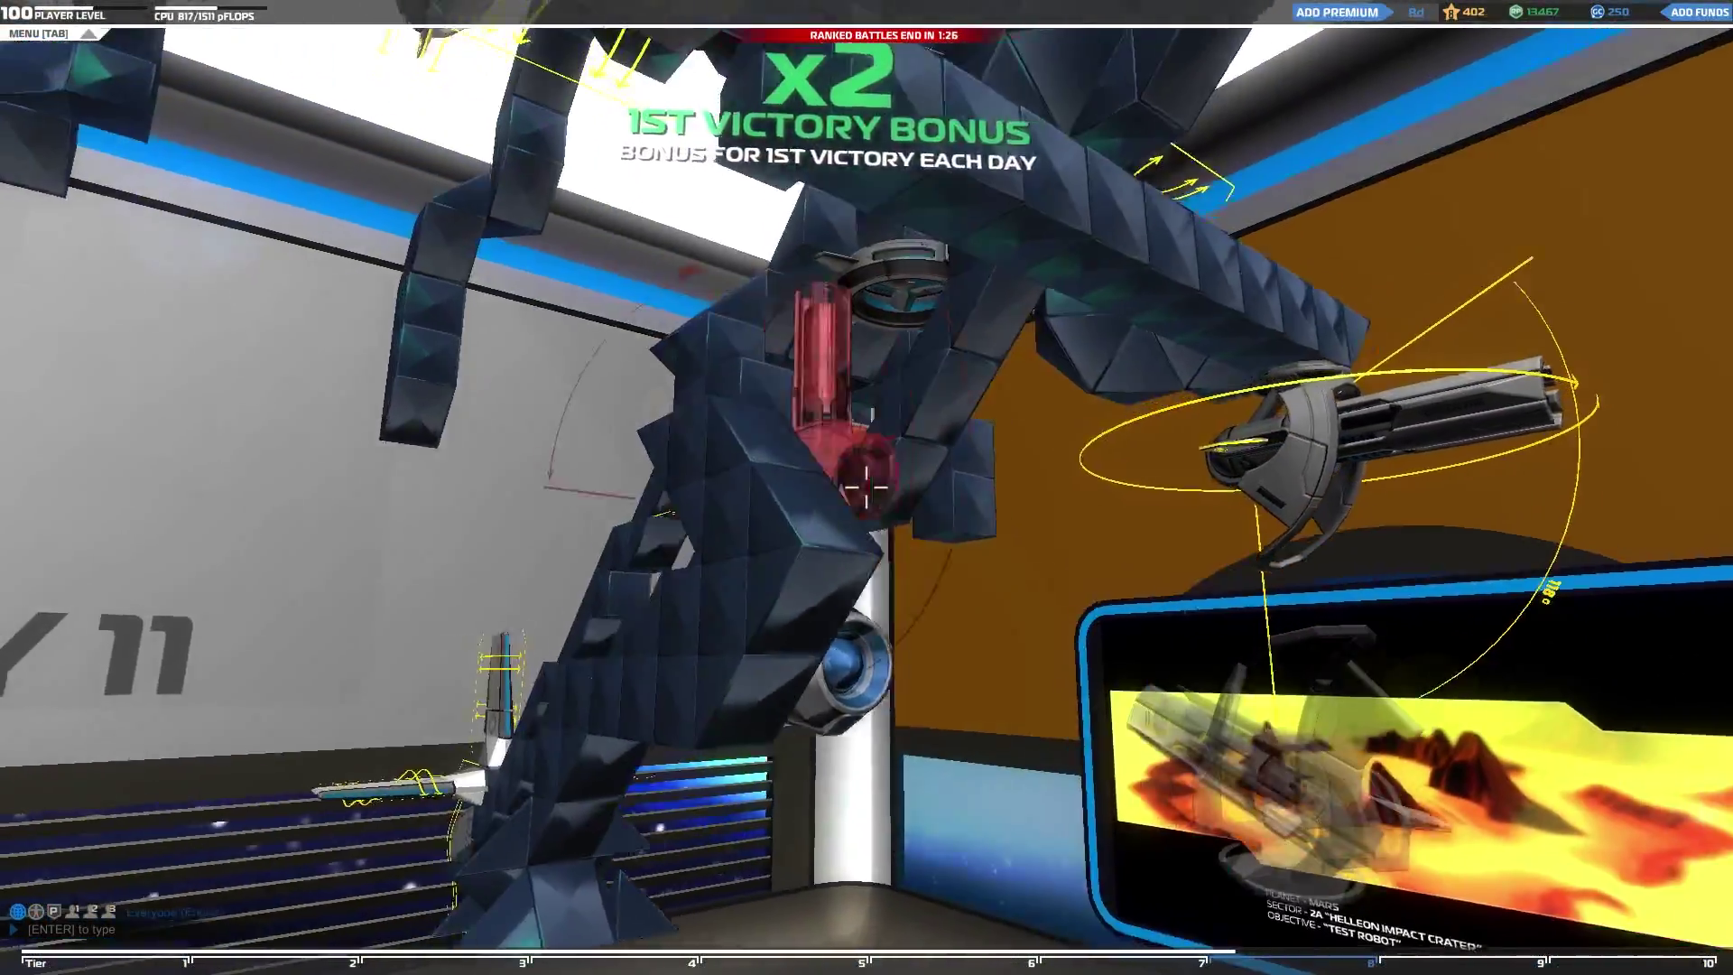
Step: Examine the crossbar, the mounted launcher and the robot's body from several sides
key("a")
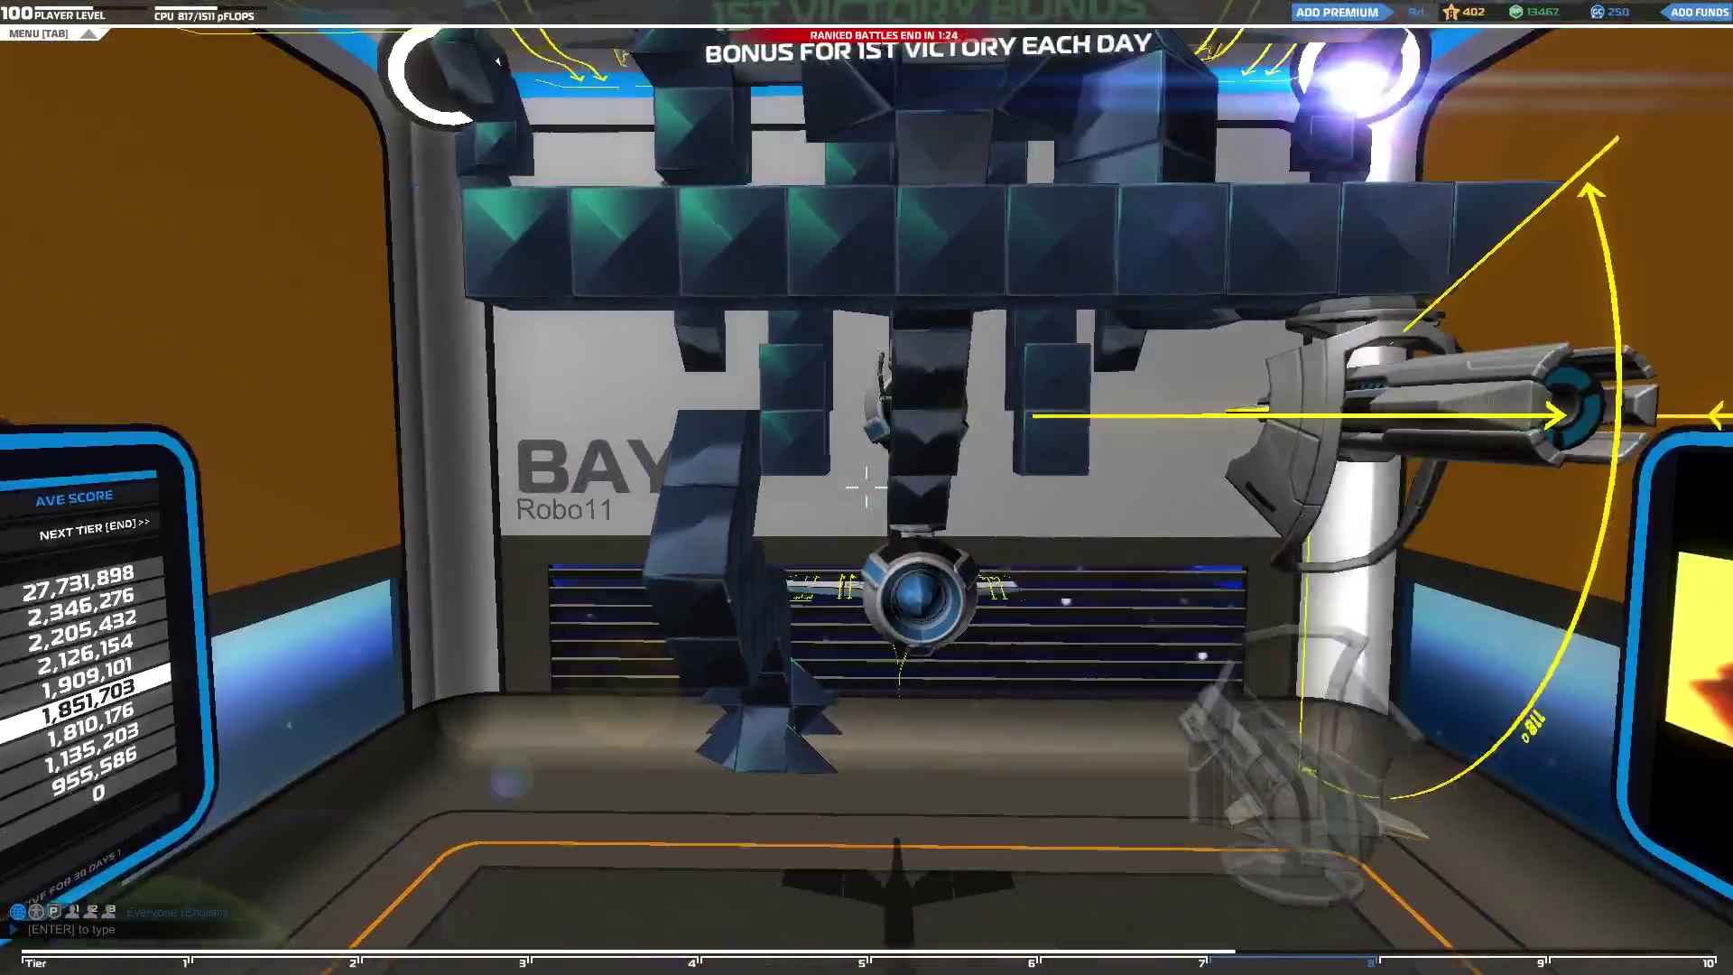
key("a")
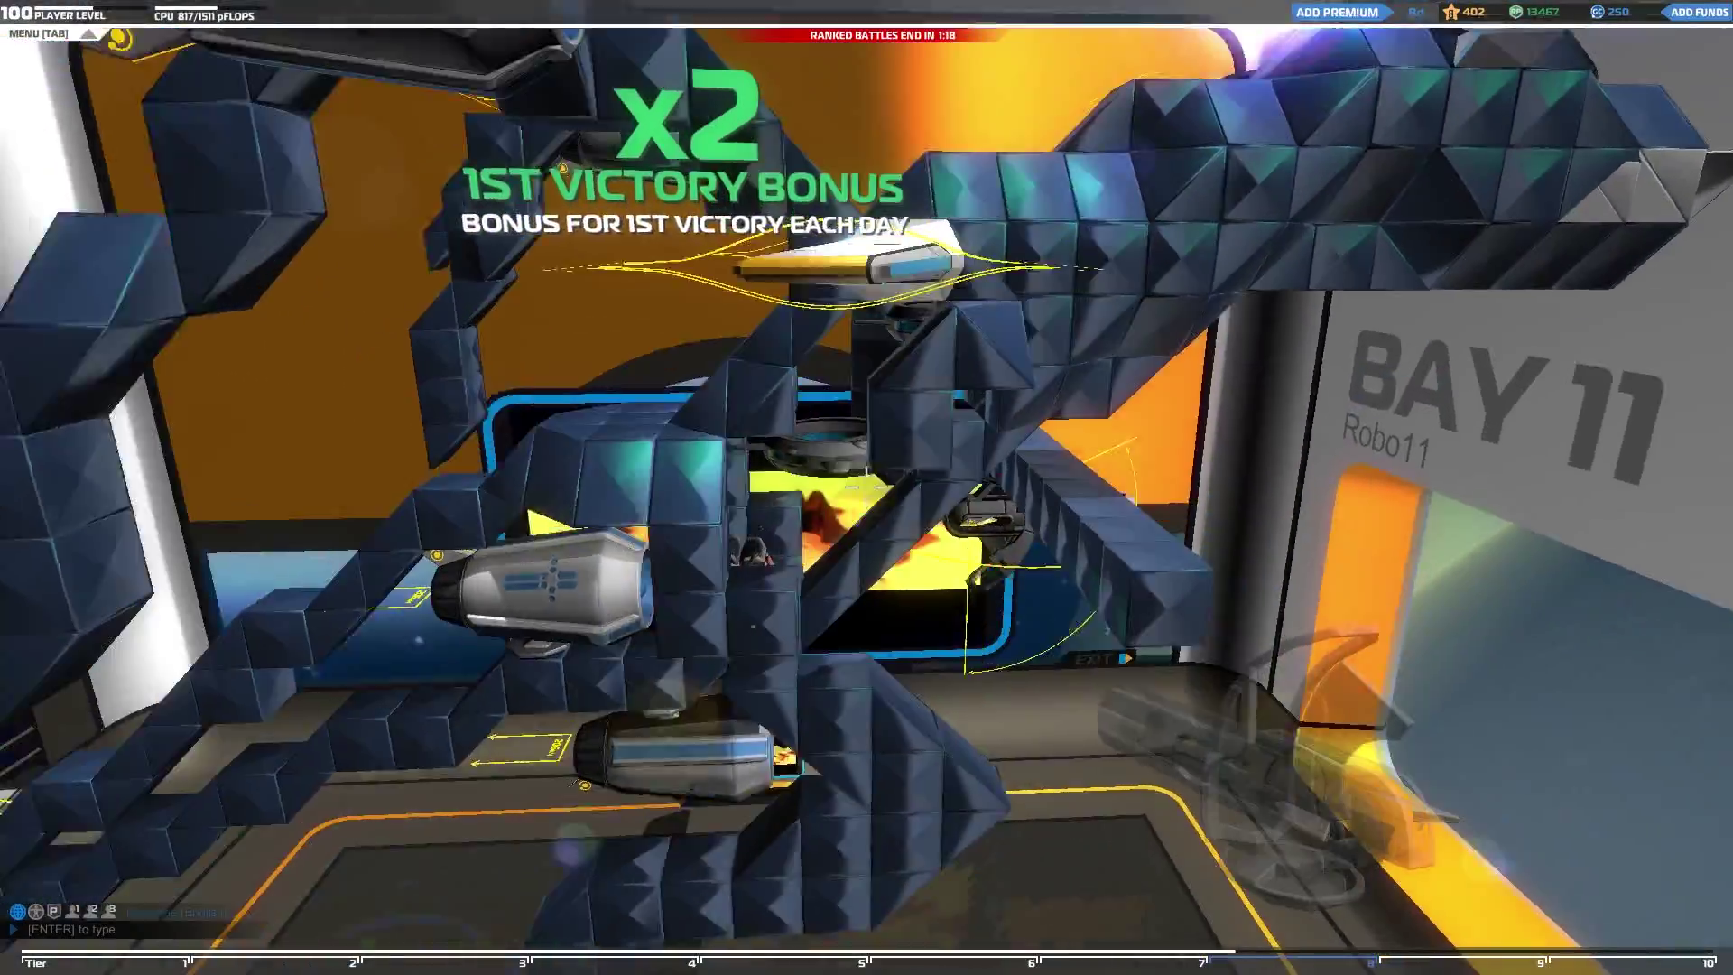
key("d")
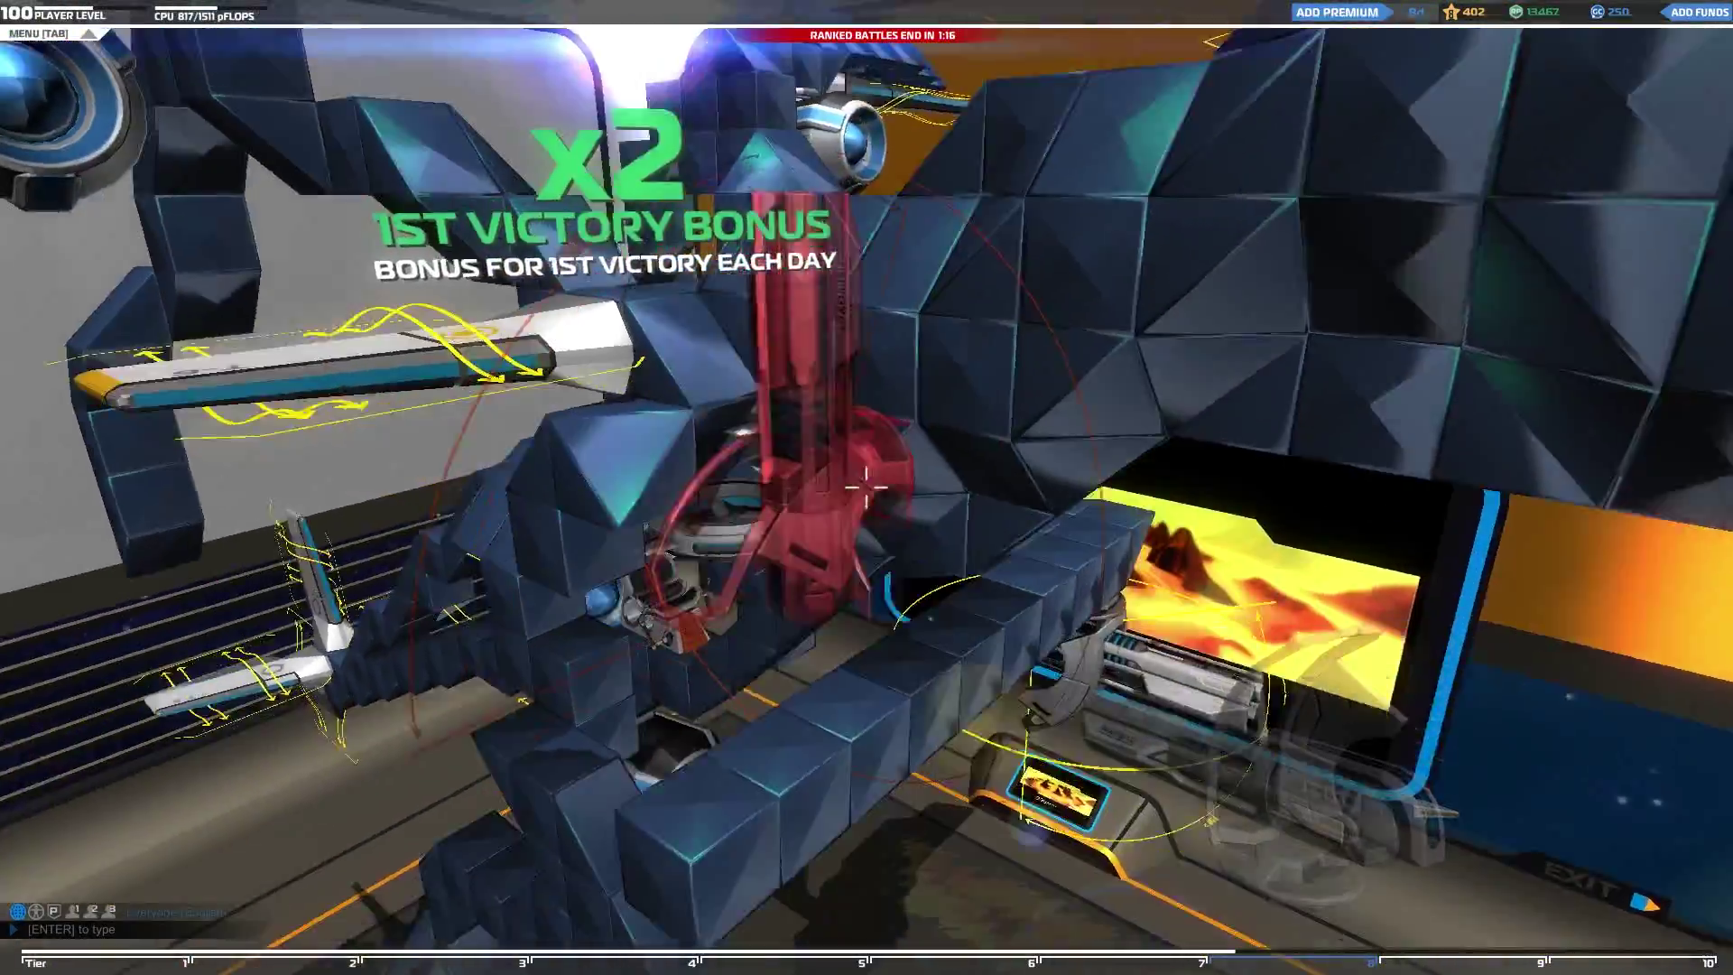
key("d")
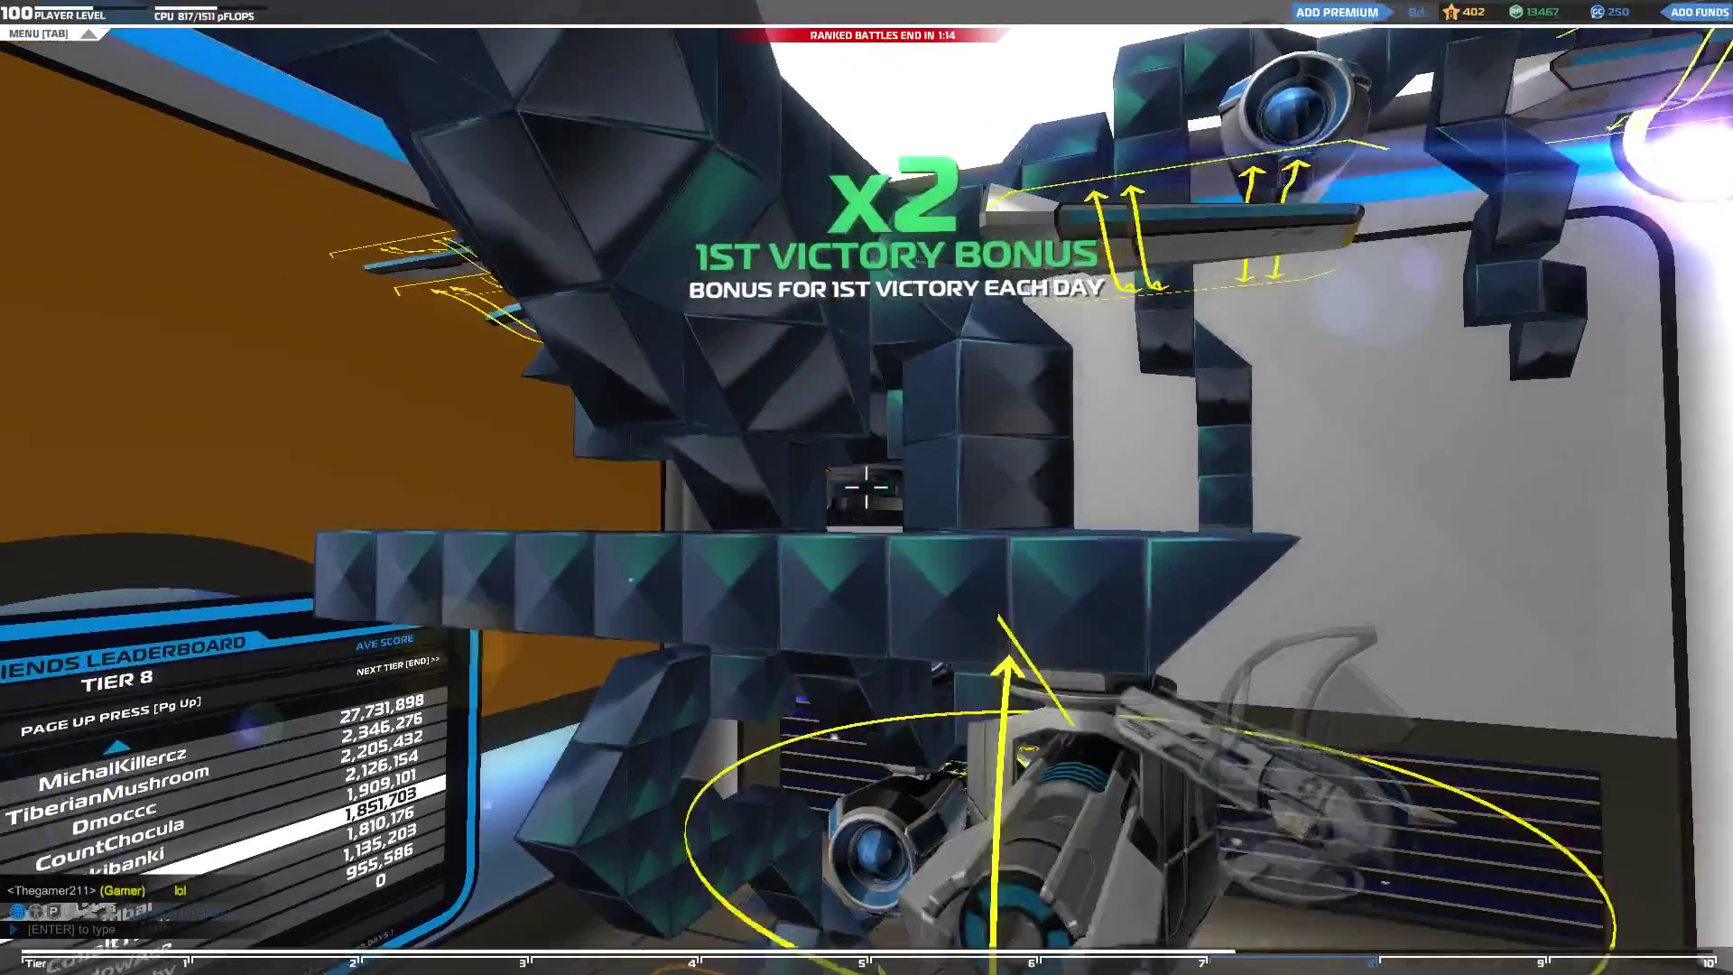
key("w")
key("a")
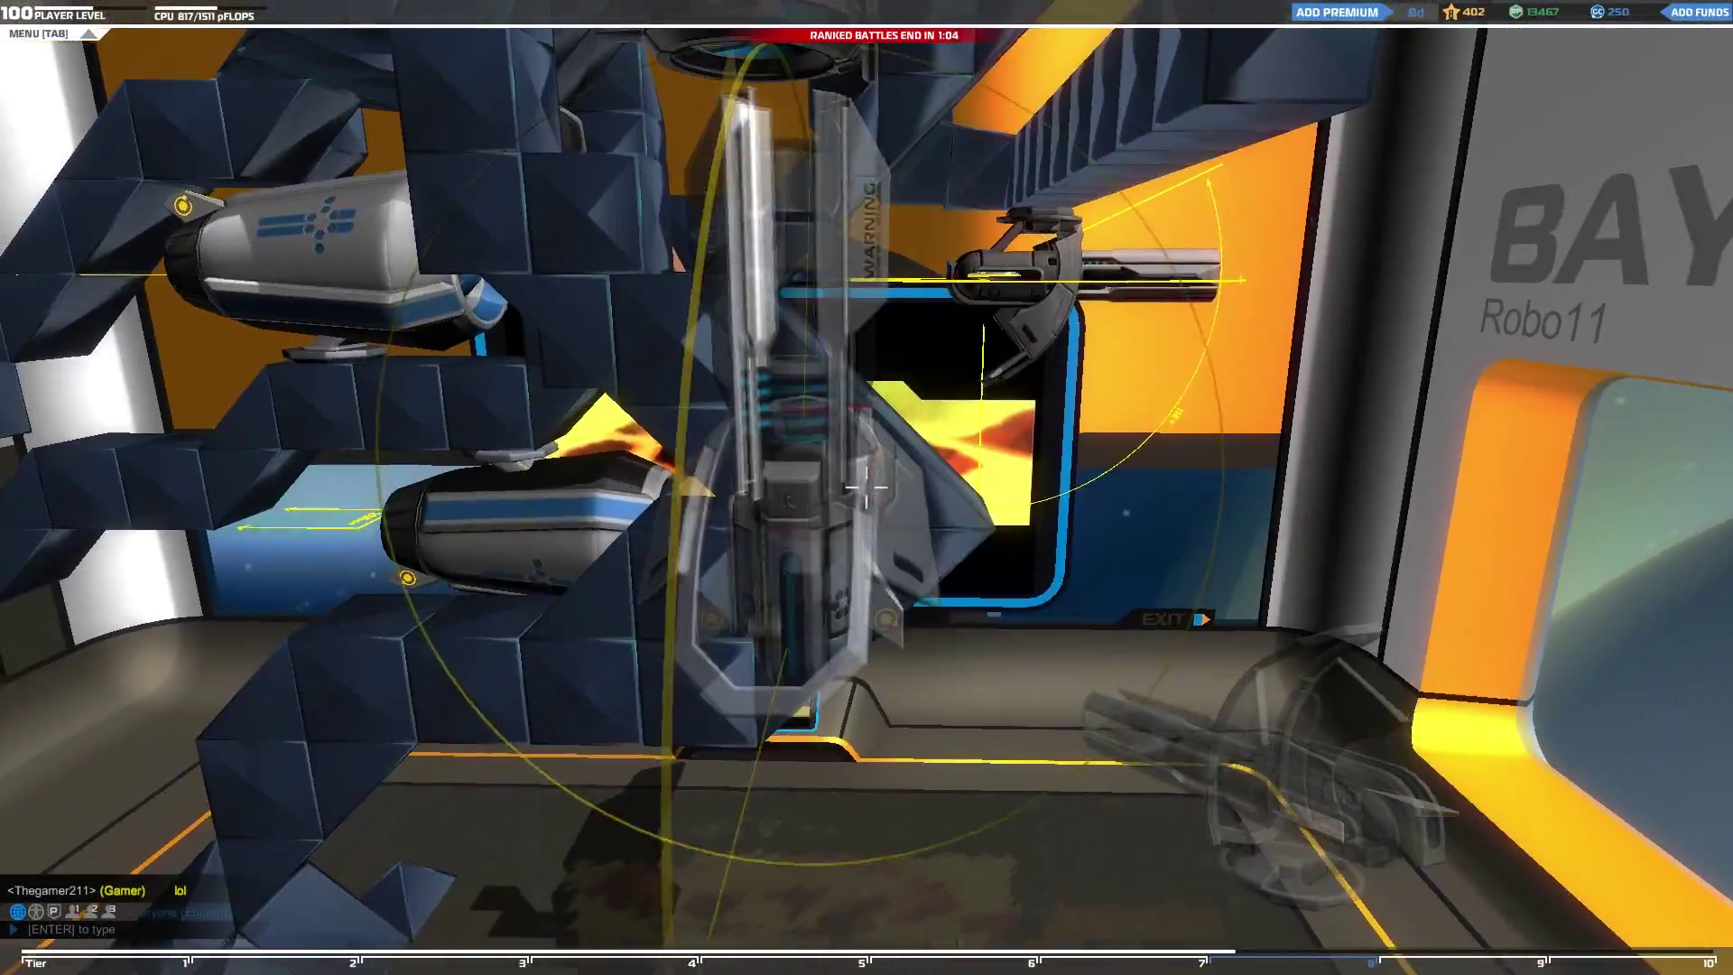
Step: Remove the hip blocks that join the remaining leg to the body
right_click(866, 487)
right_click(867, 488)
right_click(867, 488)
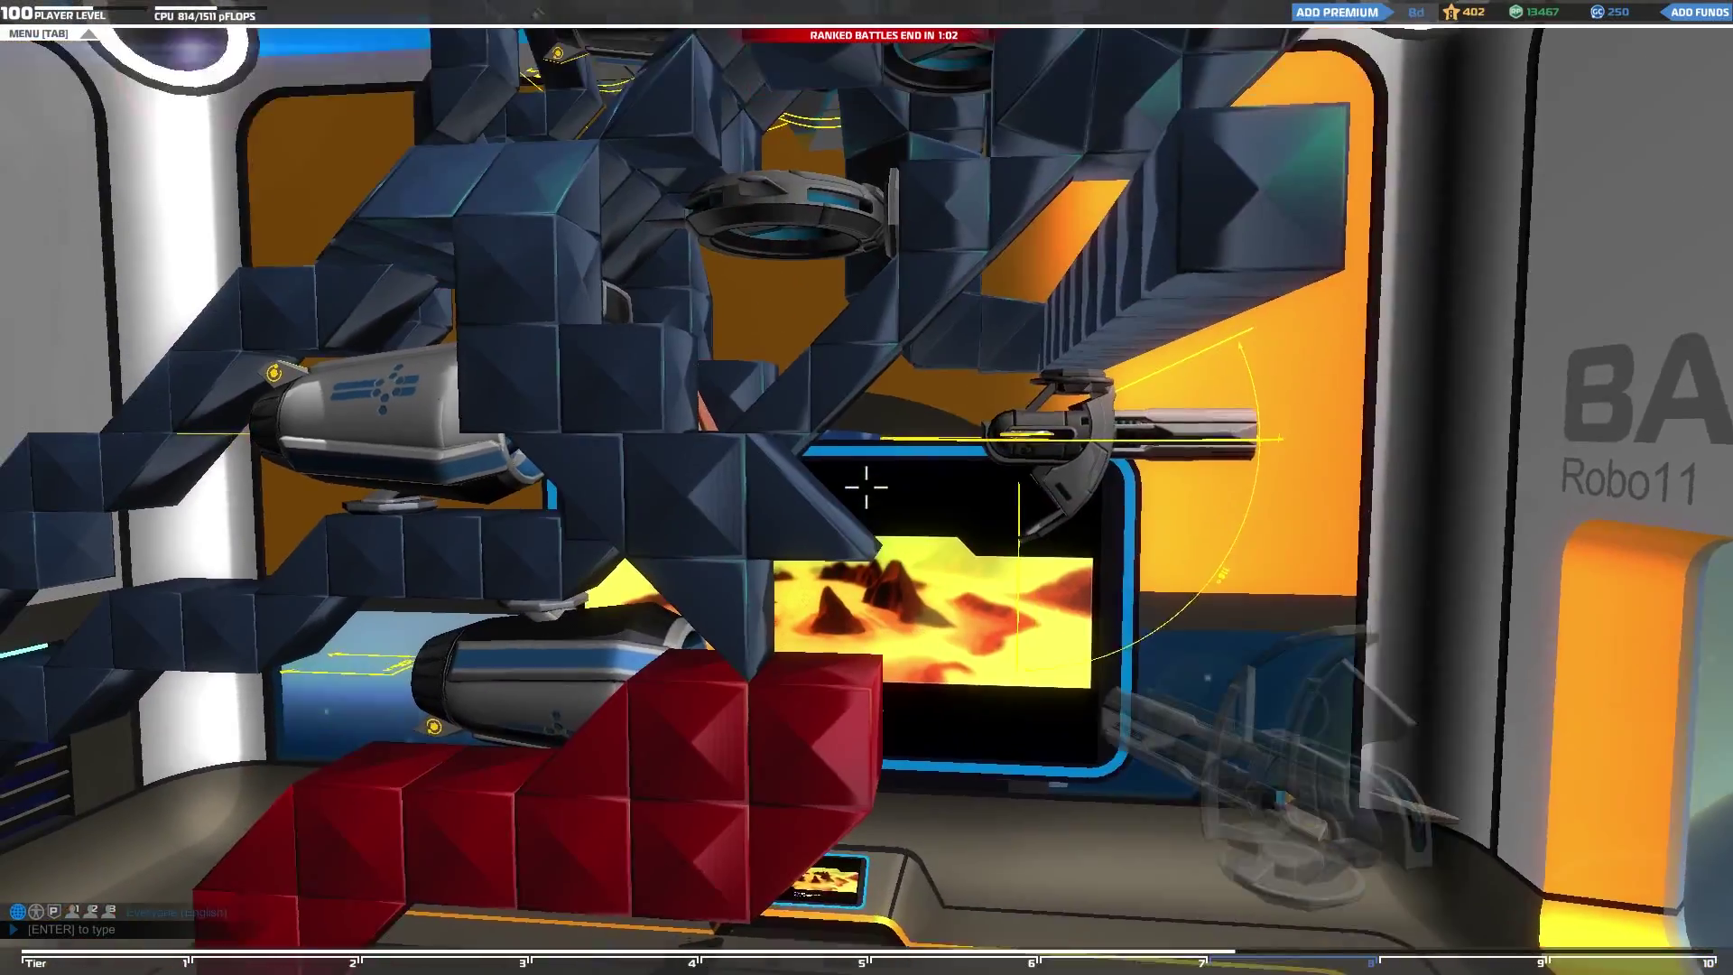
key("d")
key("a")
right_click(867, 488)
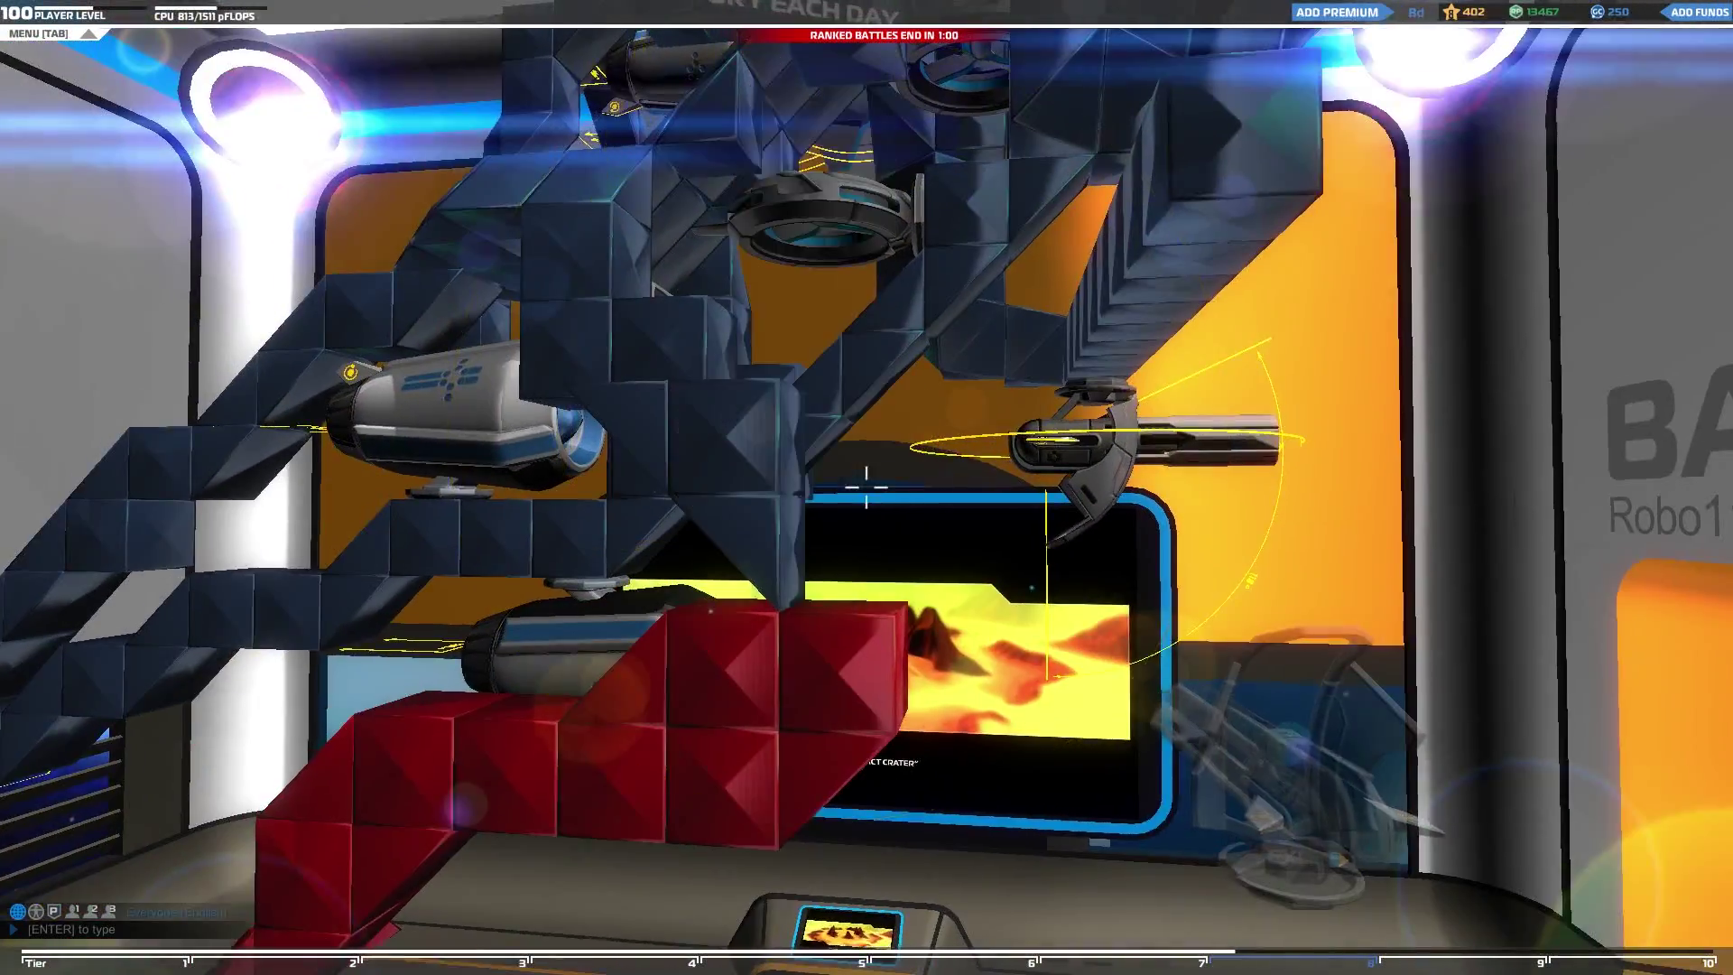
right_click(867, 487)
key("d")
key("a")
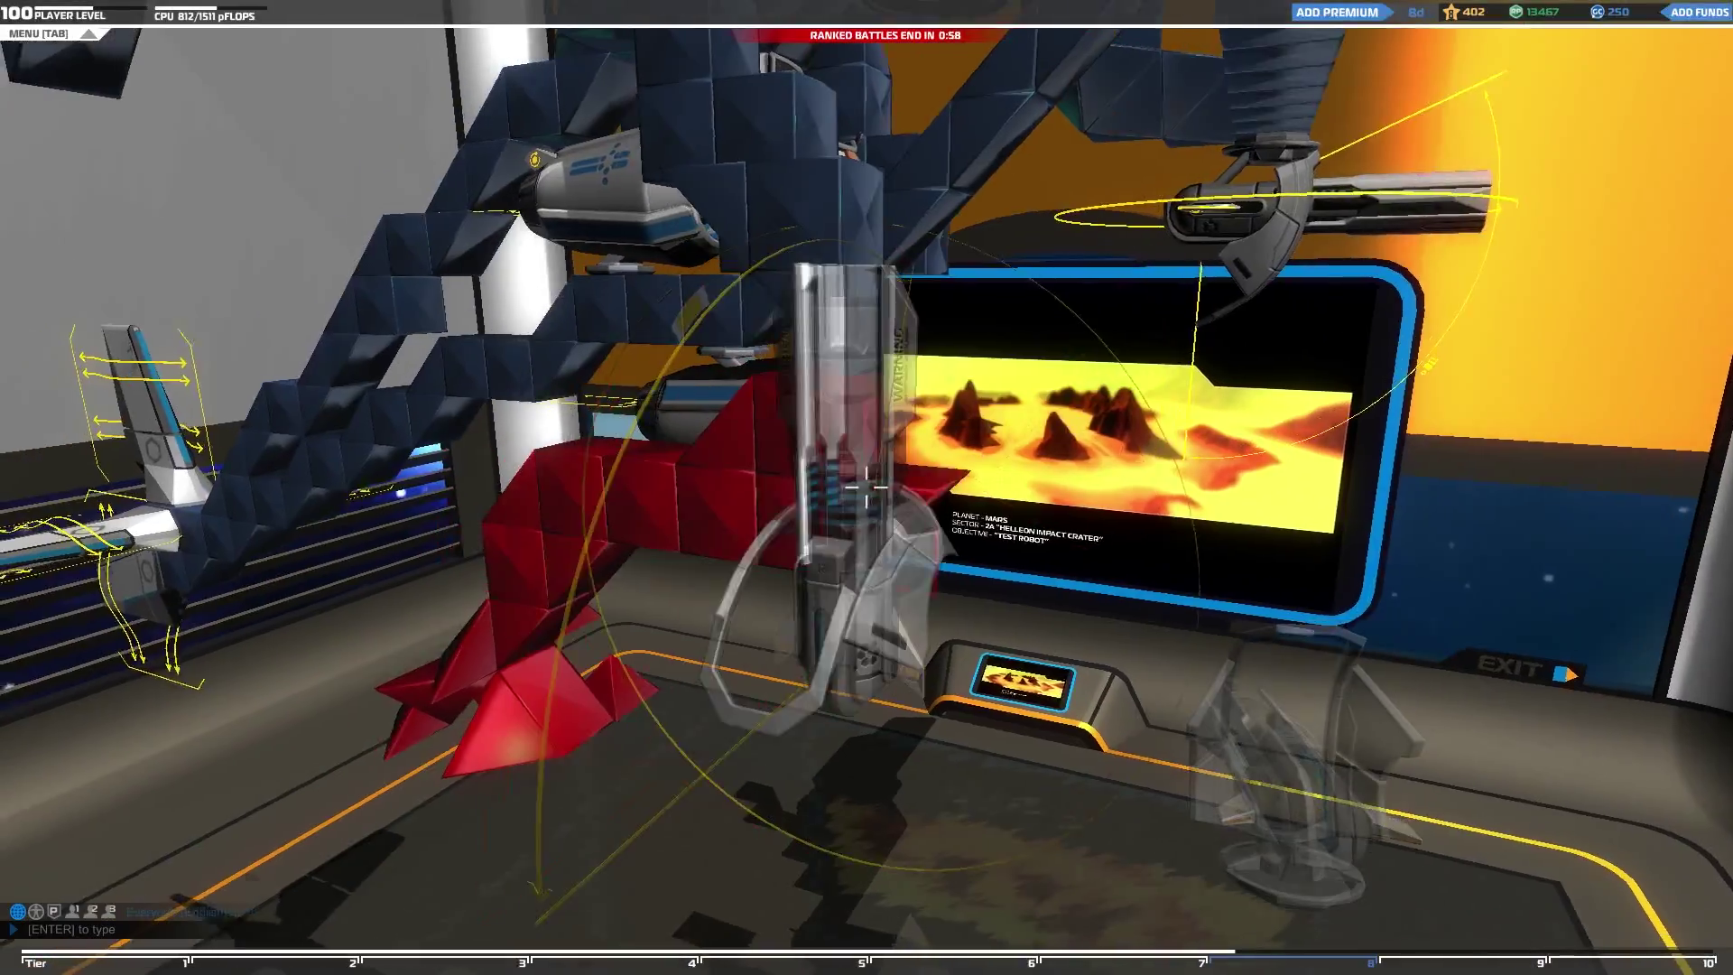
right_click(867, 487)
Step: Move the Plasma Launcher to the underside of the crossbar's opposite end, on the remaining leg's side
key("d")
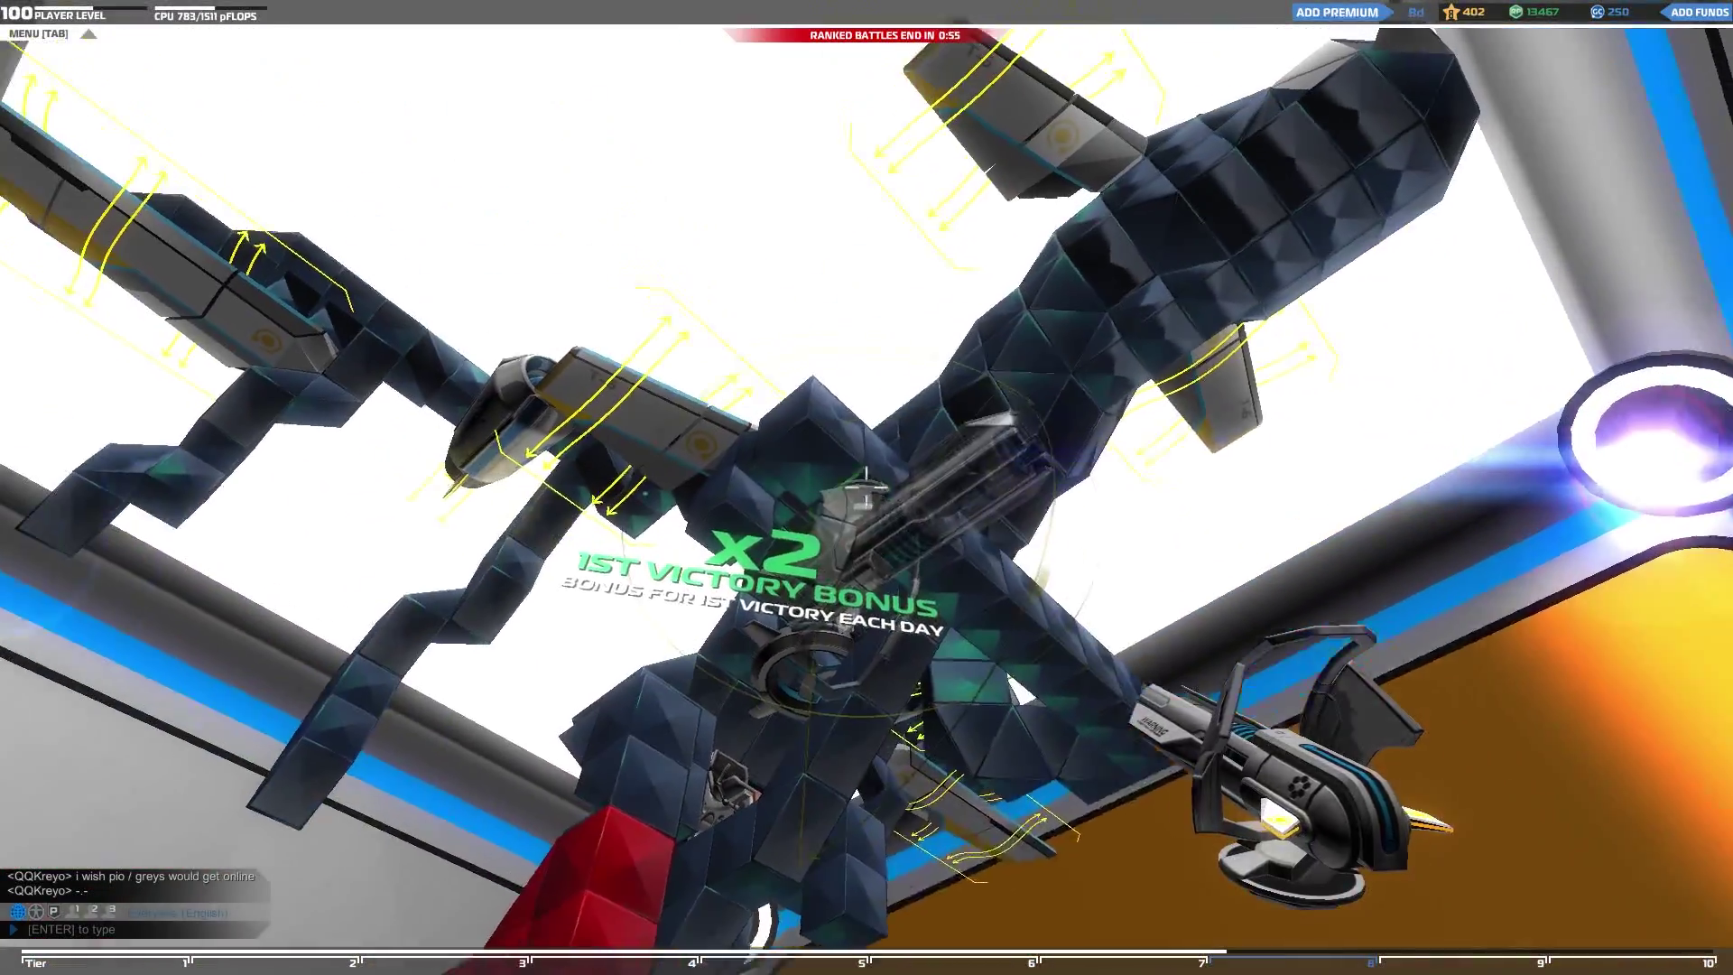
left_click(867, 488)
key("a")
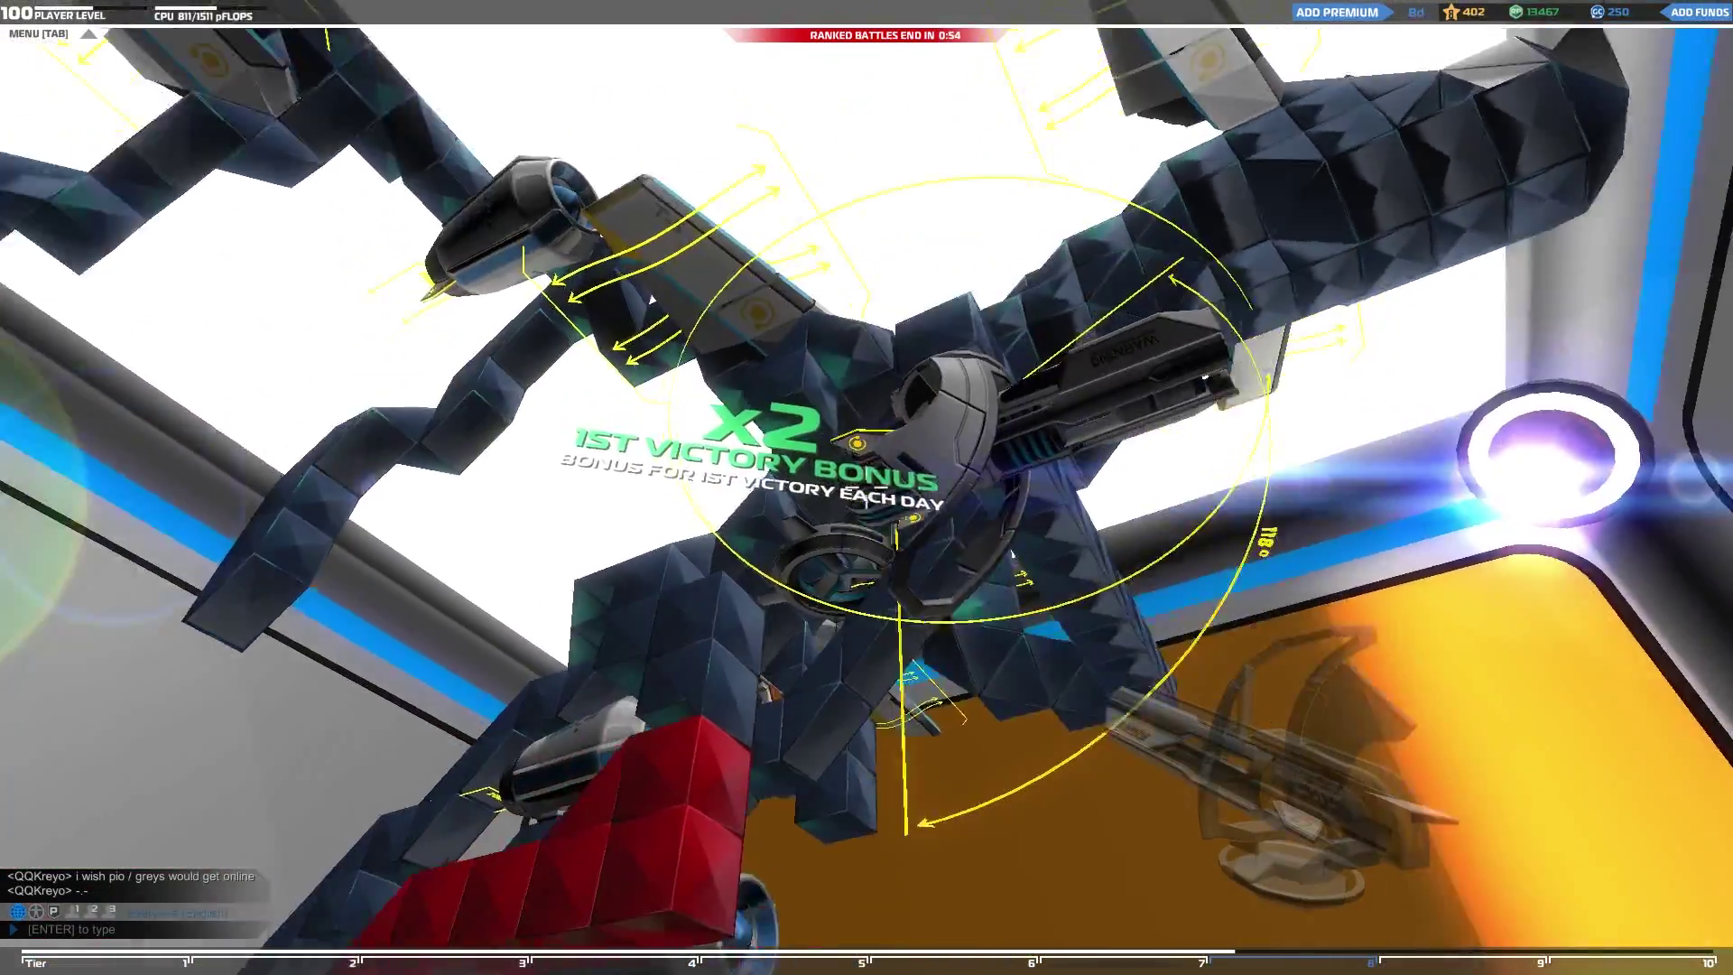
key("a")
key("space")
key("d")
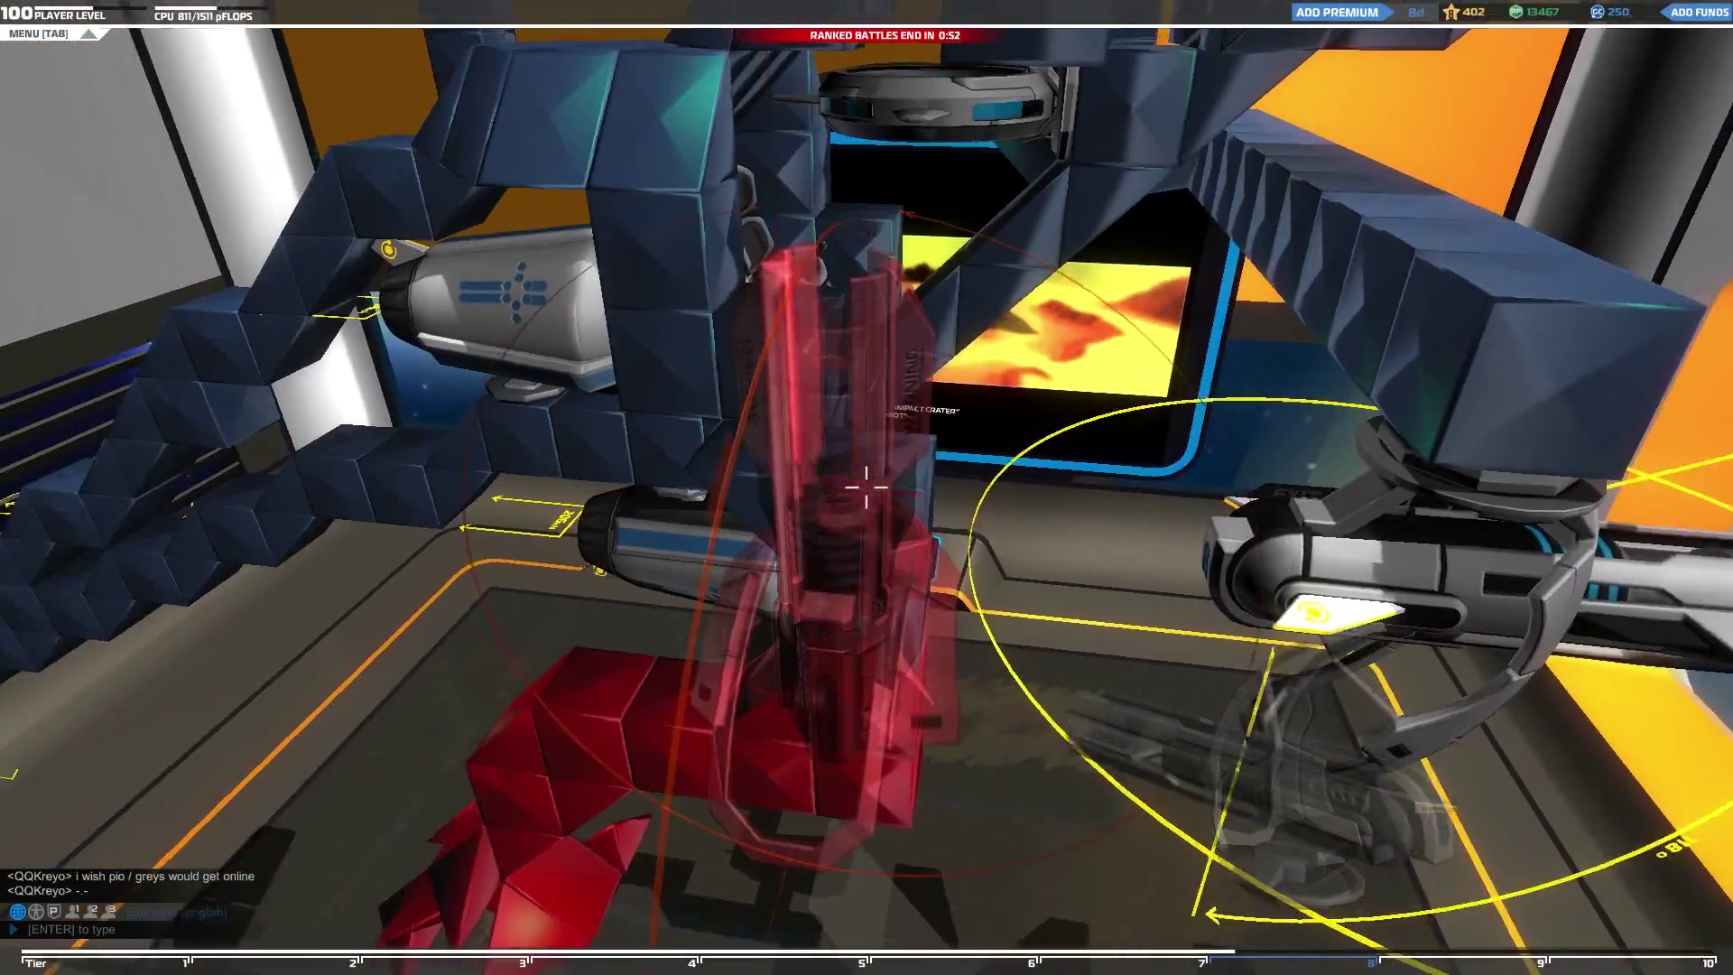
Step: Pick an angled block, remove a block at the hip and place the angled one above the detached leg
key("w")
key("shift")
middle_click(867, 489)
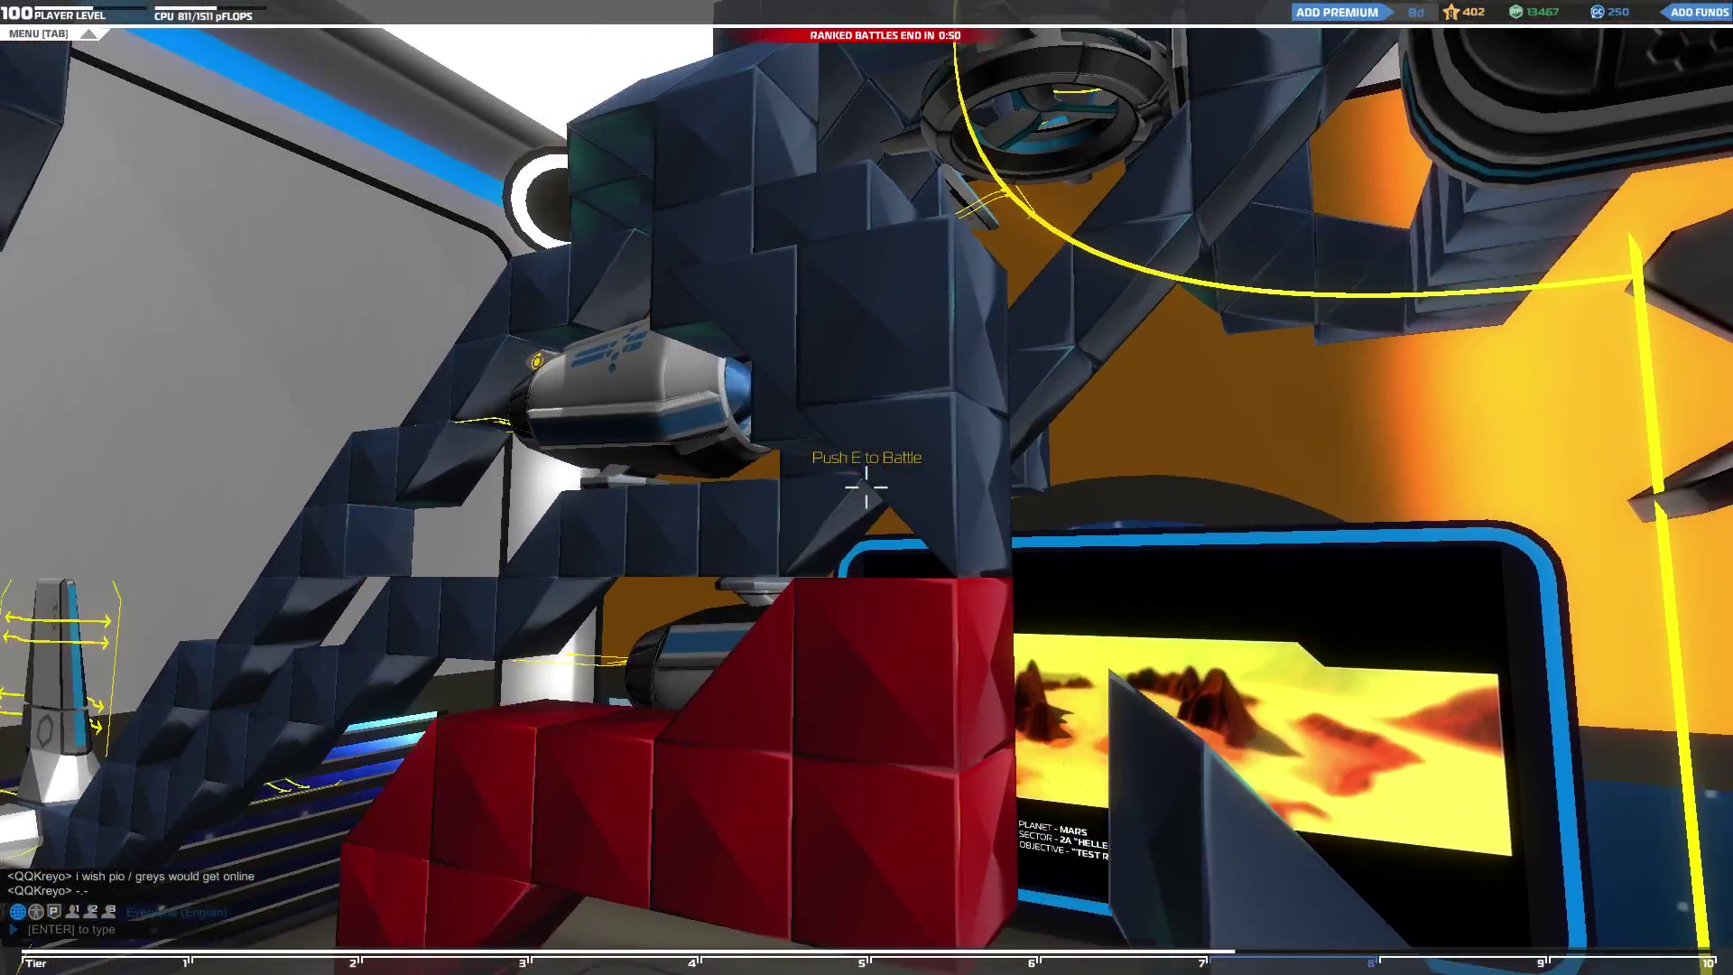
key("d")
right_click(867, 487)
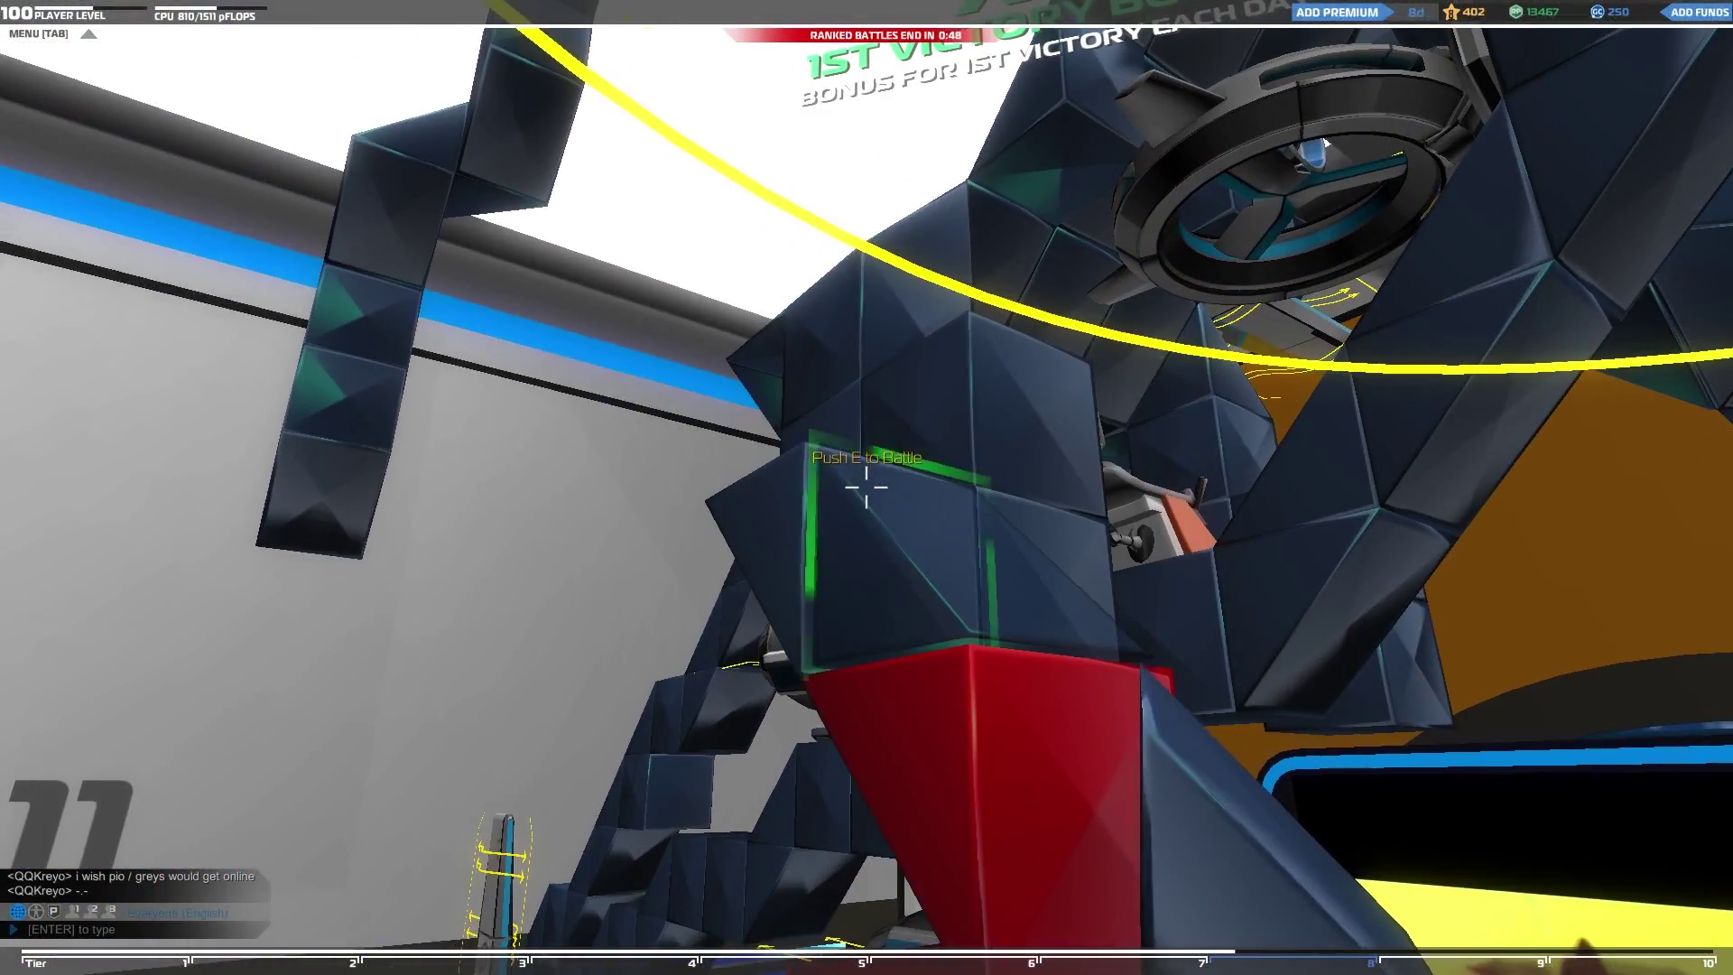
key("a")
key("space")
left_click(866, 487)
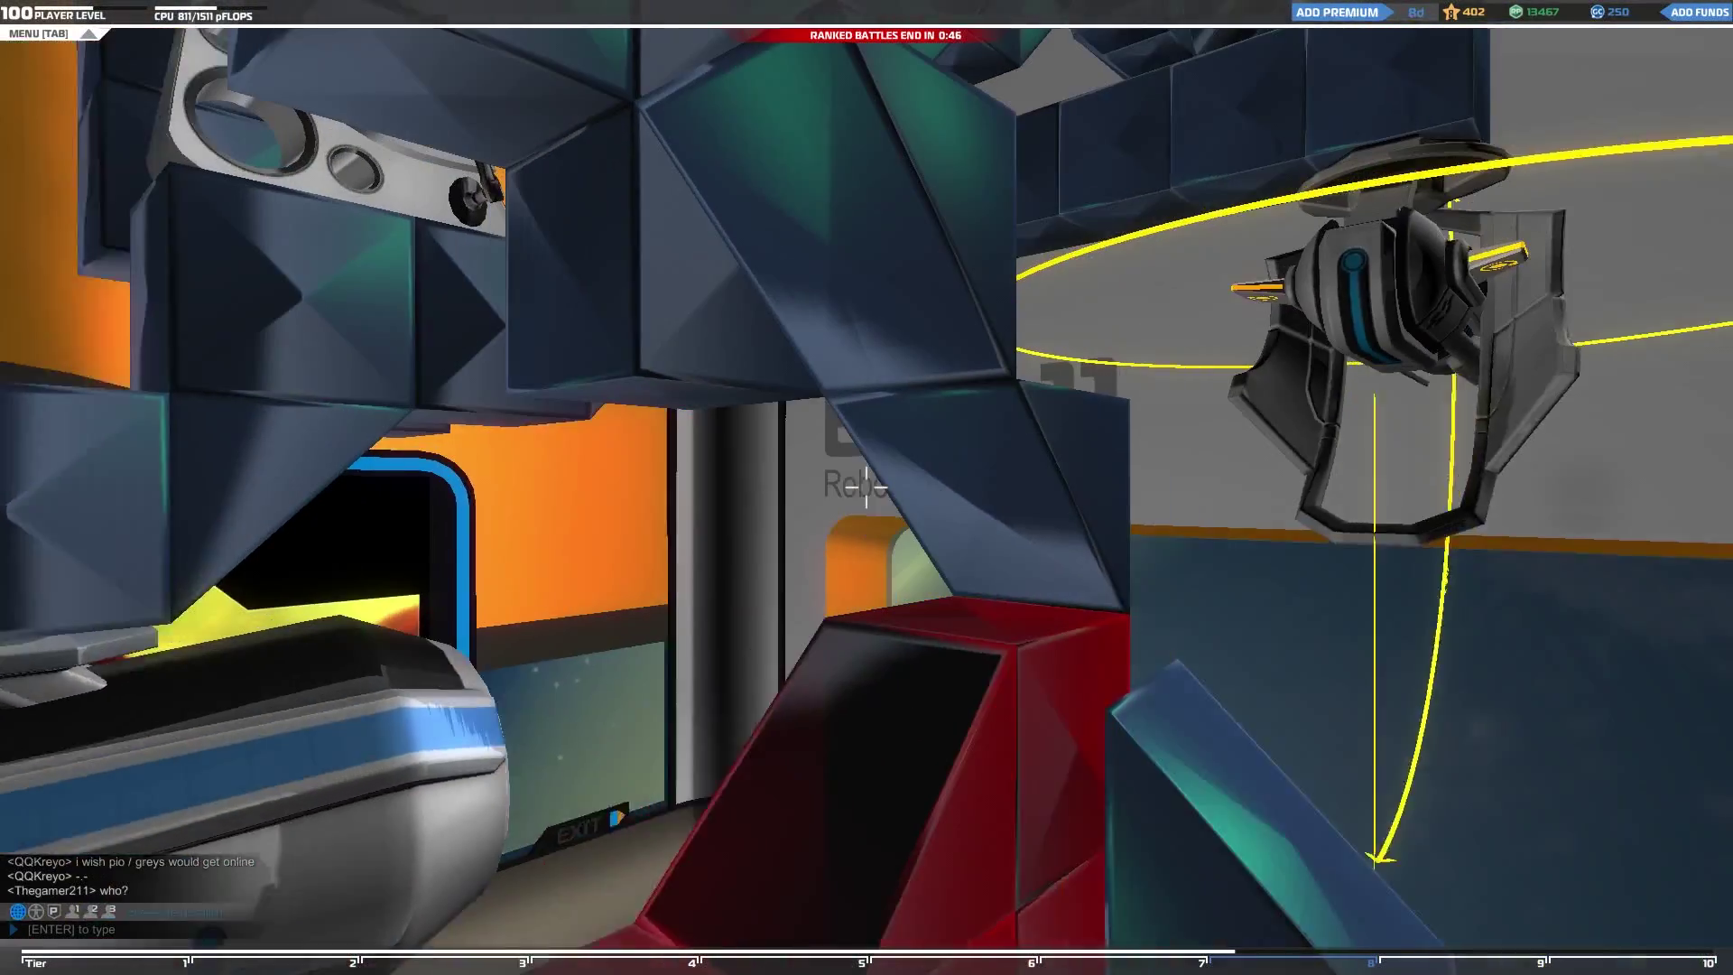
Step: Replace the angled hip block and add a corner block that reattaches the detached leg to the body
right_click(867, 487)
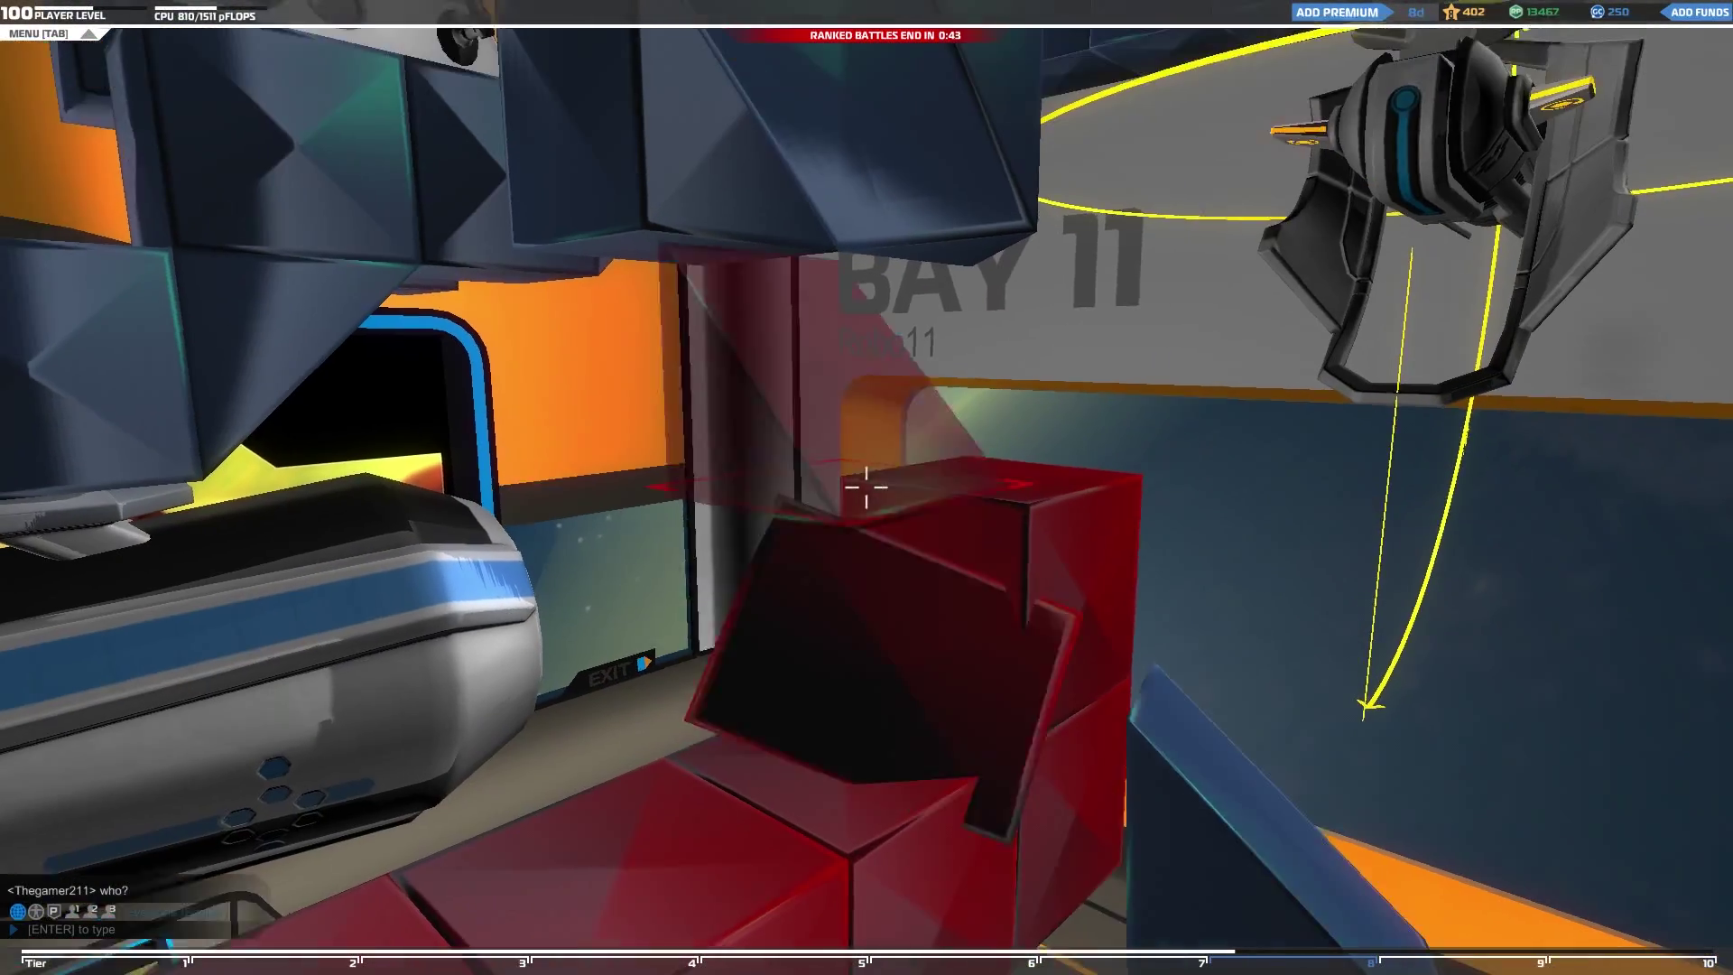
scroll(867, 489, "down", 1)
key("a")
left_click(867, 489)
key("space")
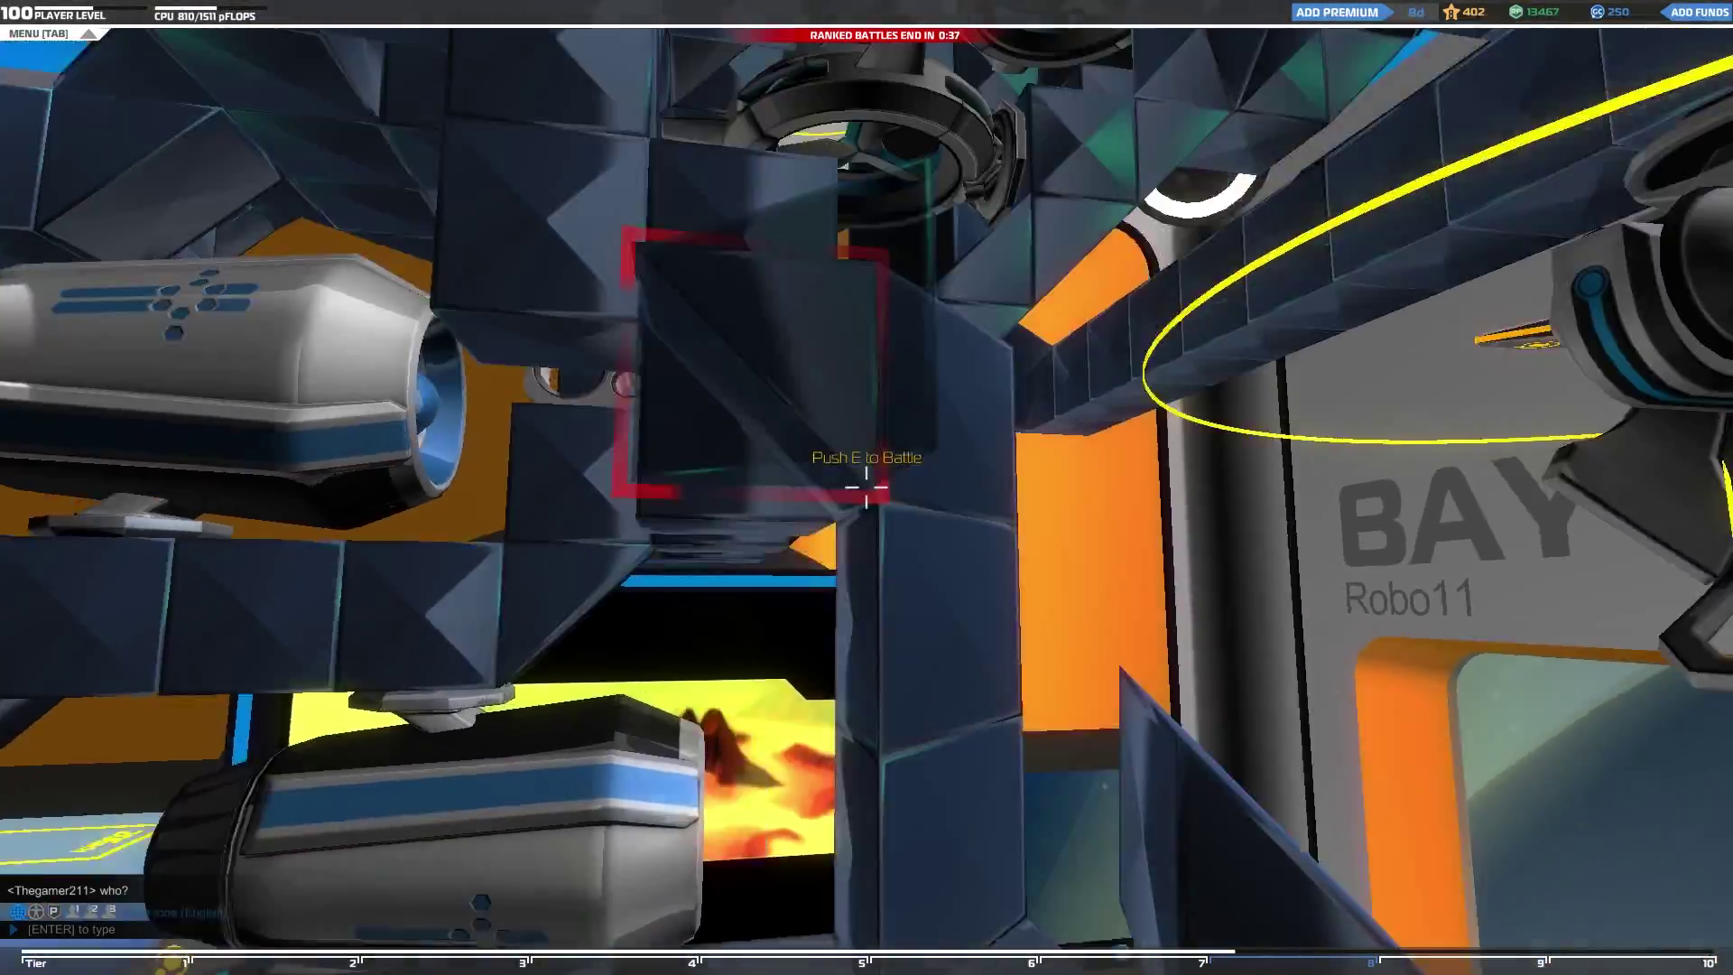
right_click(867, 487)
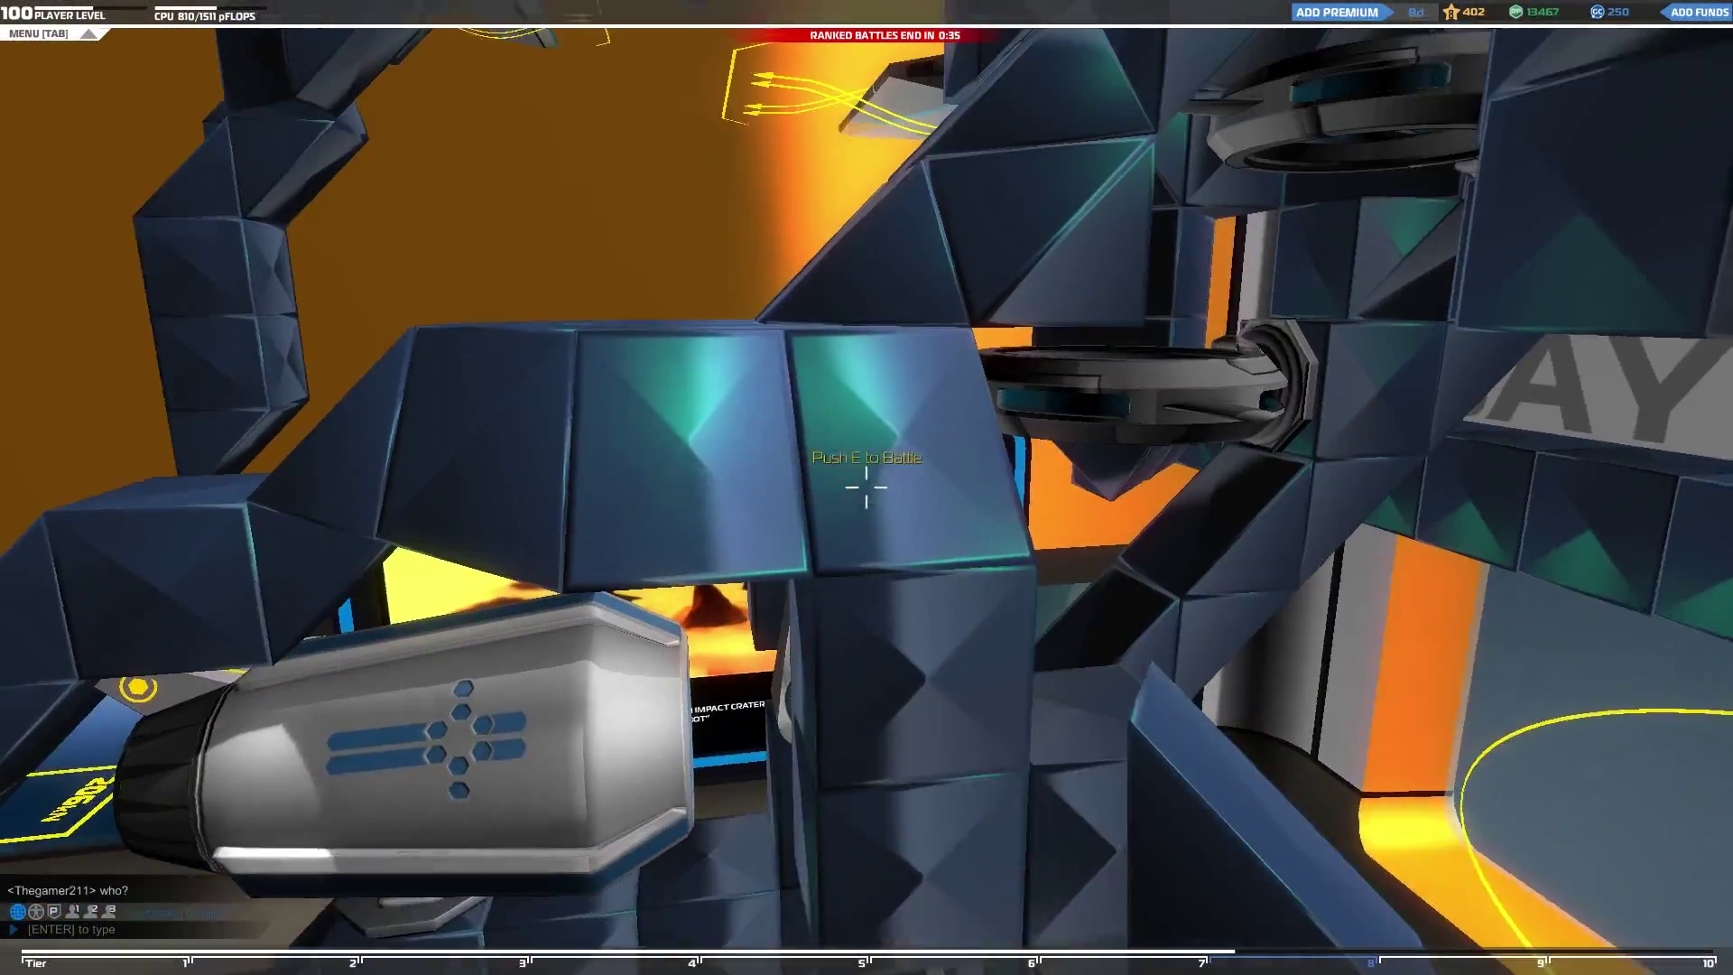
key("shift")
key("d")
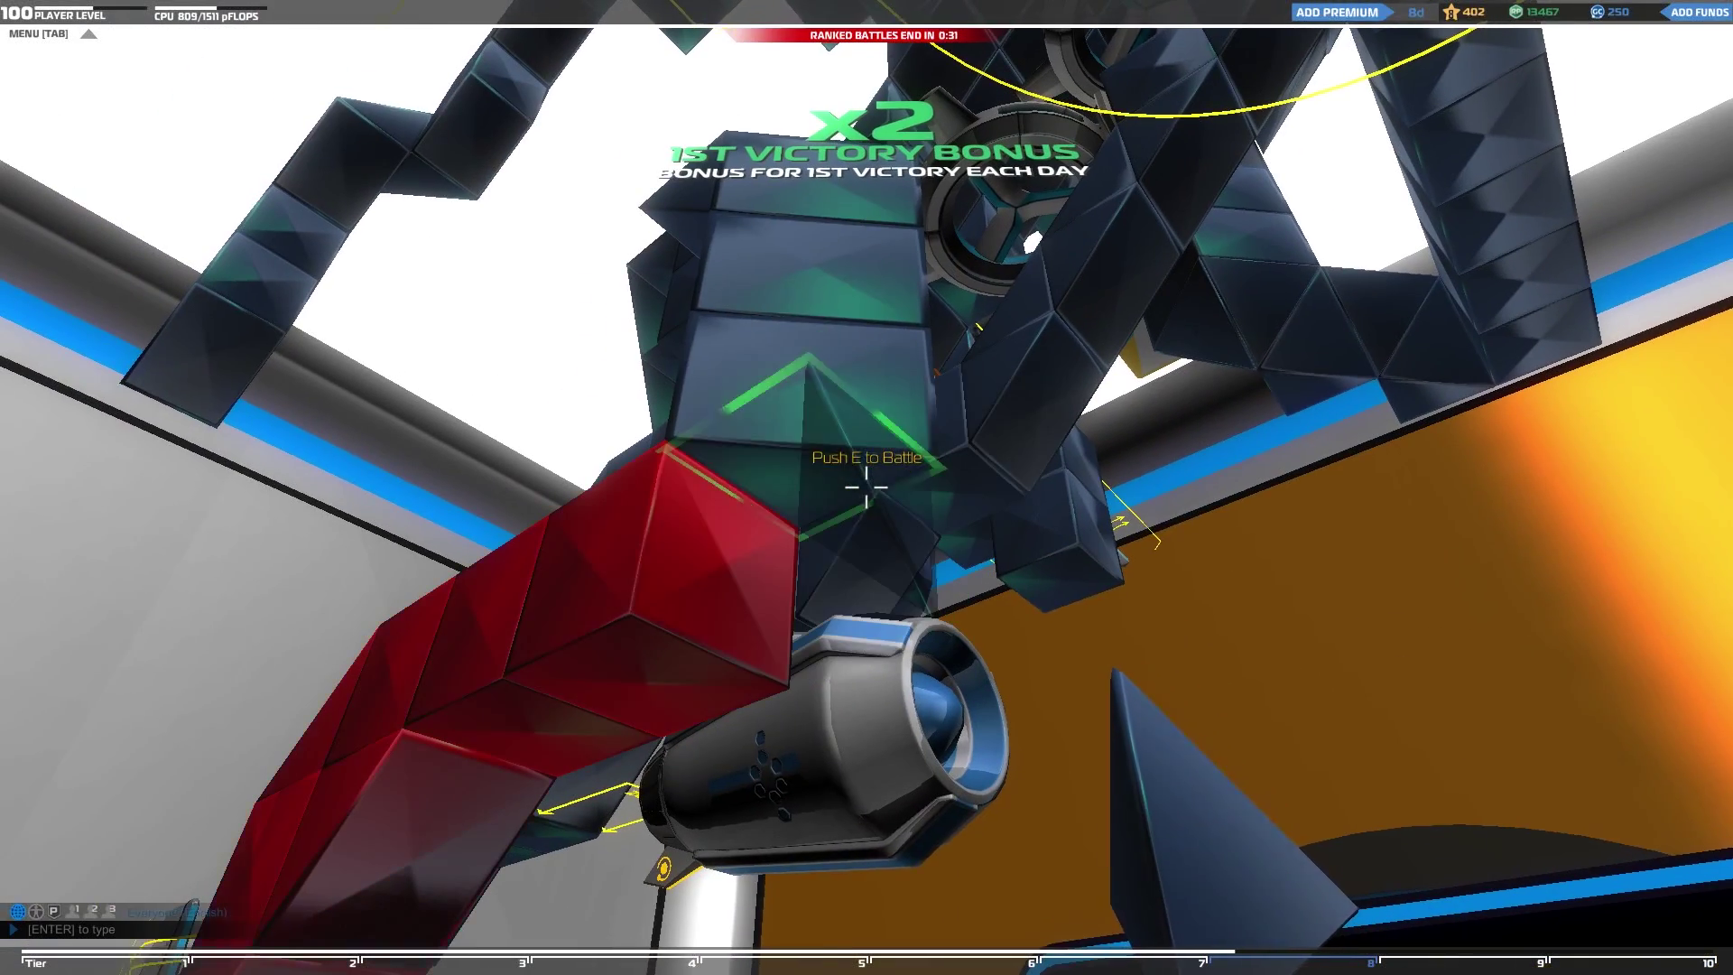
left_click(867, 488)
key("space")
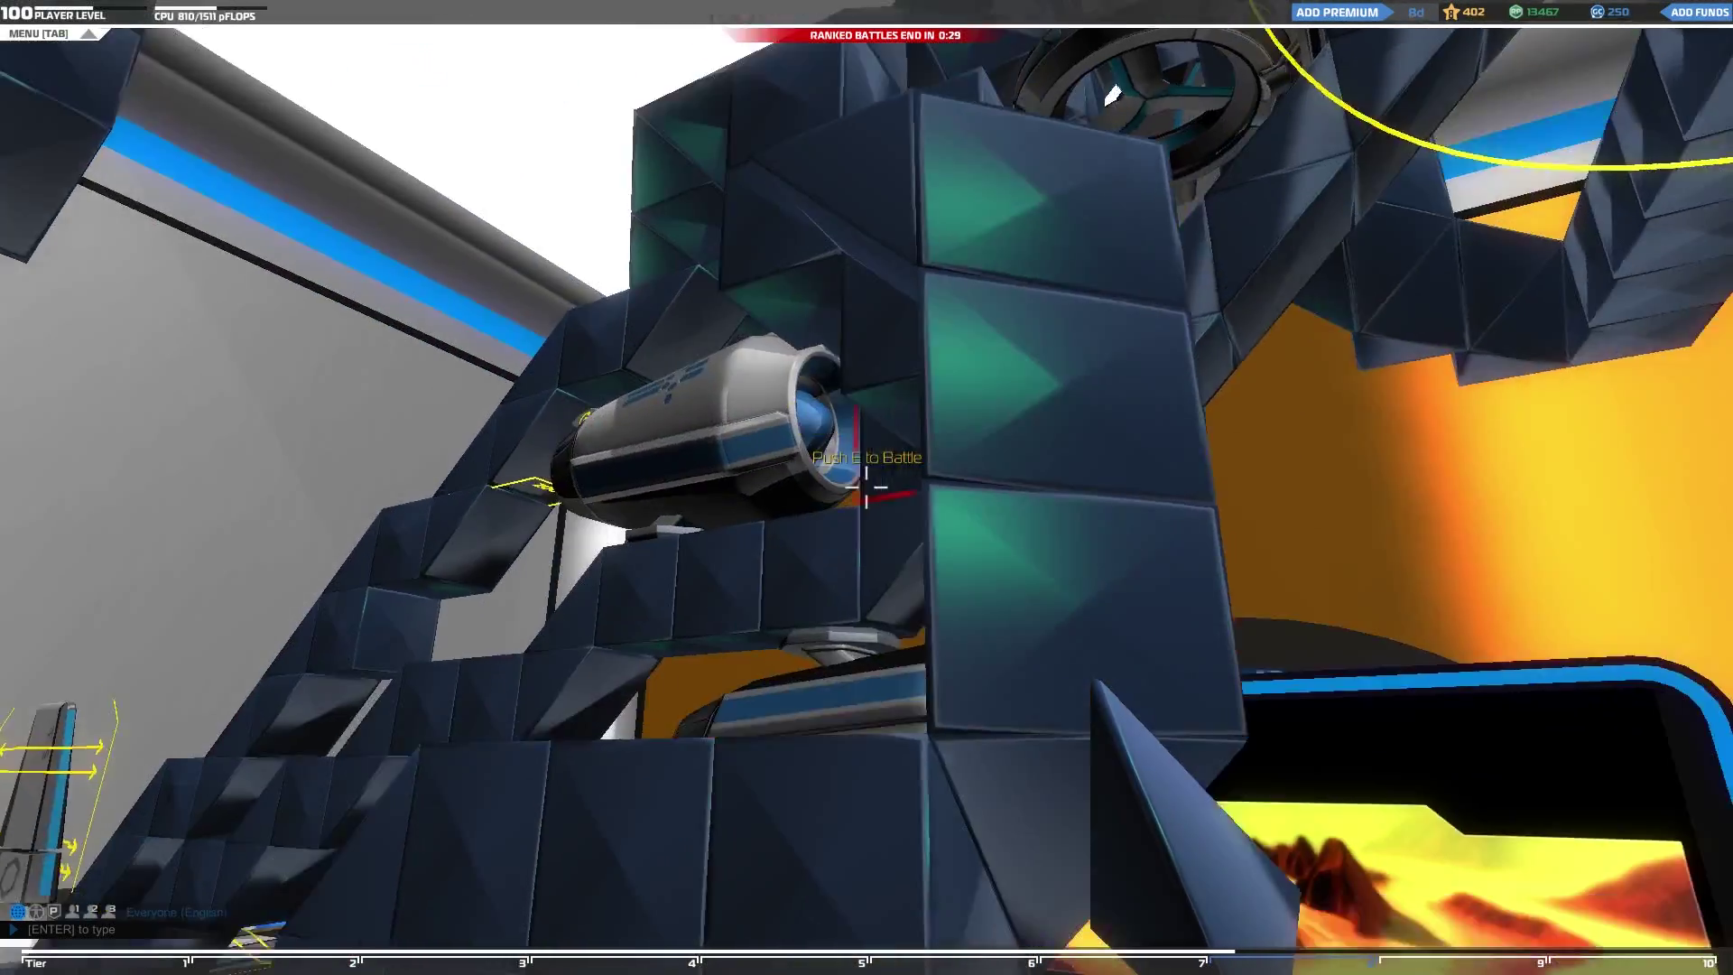
Step: Reshape the hip into a rounded bend by replacing its corner blocks with angled ones and rejoining the leg
right_click(866, 486)
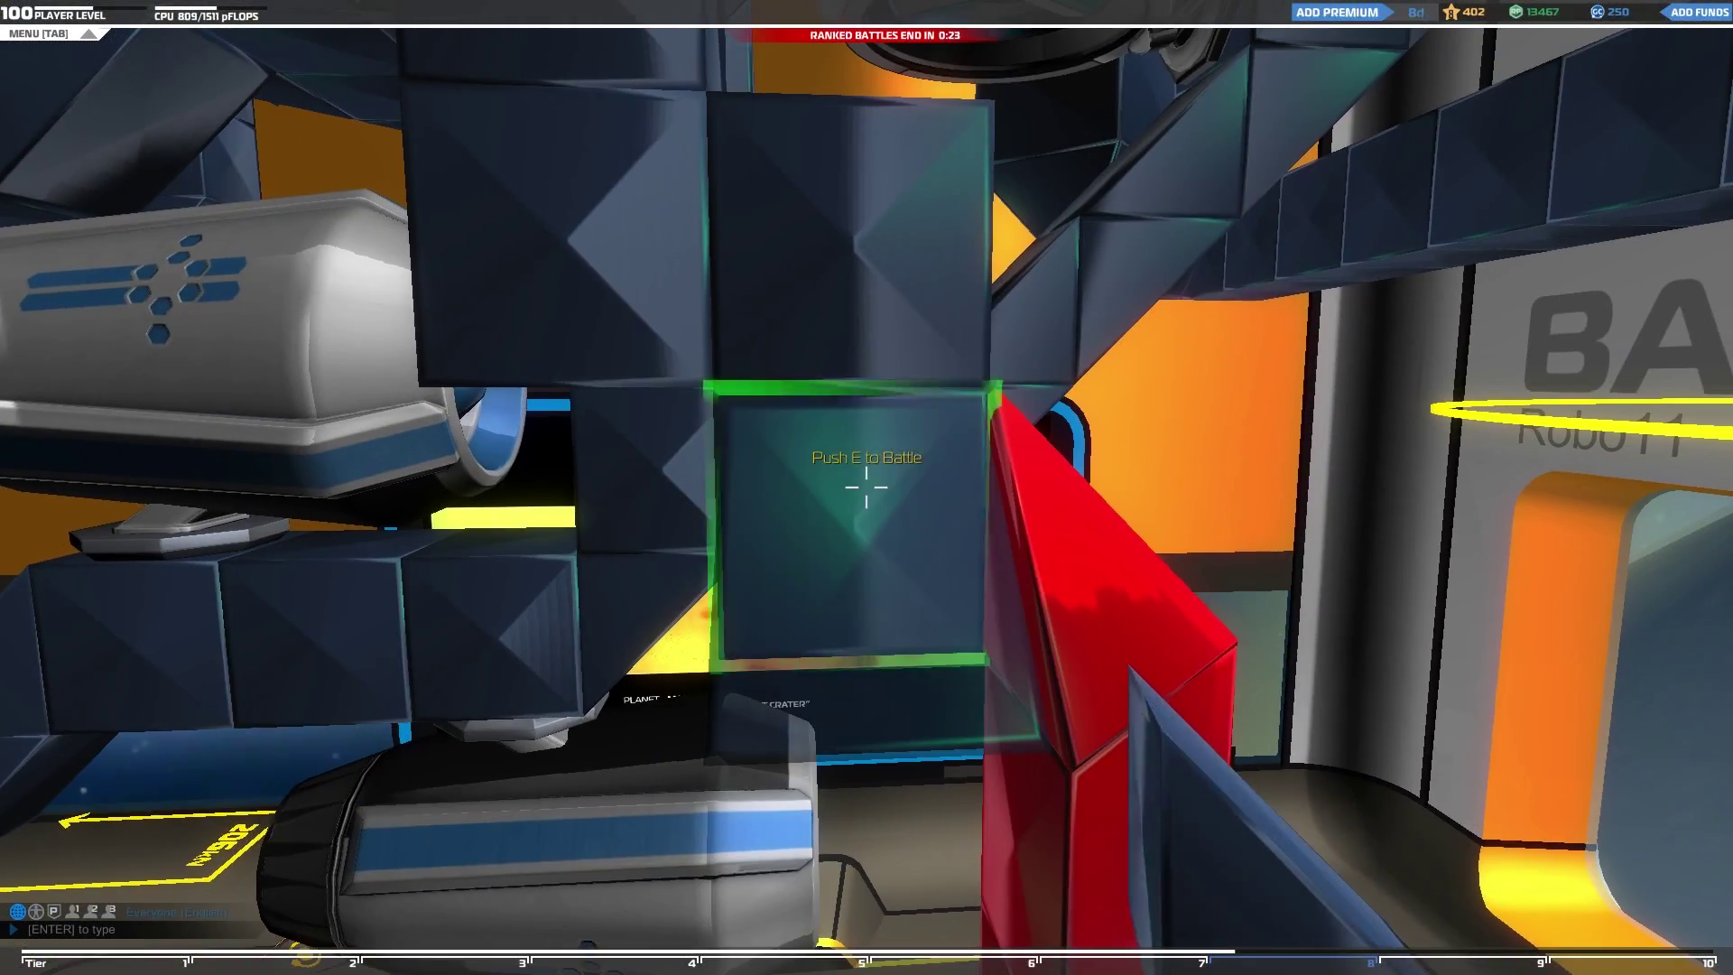
left_click(866, 485)
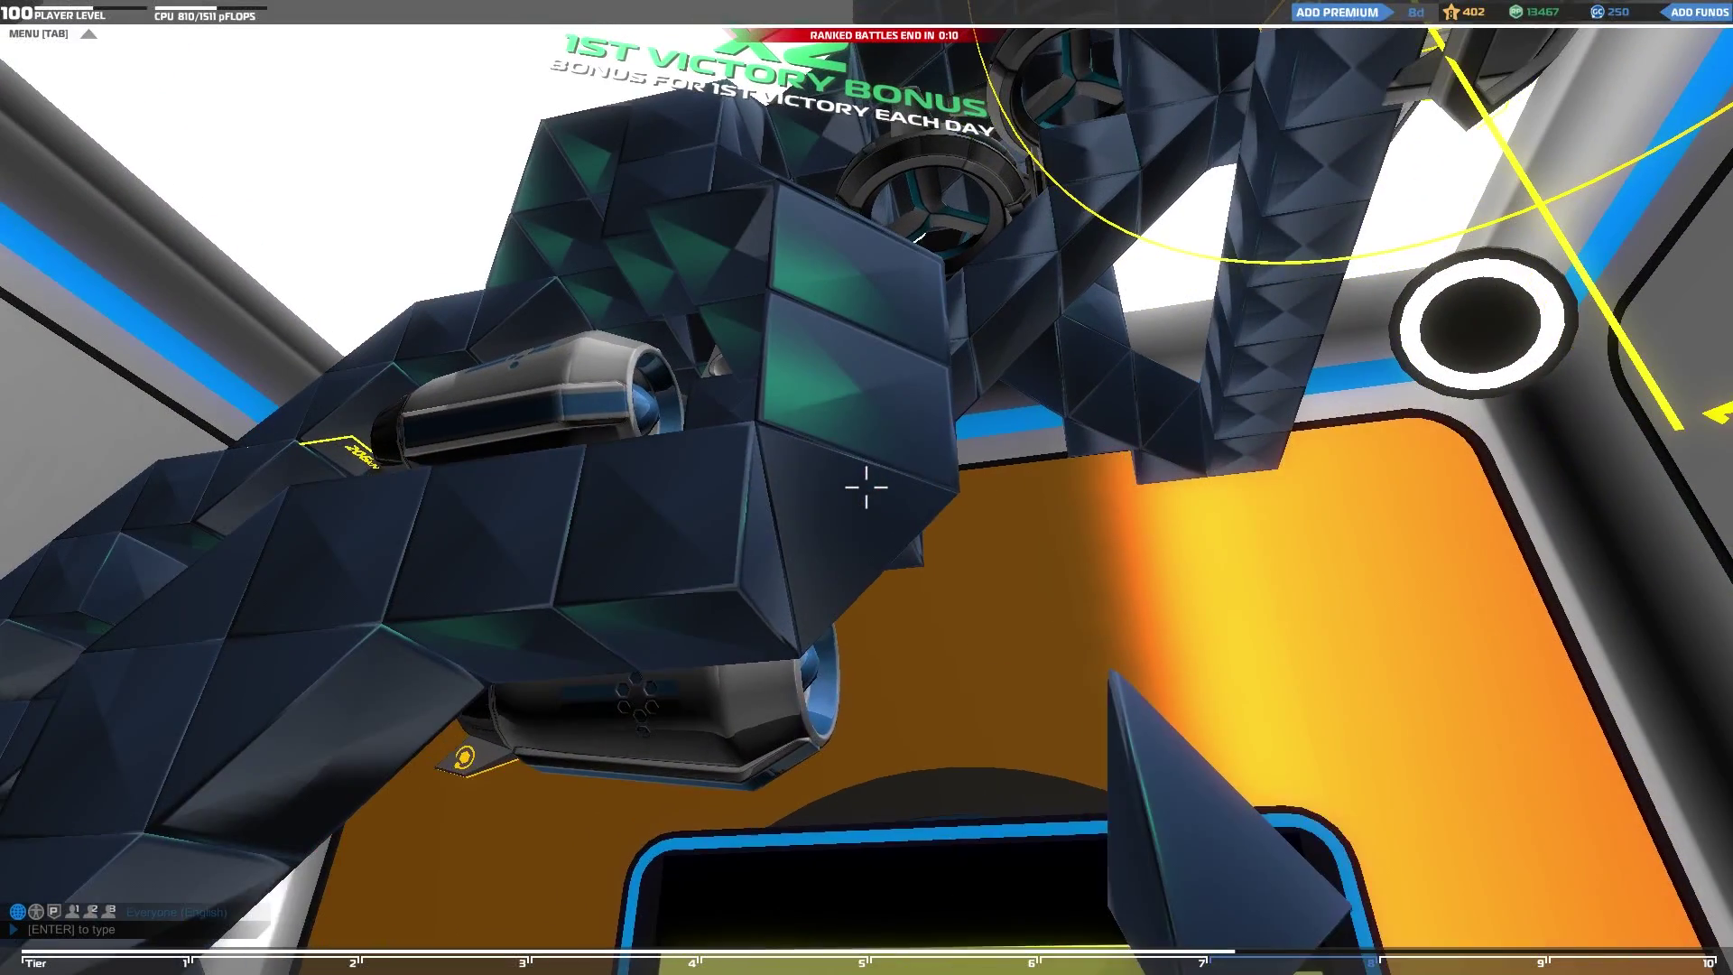
right_click(868, 488)
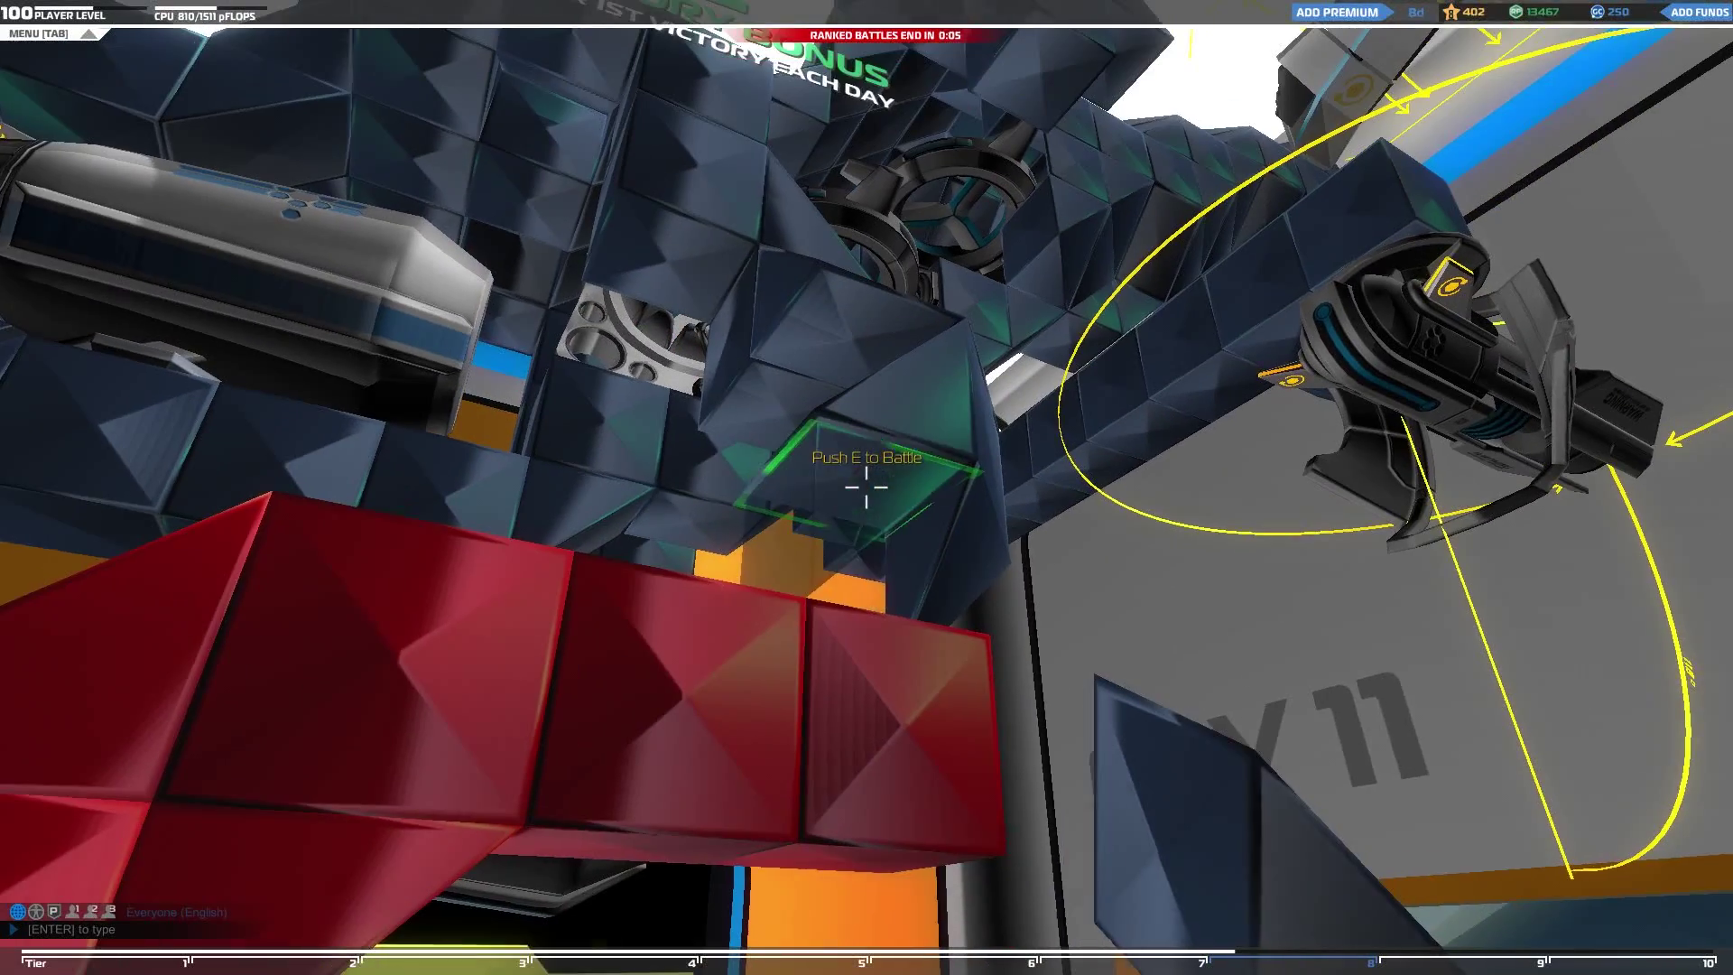
right_click(867, 487)
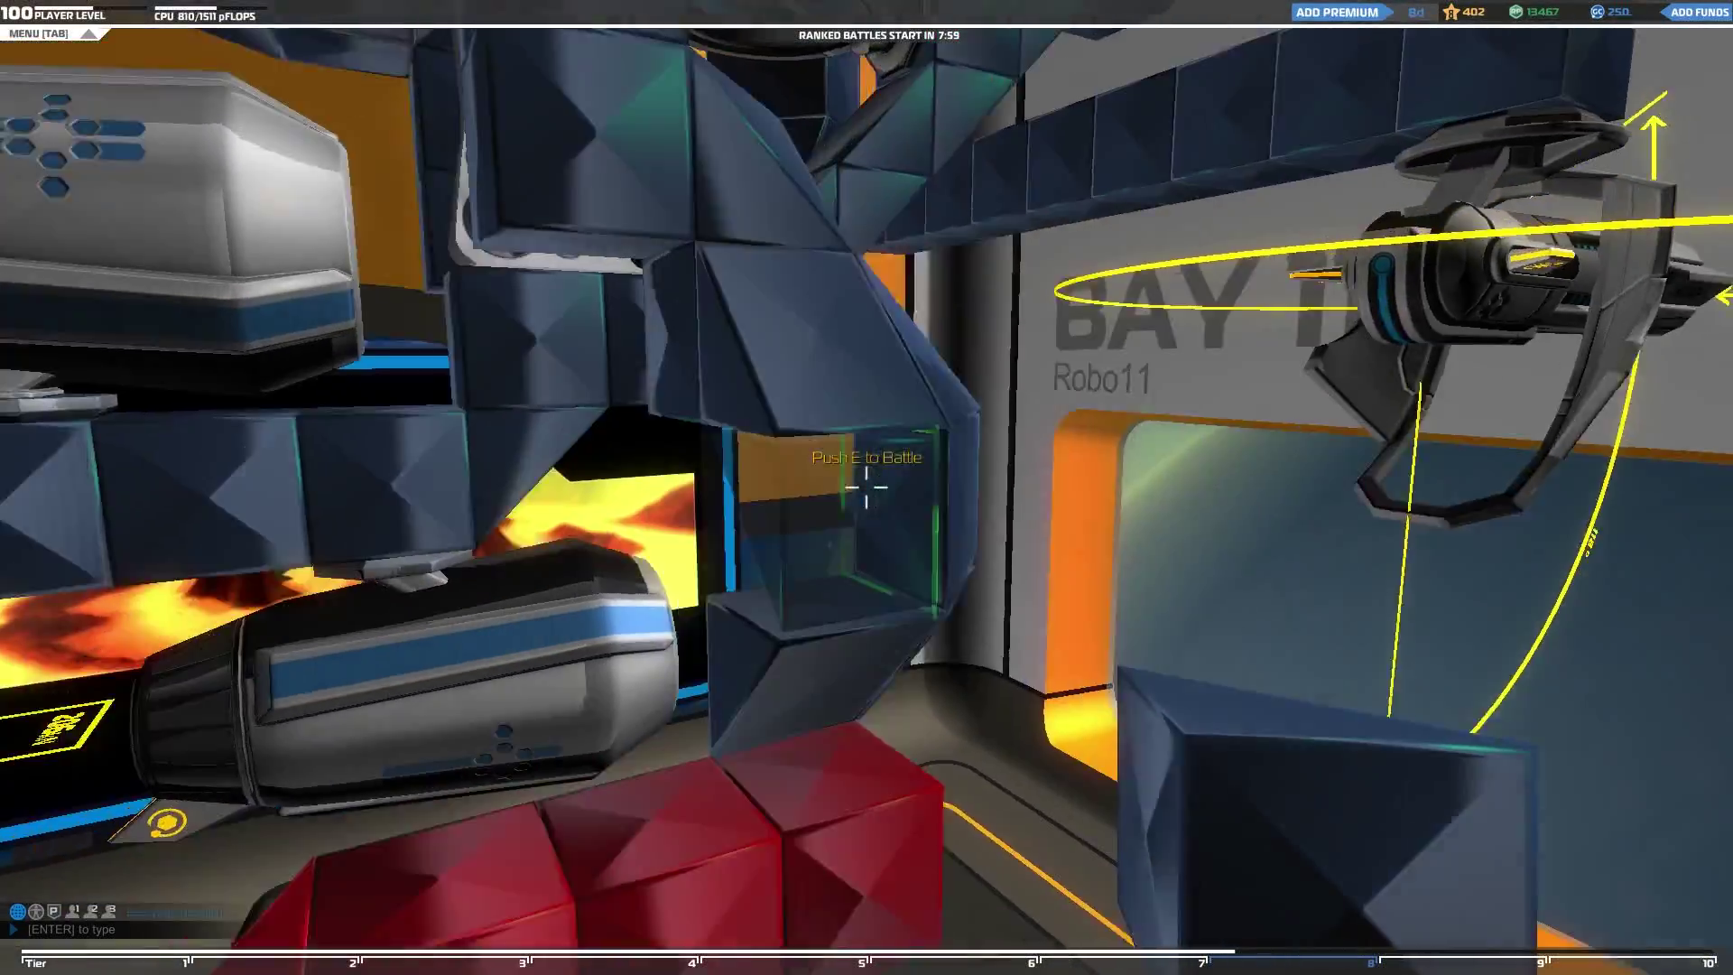
key("d")
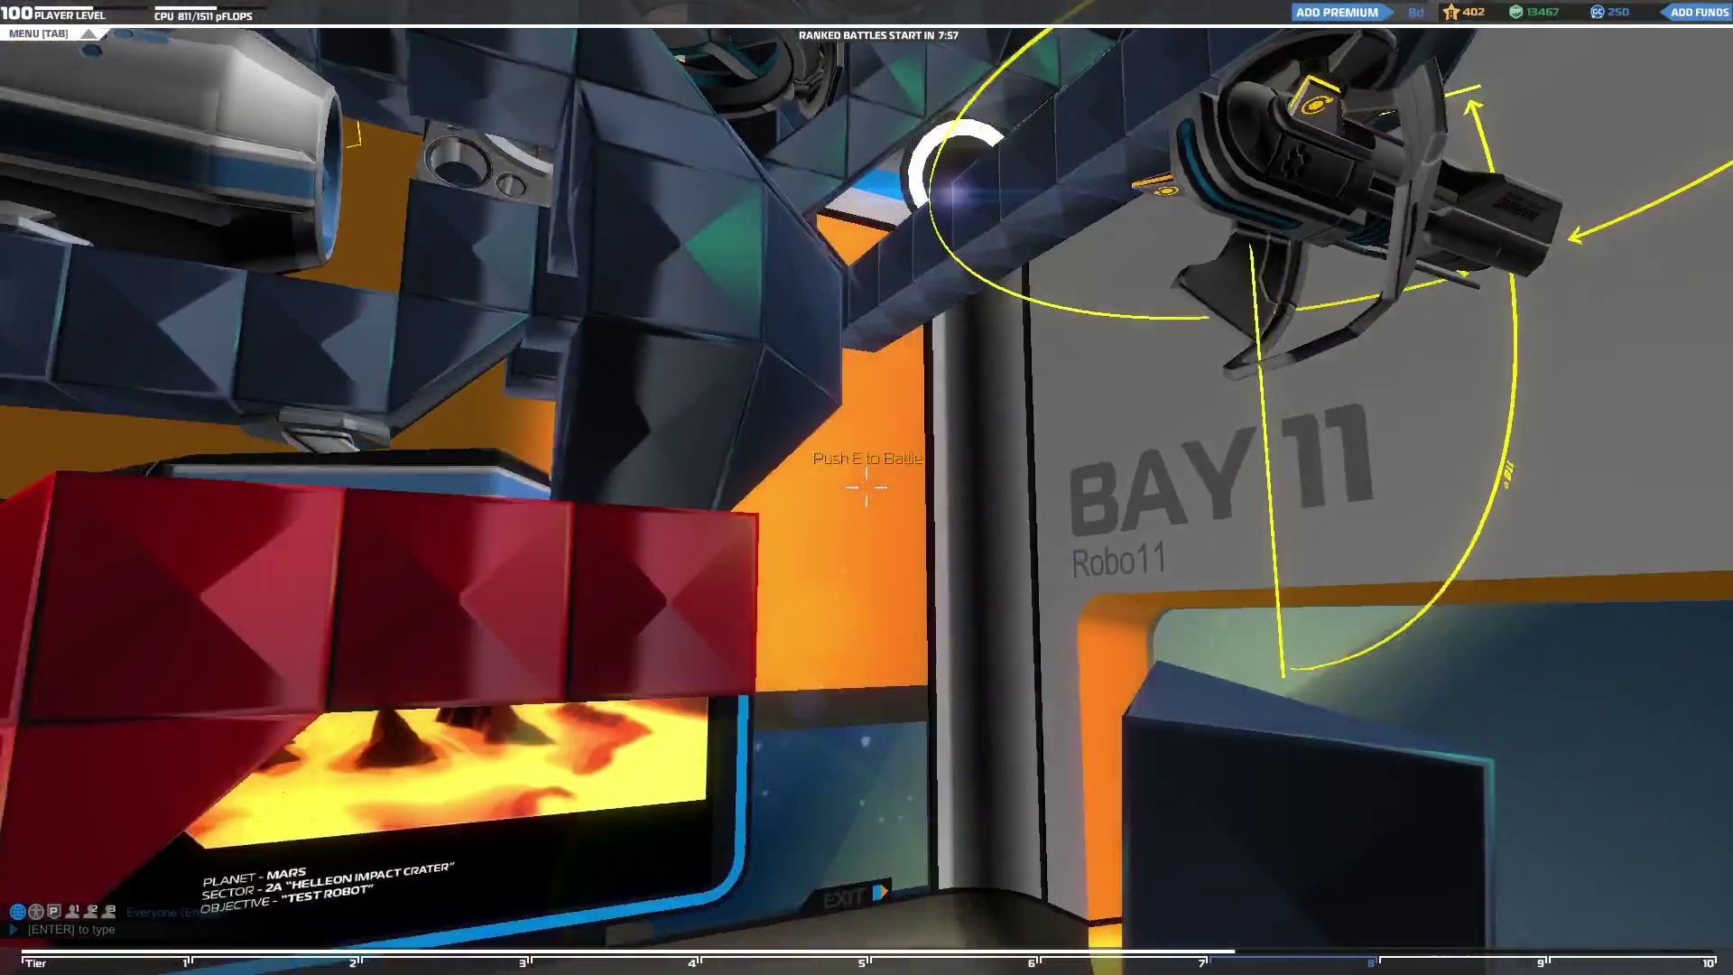
key("w")
key("a")
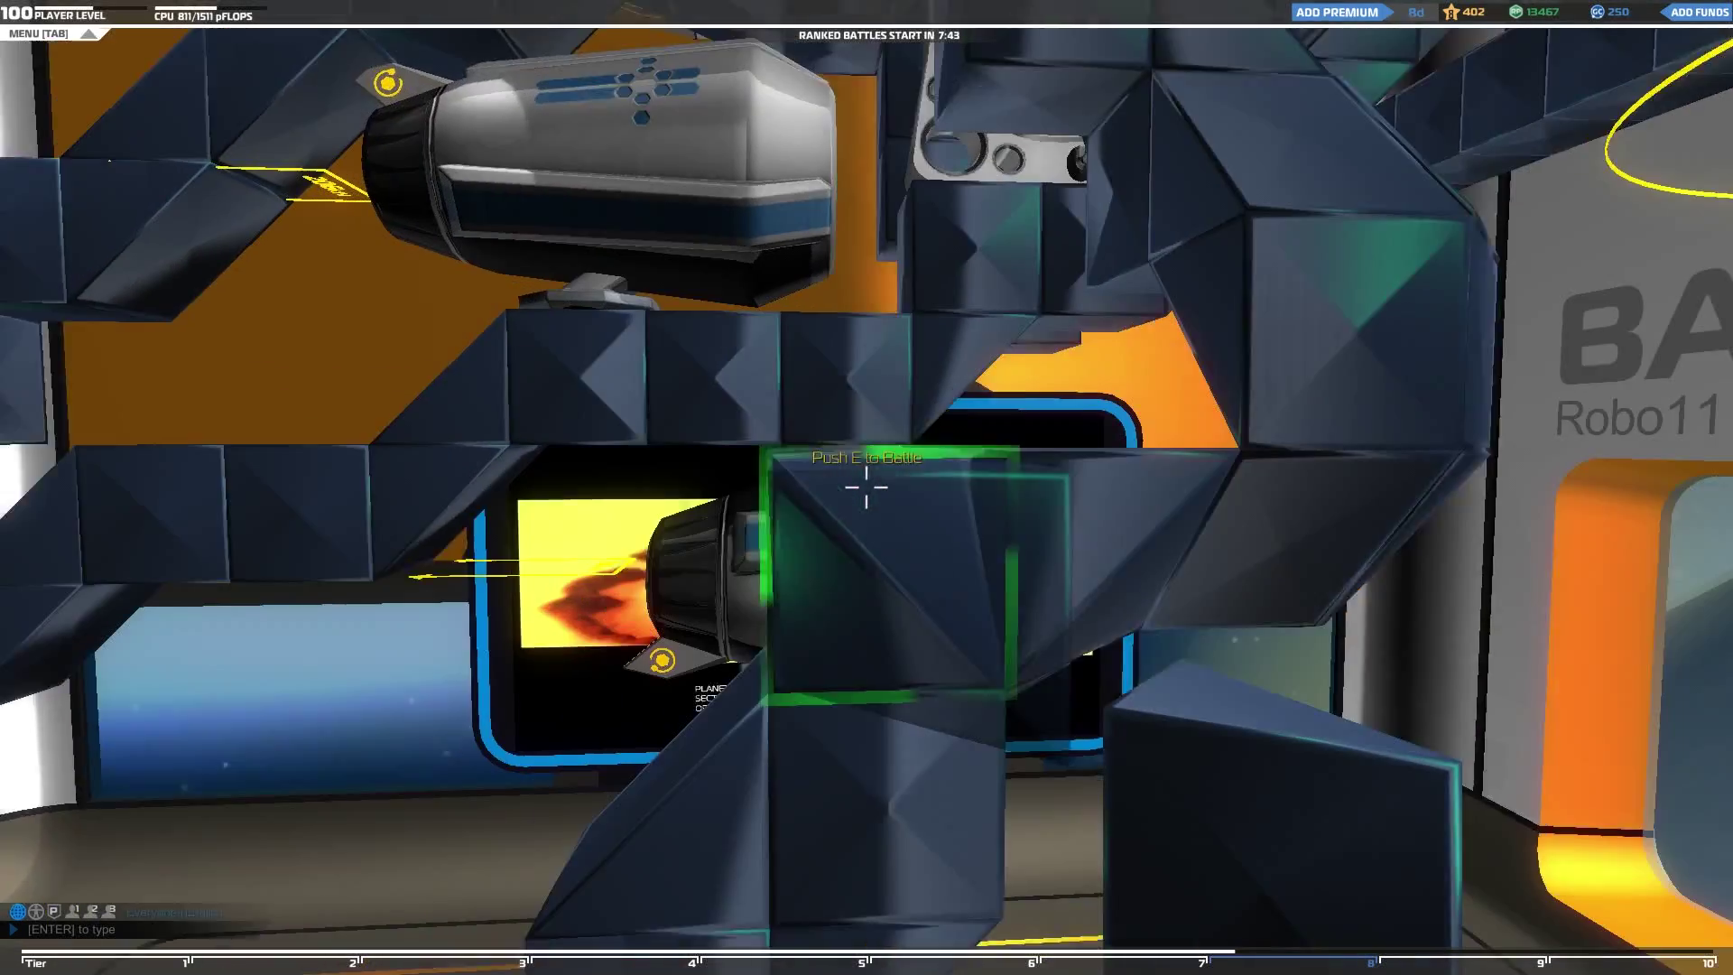
Step: Remove ill-fitting blocks at the hip and upper leg and fill the openings with new chassis blocks
right_click(866, 488)
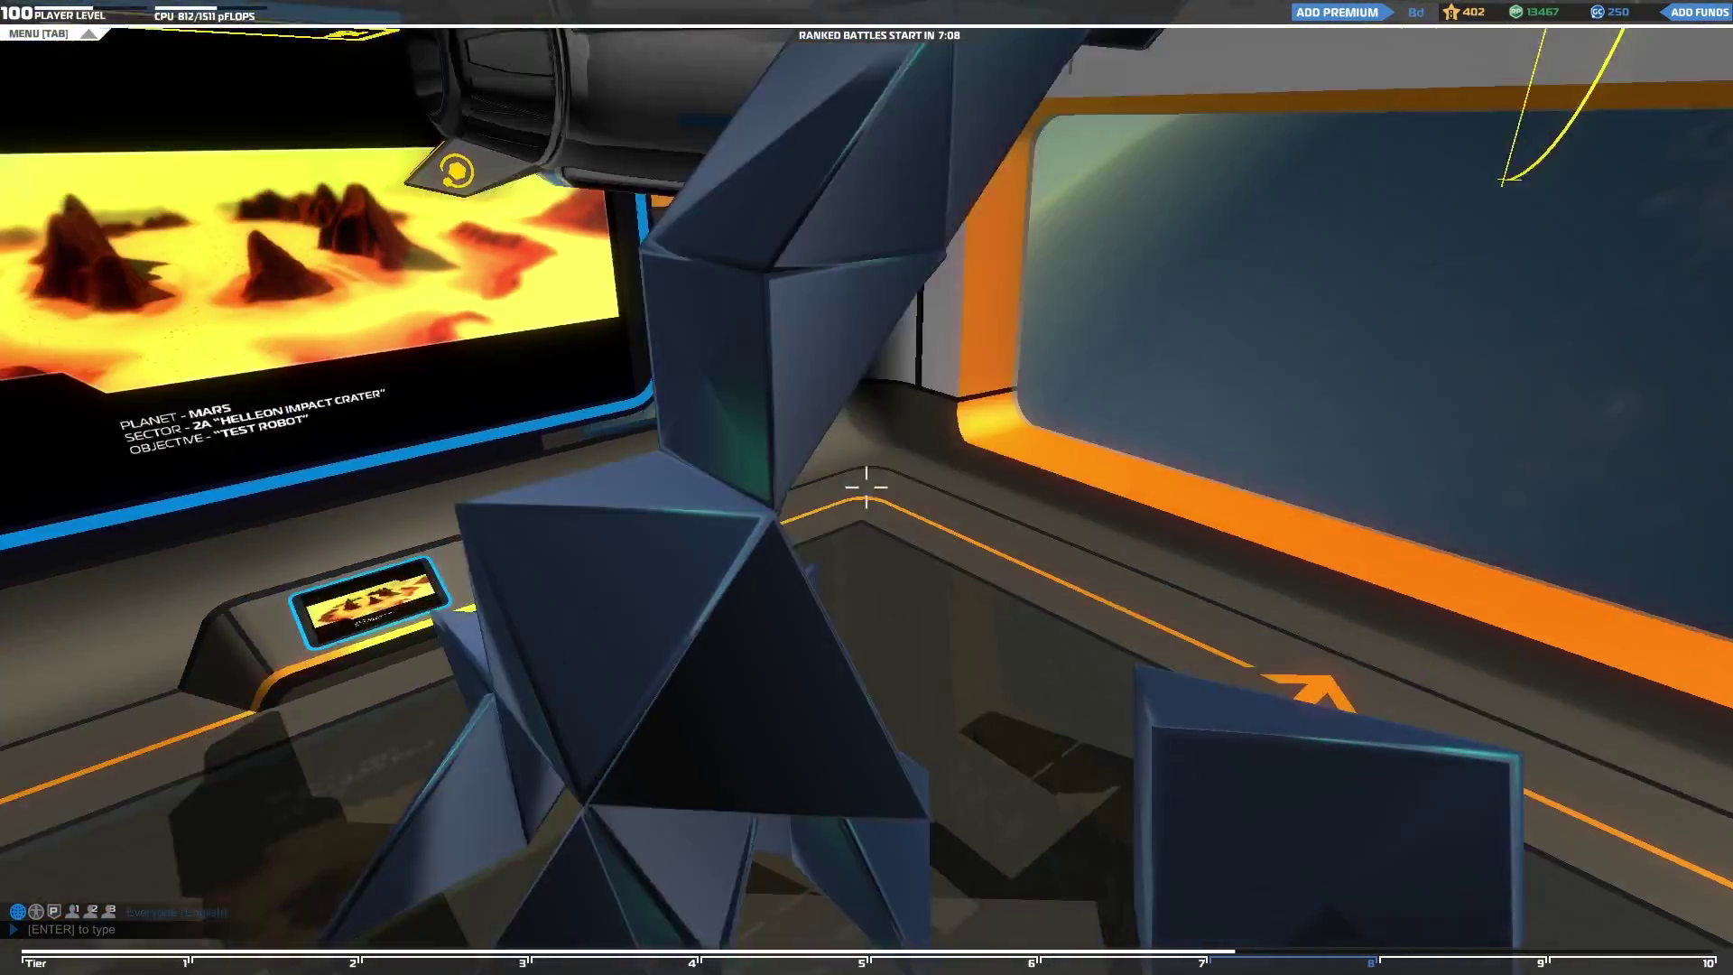
left_click(866, 487)
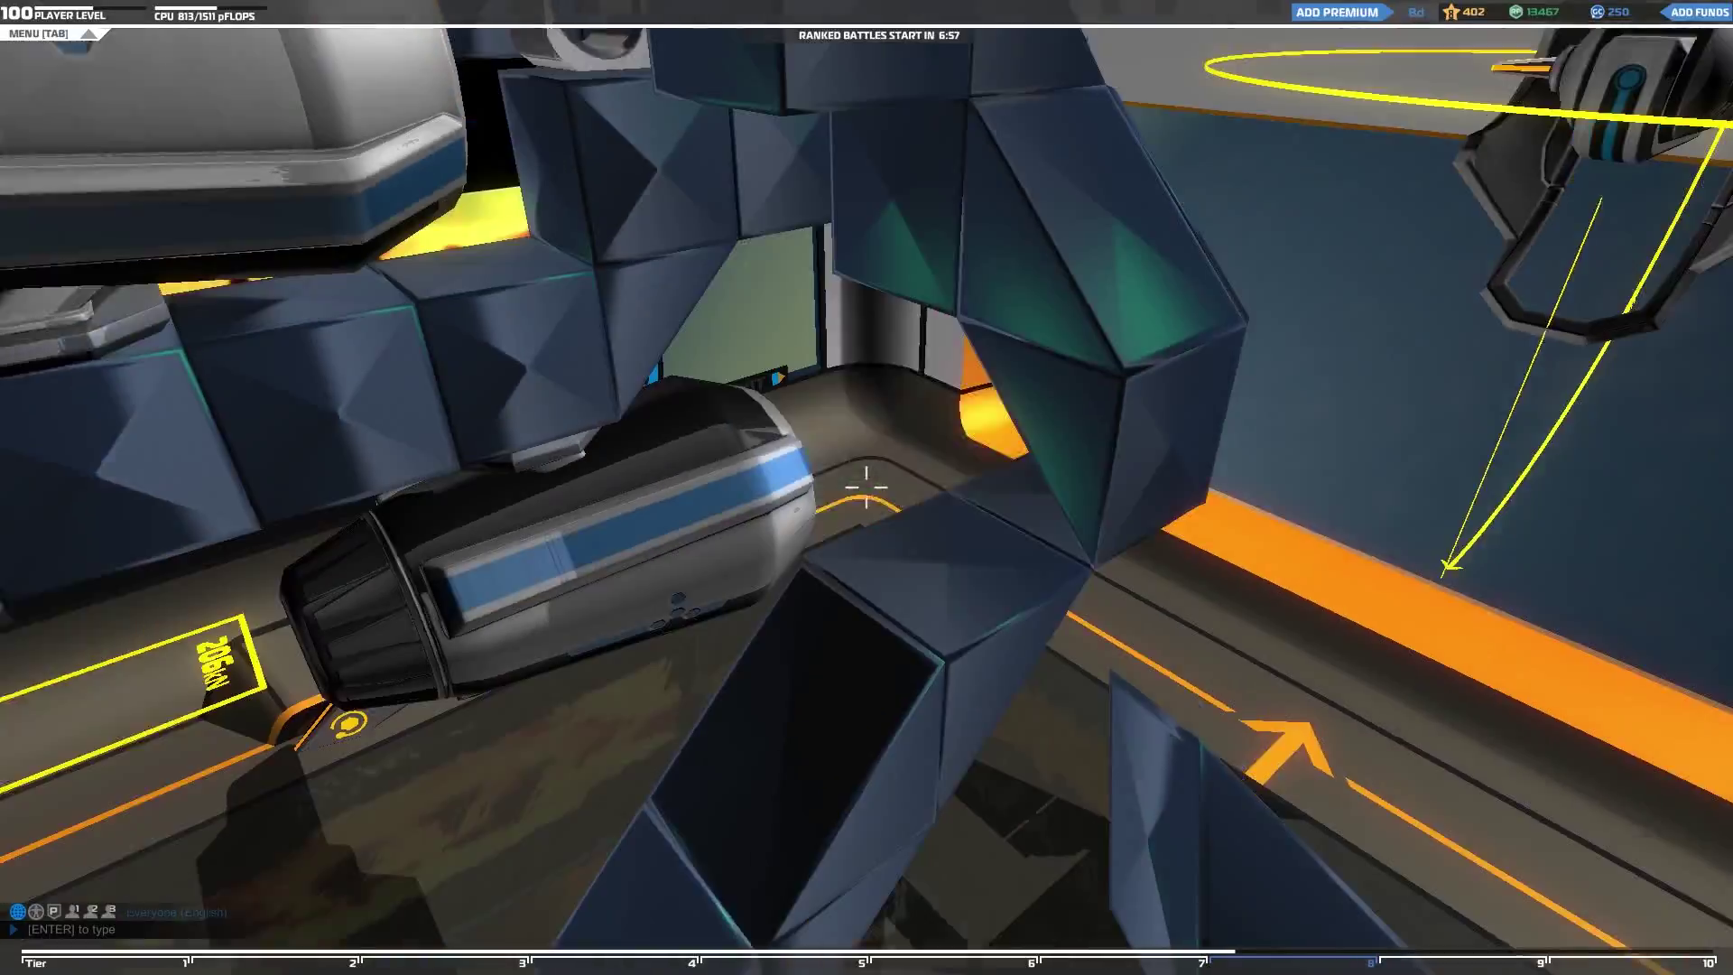
left_click(866, 487)
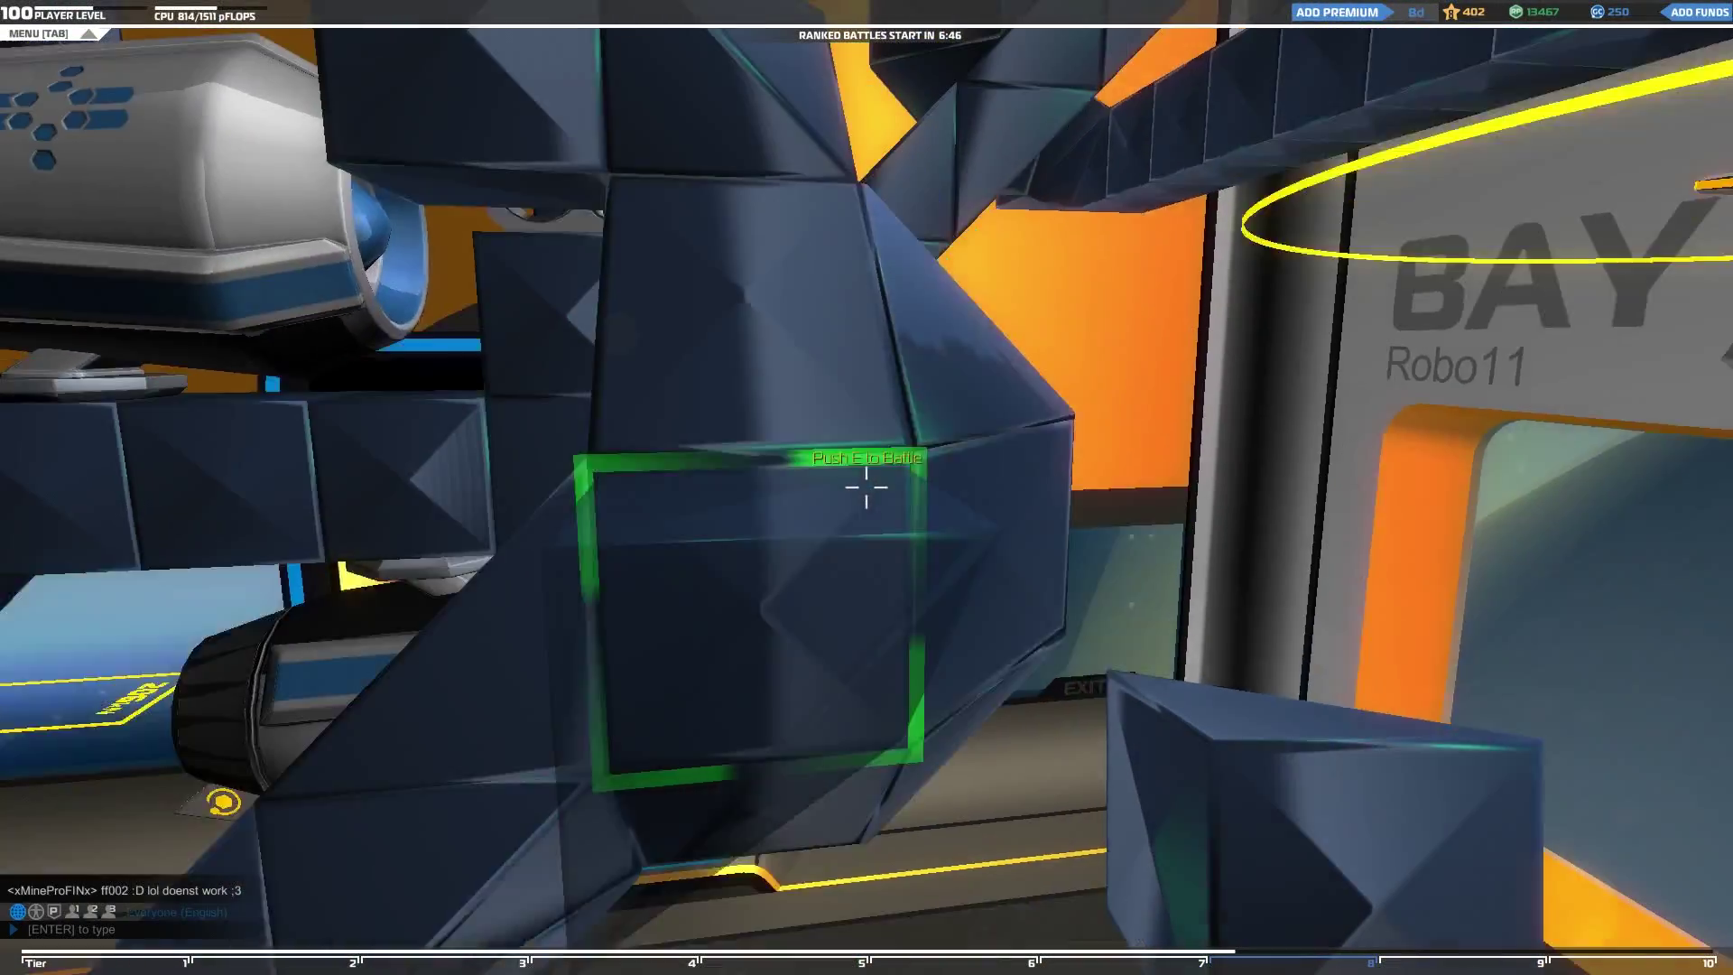
right_click(867, 487)
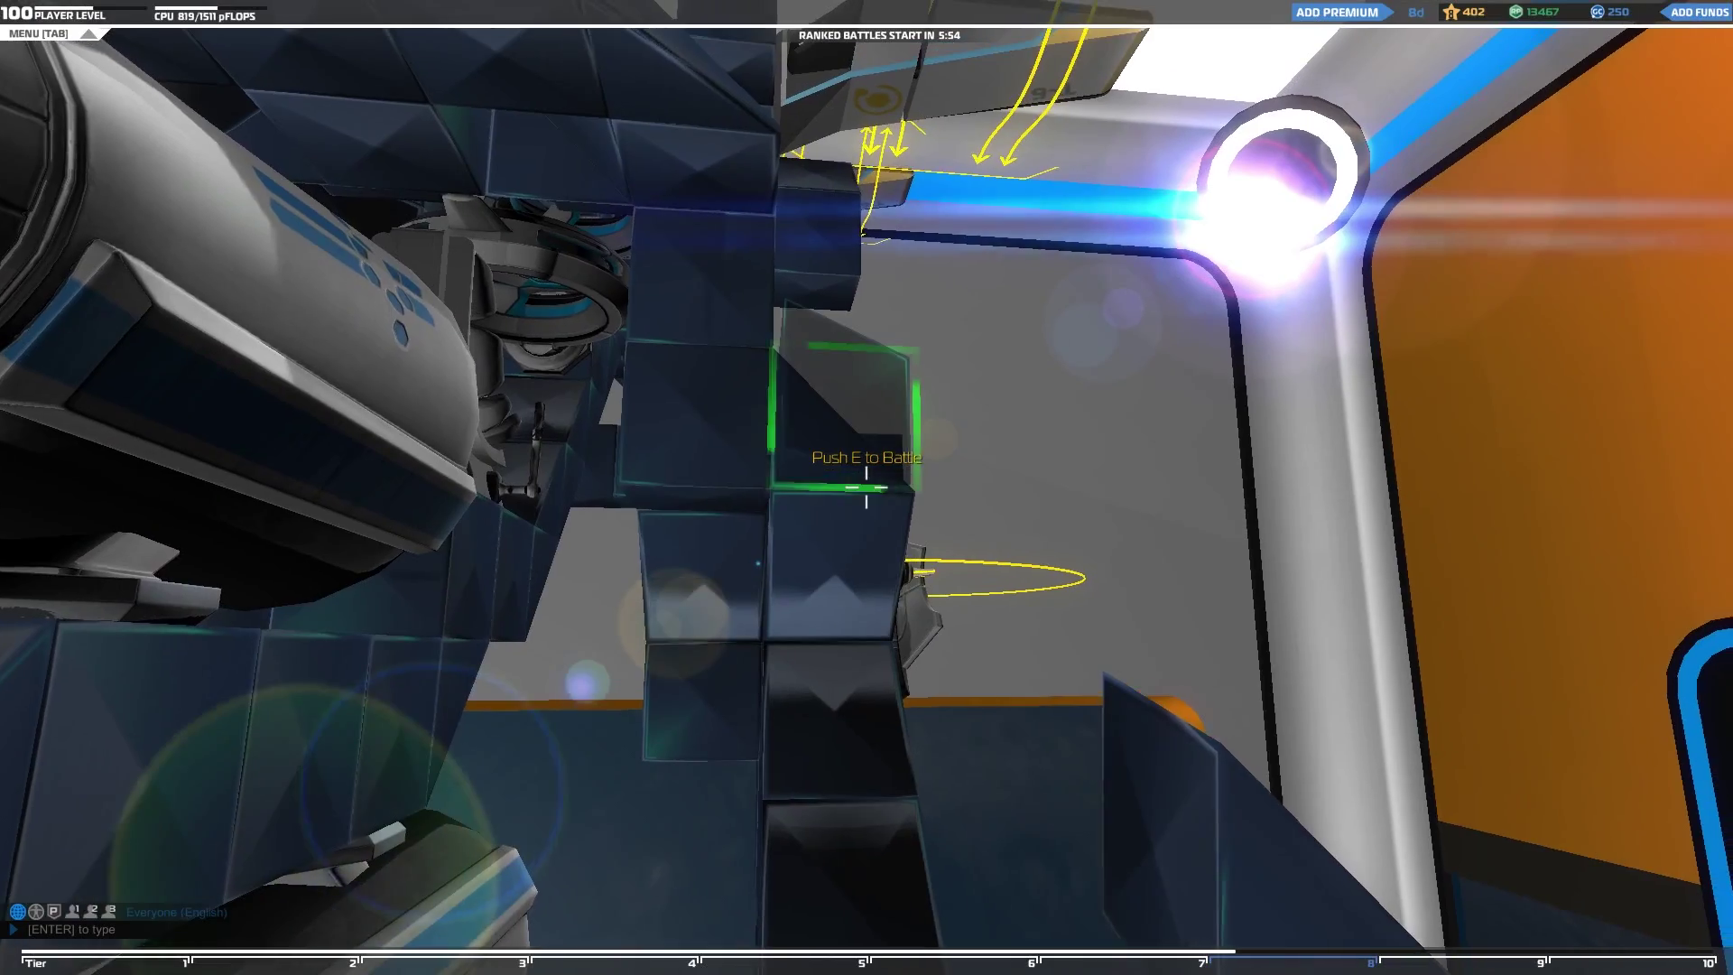
right_click(866, 487)
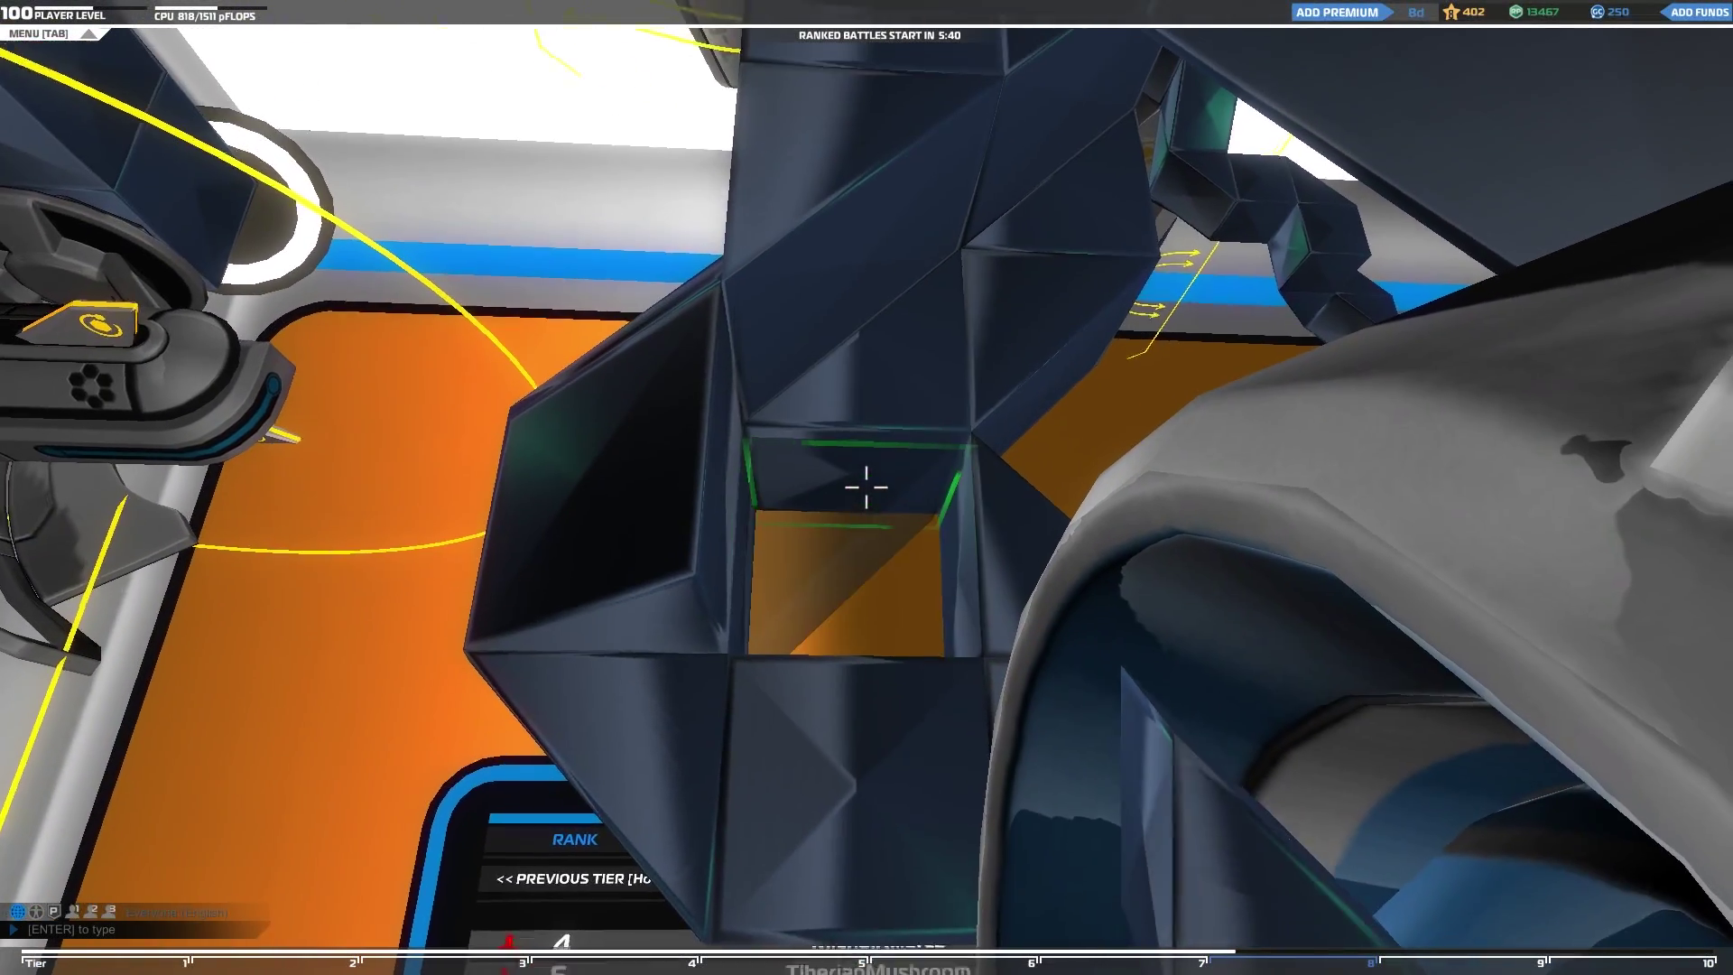
left_click(867, 488)
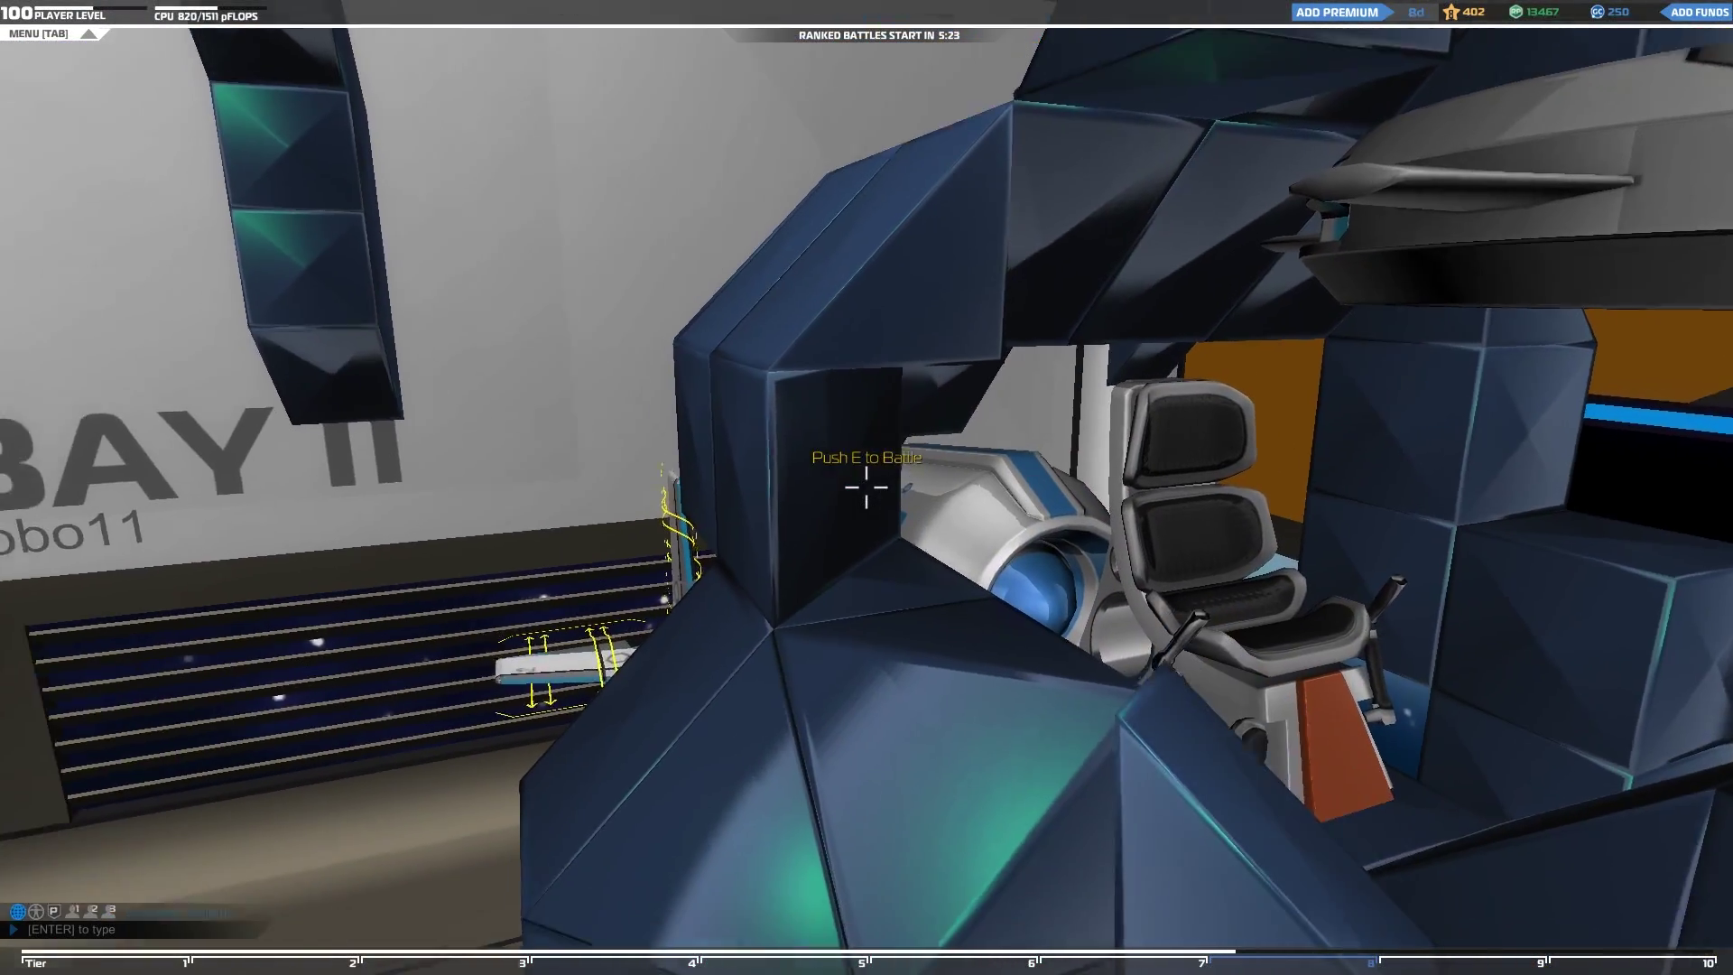
Step: Replace the blocks on the hip beside the pilot seat to continue its rounded outline
right_click(868, 488)
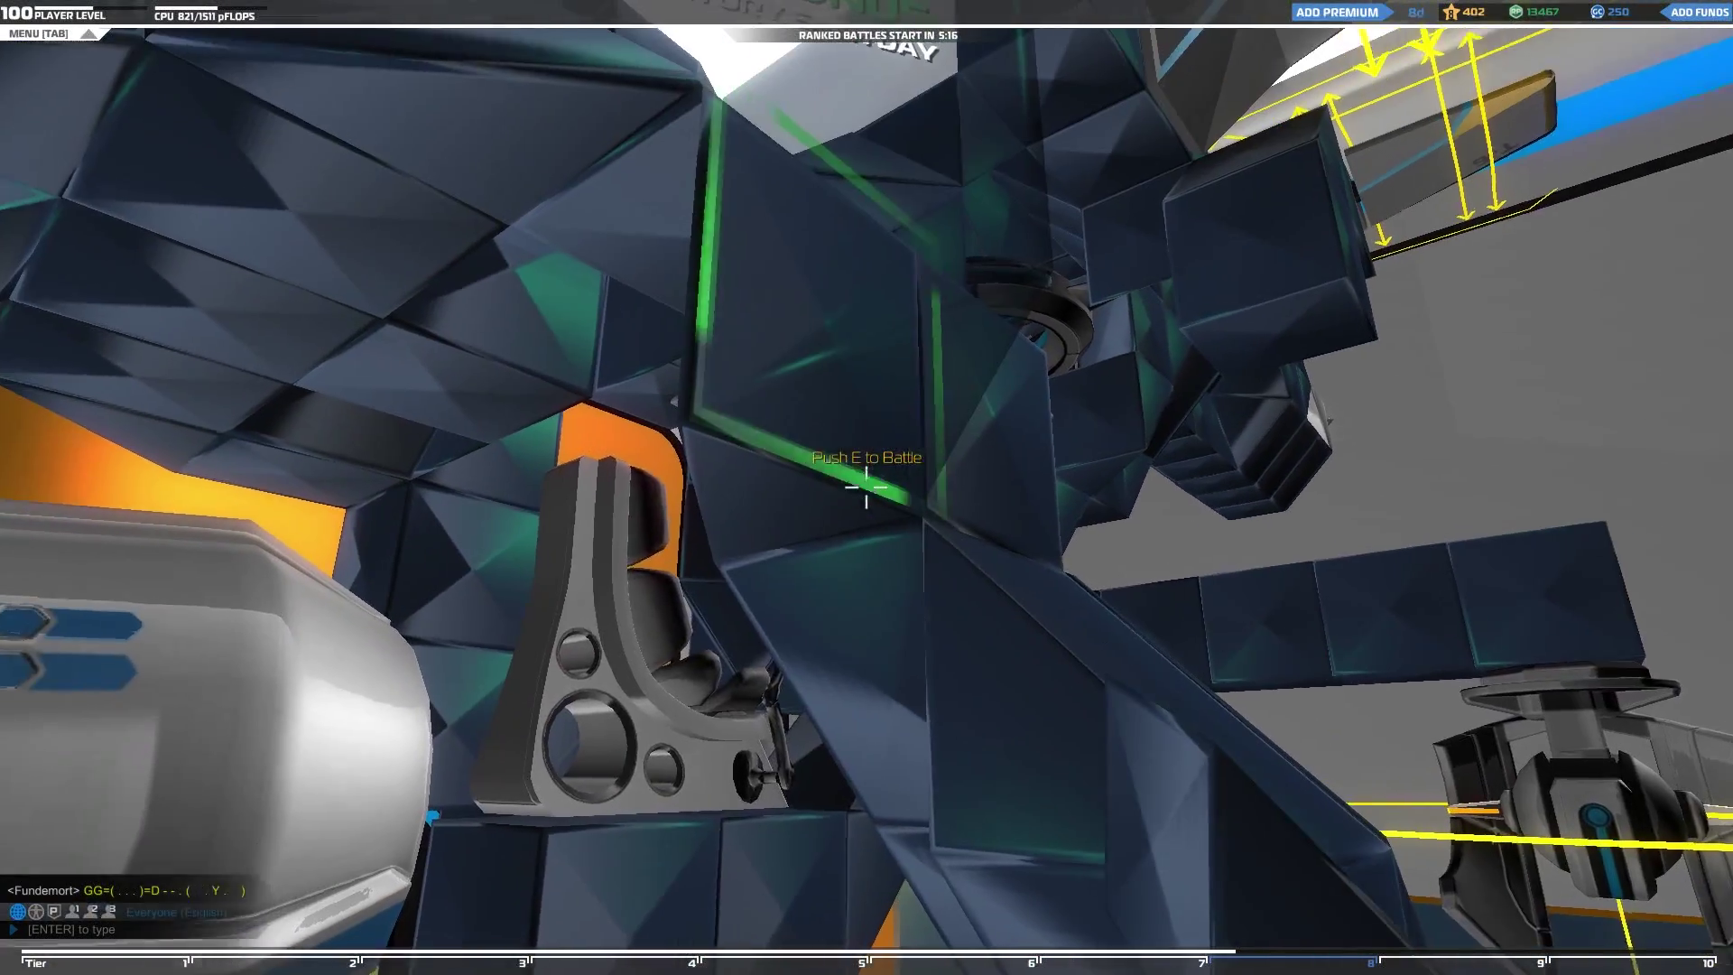
left_click(867, 489)
right_click(866, 488)
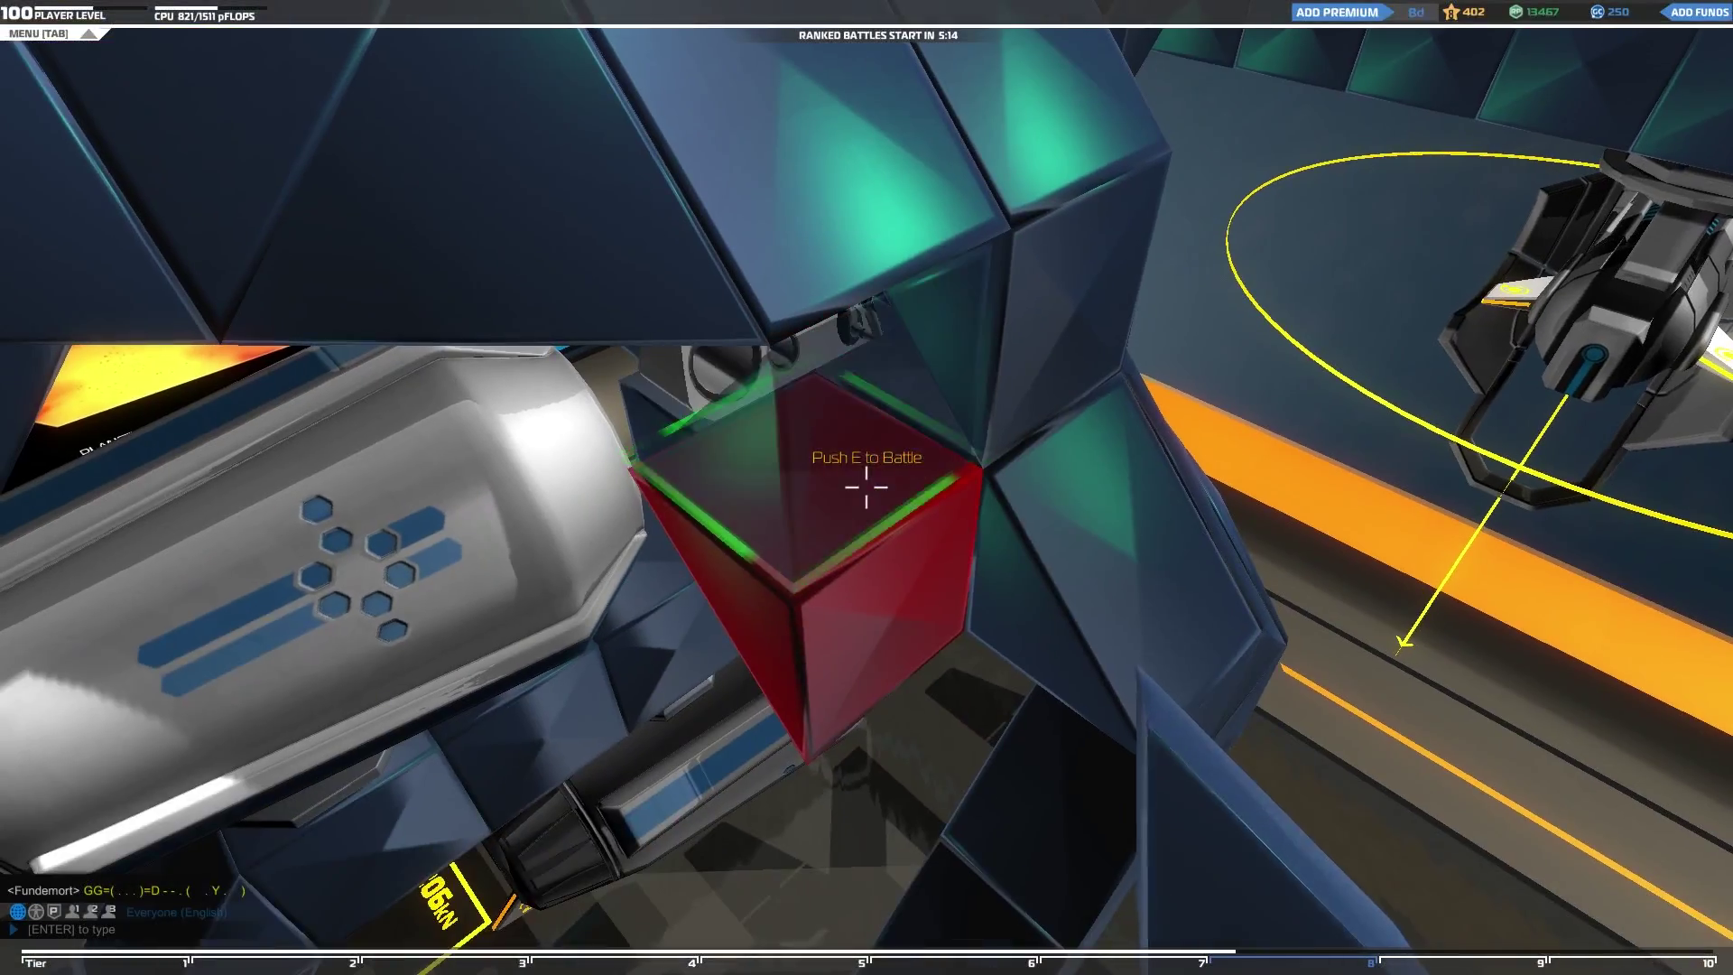
key("s")
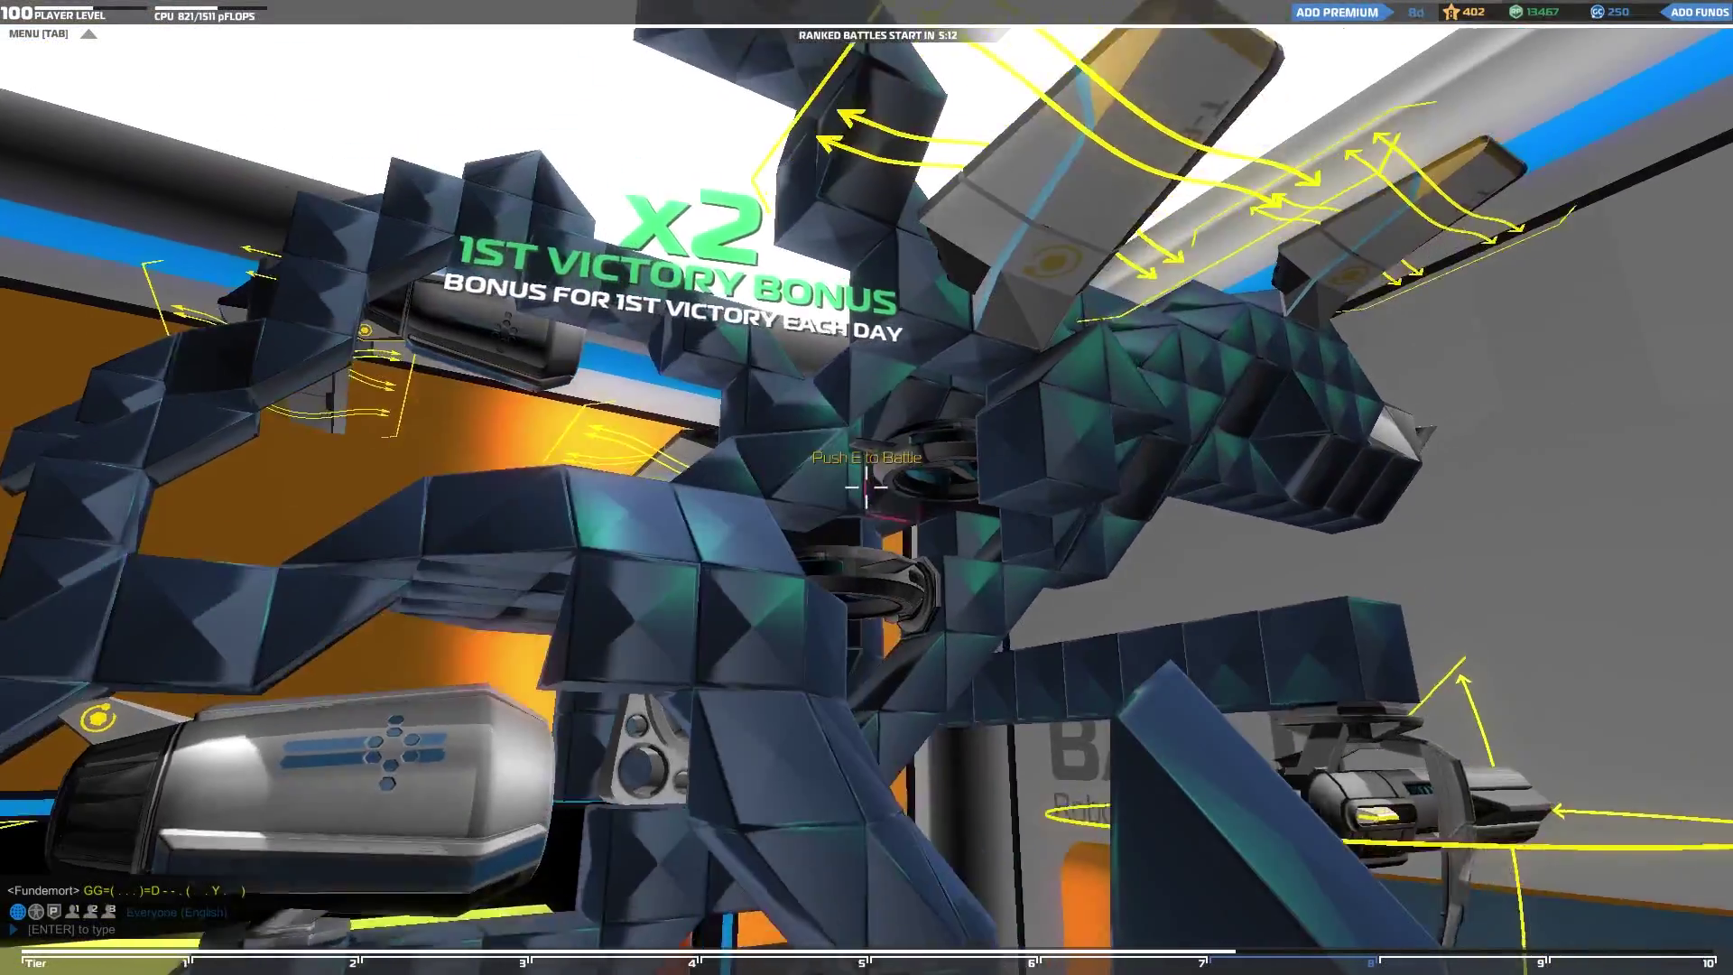
key("w")
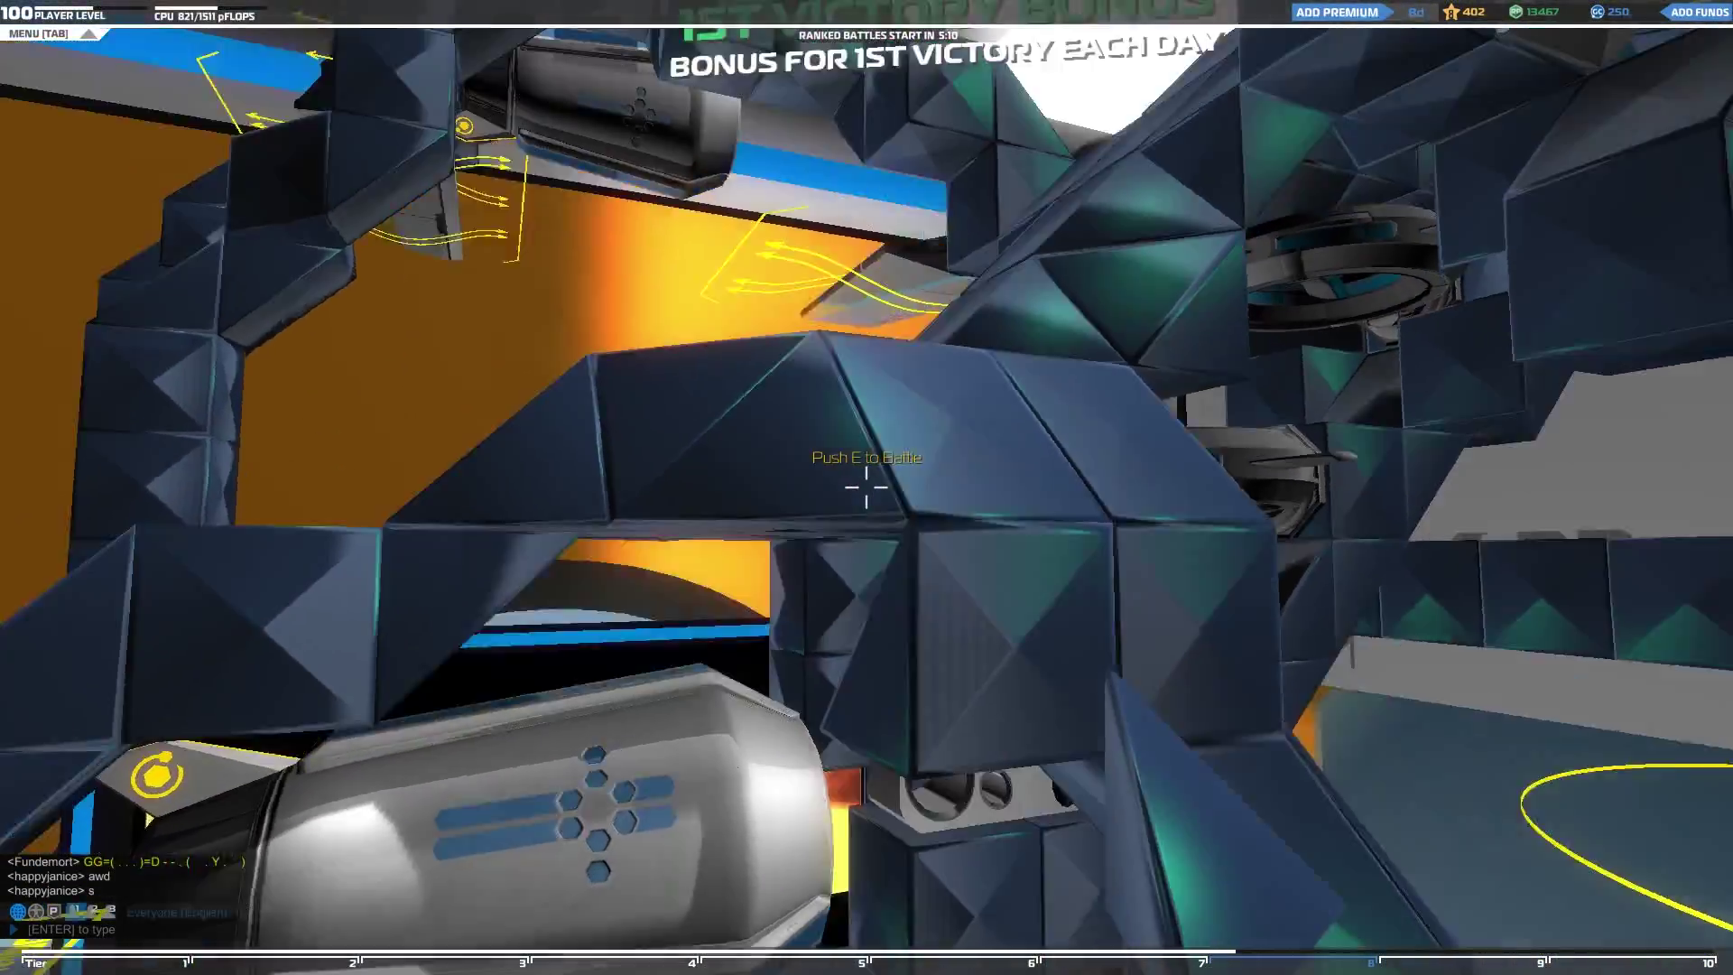
key("s")
left_click(867, 488)
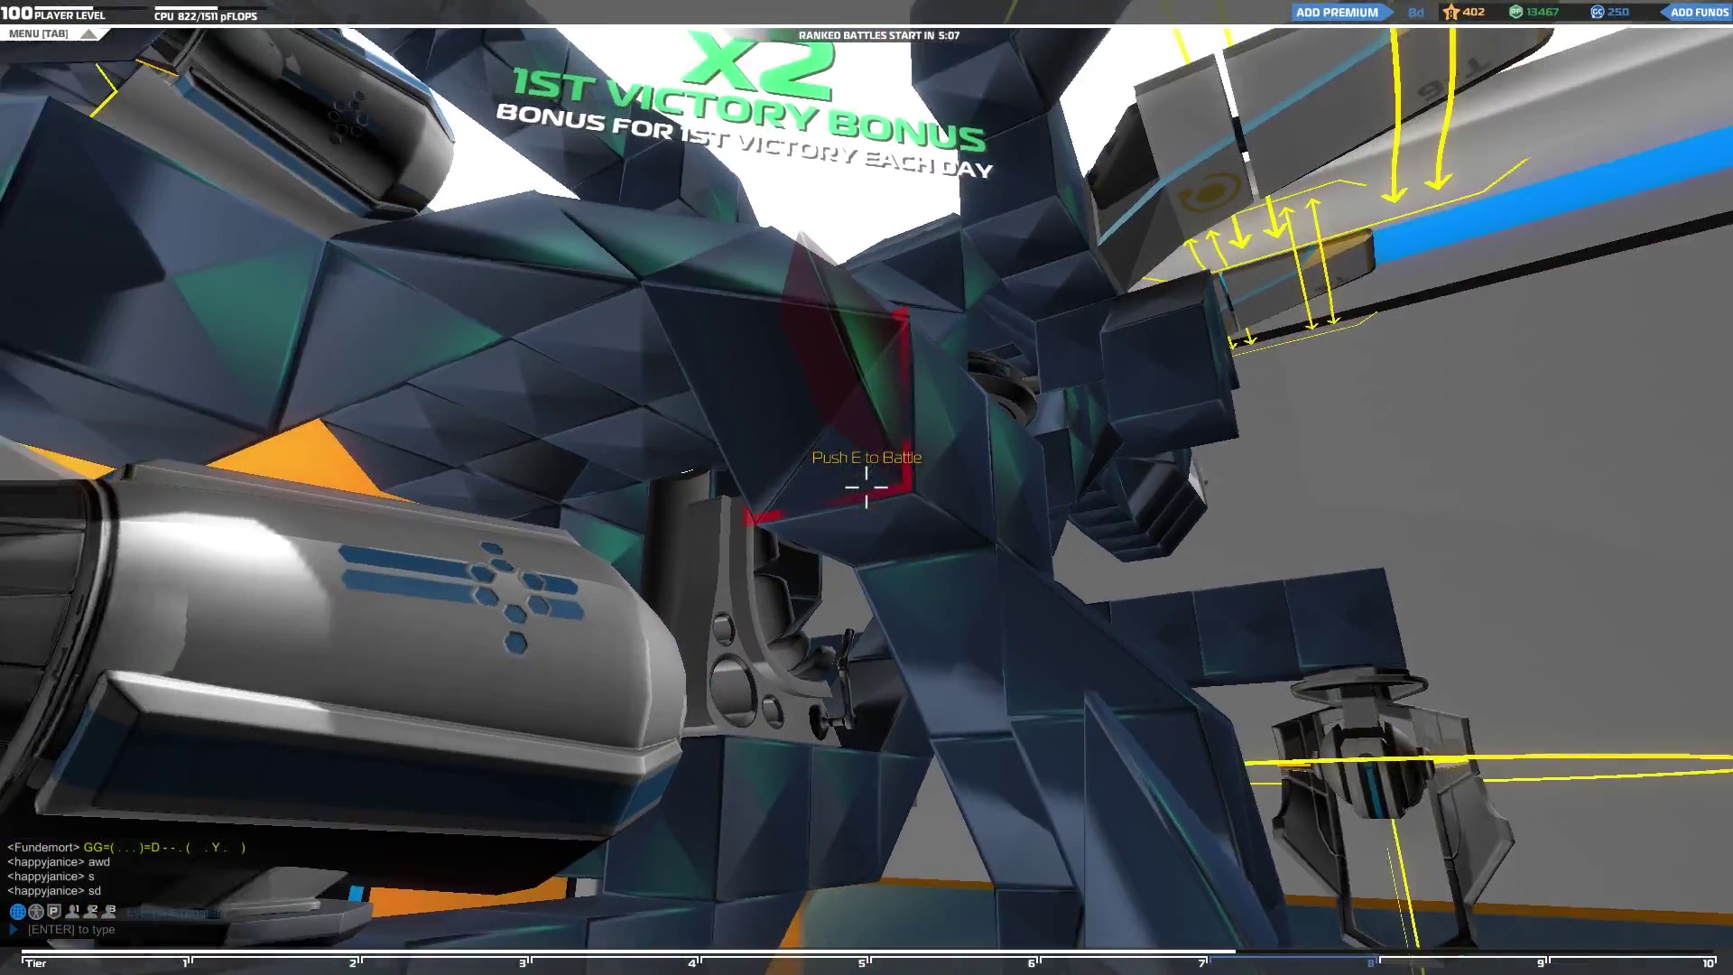
Step: Remove a block on the inner side of the hip and place another block in the opening
key("w")
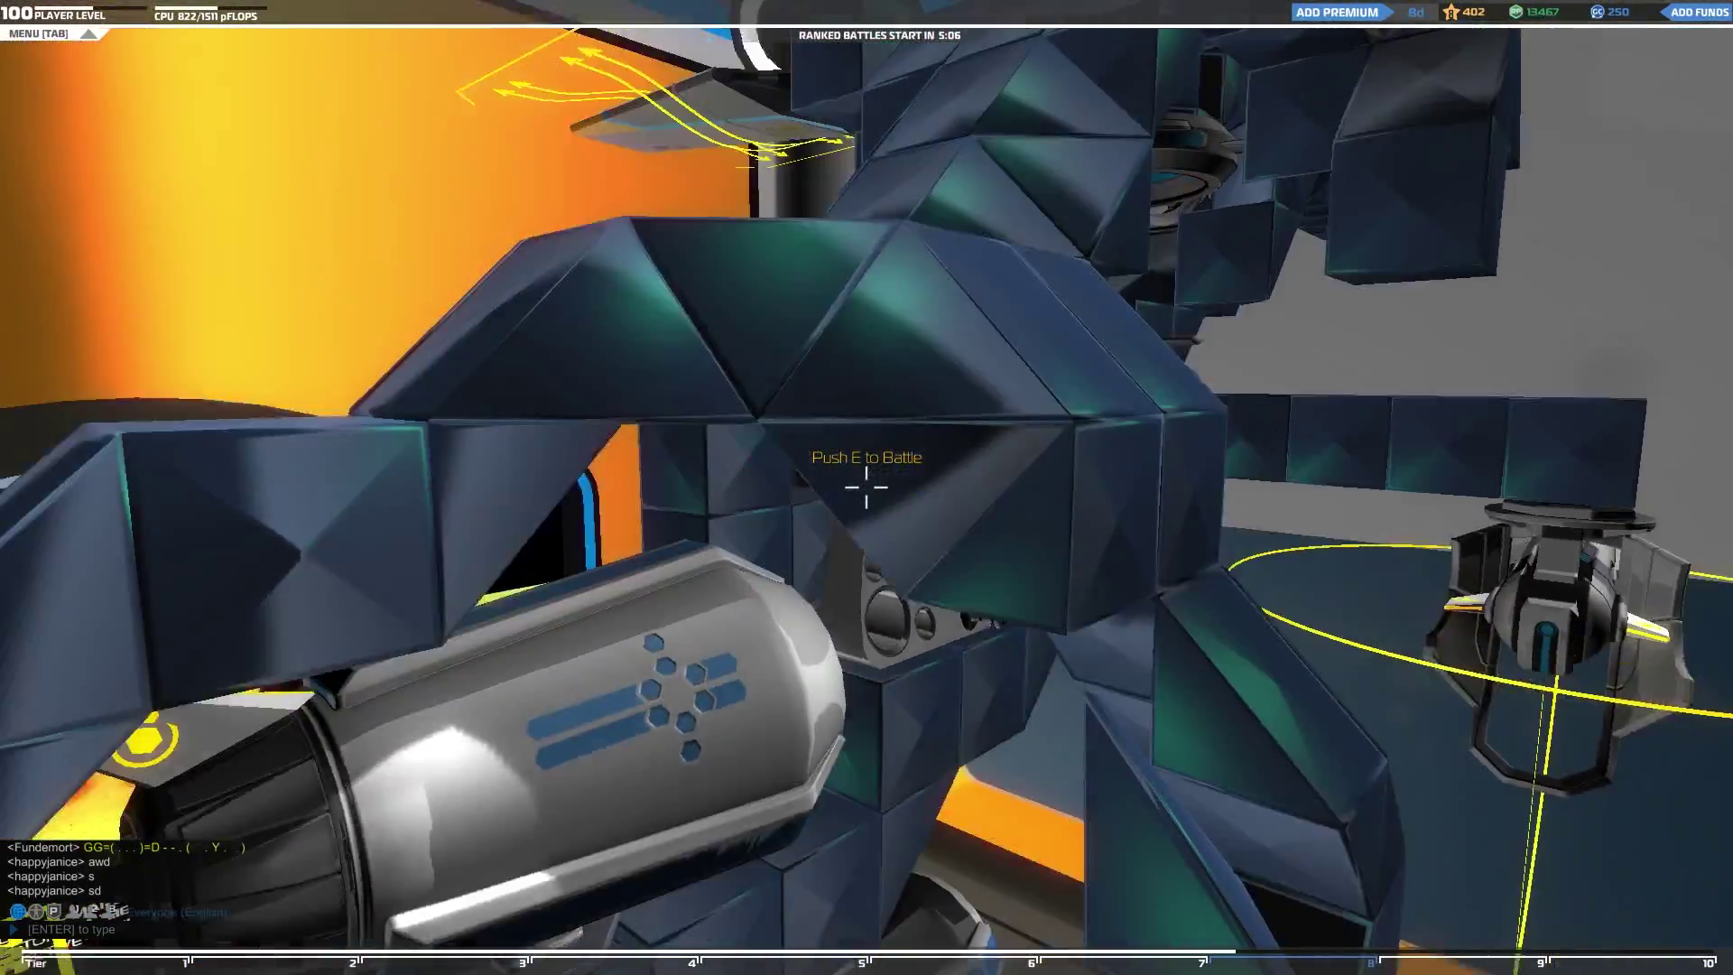
key("space")
right_click(867, 487)
key("shift")
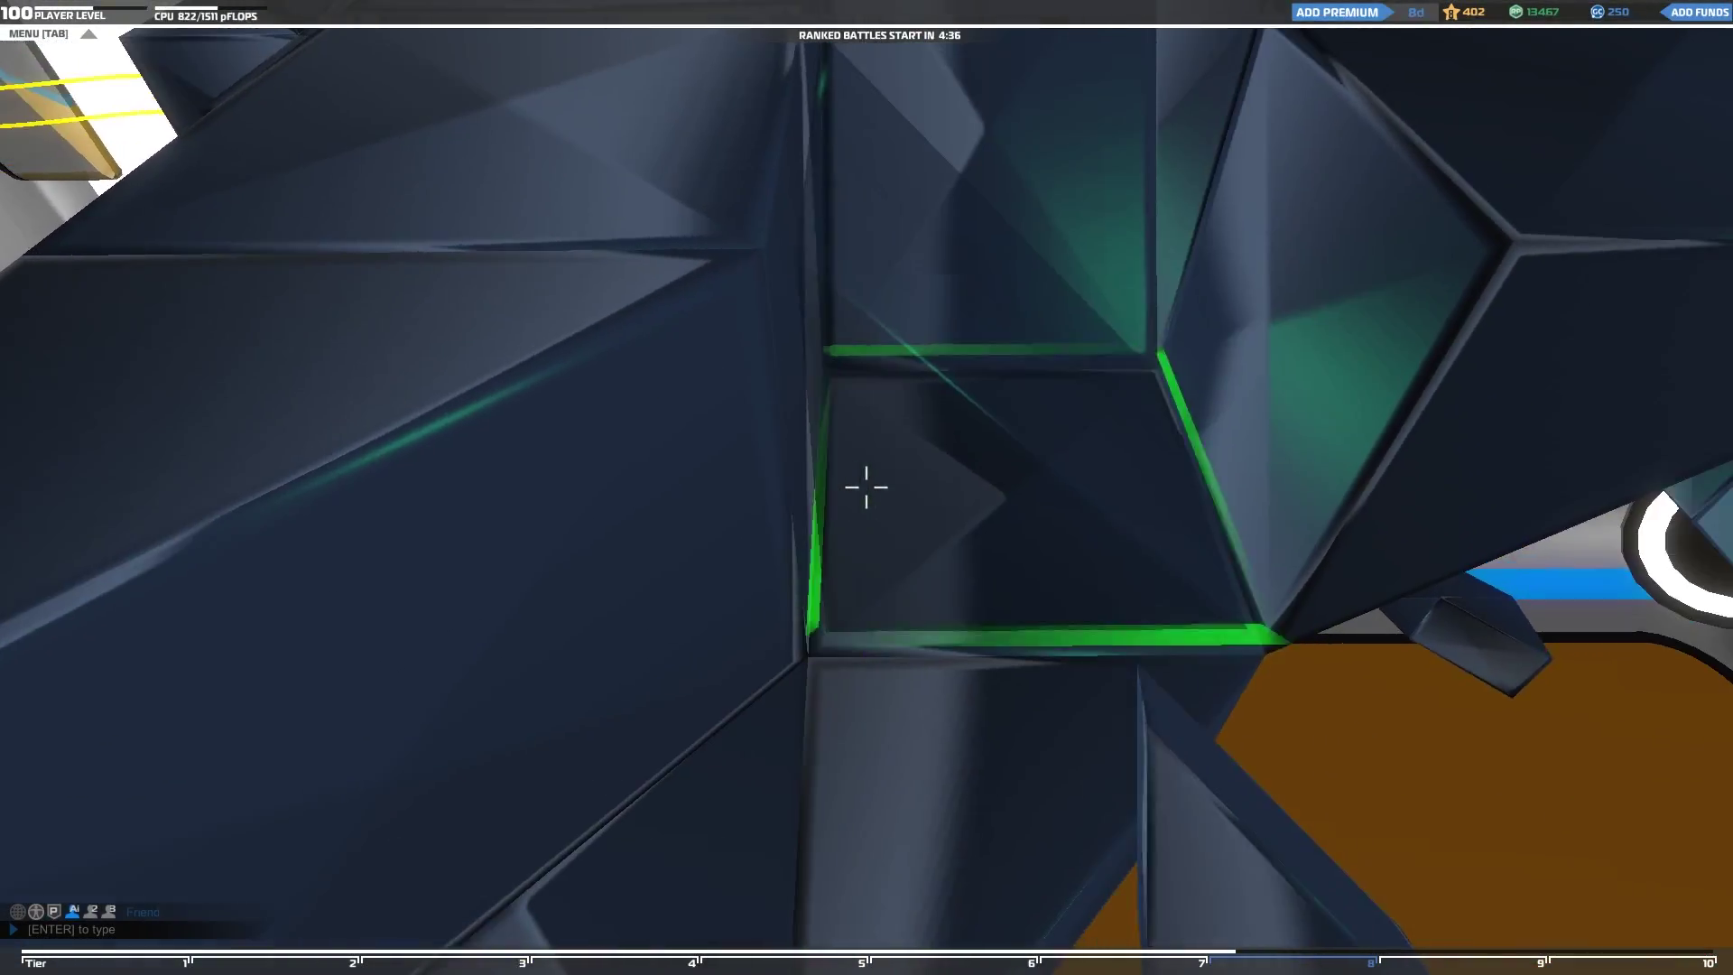
left_click(867, 487)
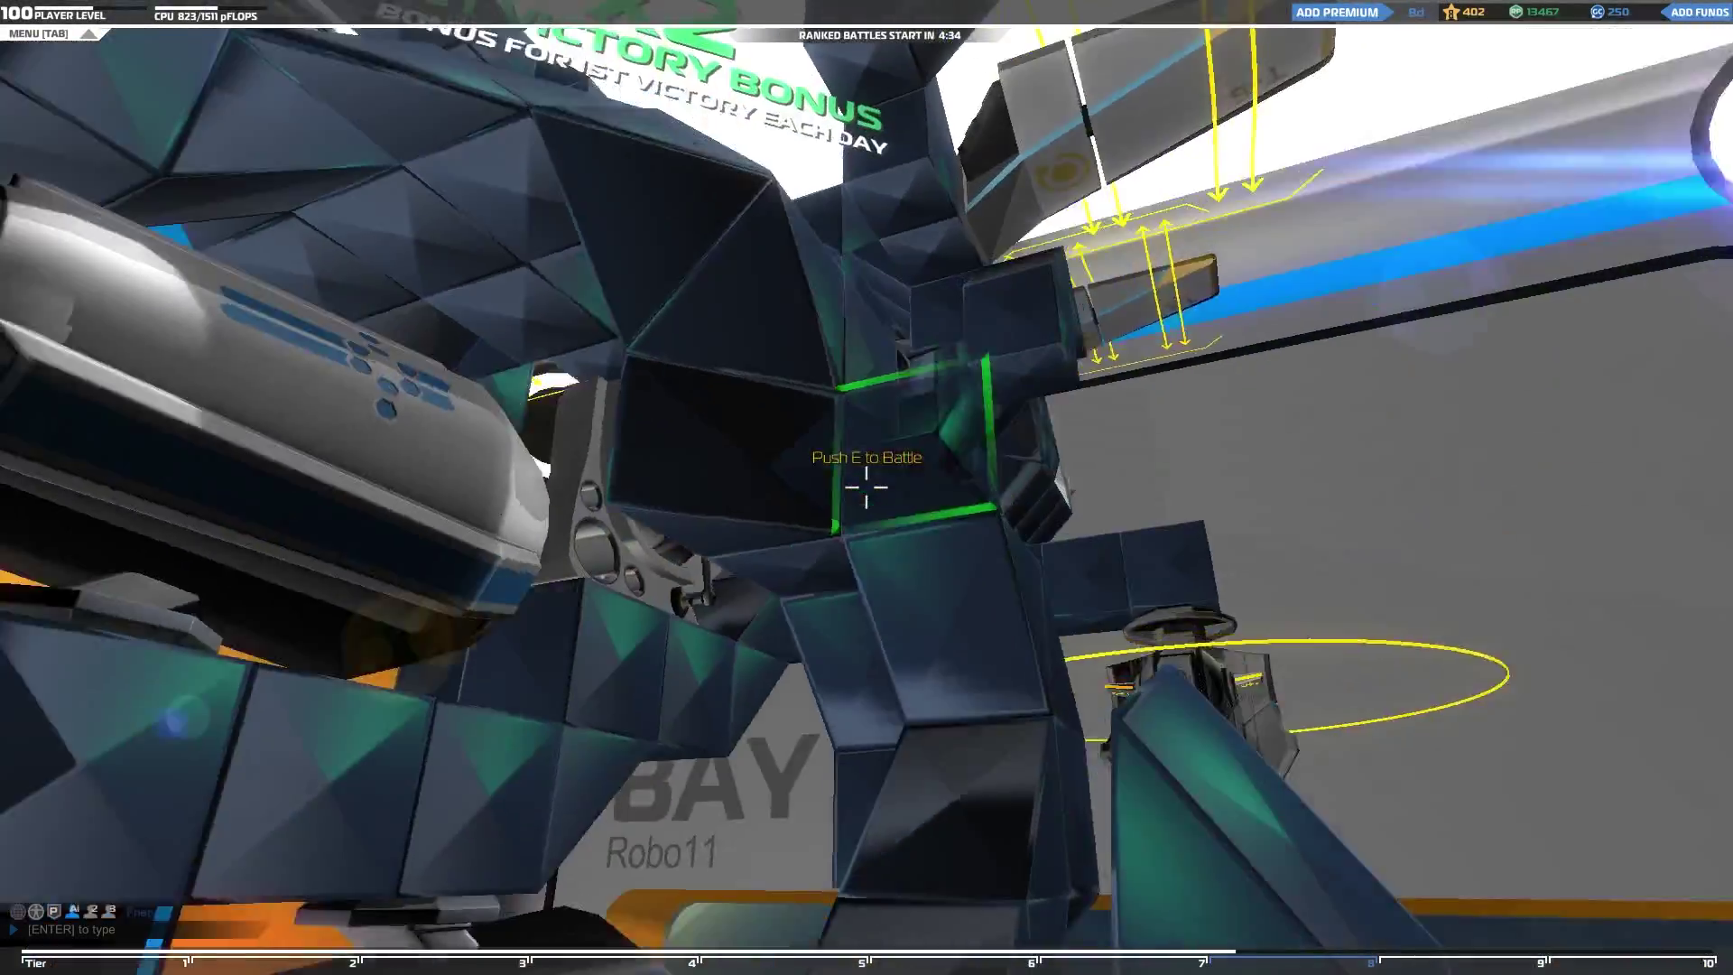
Step: Choose Armored Tetra T6 from the chassis blocks for finishing the hip
key("w")
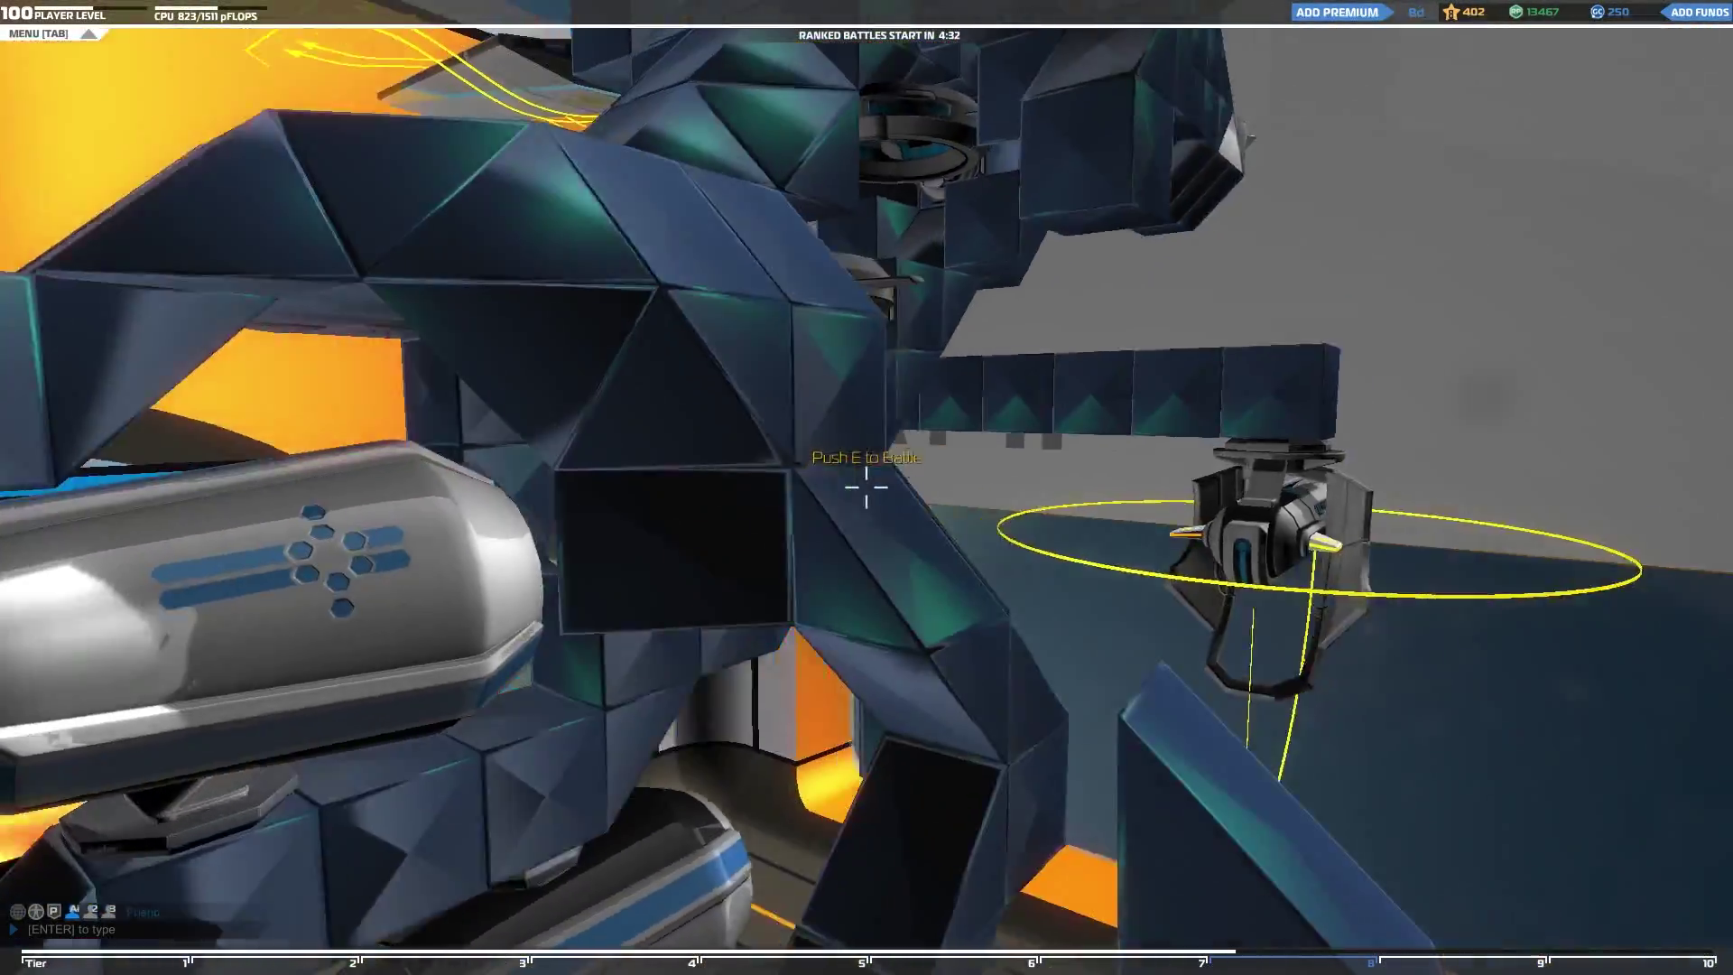
key("s")
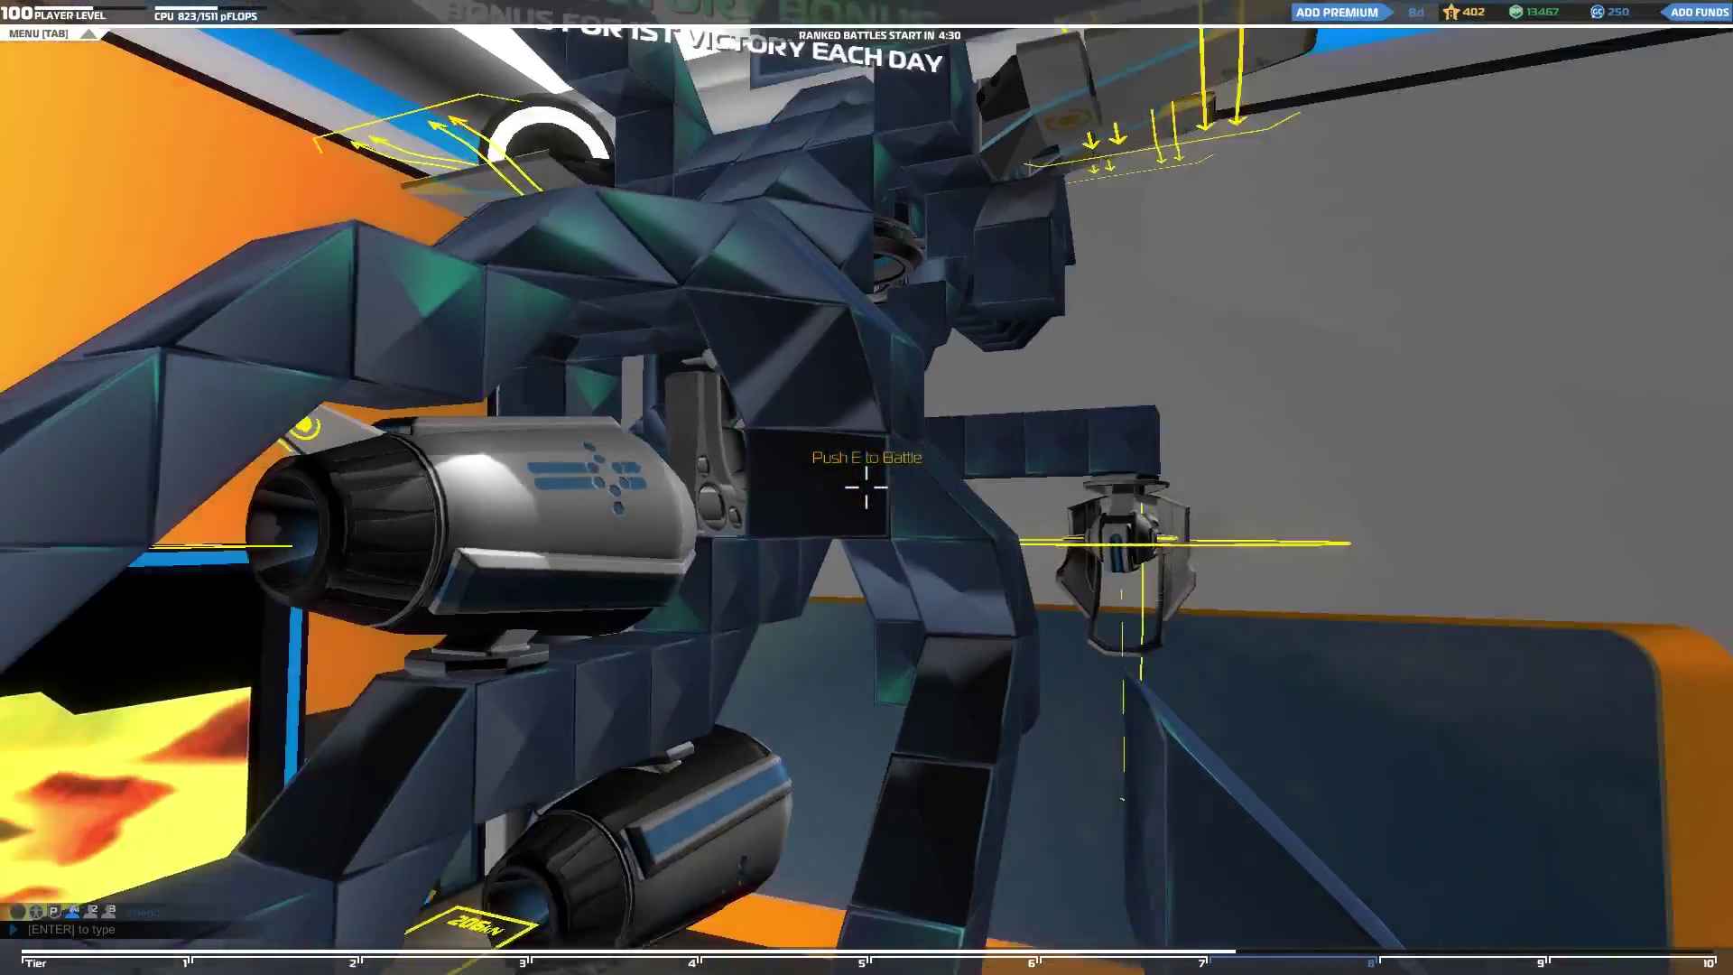
key("s")
key("w")
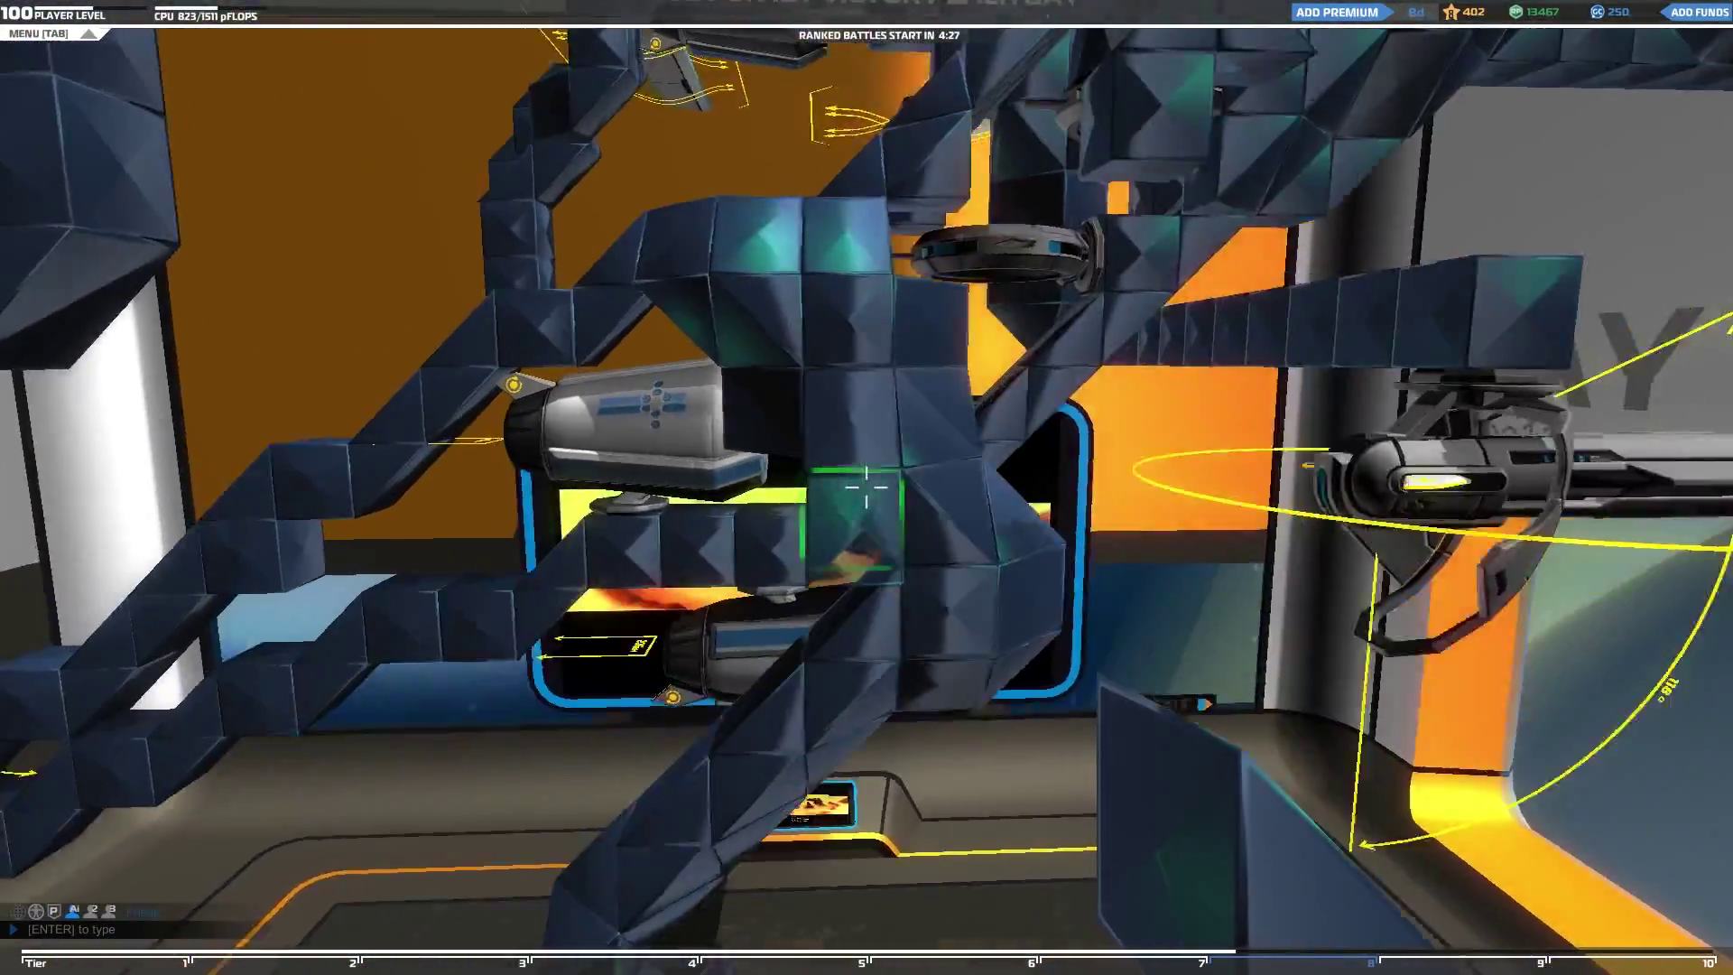
key("s")
key("w")
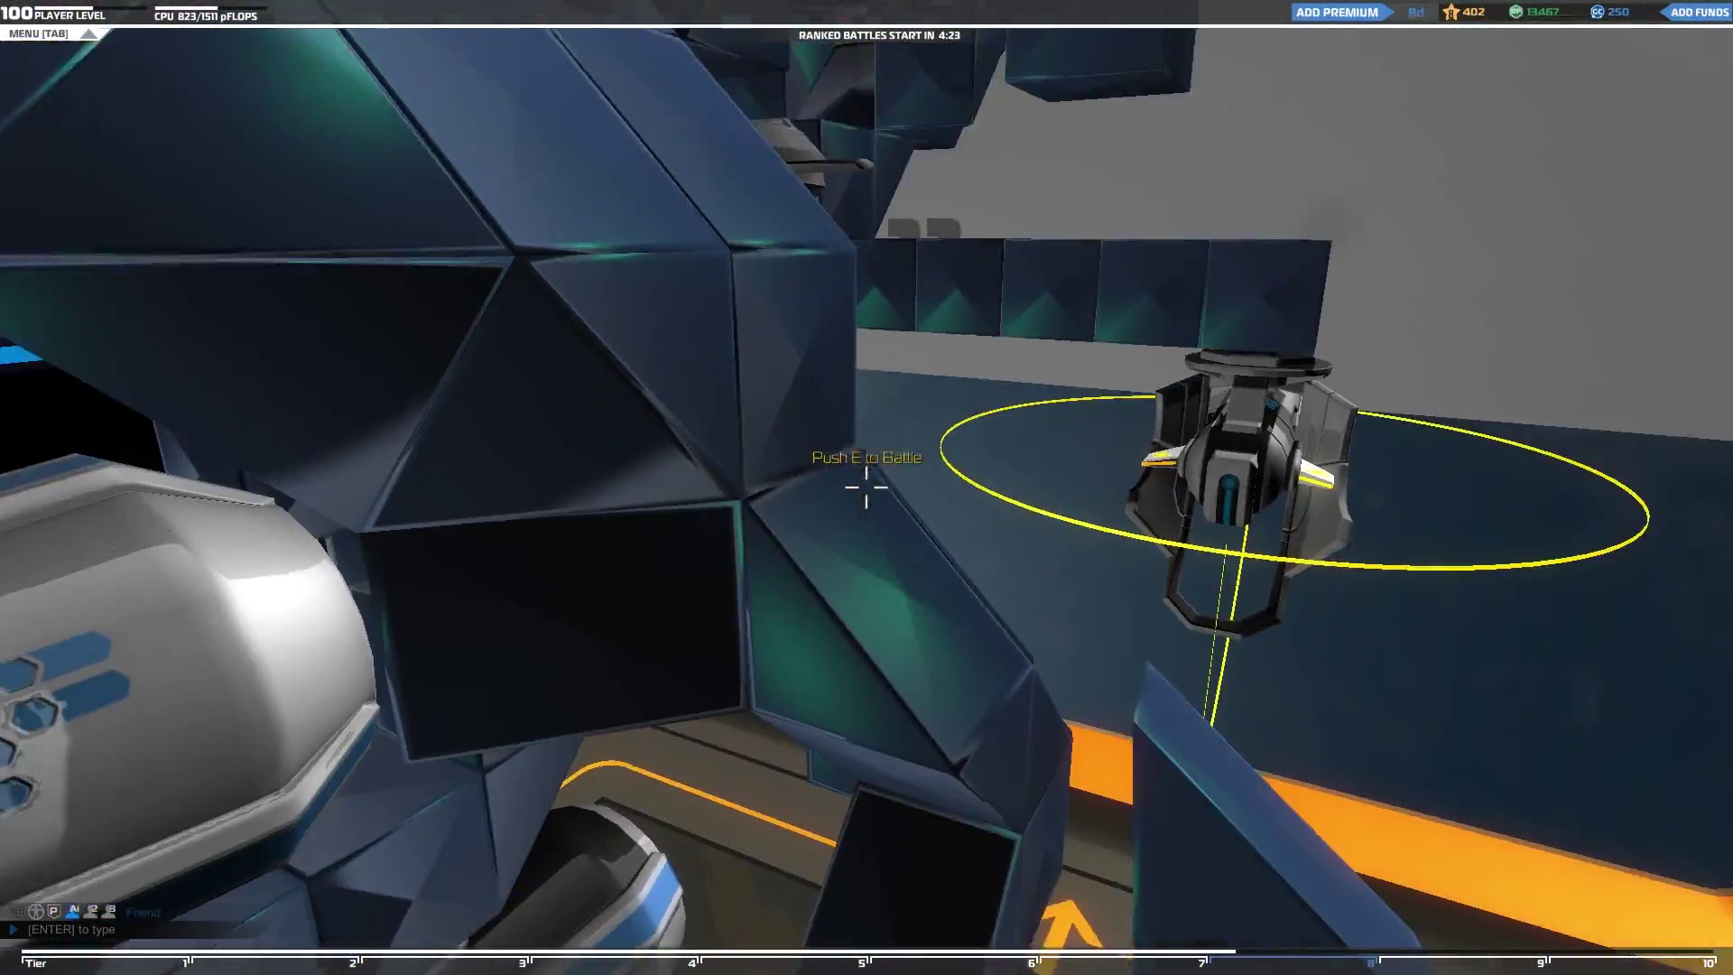
right_click(867, 488)
key("q")
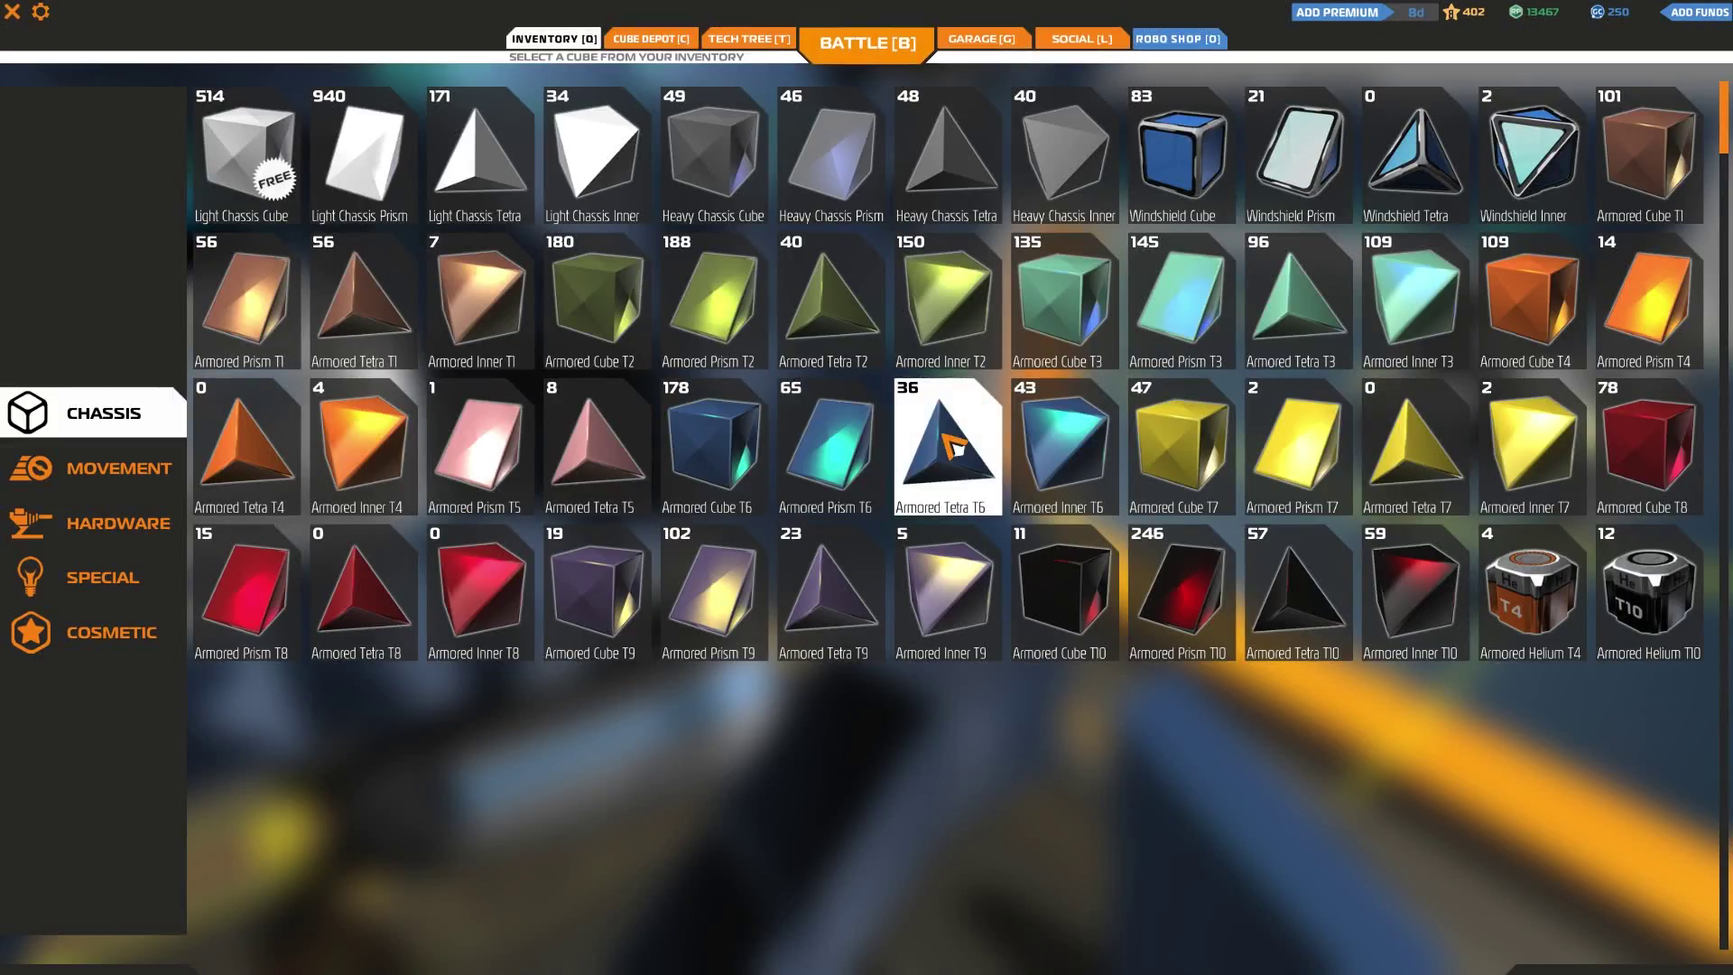
left_click(952, 447)
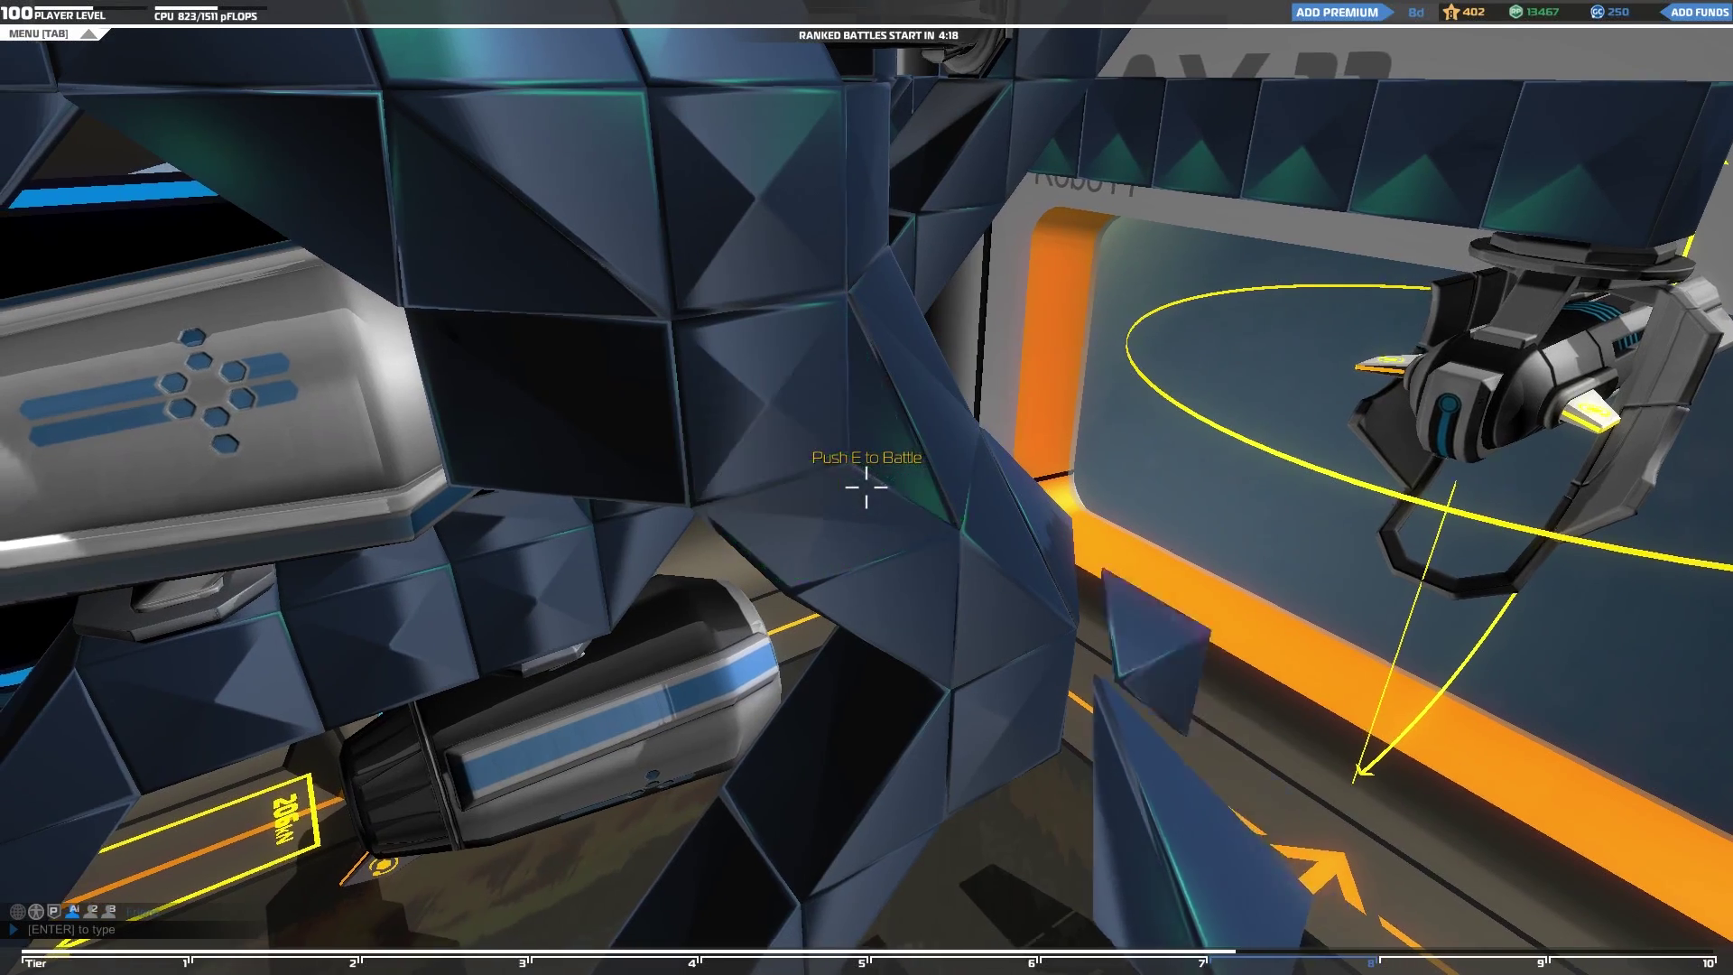
Step: Place two Armored Tetra T6 blocks at the hip, filling the gaps beside the body
key("shift")
key("s")
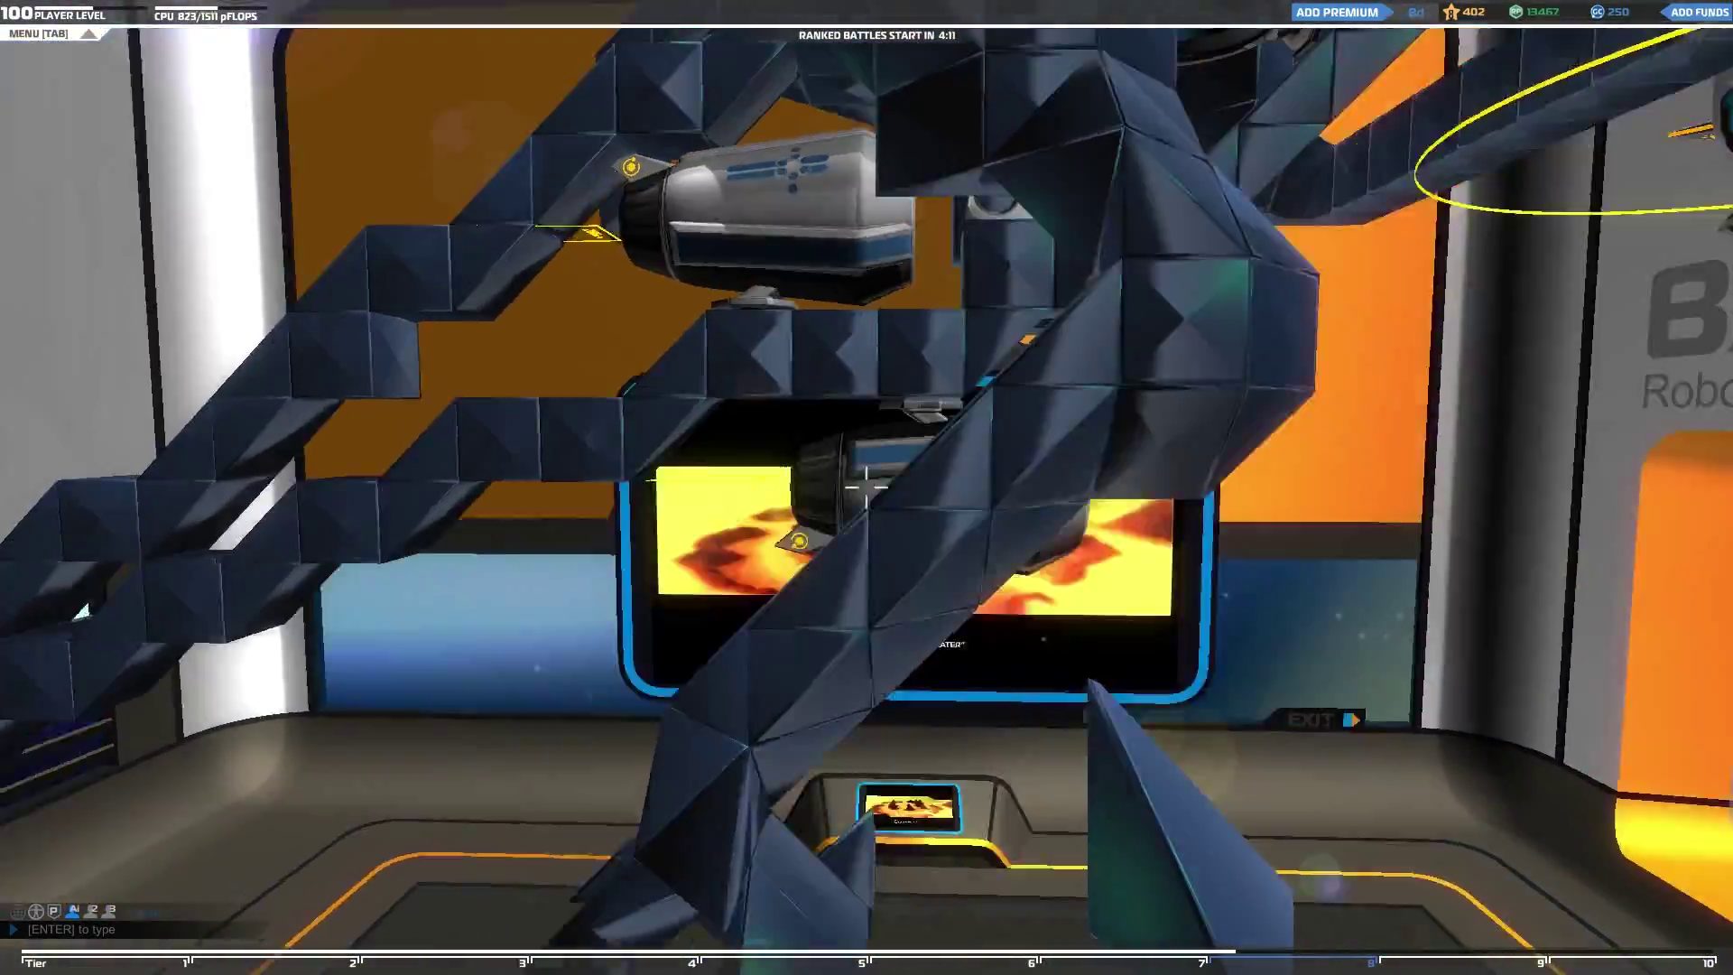
key("d")
key("w")
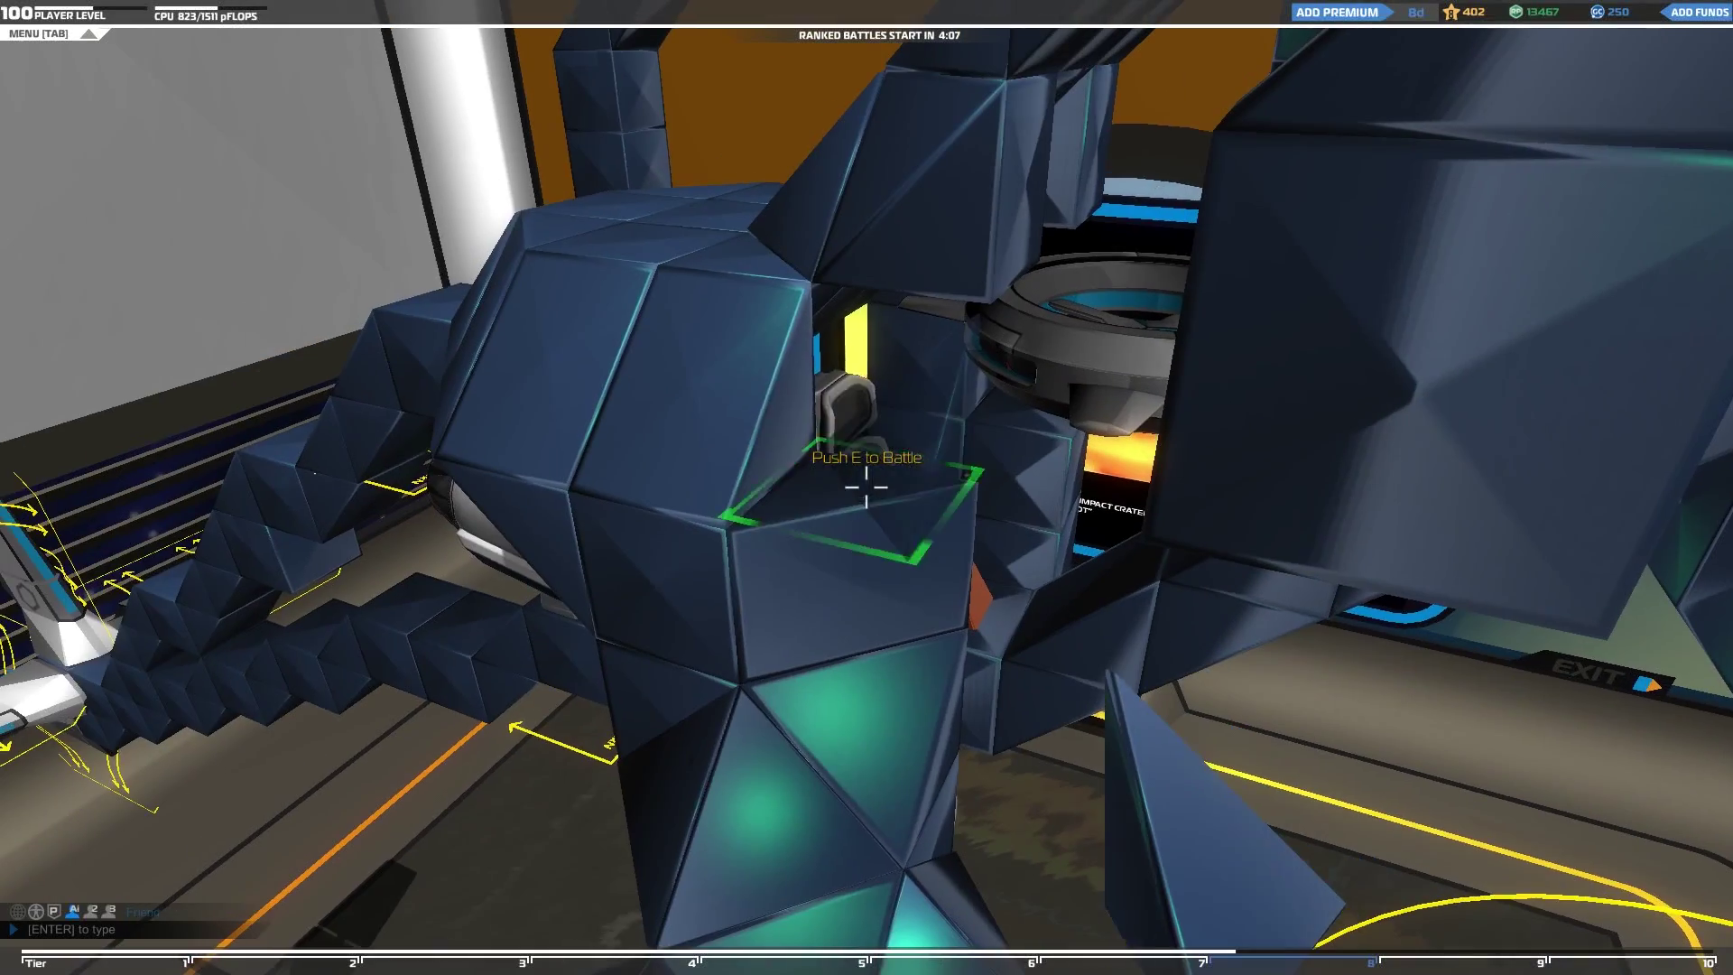
left_click(867, 487)
key("w")
key("shift")
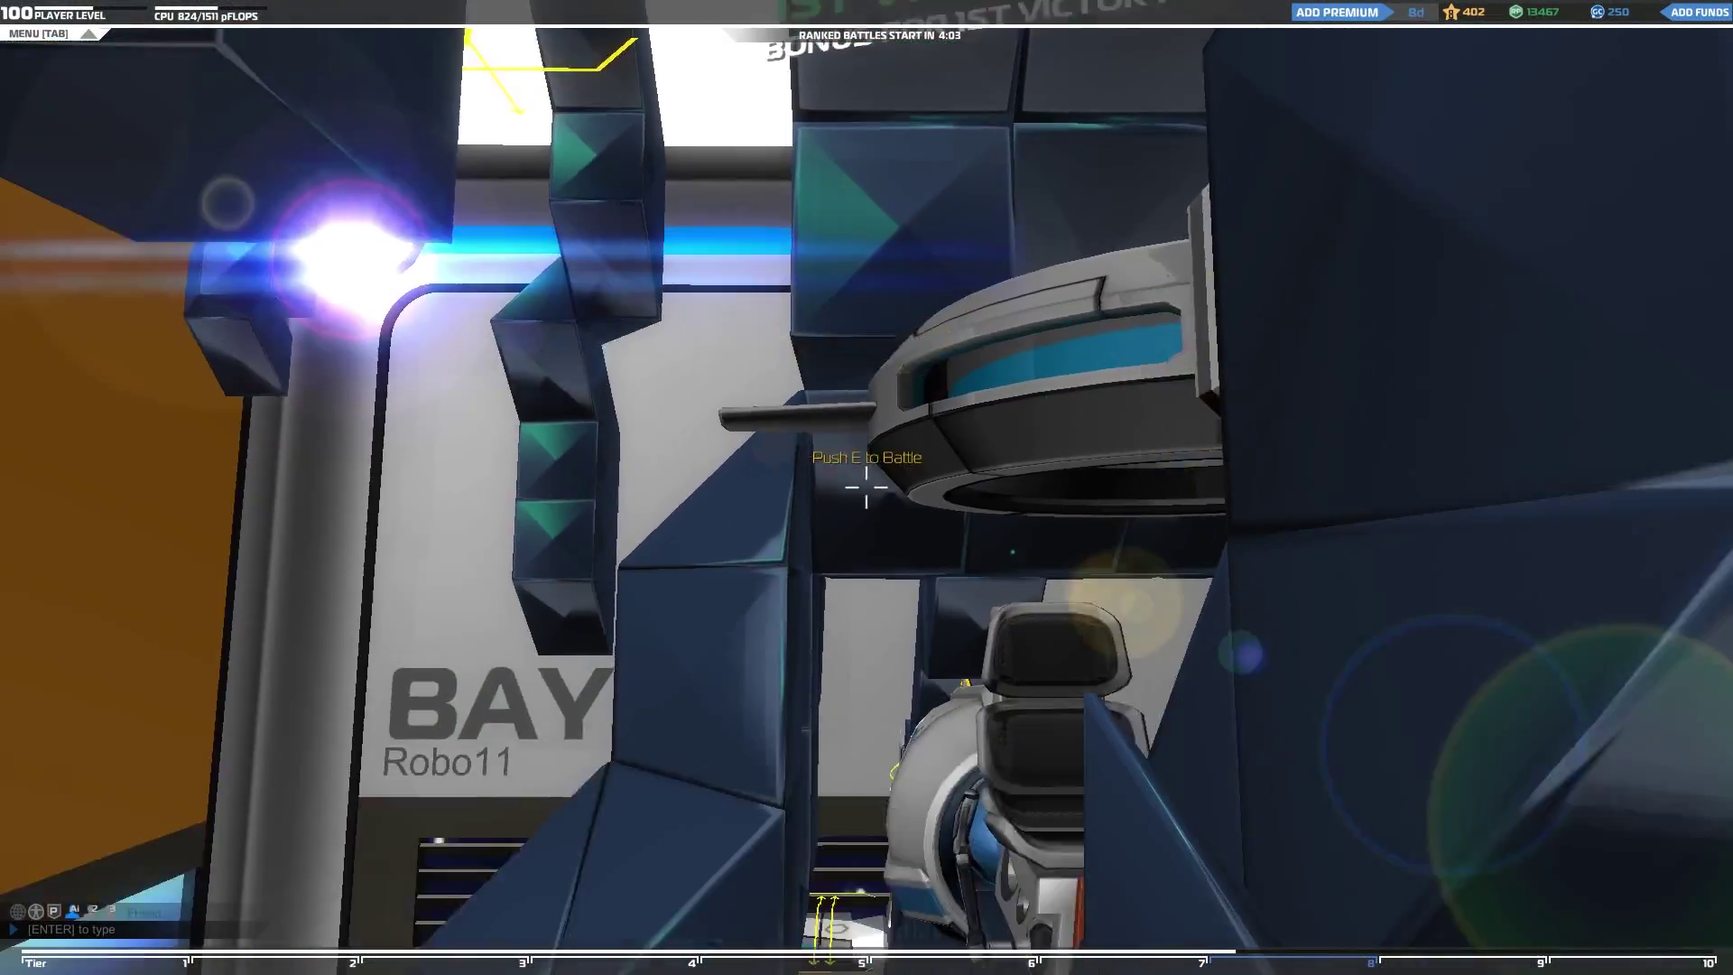
key("d")
key("a")
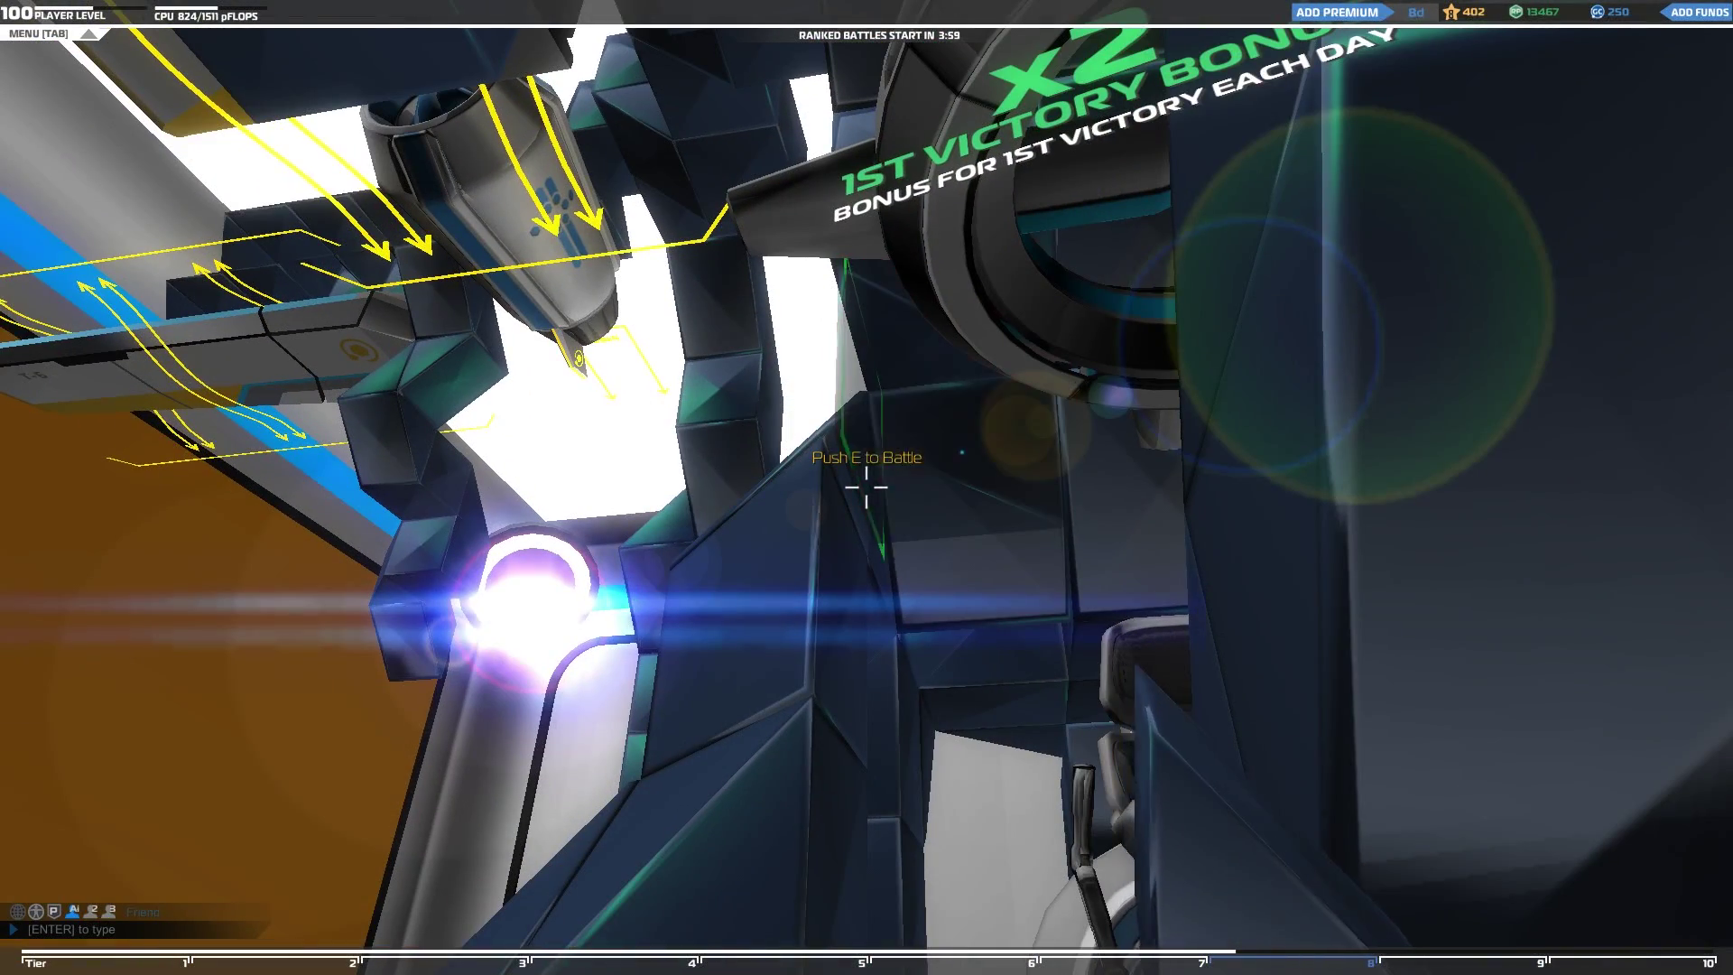
left_click(866, 488)
Step: Remove the pyramid-shaped claw blocks from the foot of the reshaped leg
key("d")
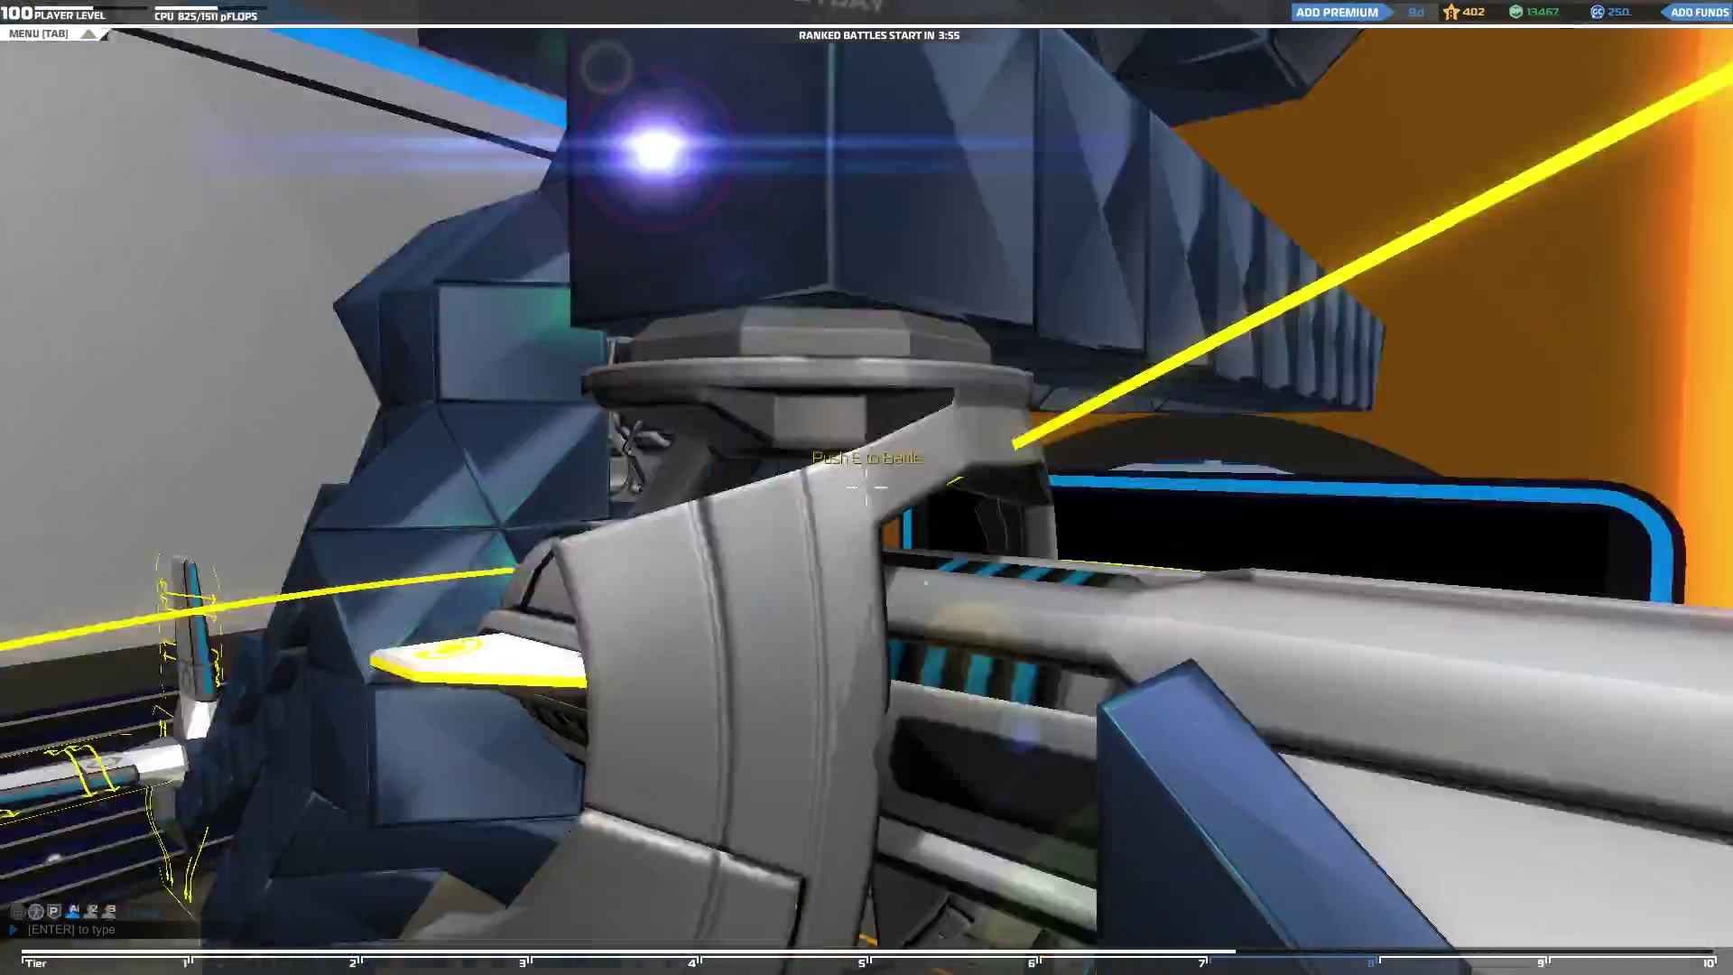
key("w")
key("a")
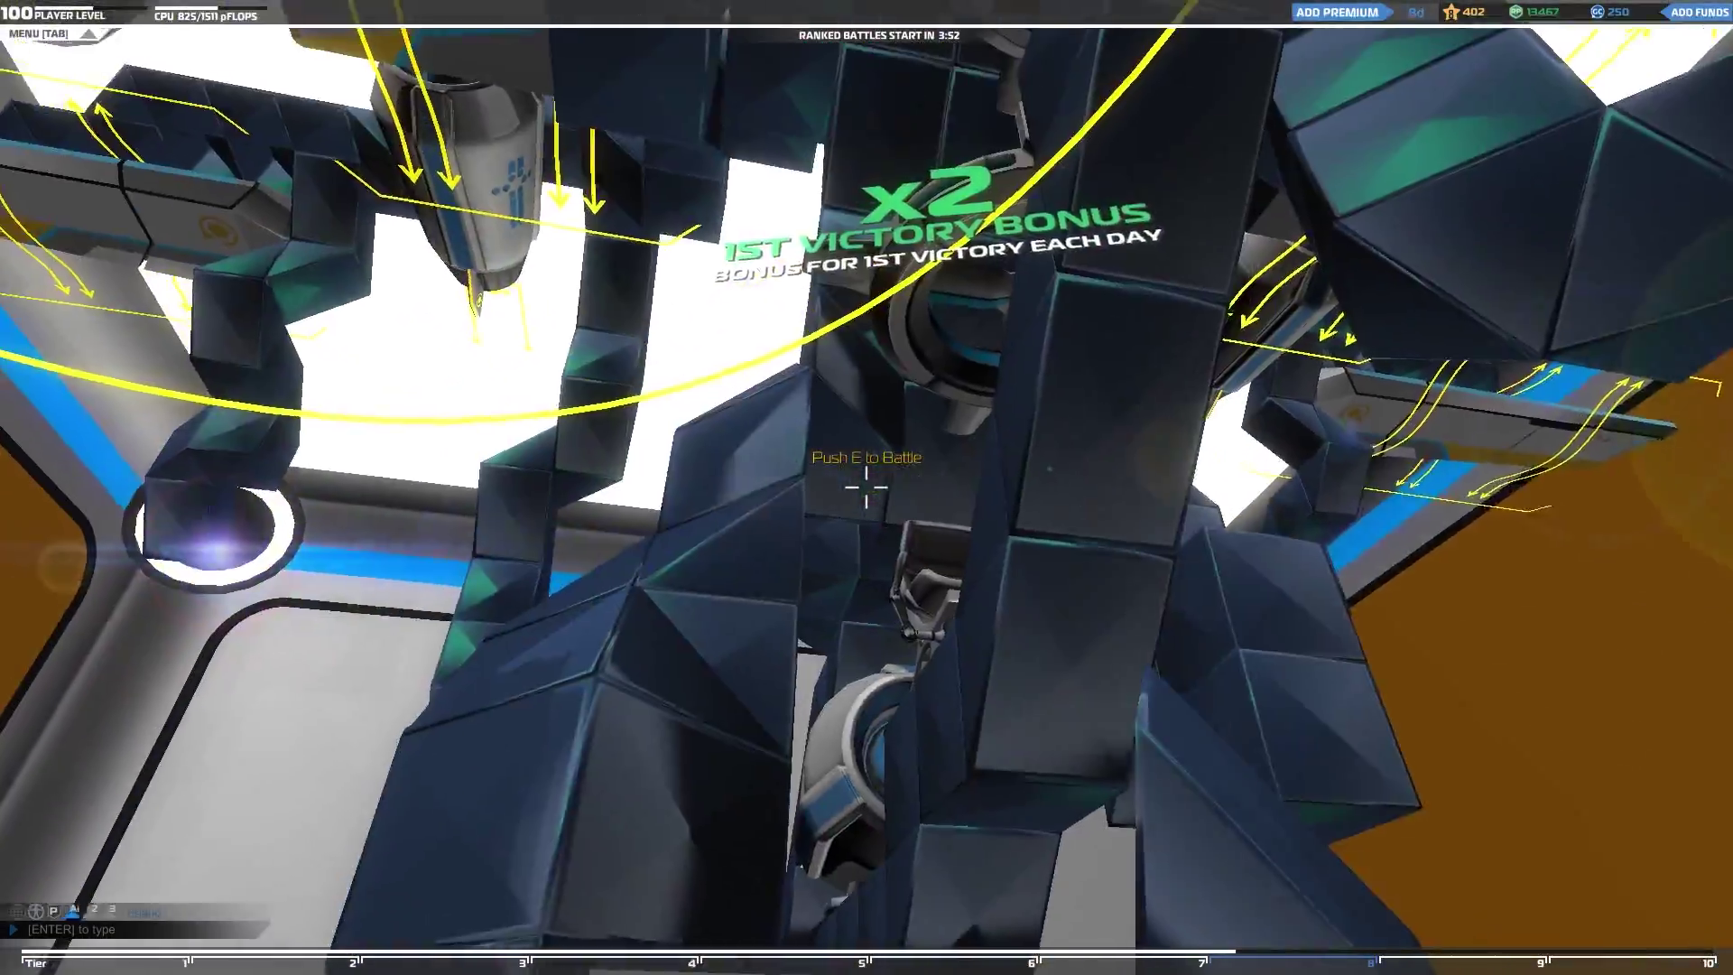
key("d")
key("a")
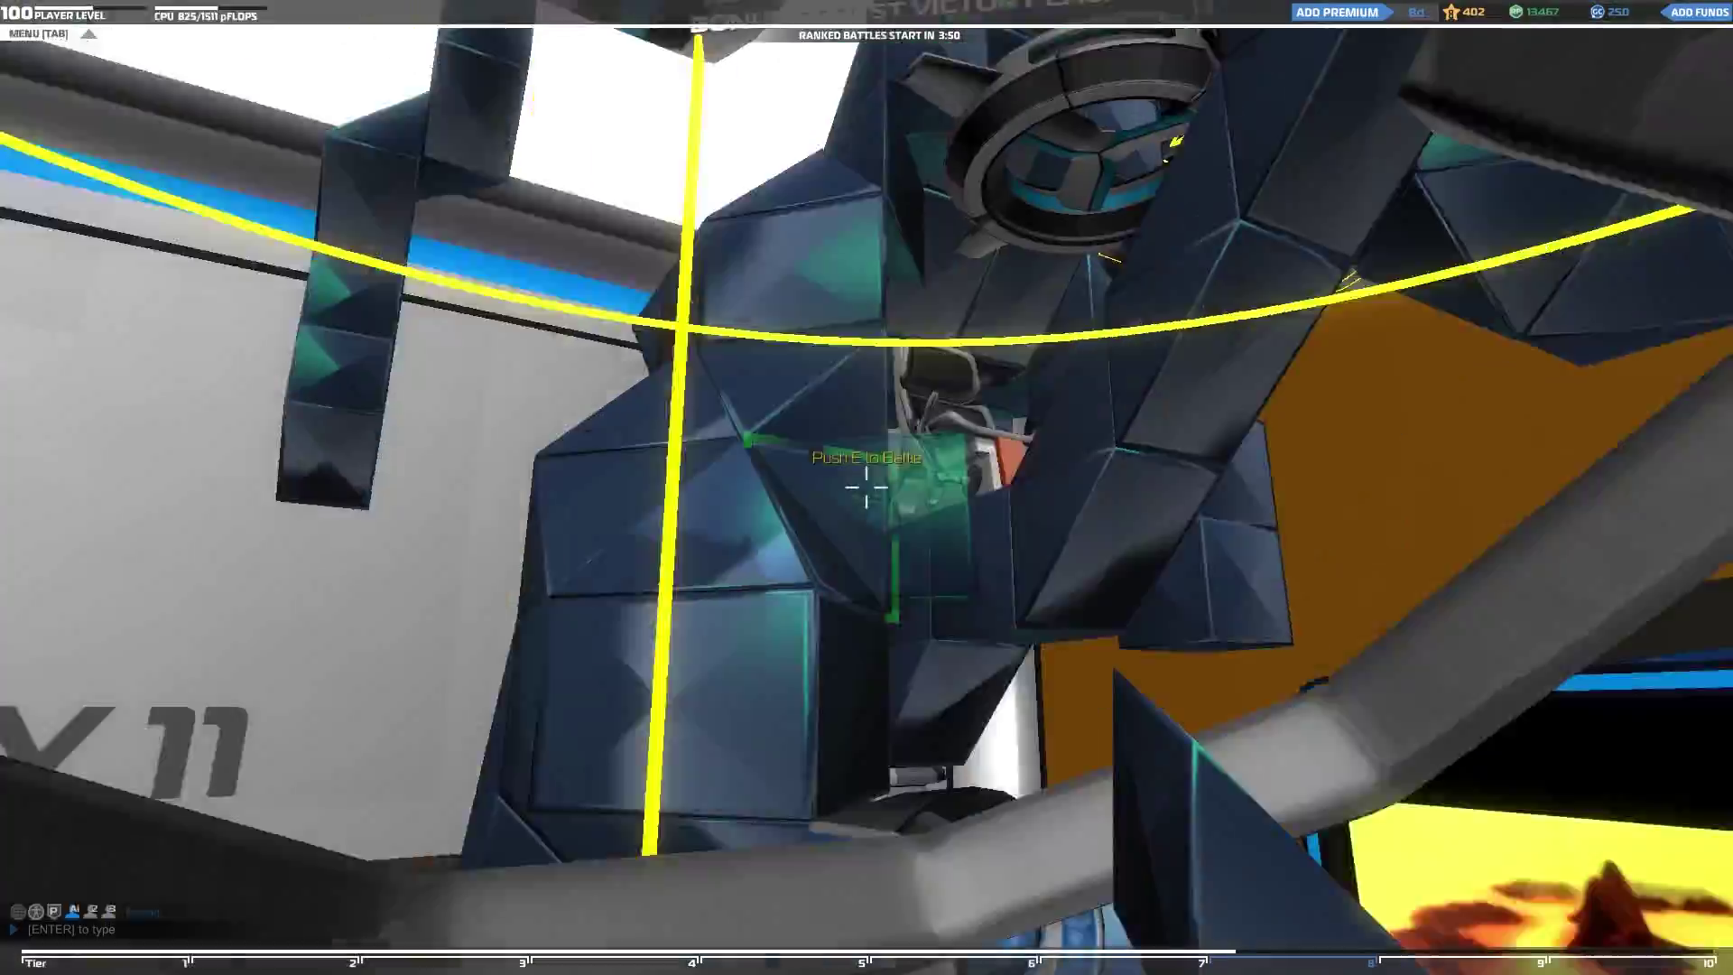
key("a")
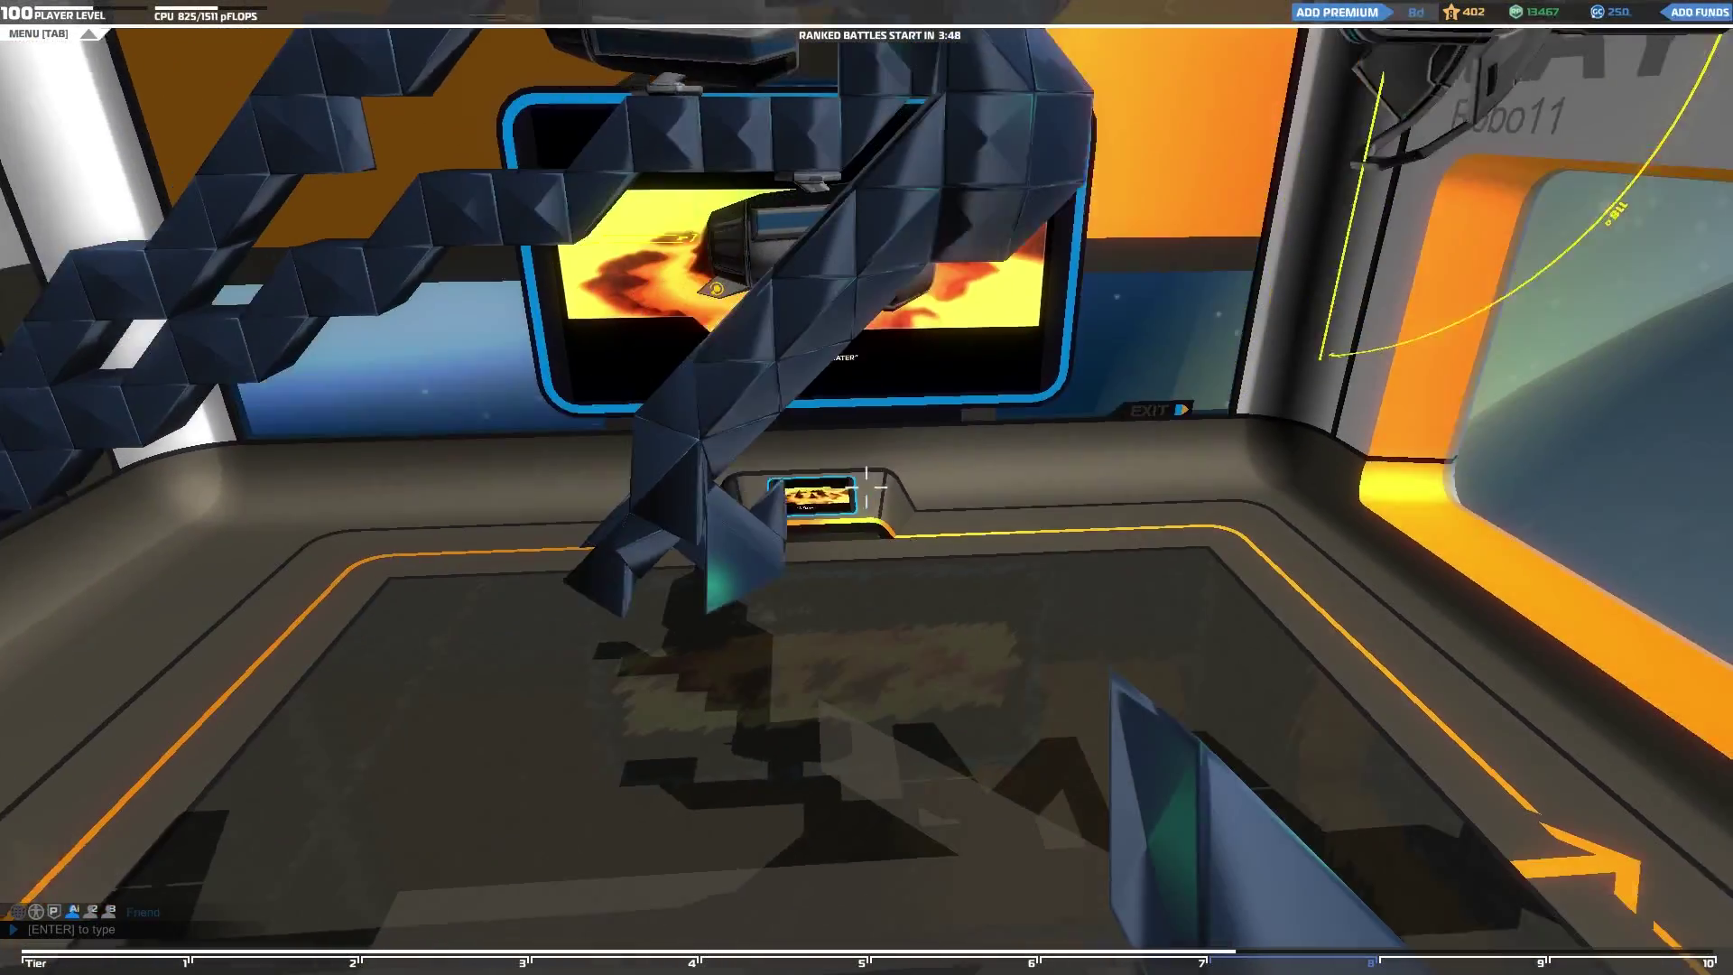
key("w")
key("d")
right_click(867, 488)
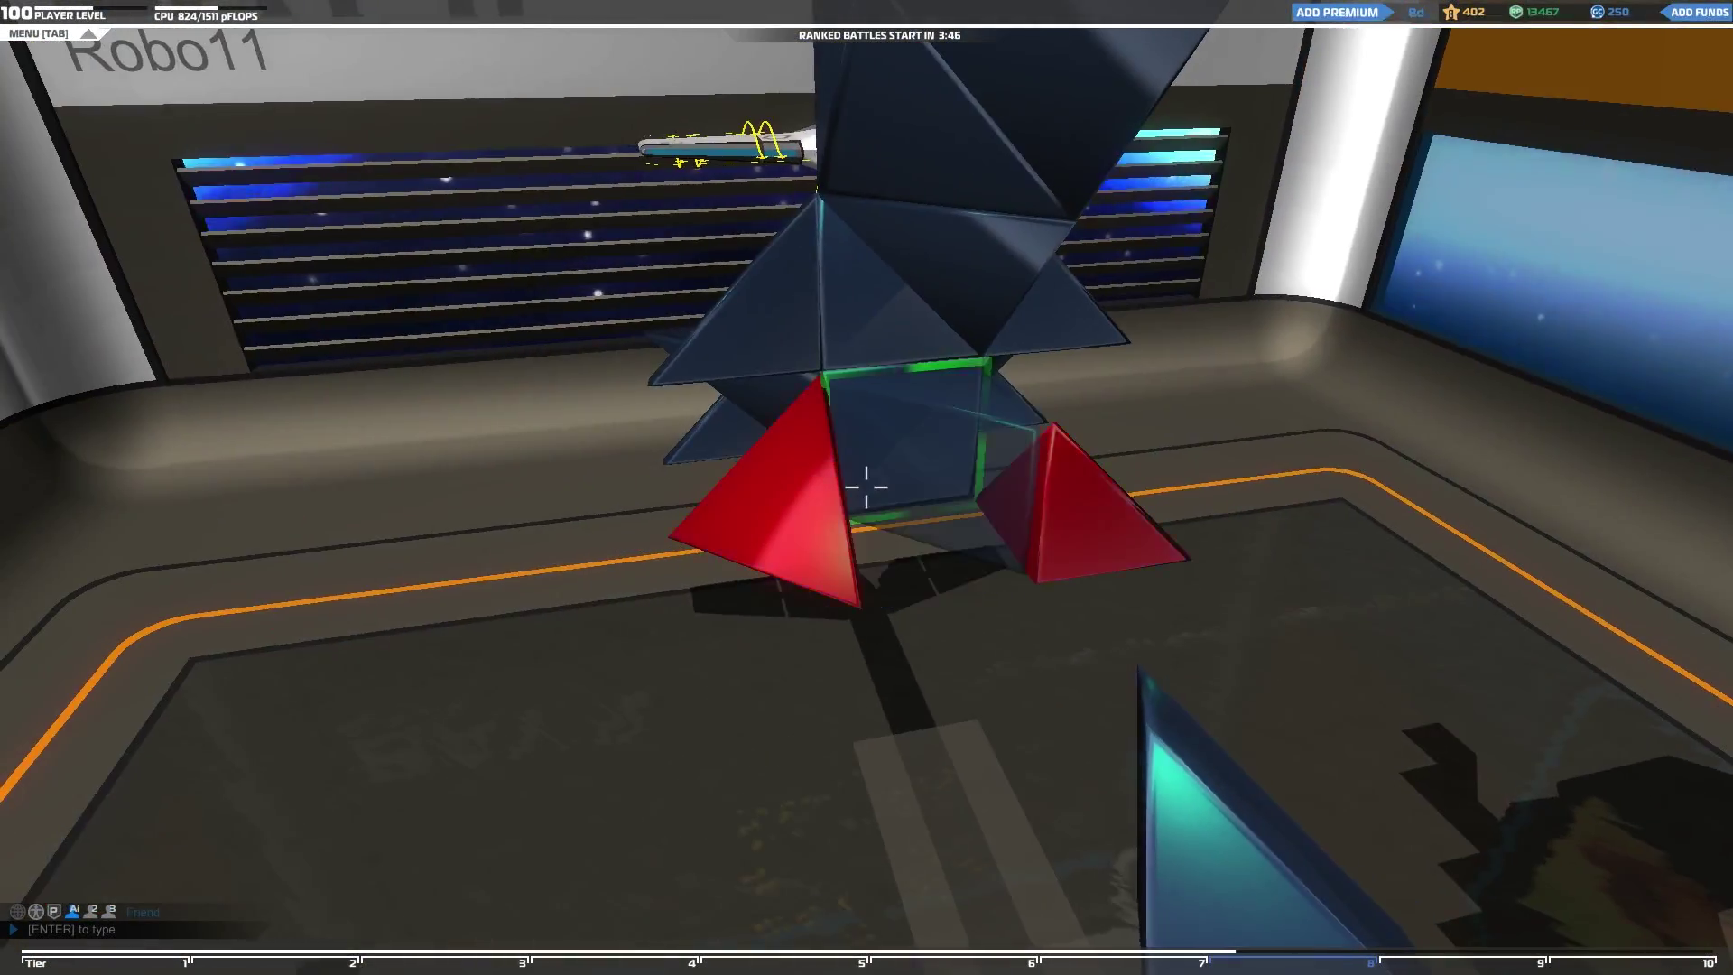
key("a")
key("shift")
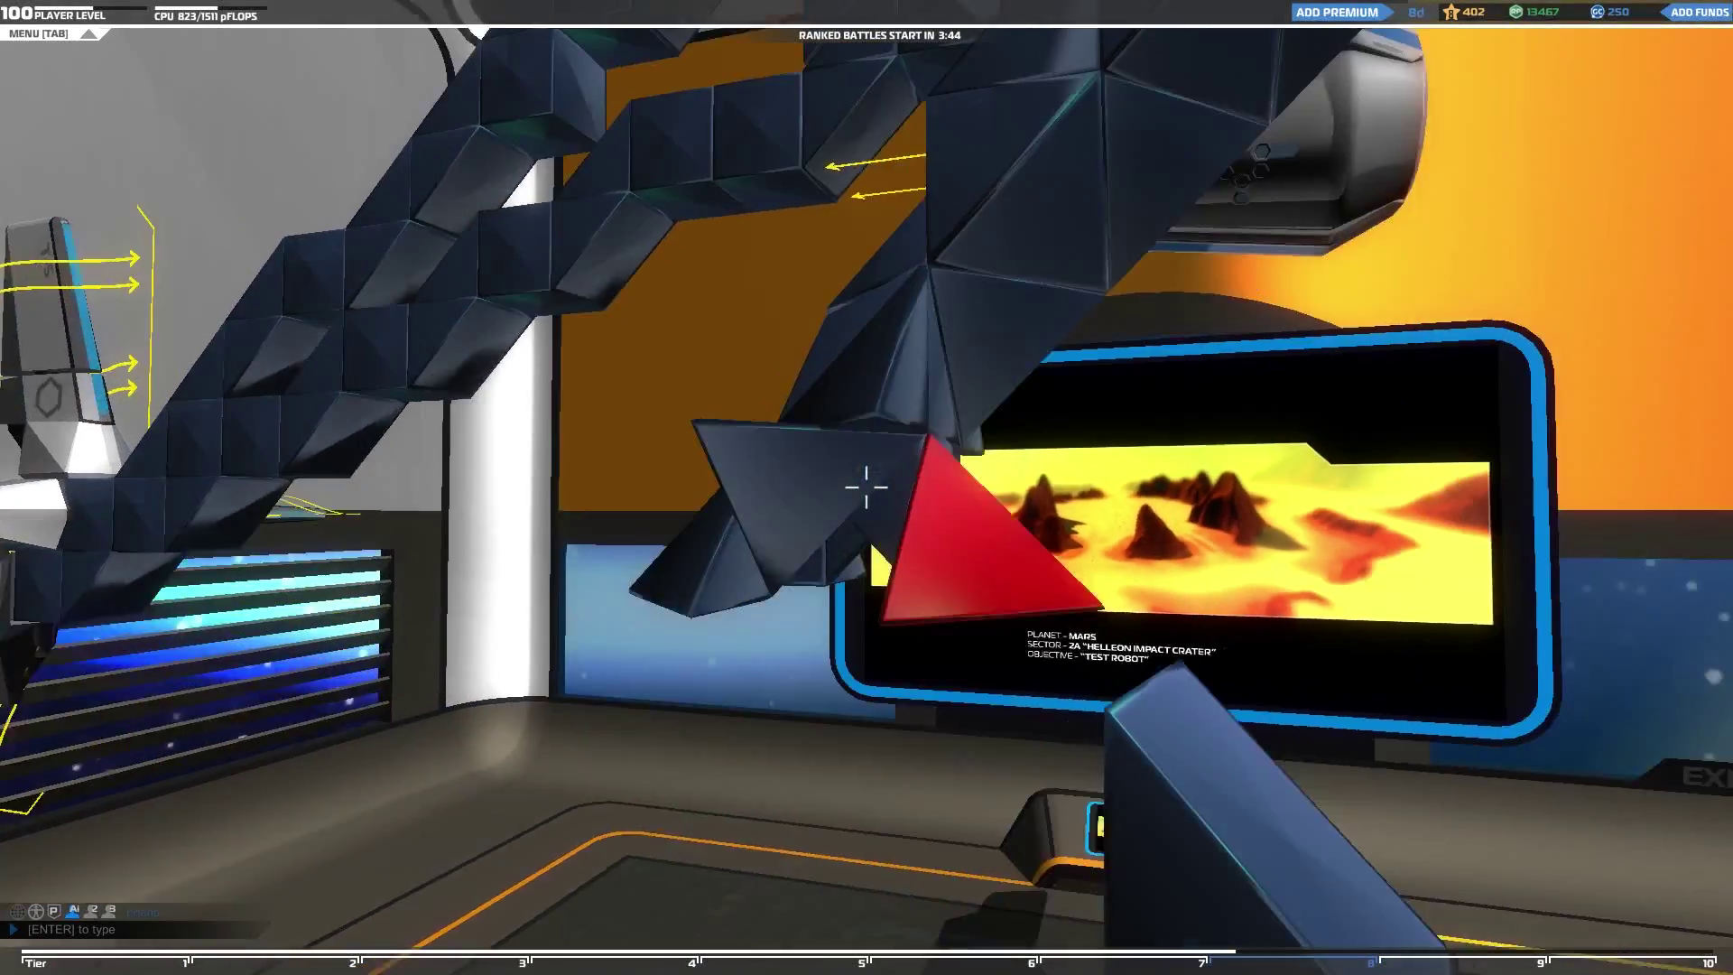
Step: Rebuild the foot's claws with tetra blocks pointing outward around the end of the leg
key("d")
key("w")
middle_click(867, 487)
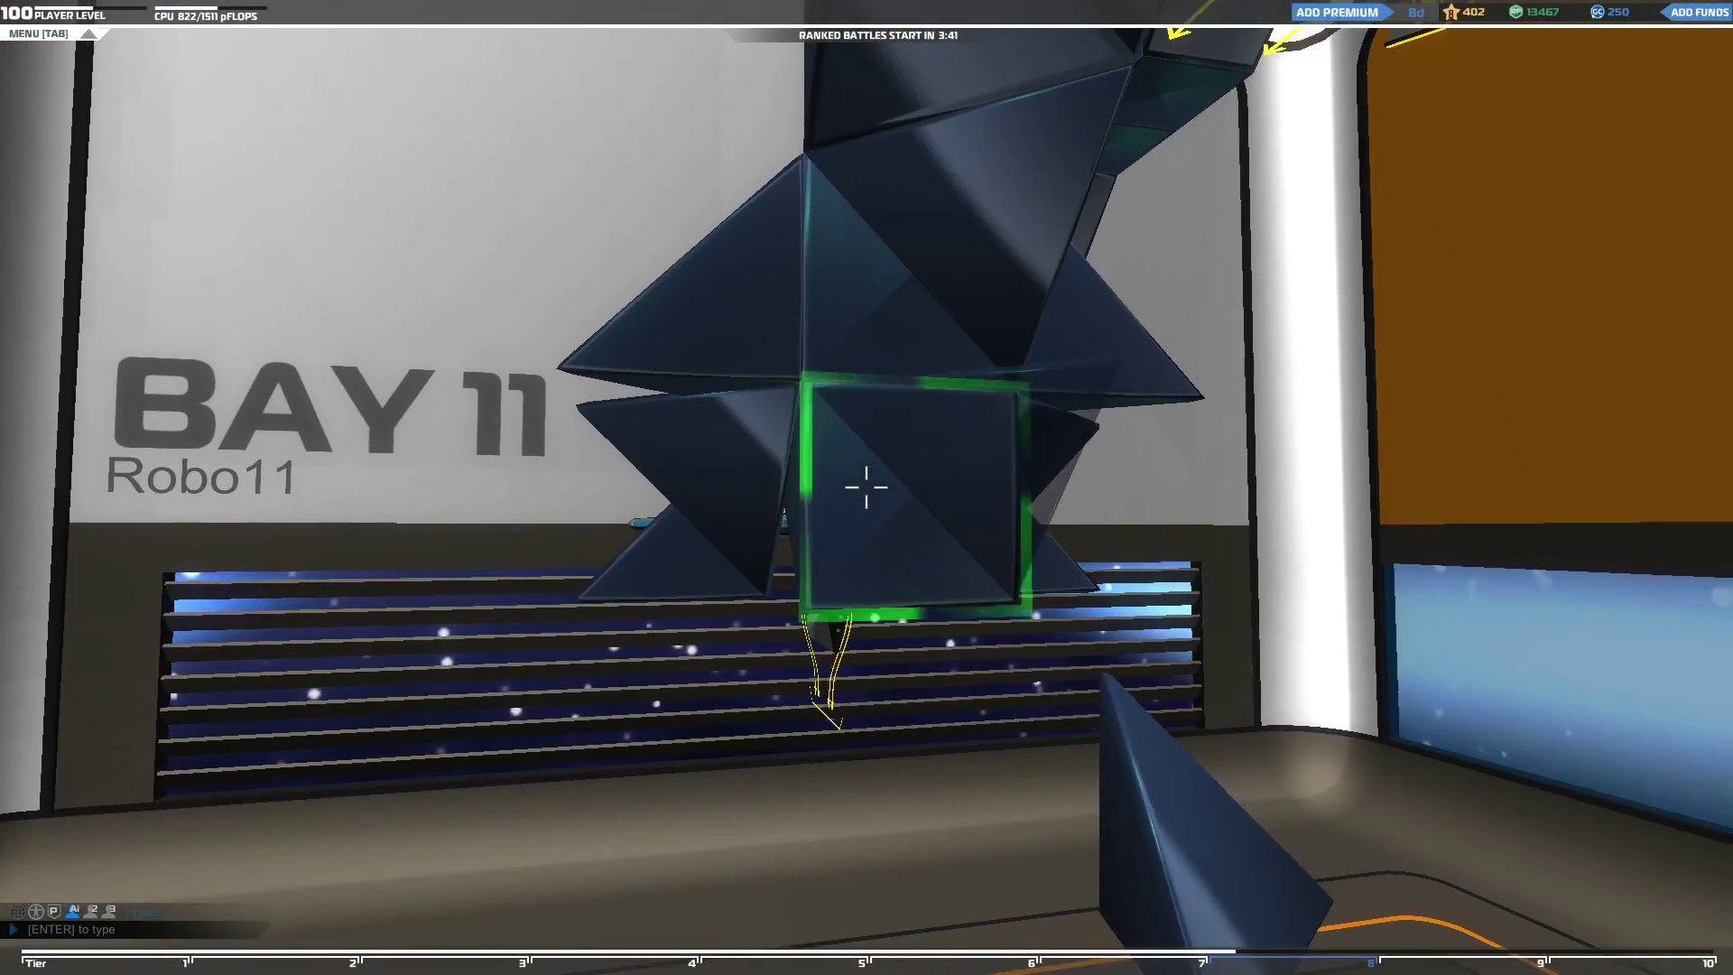
middle_click(867, 488)
left_click(866, 487)
key("a")
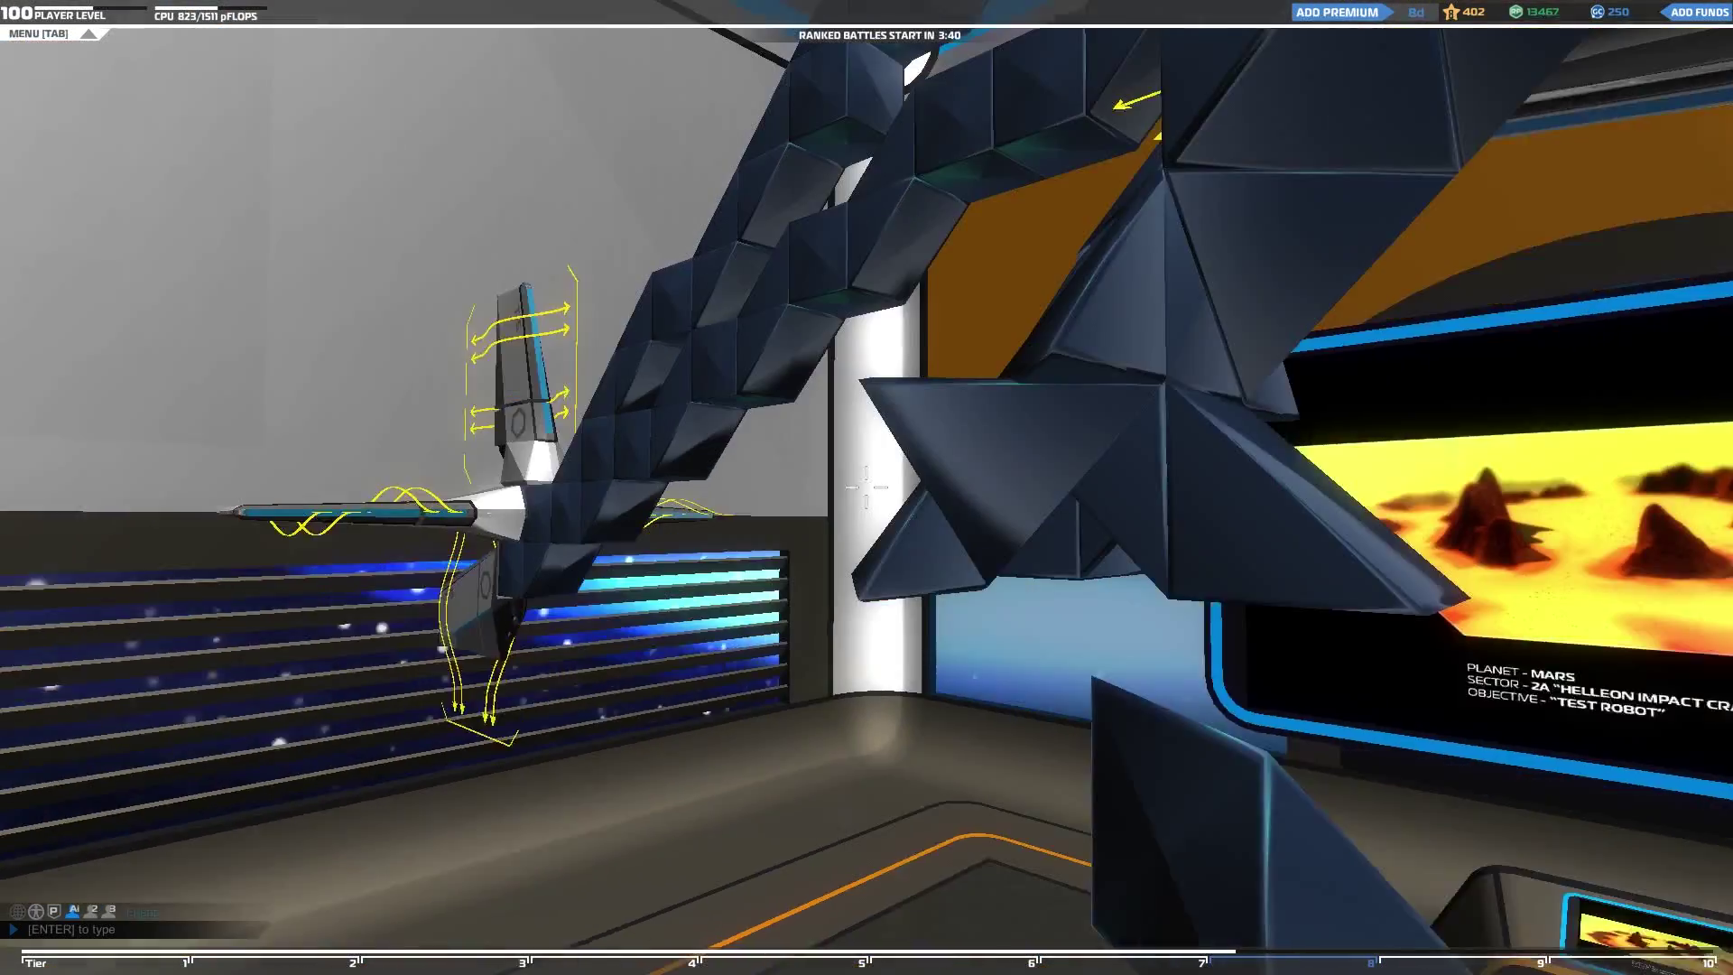
middle_click(866, 488)
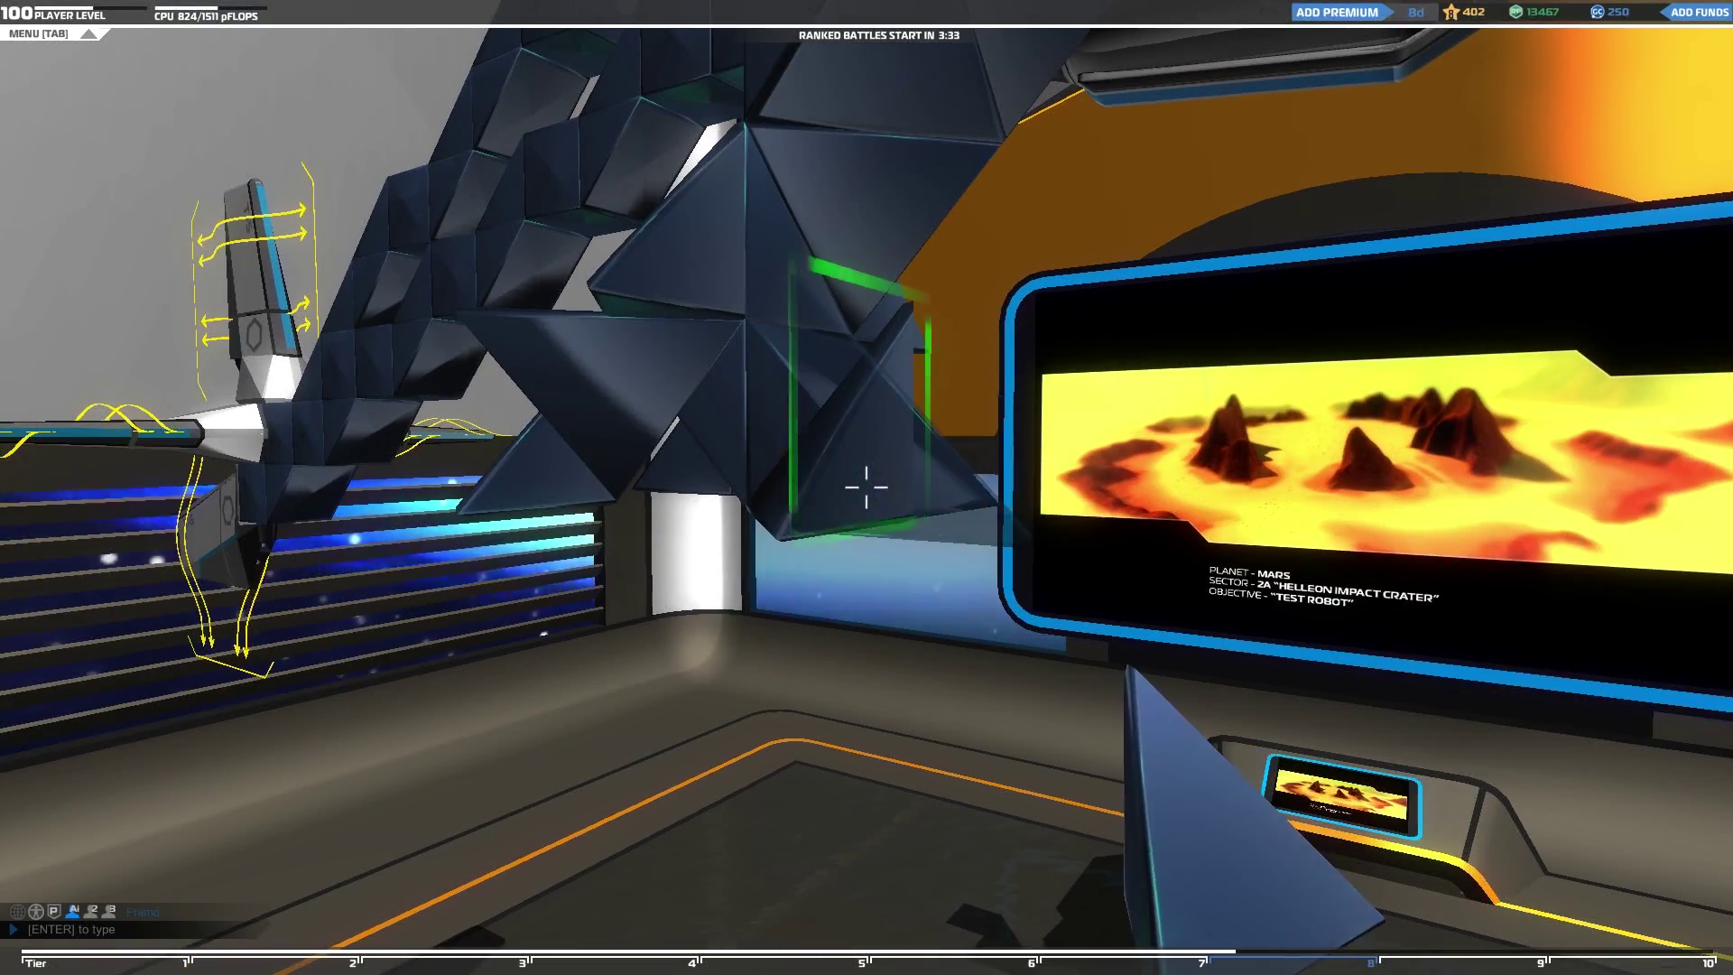
left_click(867, 488)
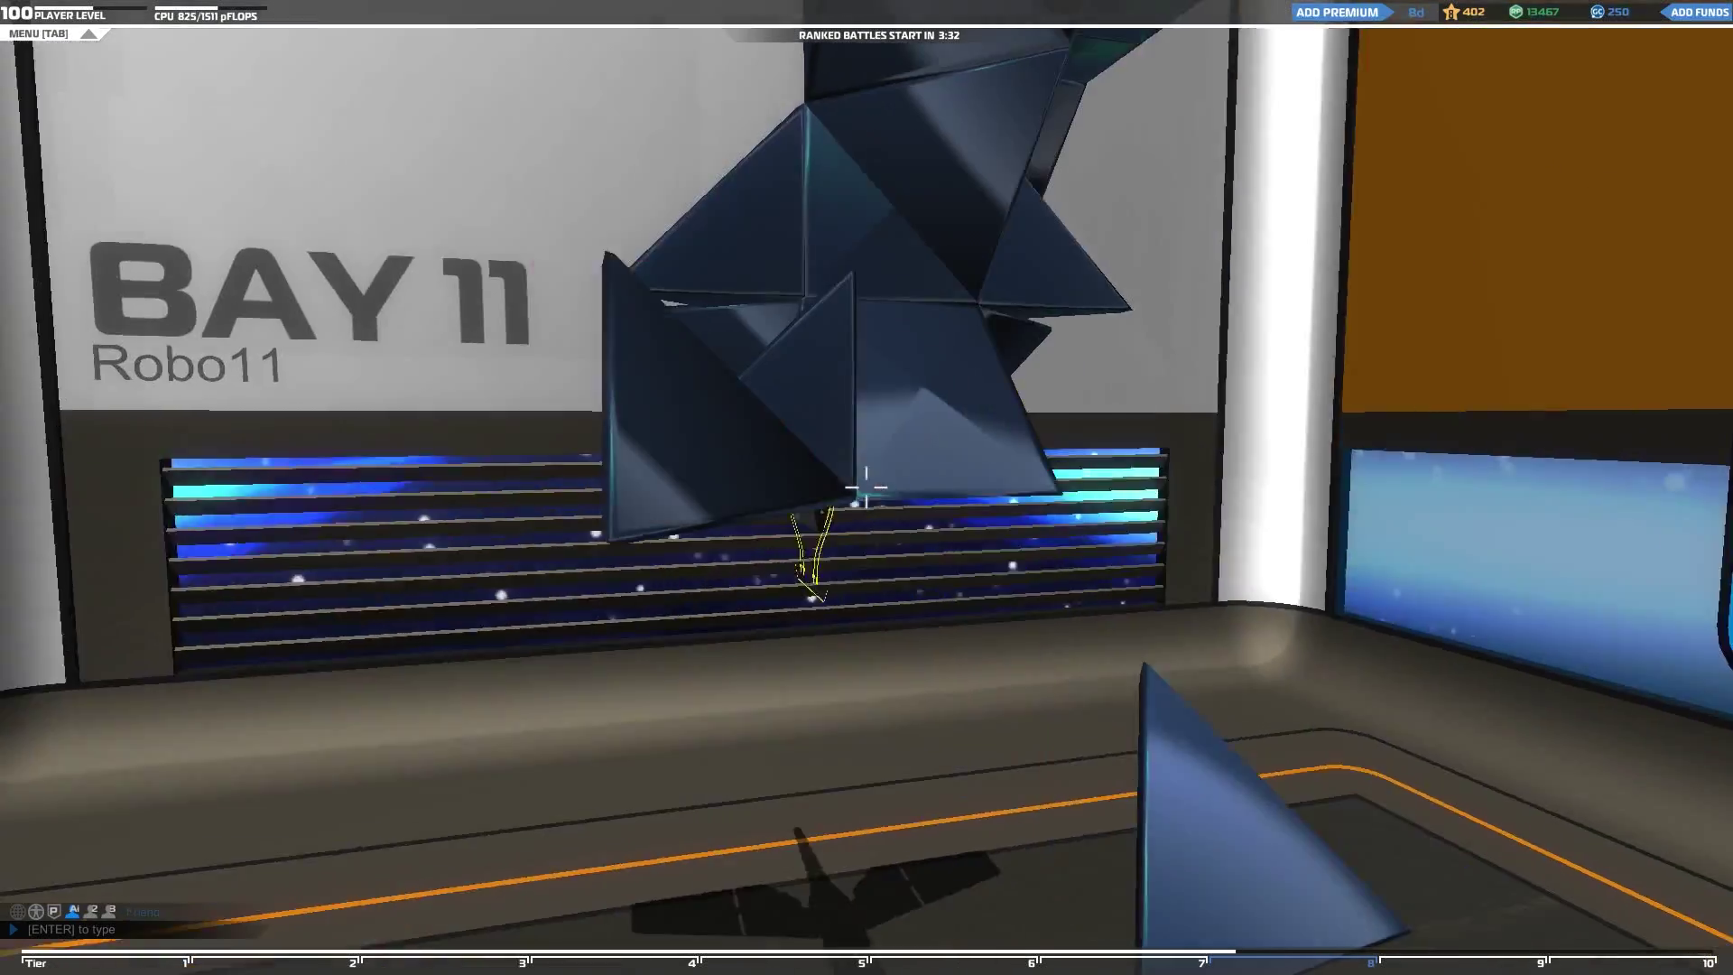
left_click(868, 488)
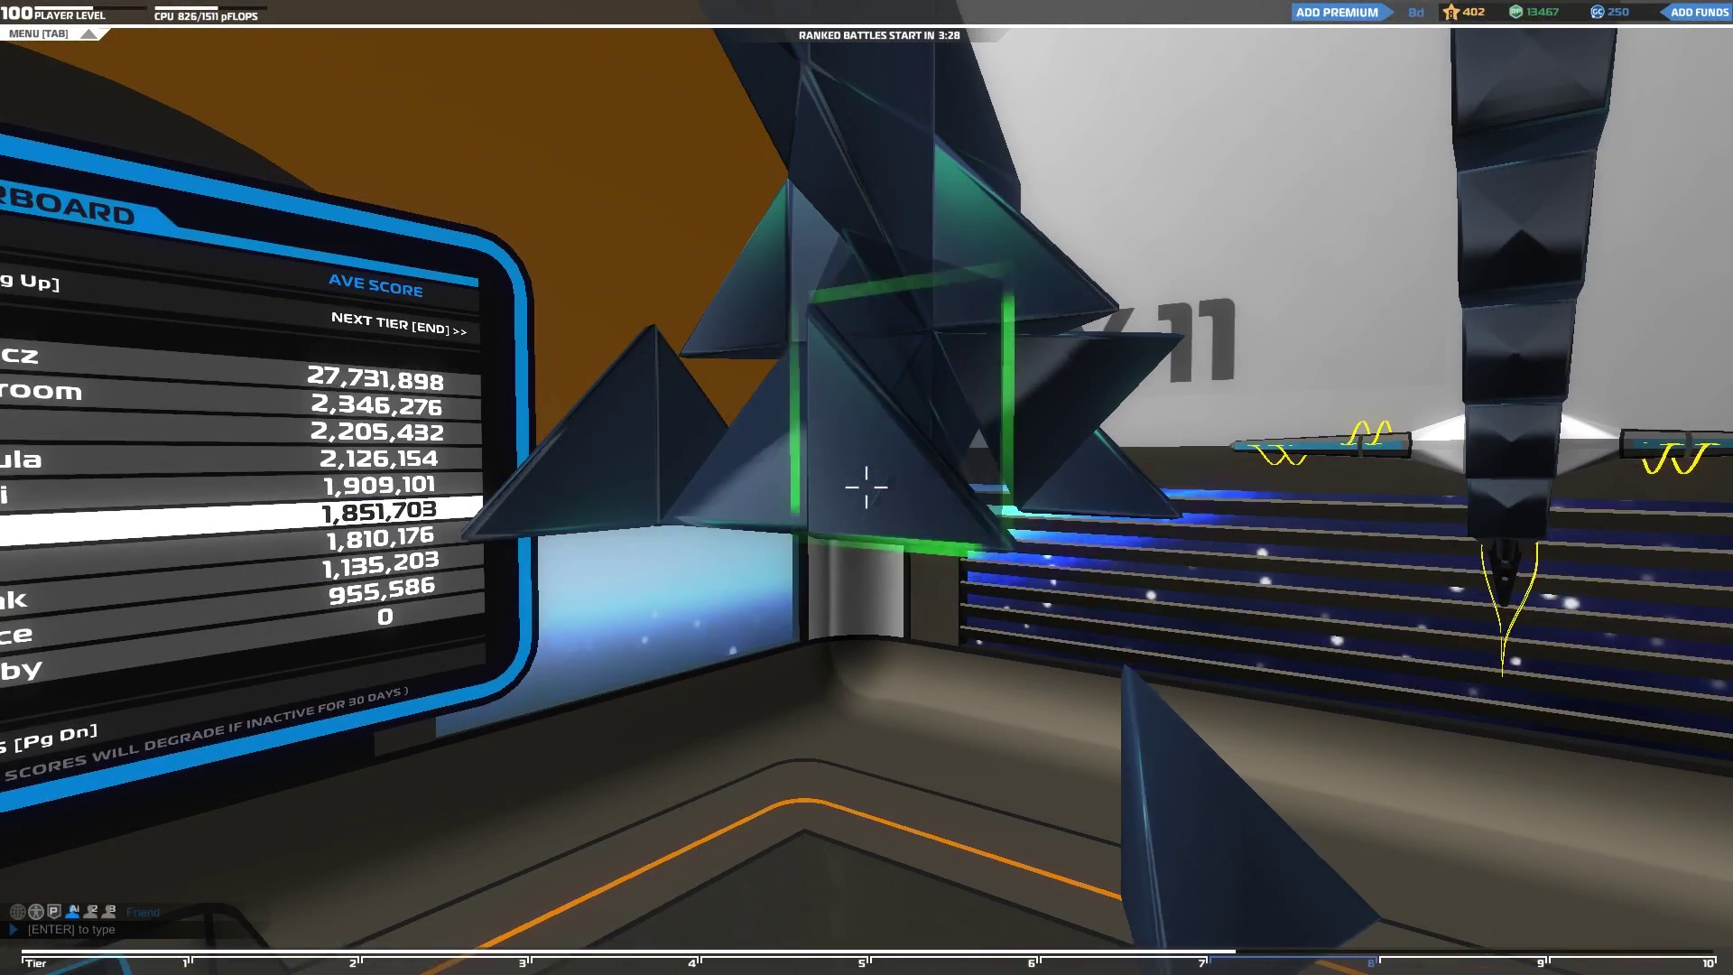
Step: Add one more tetra block to the claws at the end of the reshaped leg and check the foot from other sides
left_click(867, 488)
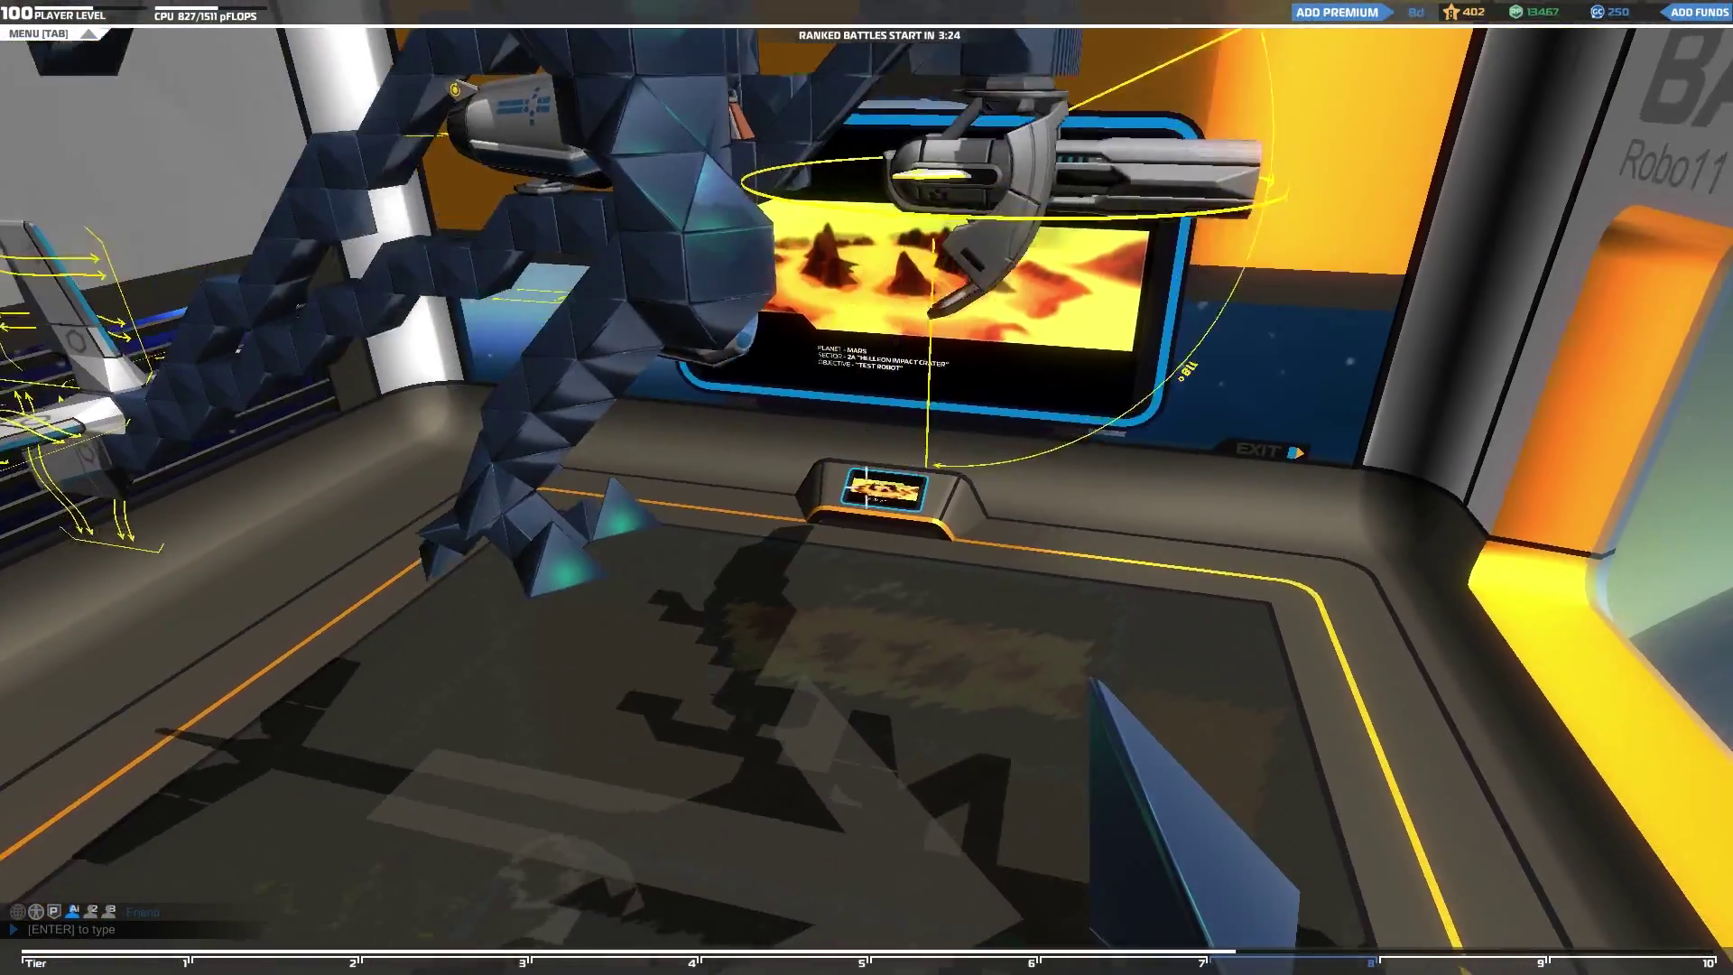
key("w")
key("a")
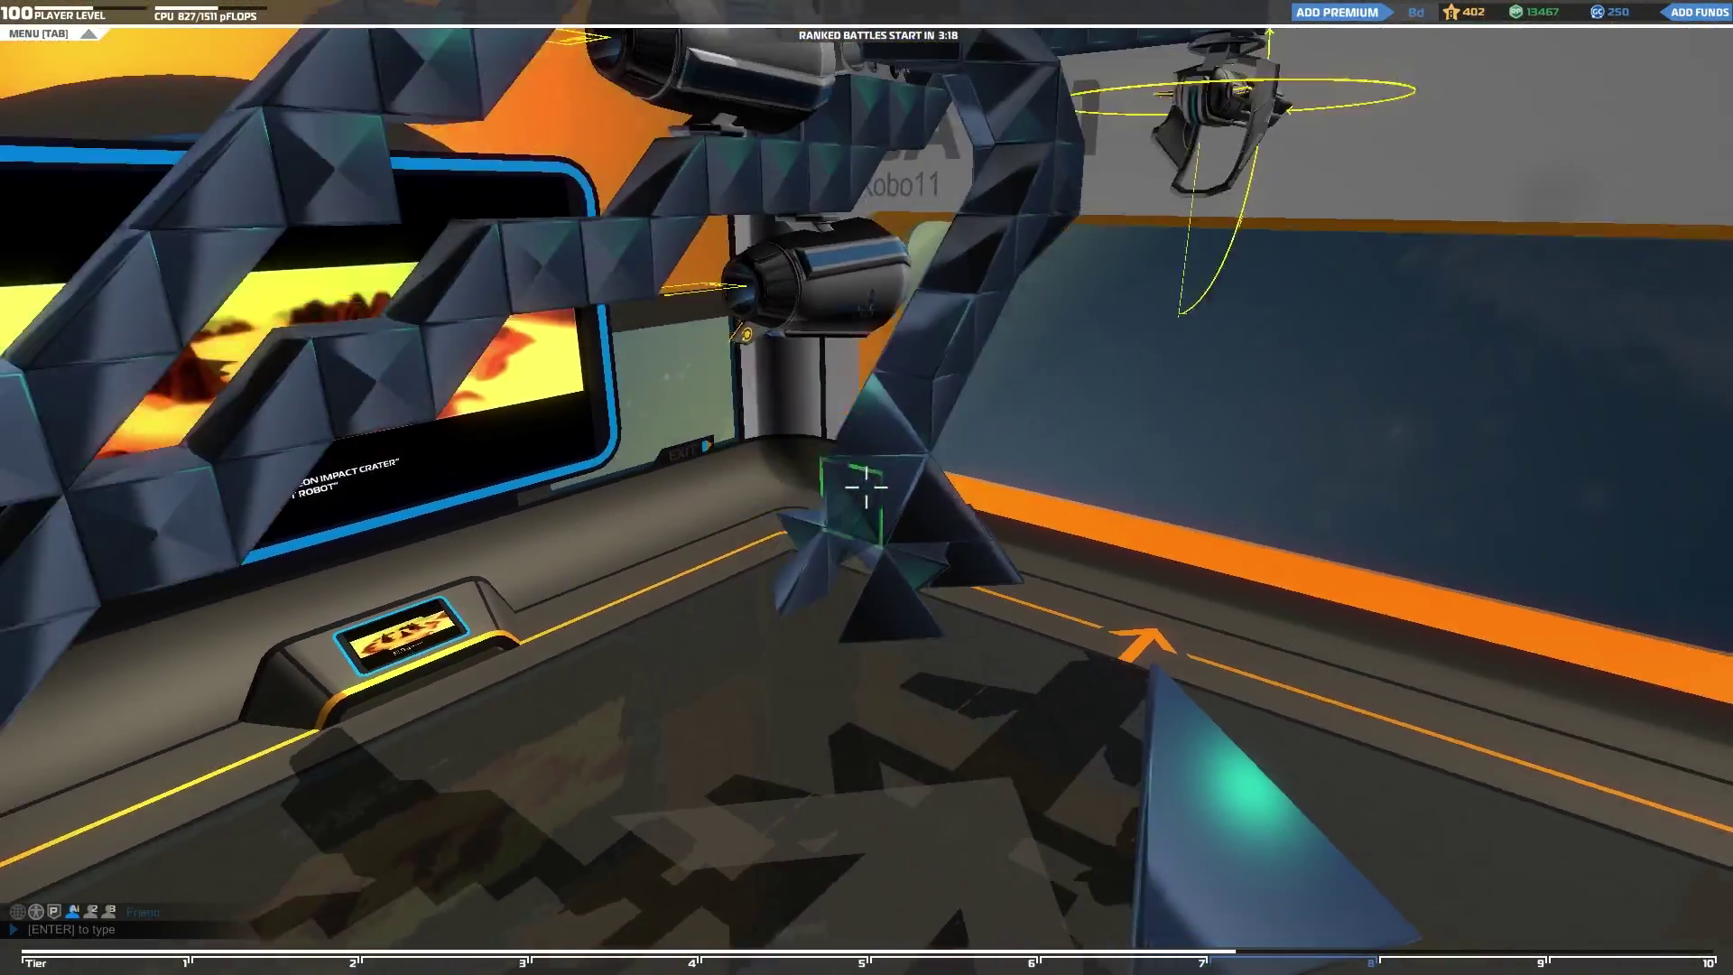
key("s")
key("d")
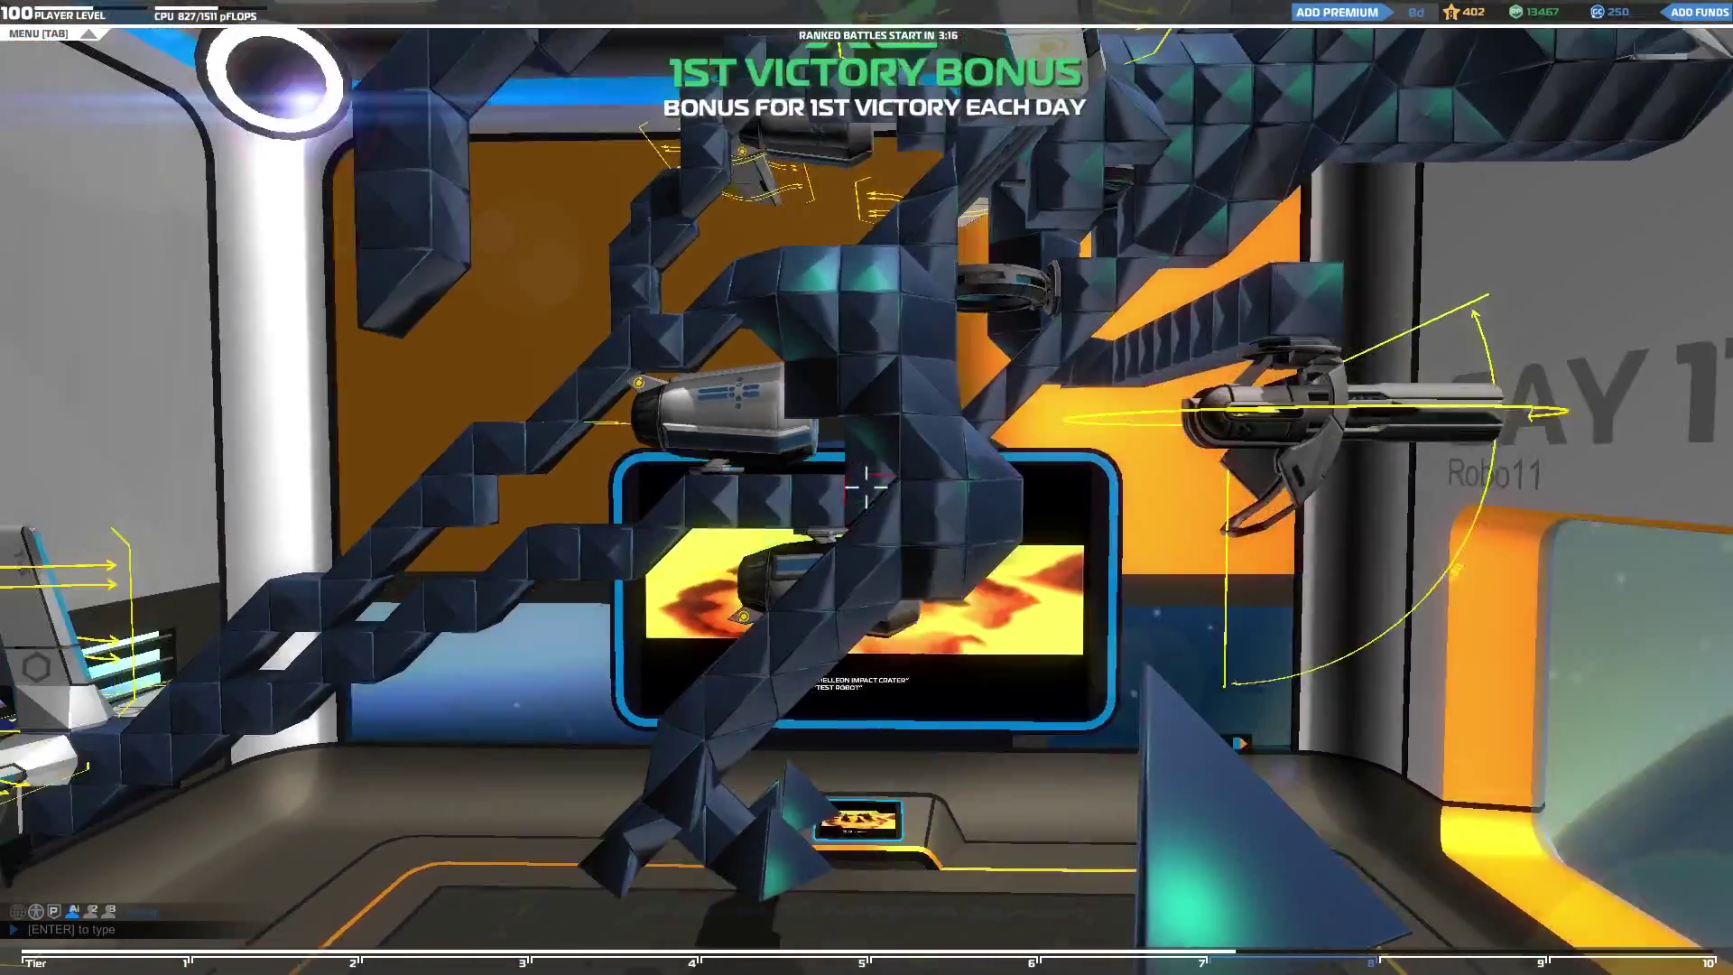
Step: Remove the middle blocks of the launcher crossbar to separate the plasma launcher's mount from the body
key("space")
key("d")
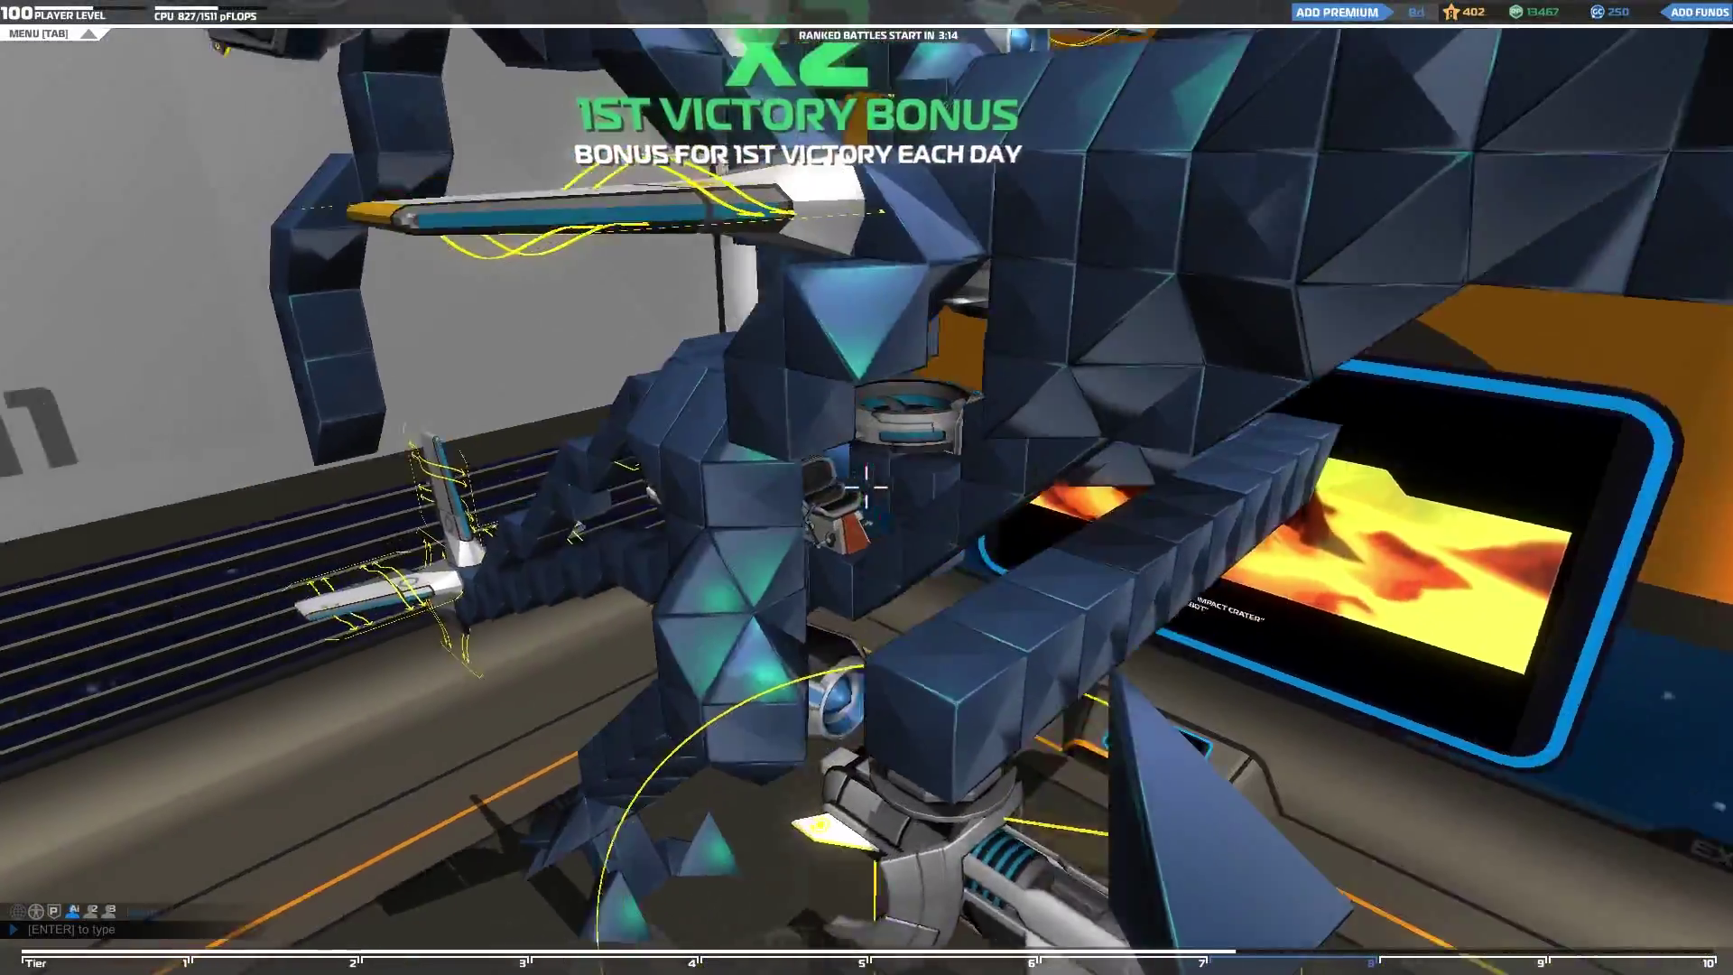
key("d")
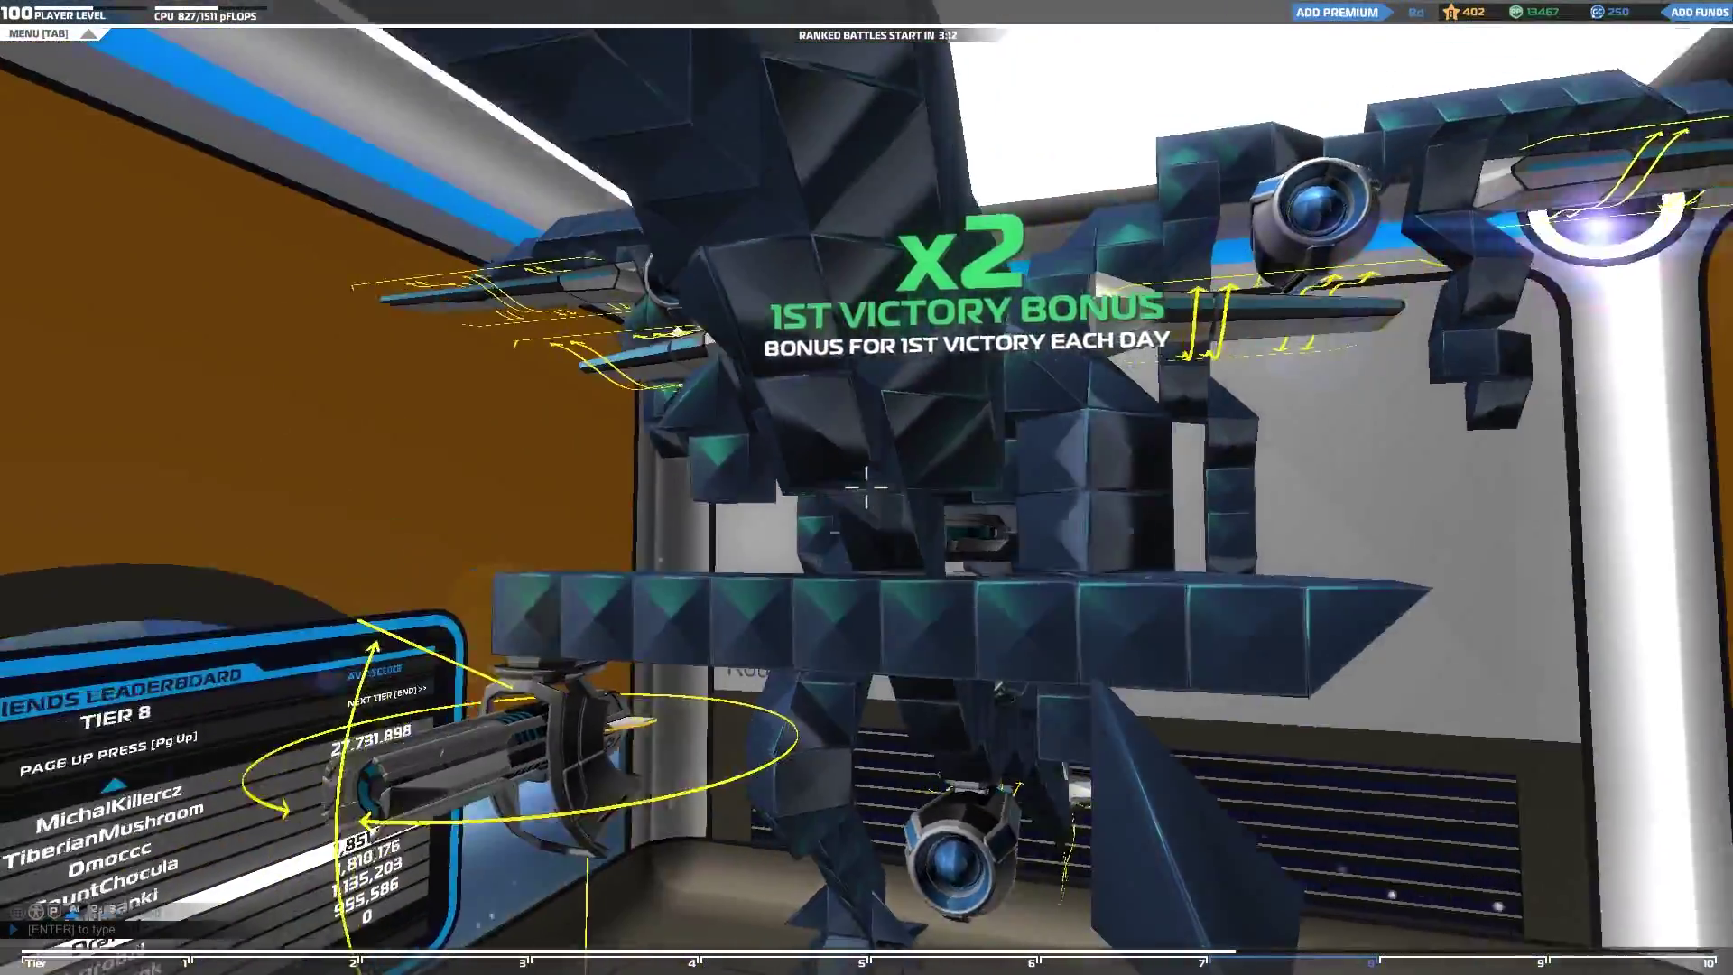
key("a")
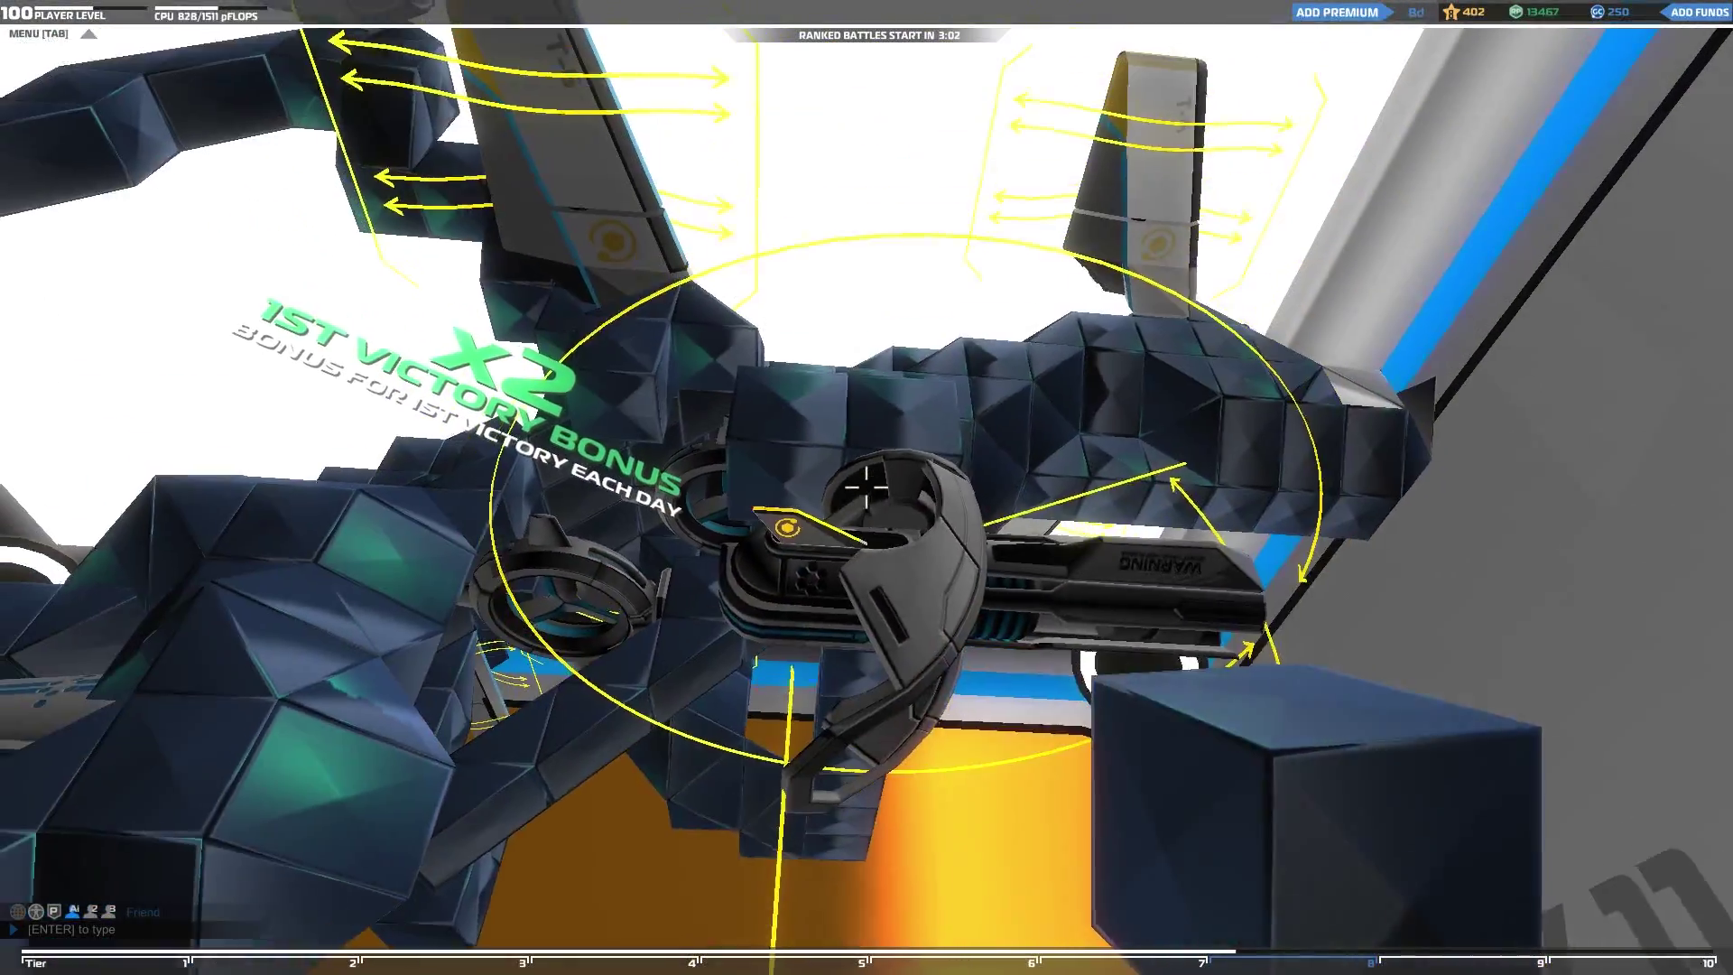
key("space")
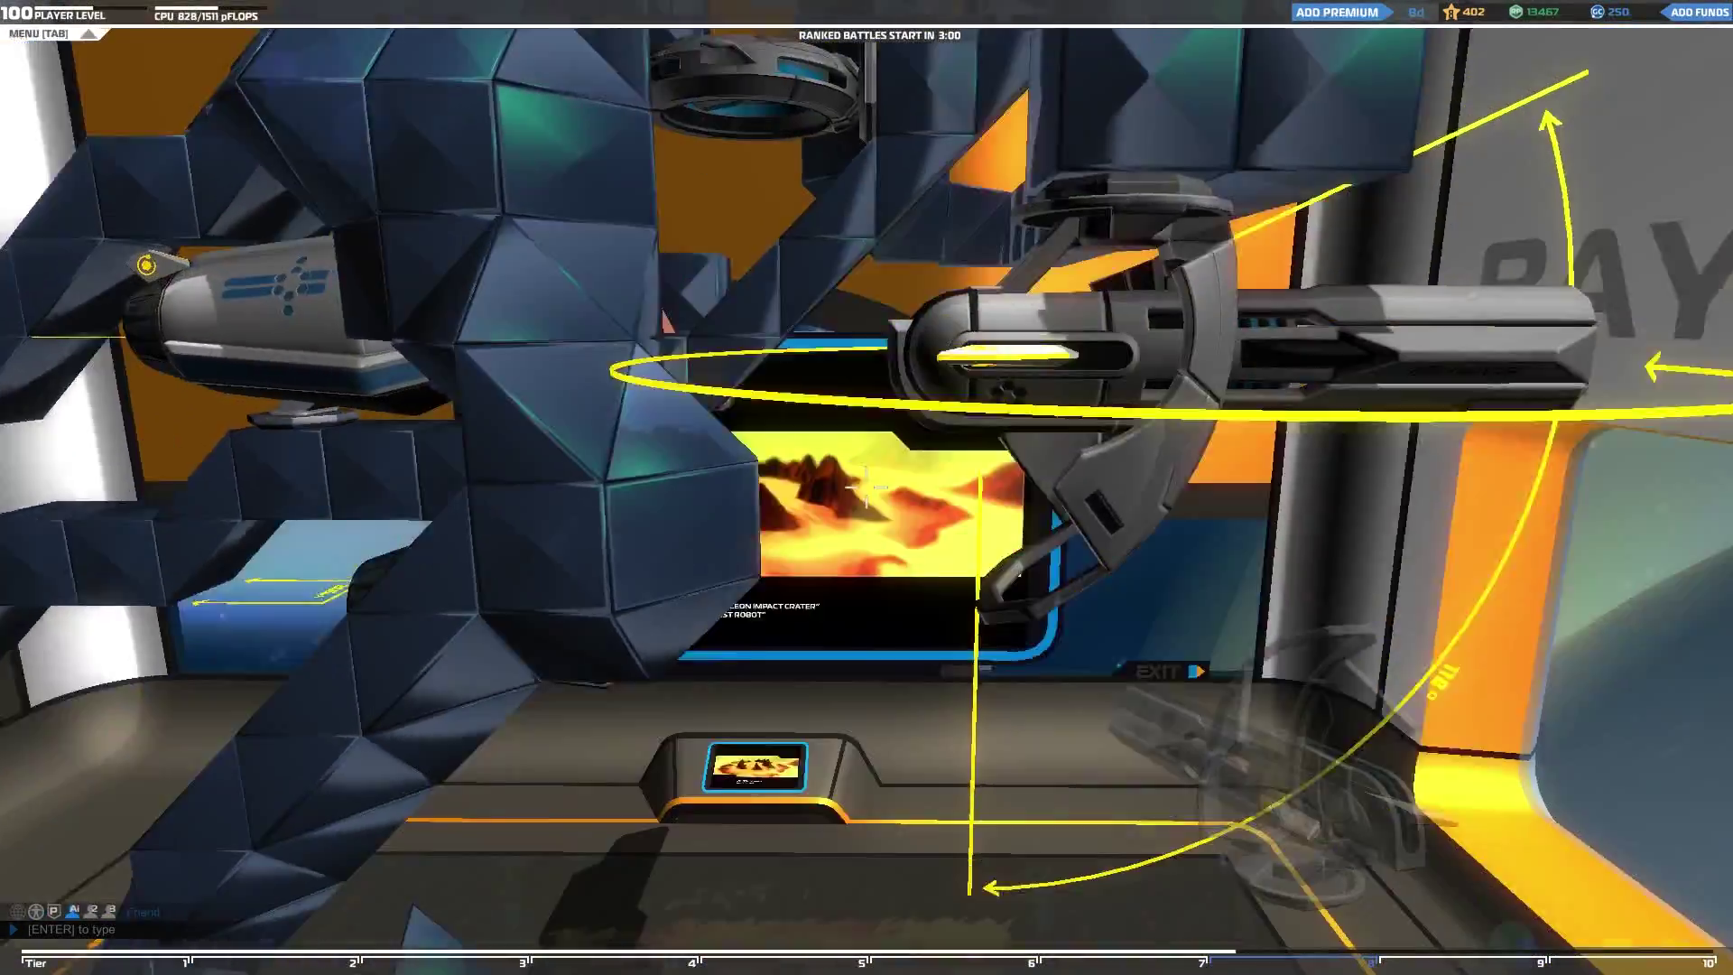
key("d")
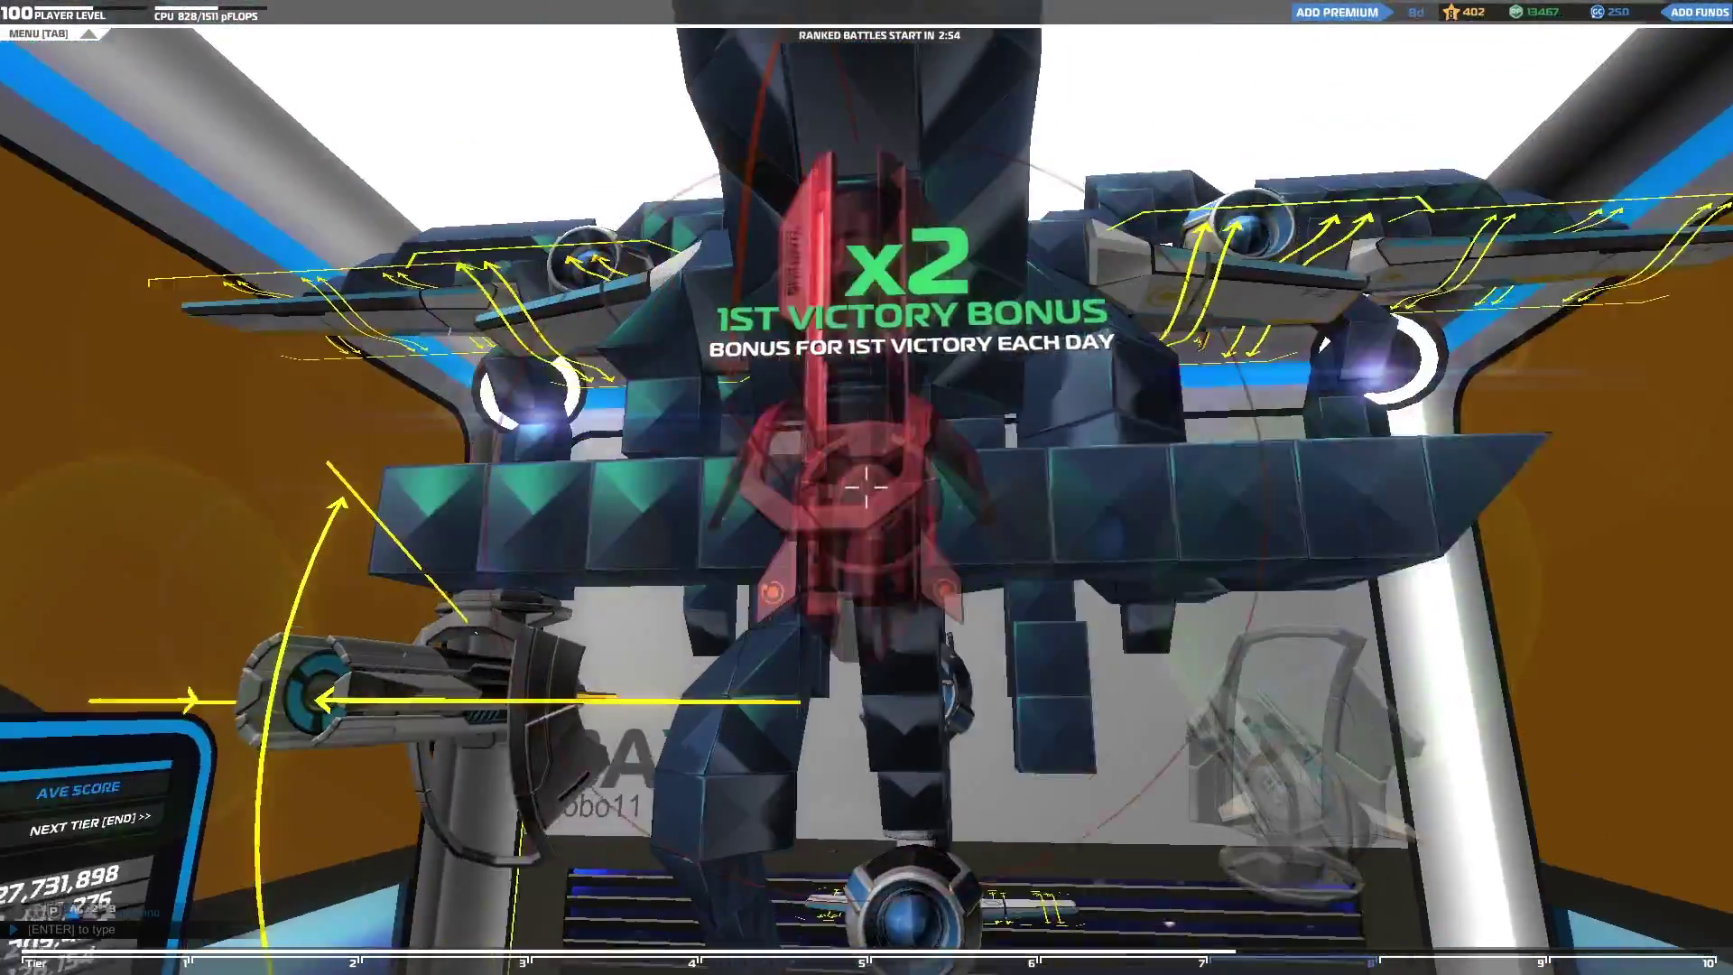
right_click(867, 488)
right_click(867, 488)
right_click(867, 488)
right_click(867, 488)
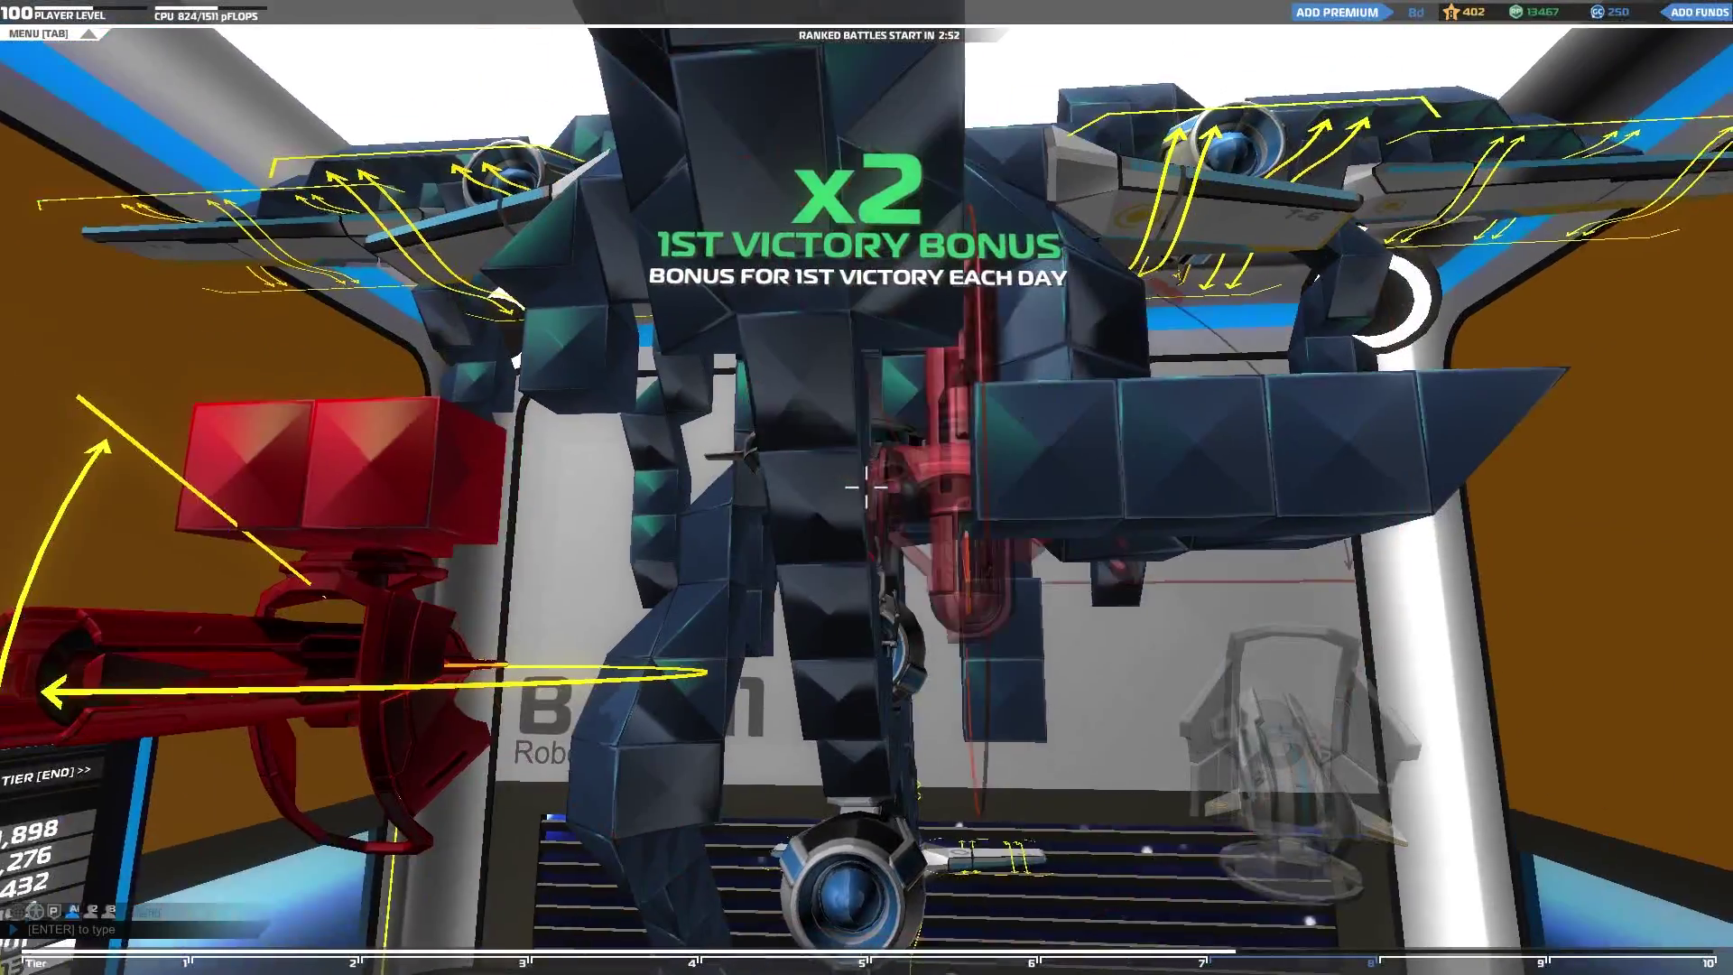
right_click(867, 488)
Step: Reshape the crossbar stub left beside the body into a short arm, replacing its end blocks with tetra pieces that form a downward-pointing claw
key("d")
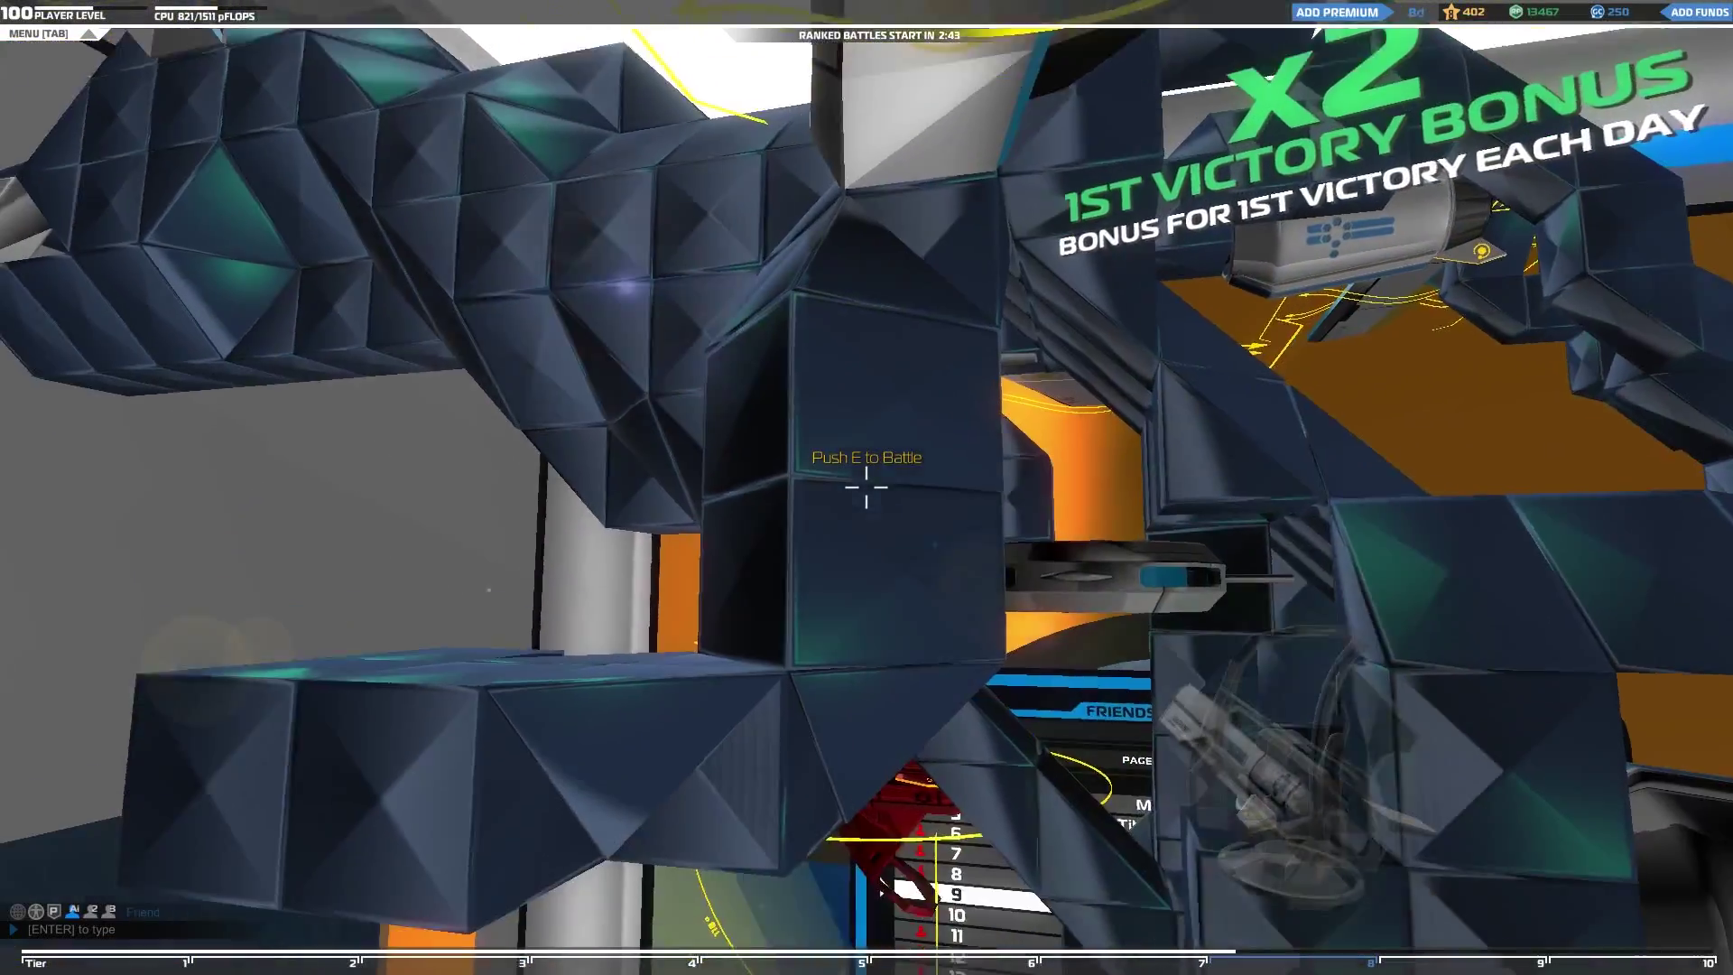
right_click(867, 488)
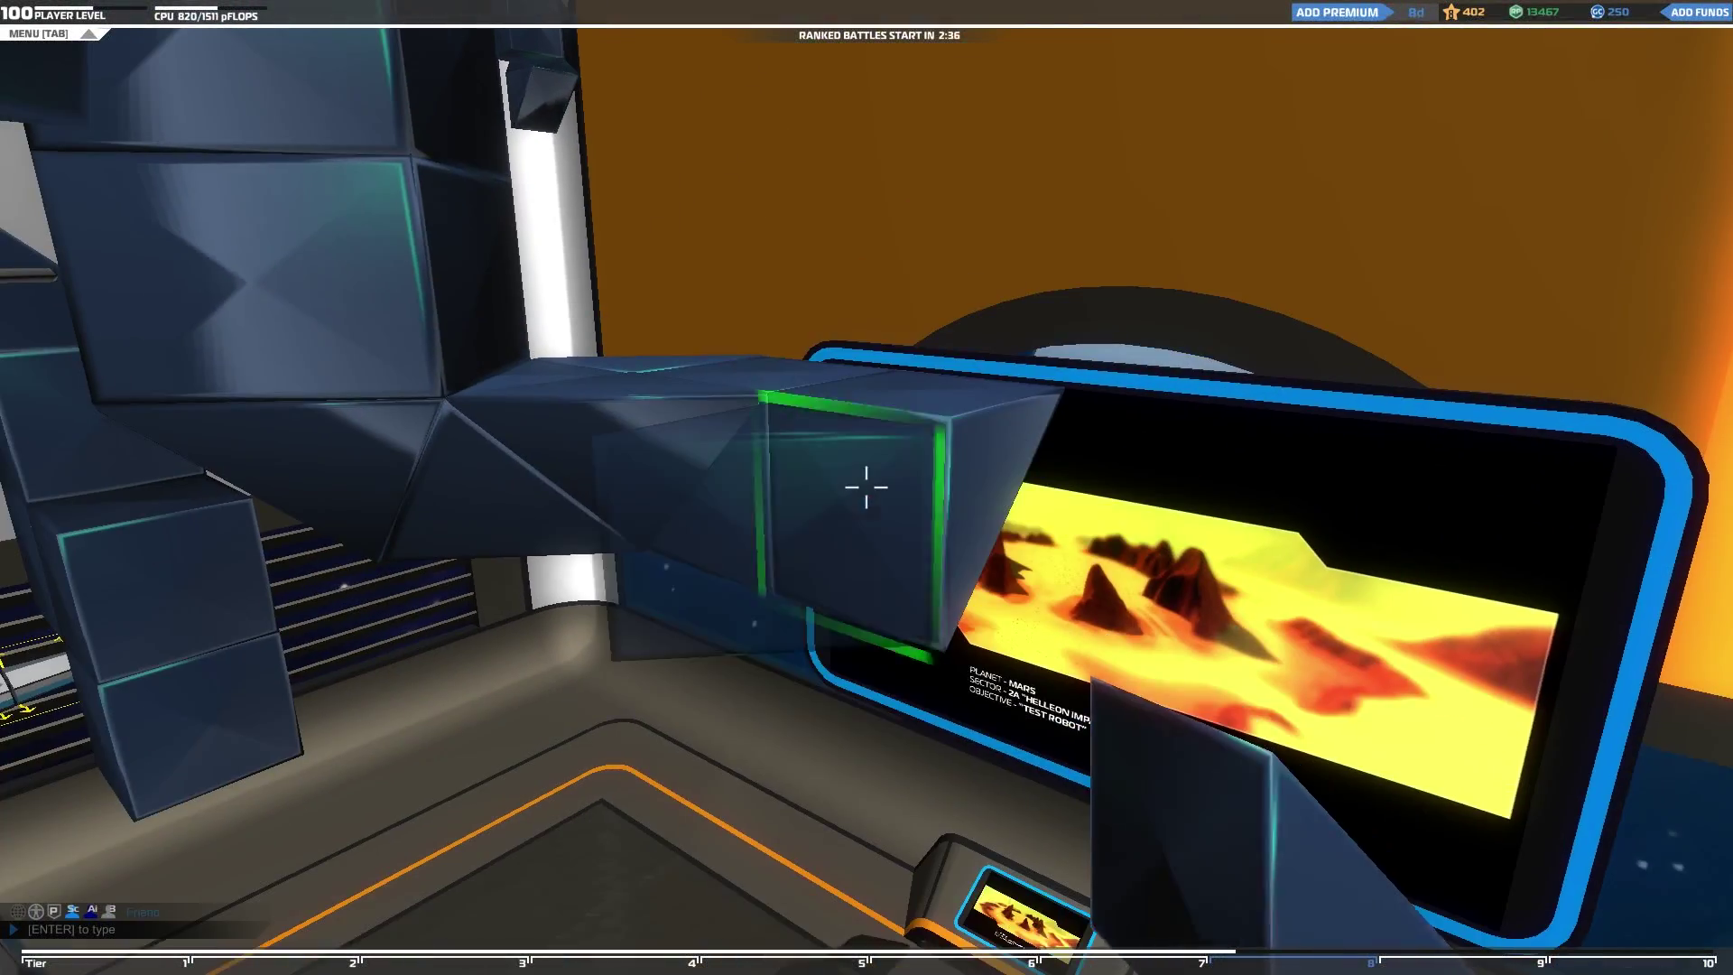
left_click(868, 488)
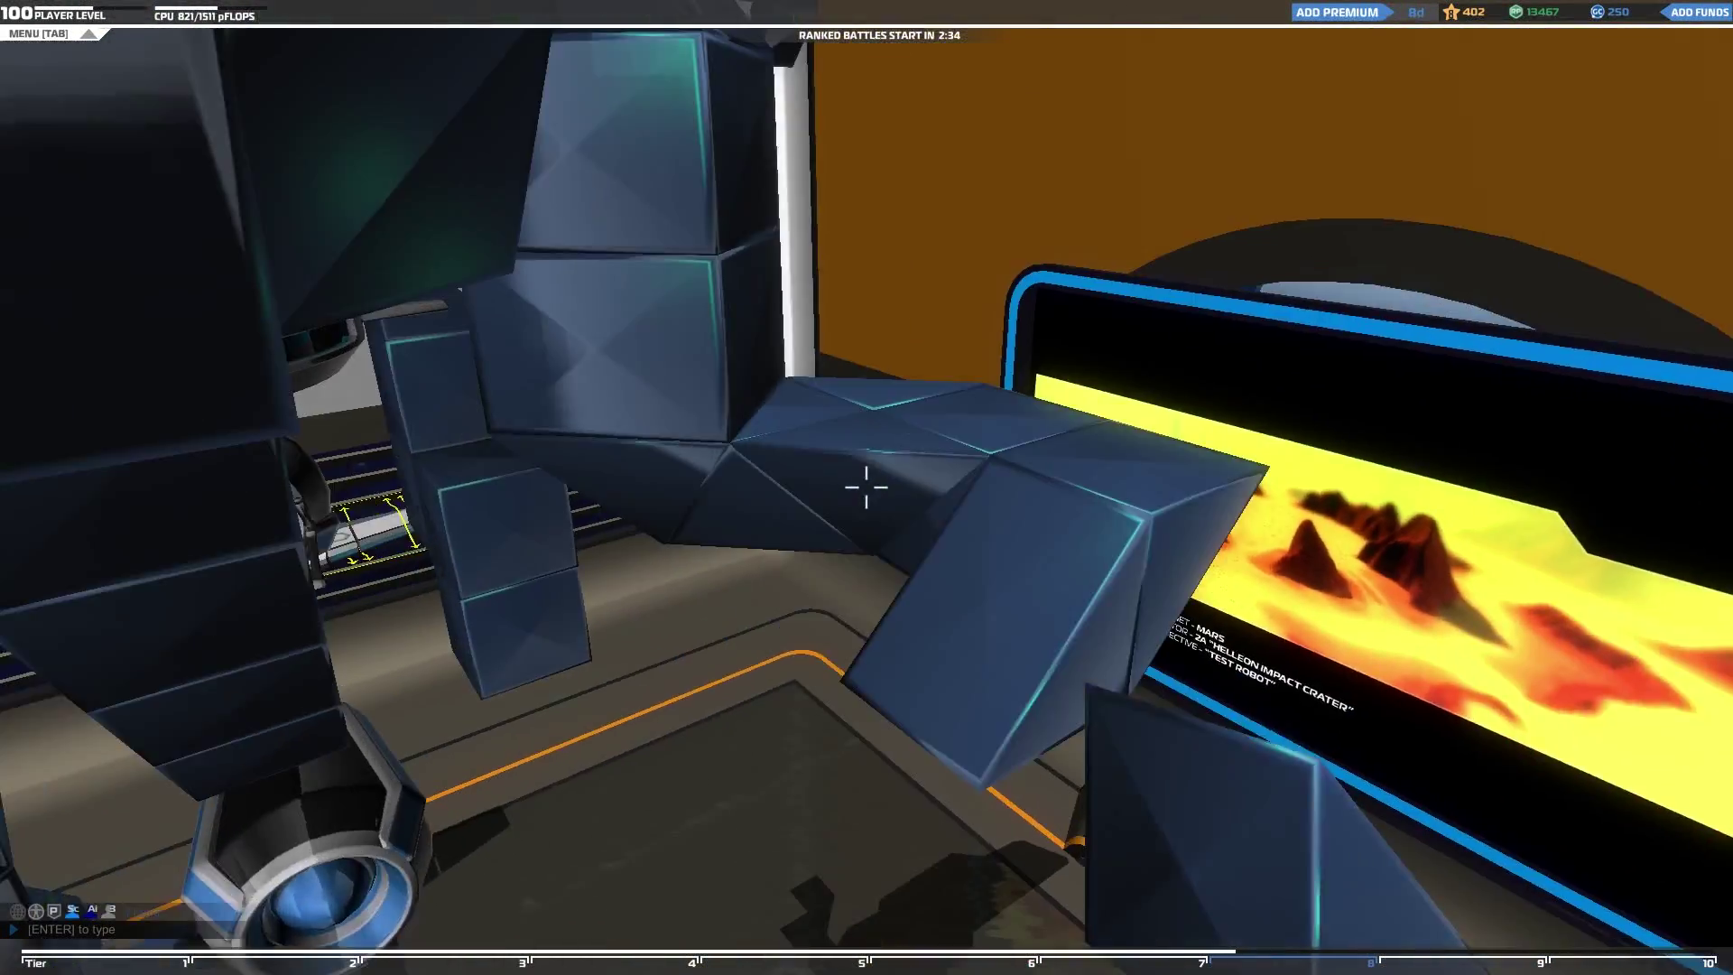
right_click(867, 487)
left_click(866, 488)
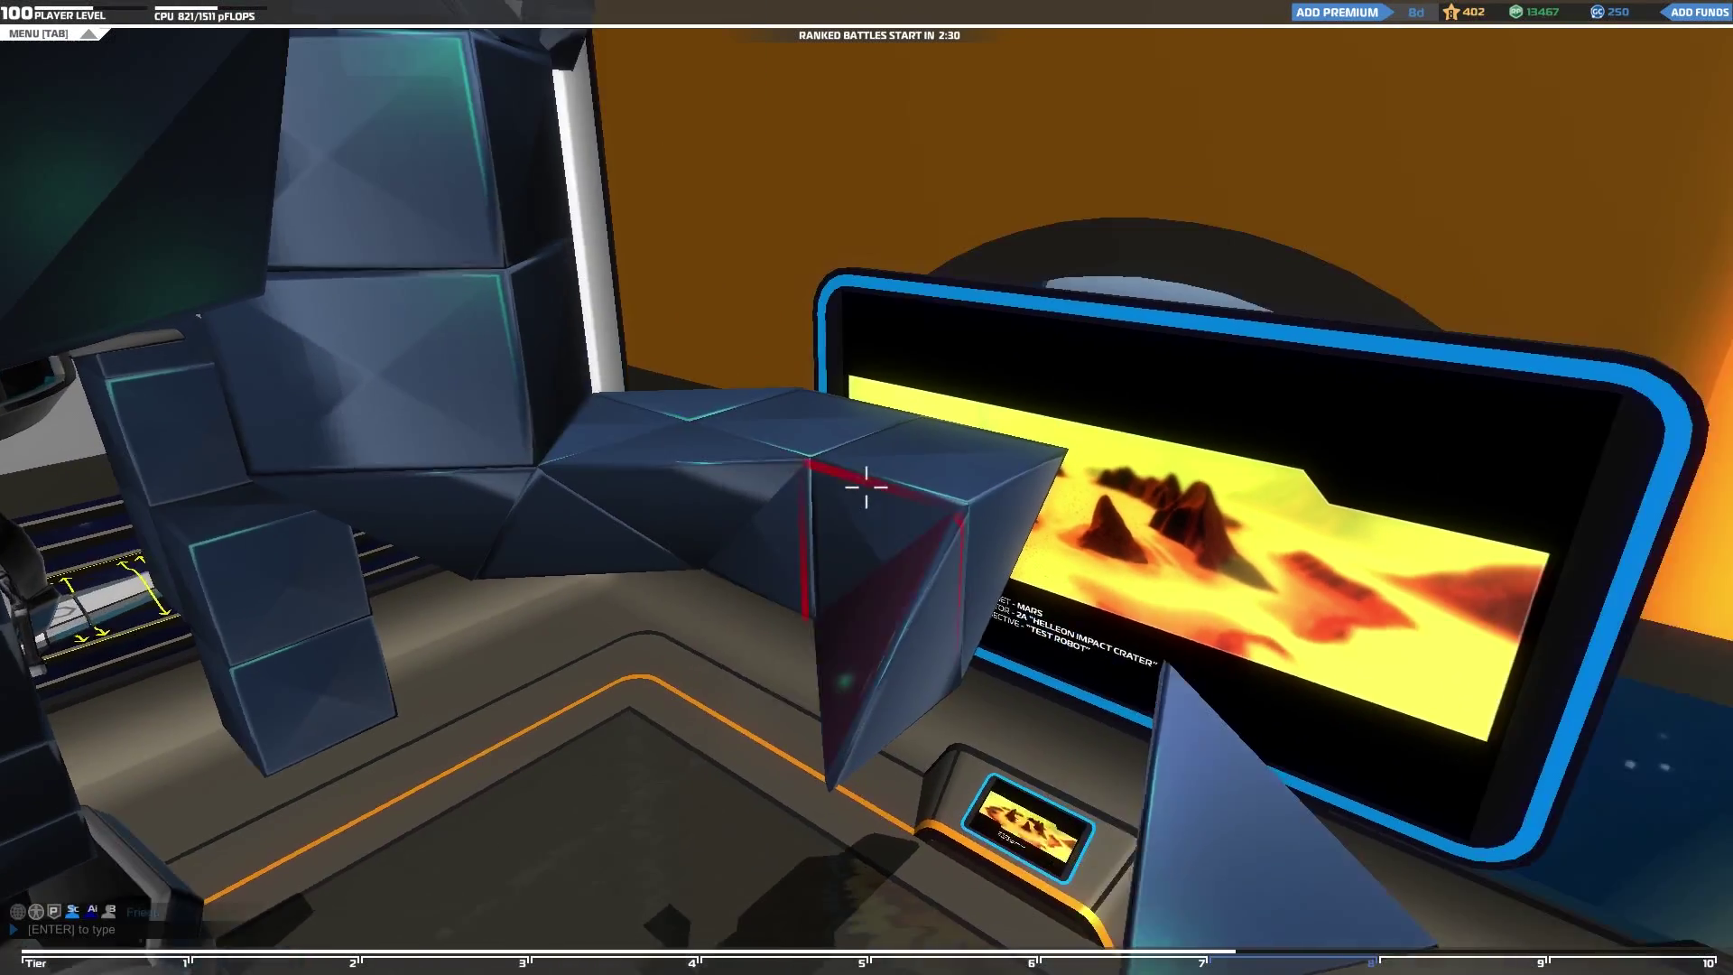
right_click(868, 488)
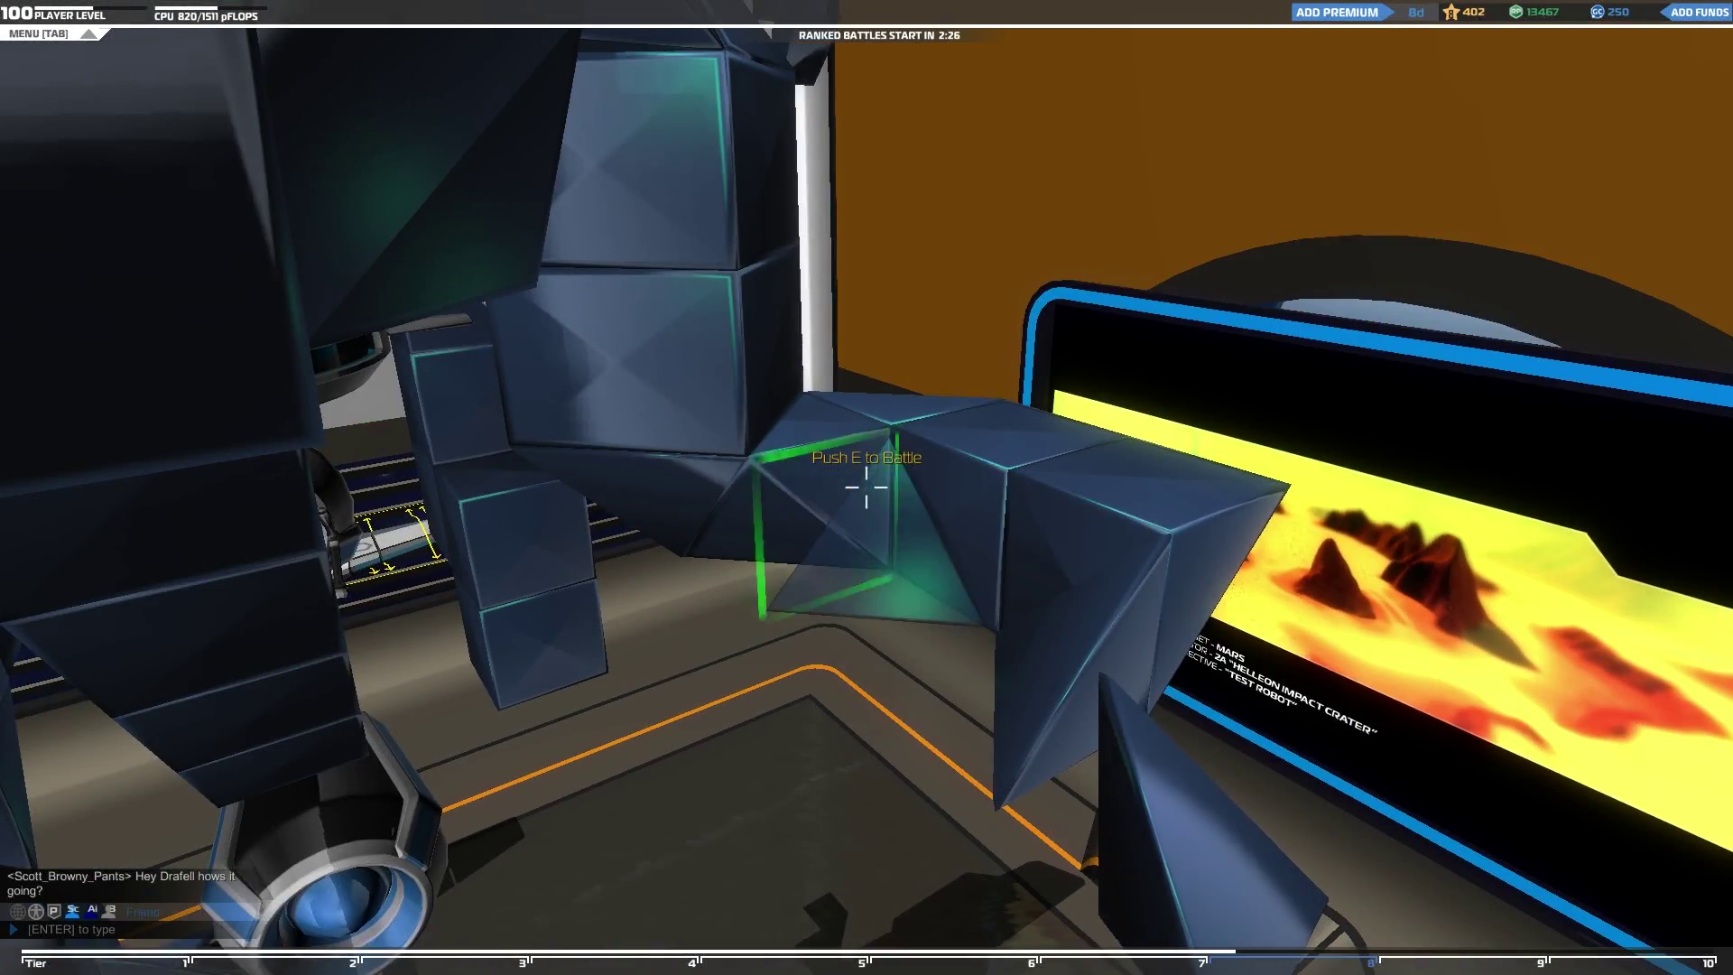
left_click(867, 489)
Step: Examine the robot's front, the reshaped arm and the neck area from several angles
key("s")
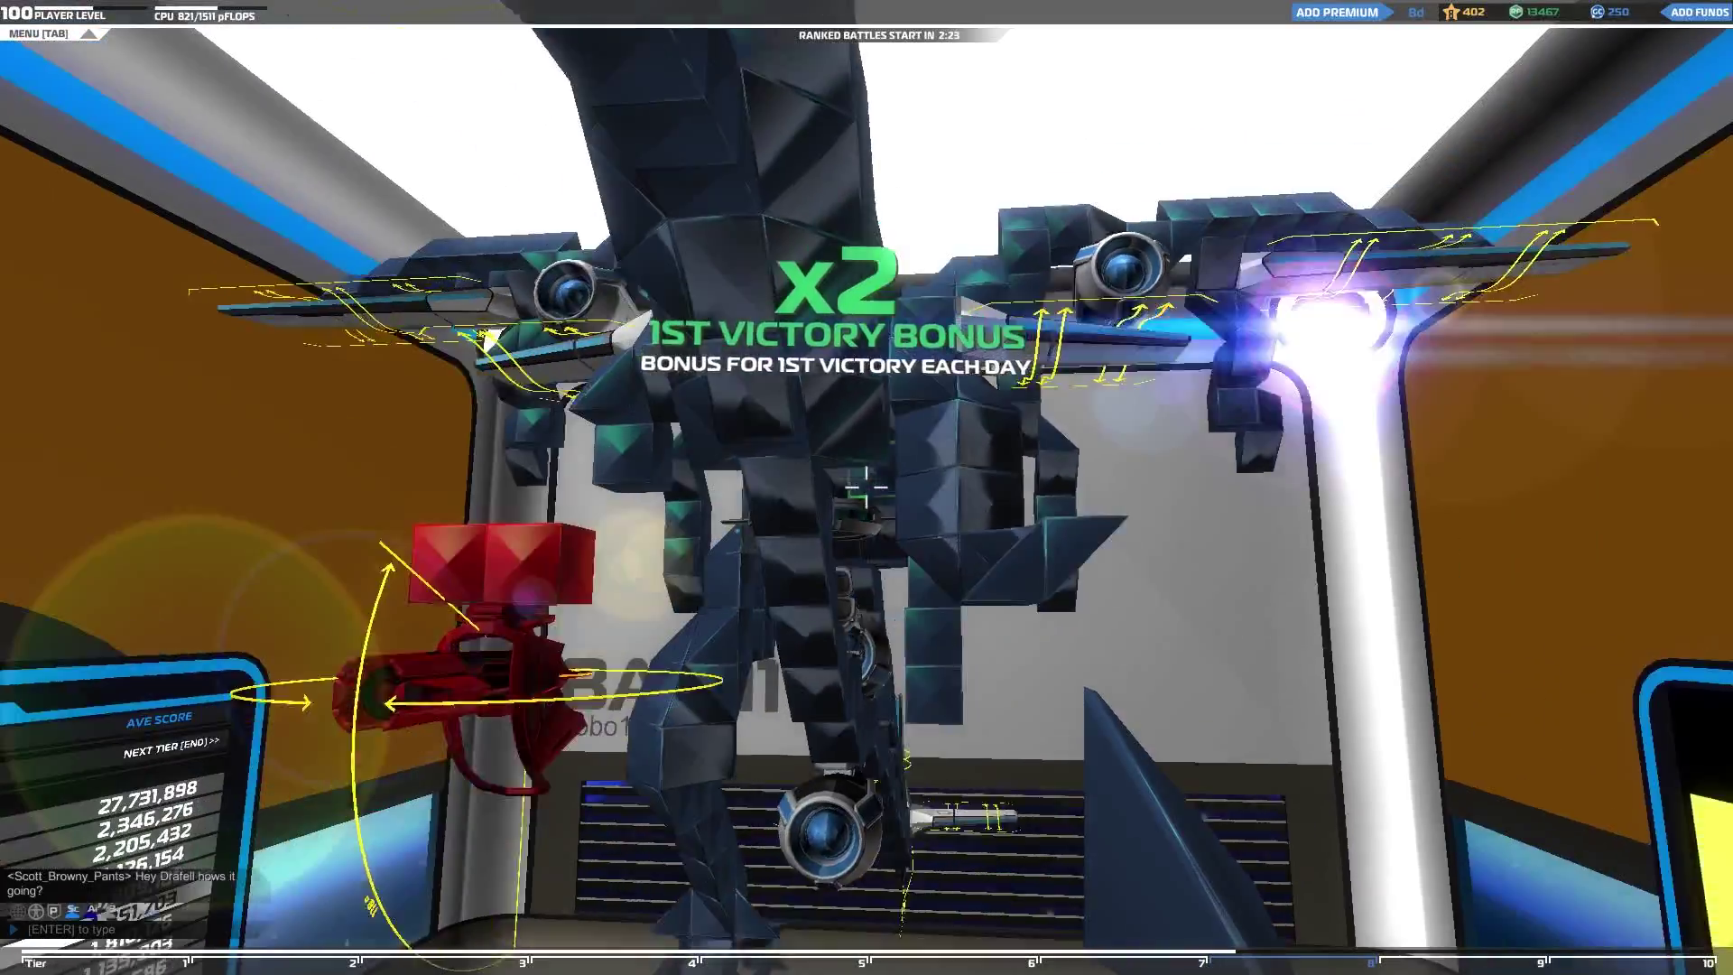
key("a")
key("space")
key("d")
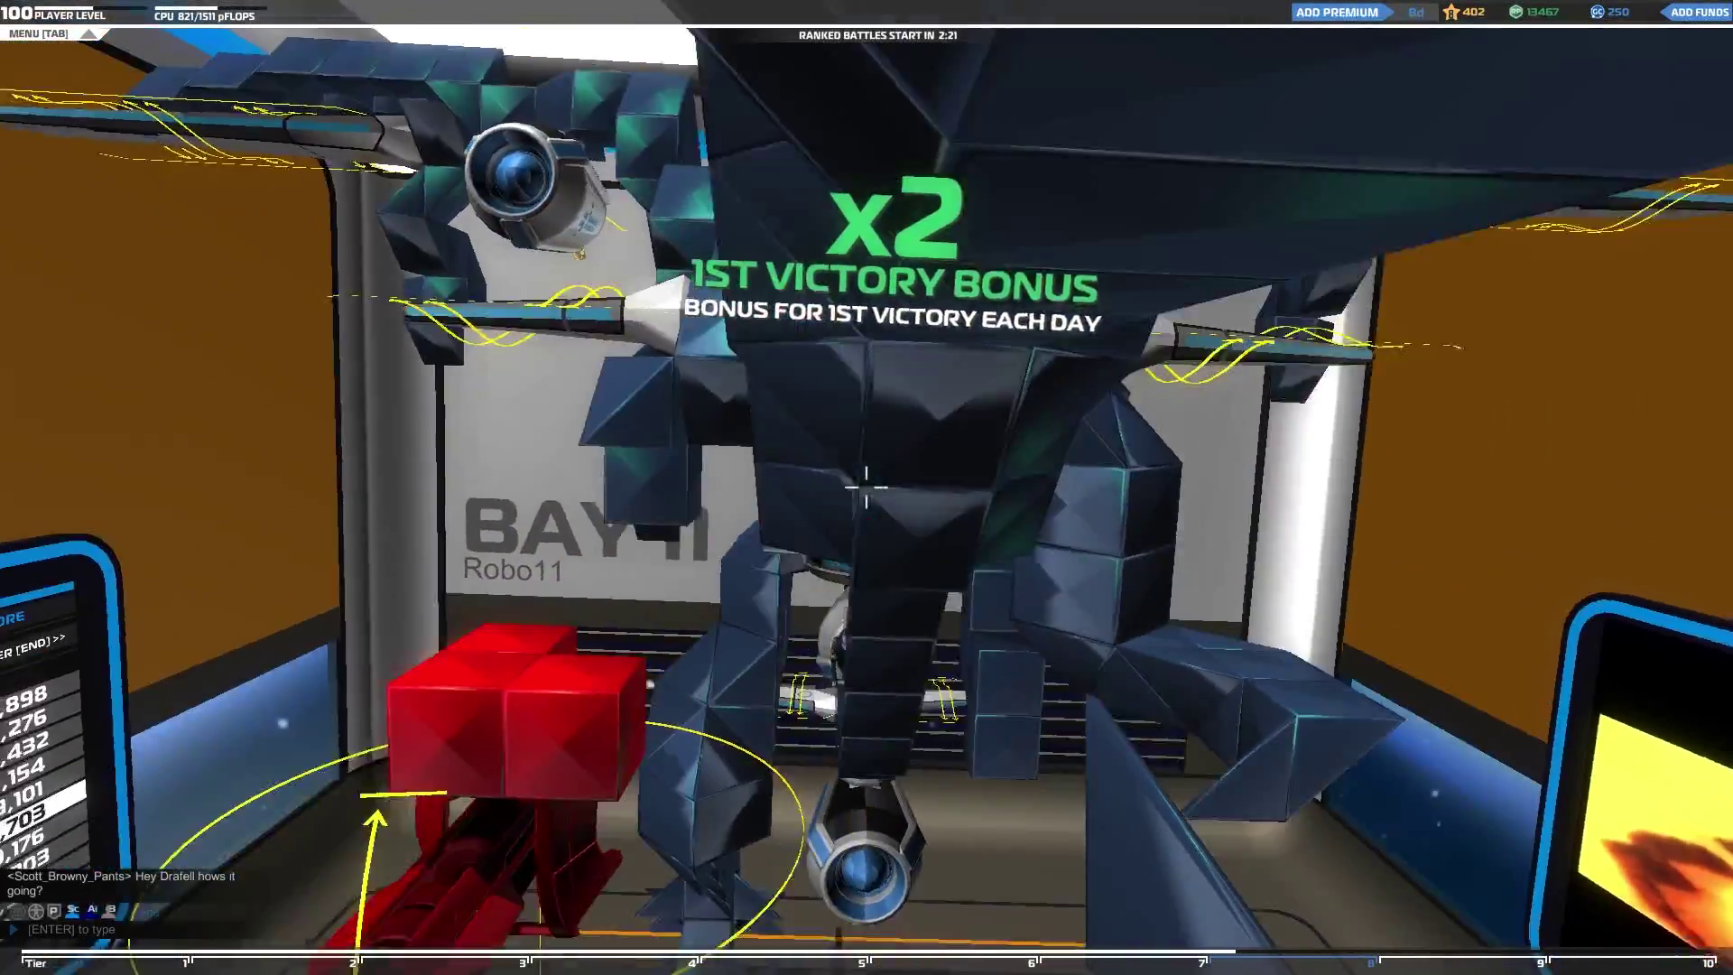
key("w")
key("d")
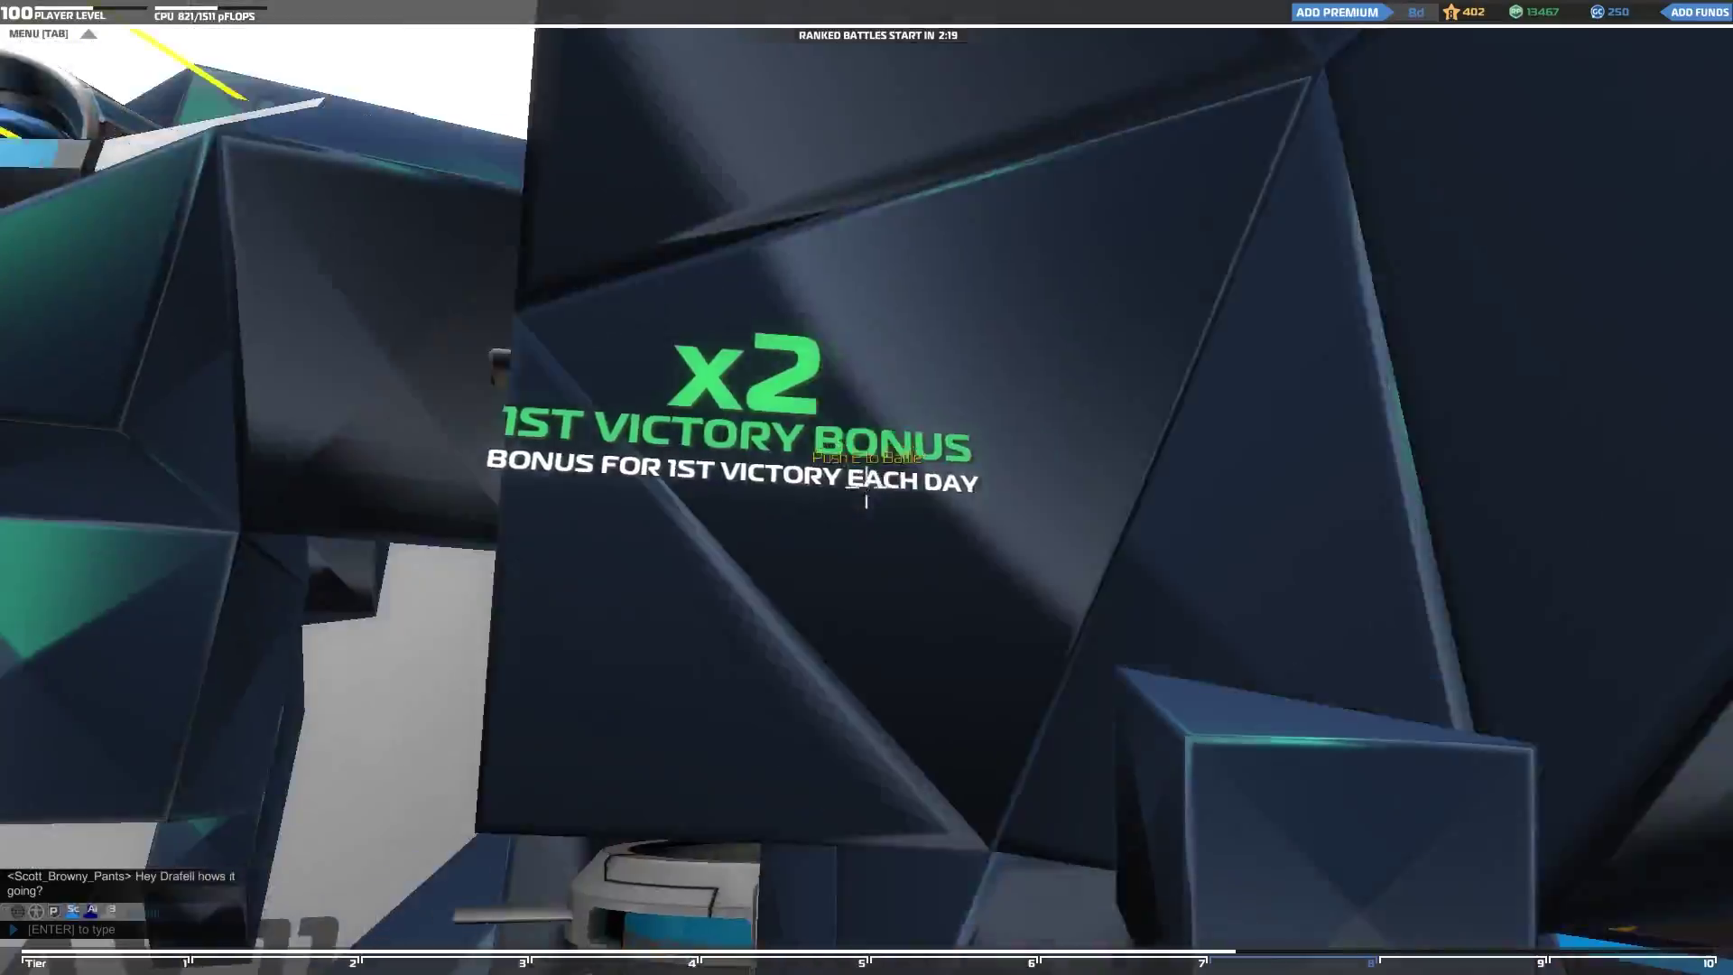
key("s")
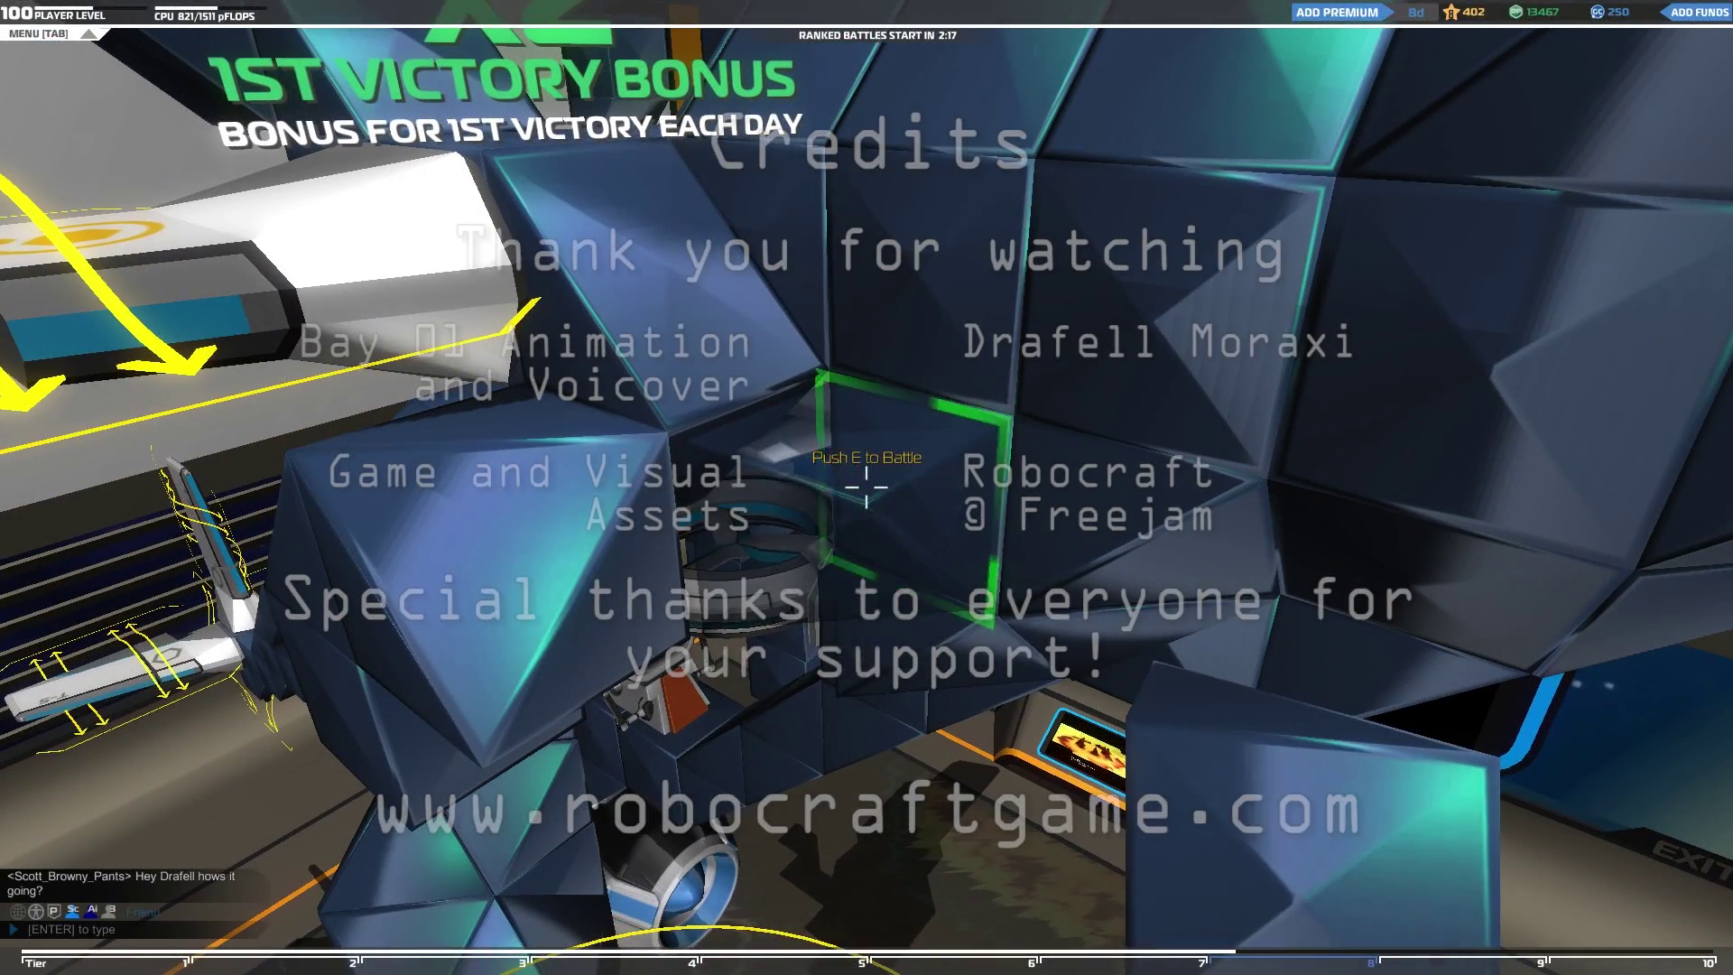